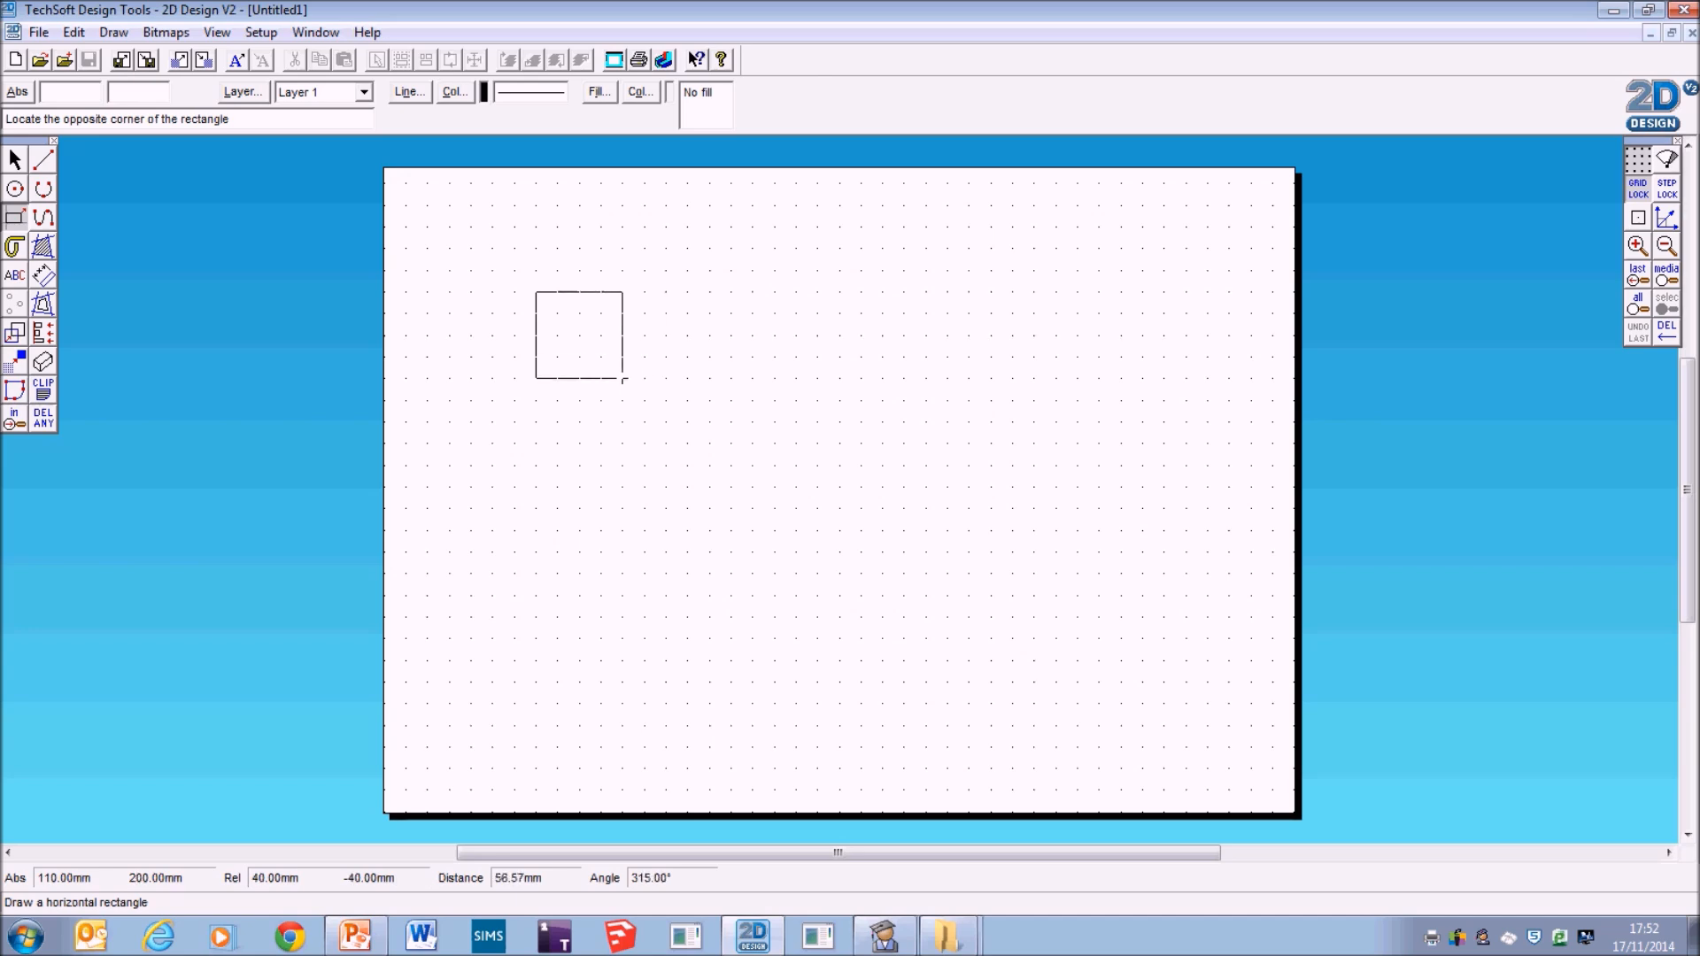
Complete the 40 x 40 mm square and check the Task 1 brief on the PowerPoint worksheet.
{"action": "left_click", "coordinate": [623, 379]}
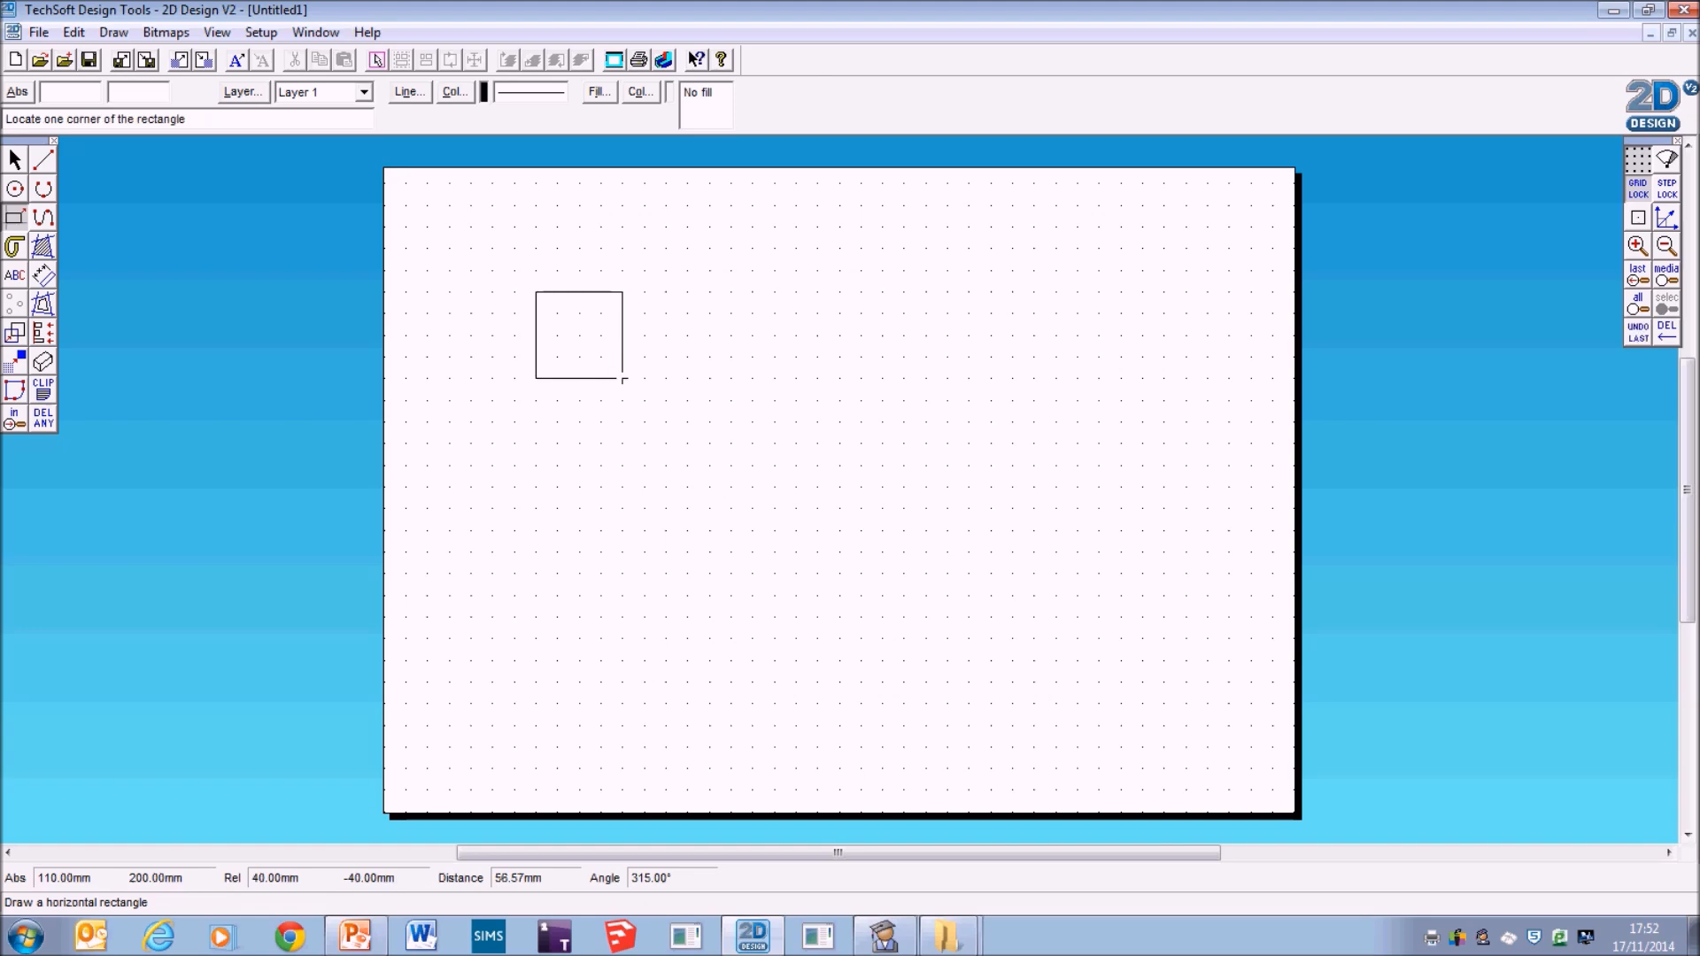
{"action": "left_click", "coordinate": [356, 937]}
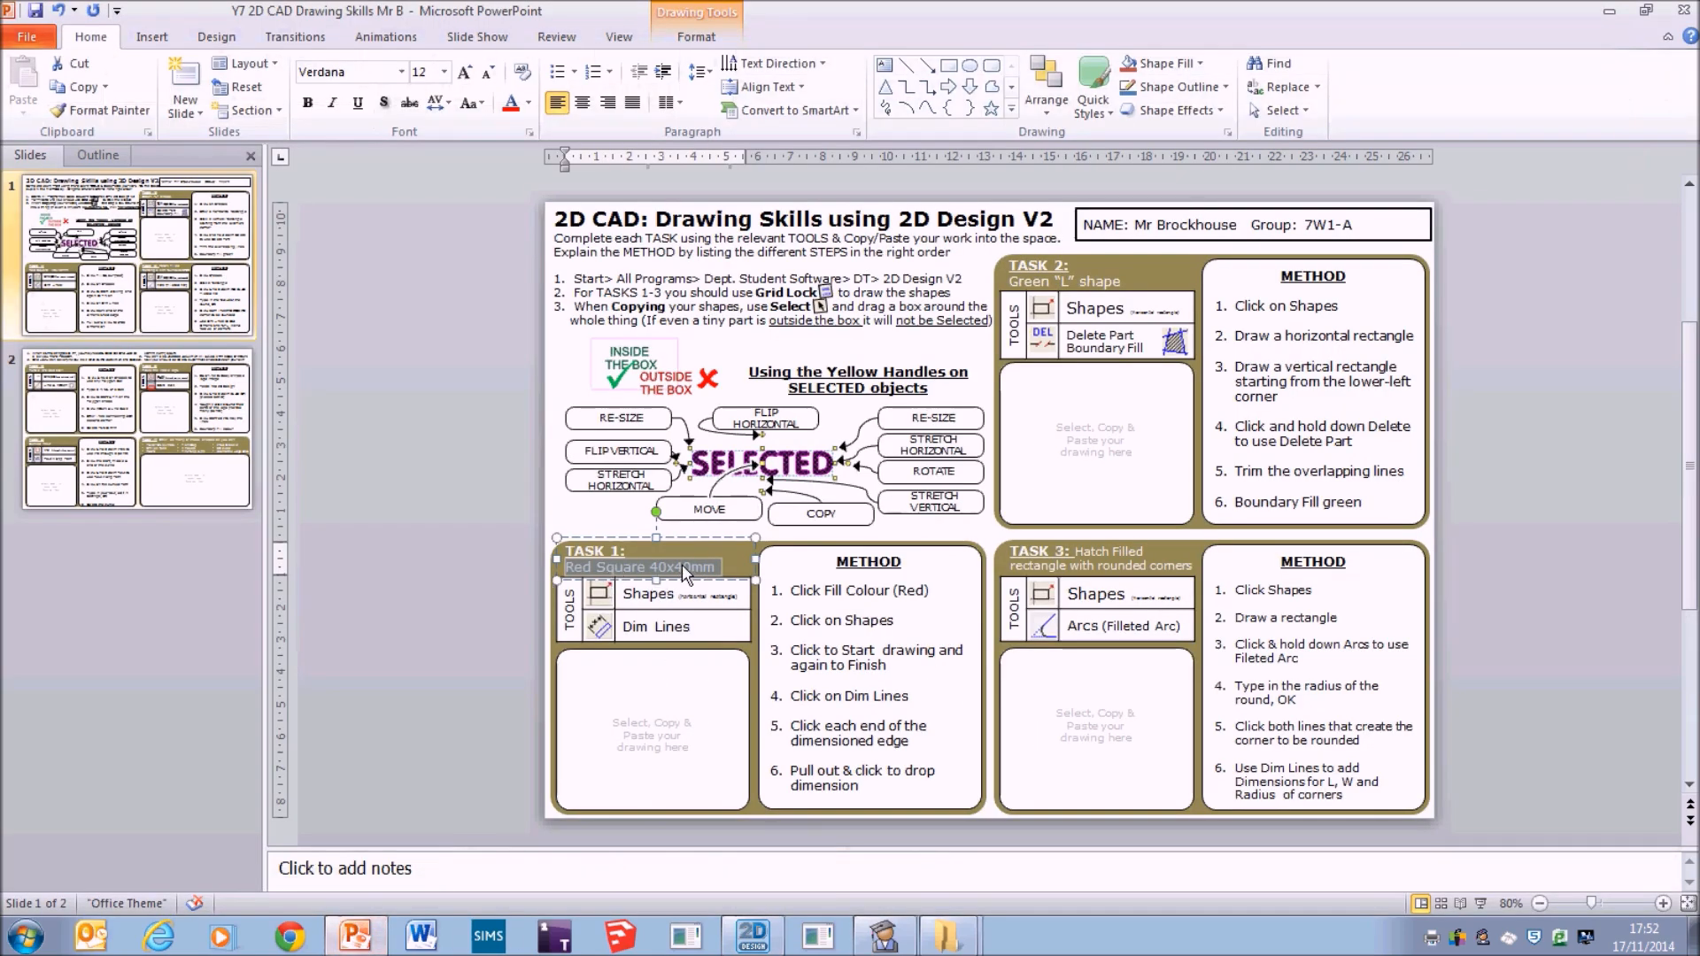
{"action": "left_click", "coordinate": [623, 575]}
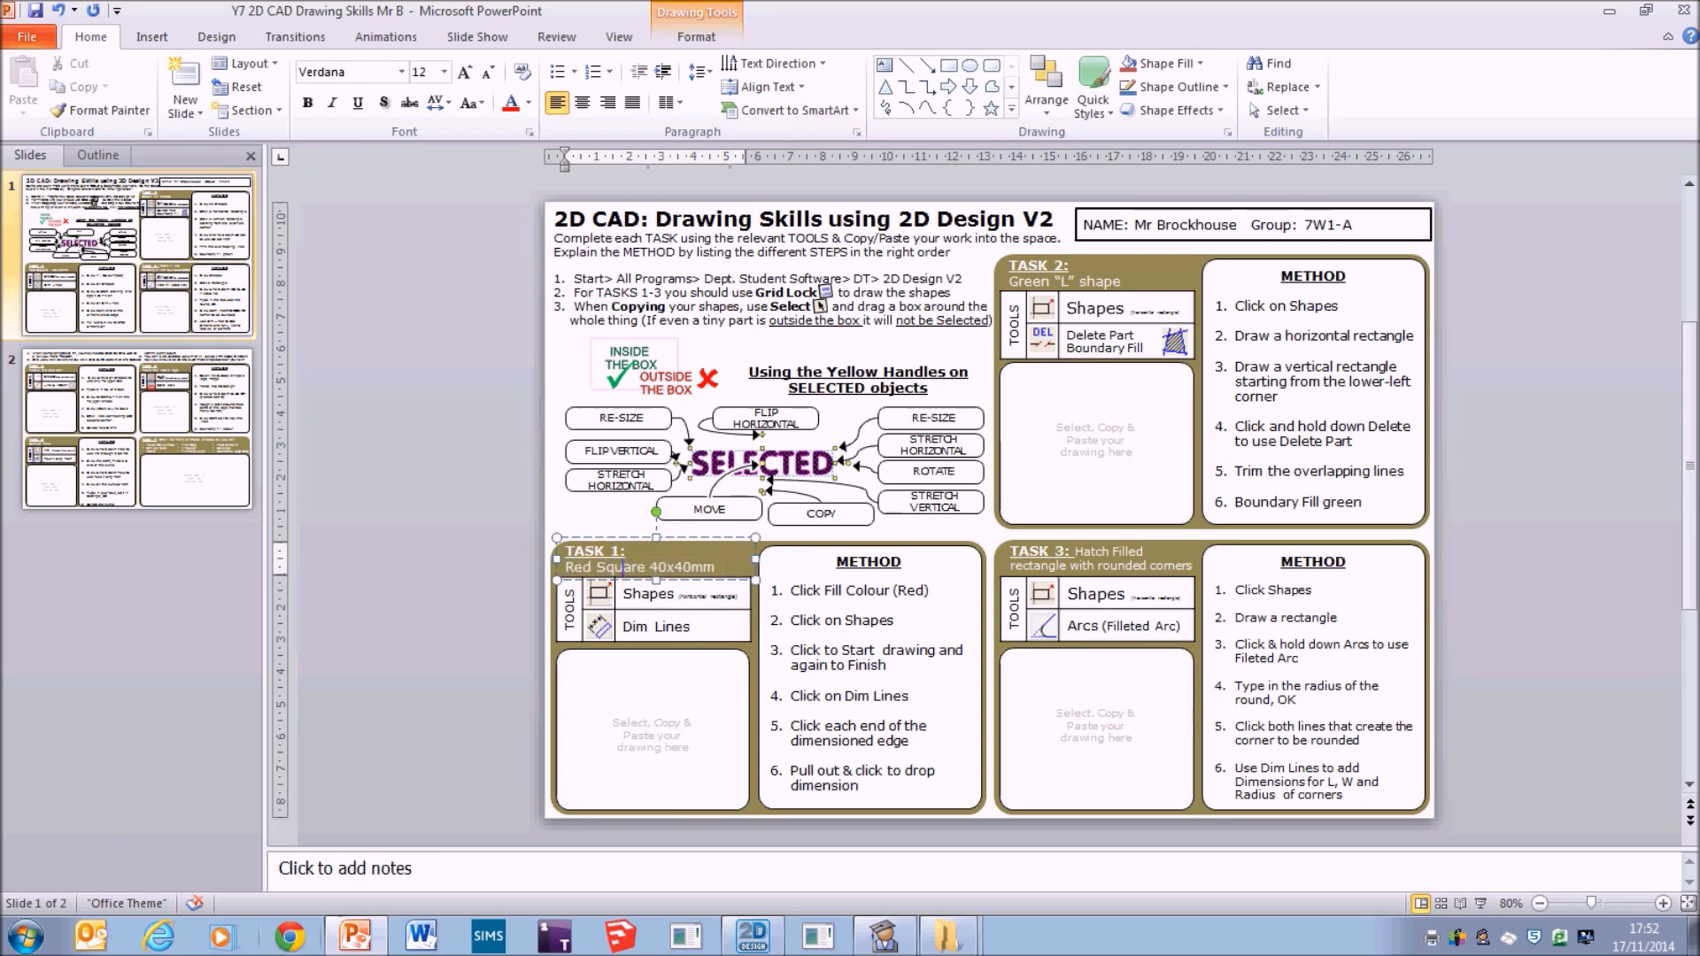
{"action": "left_click", "coordinate": [355, 942]}
Give the square a solid red fill.
{"action": "left_click", "coordinate": [11, 160]}
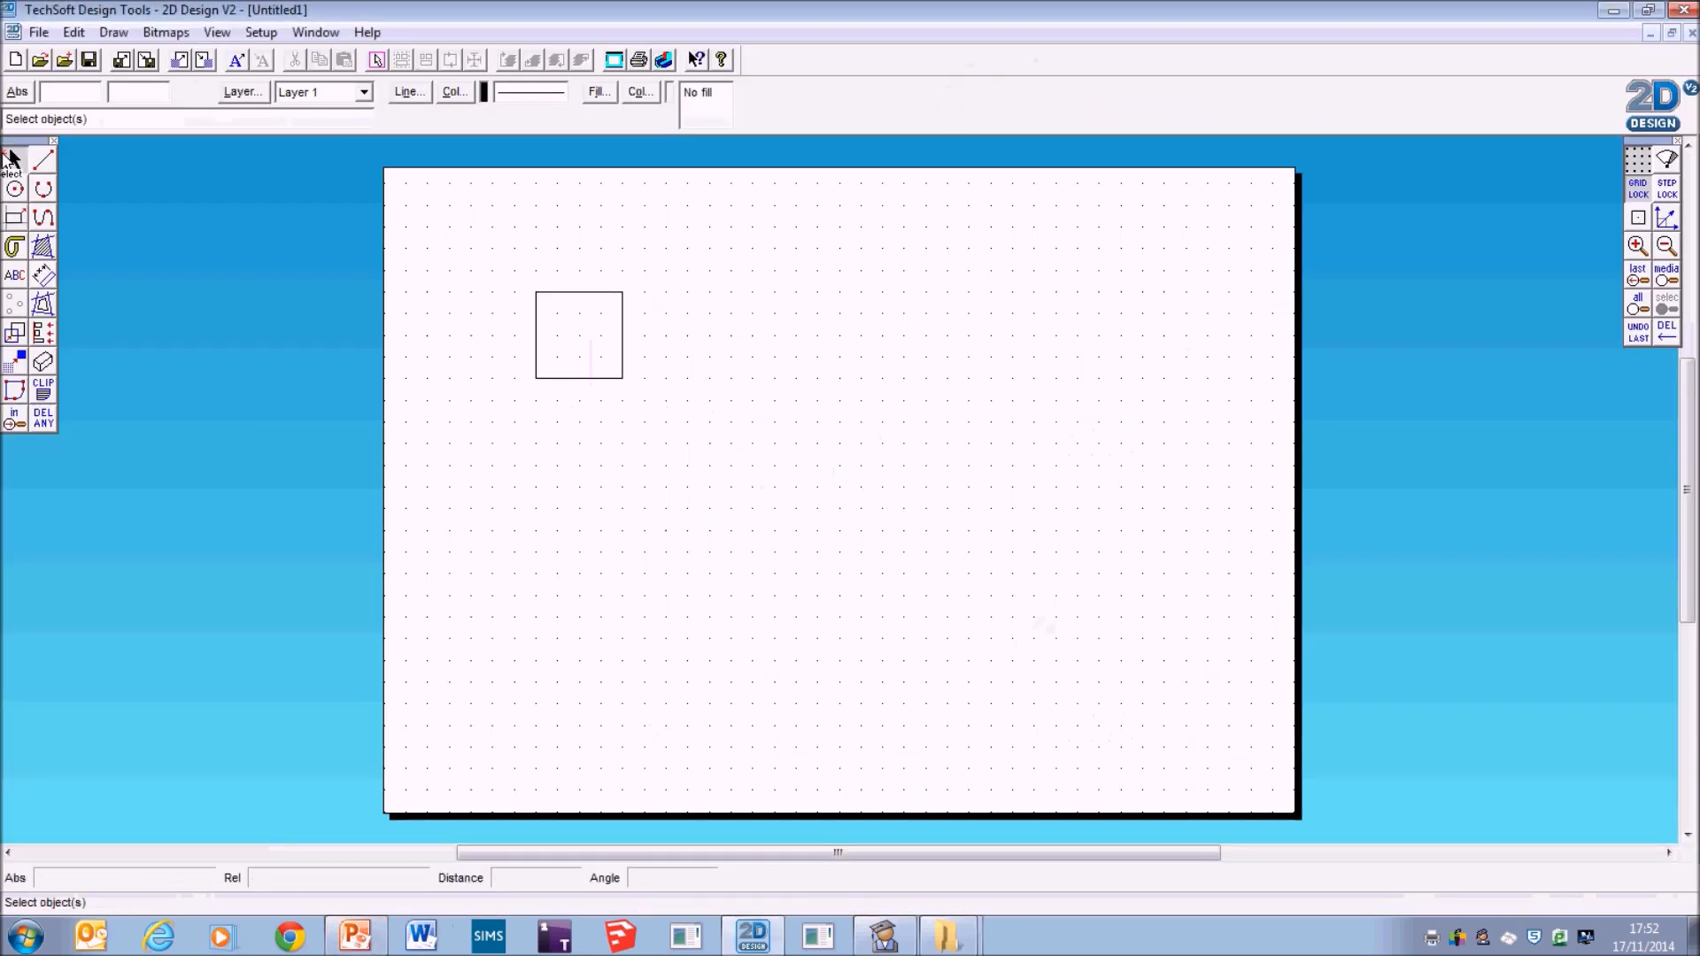
{"action": "left_click", "coordinate": [536, 292]}
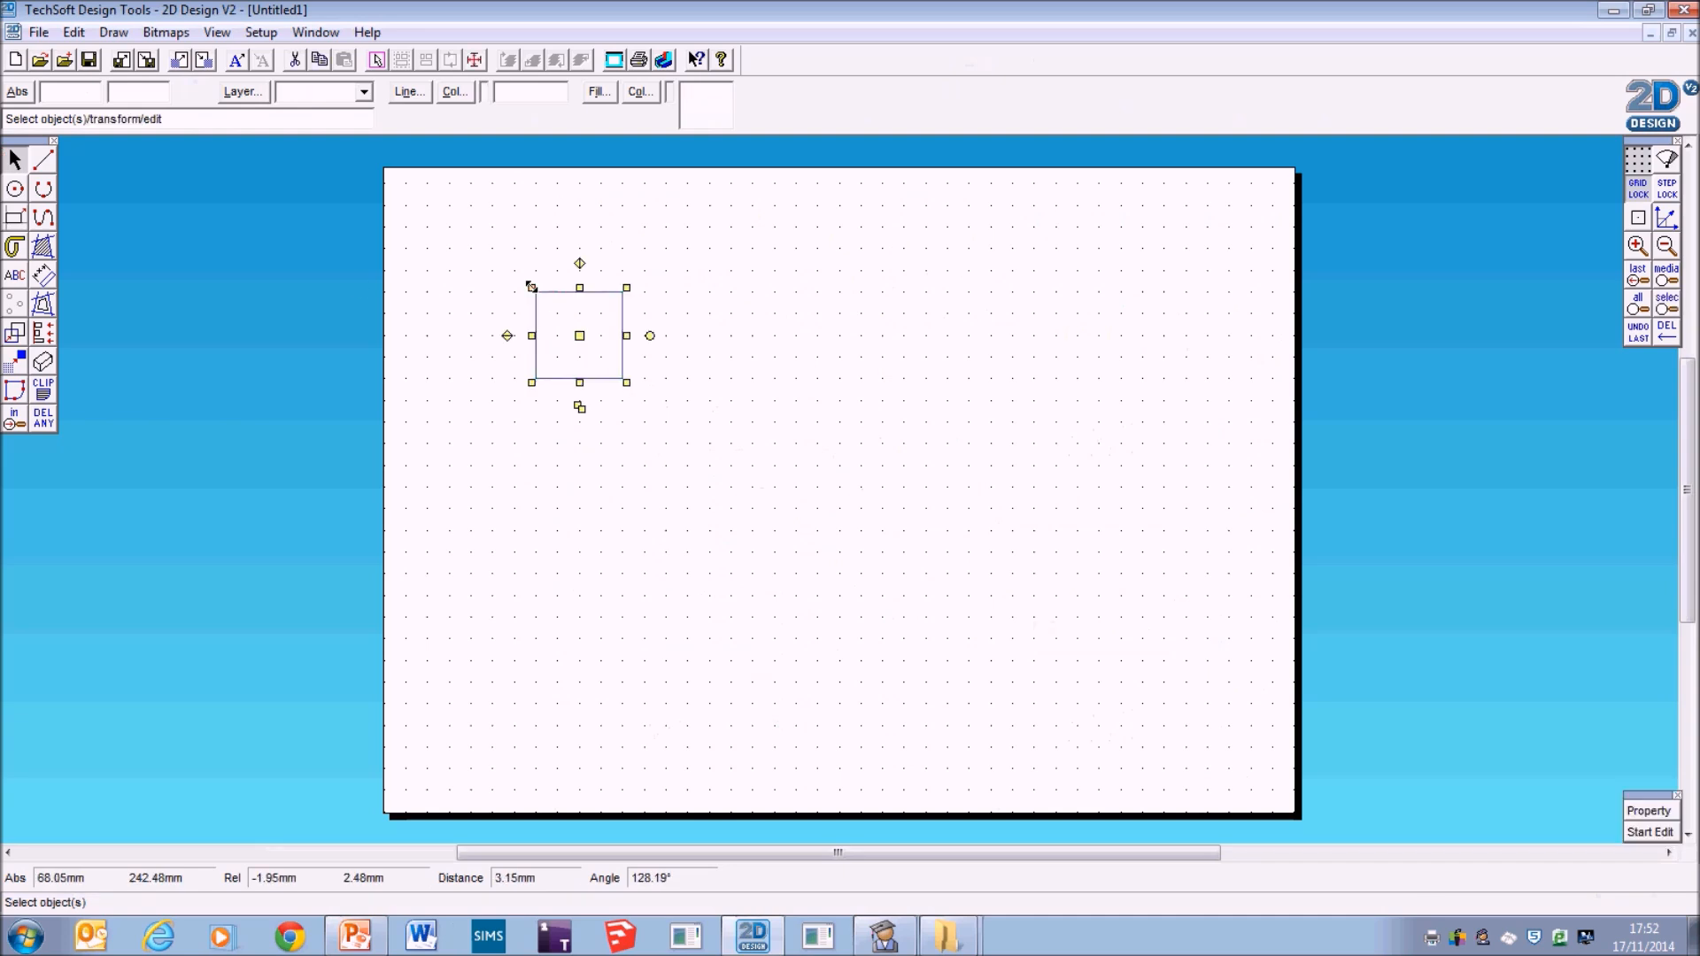
{"action": "left_click", "coordinate": [594, 94]}
{"action": "left_click", "coordinate": [463, 213]}
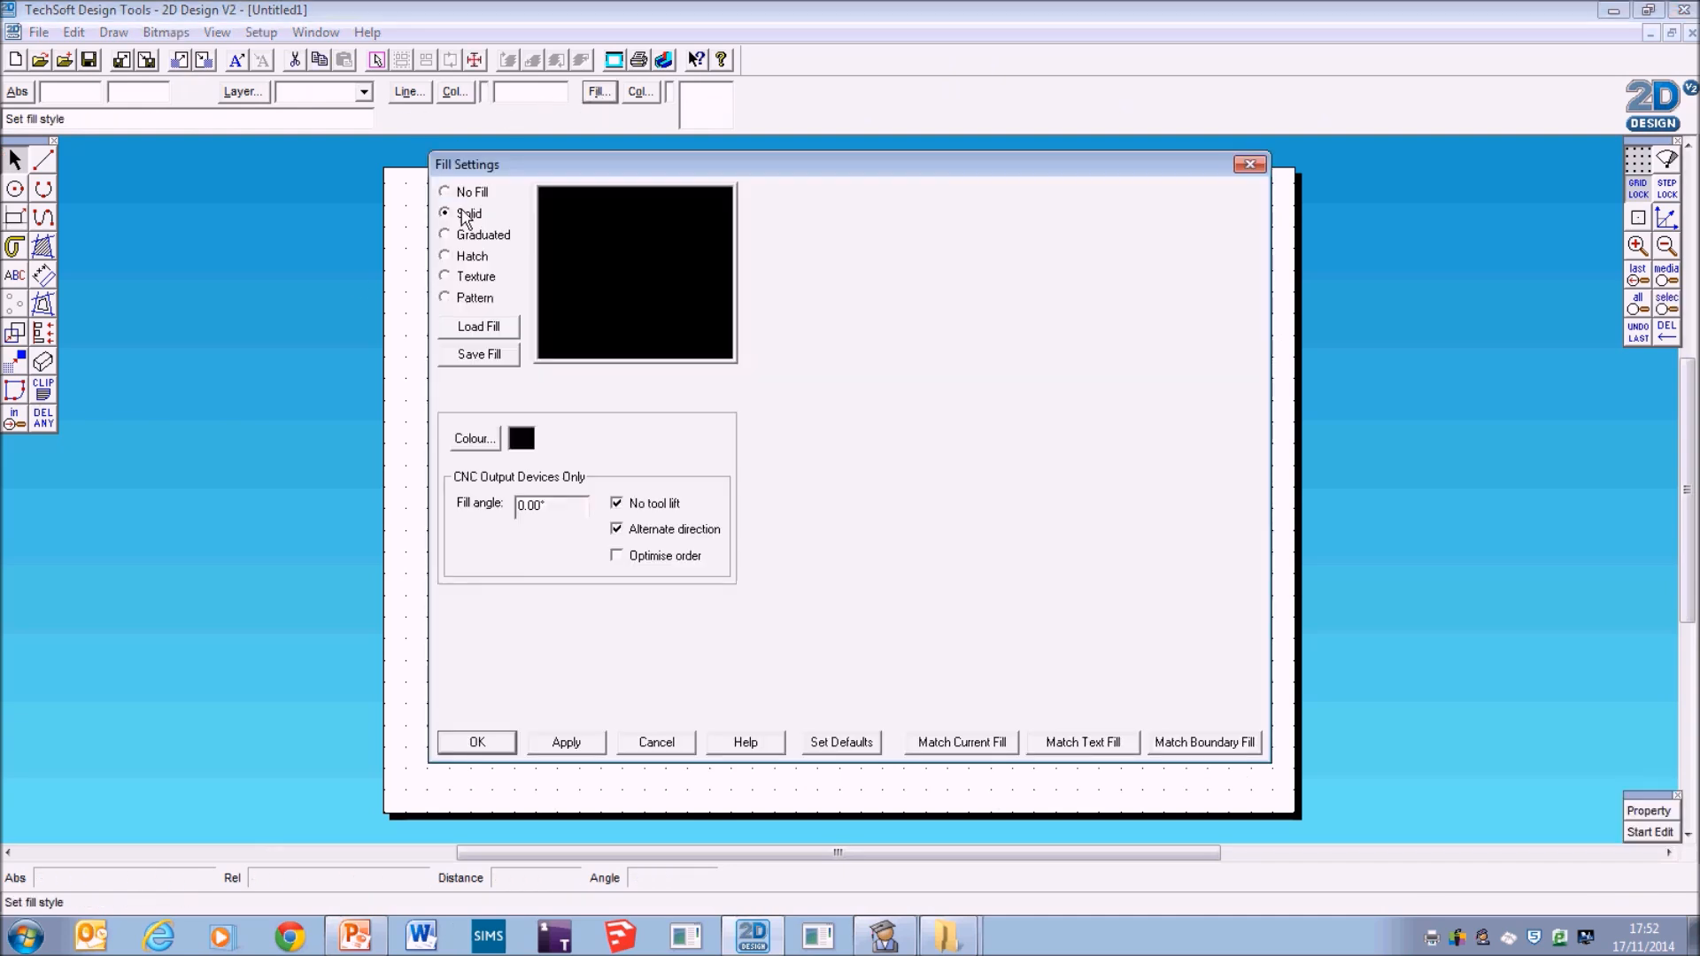
{"action": "left_click", "coordinate": [478, 439]}
{"action": "left_click", "coordinate": [779, 523]}
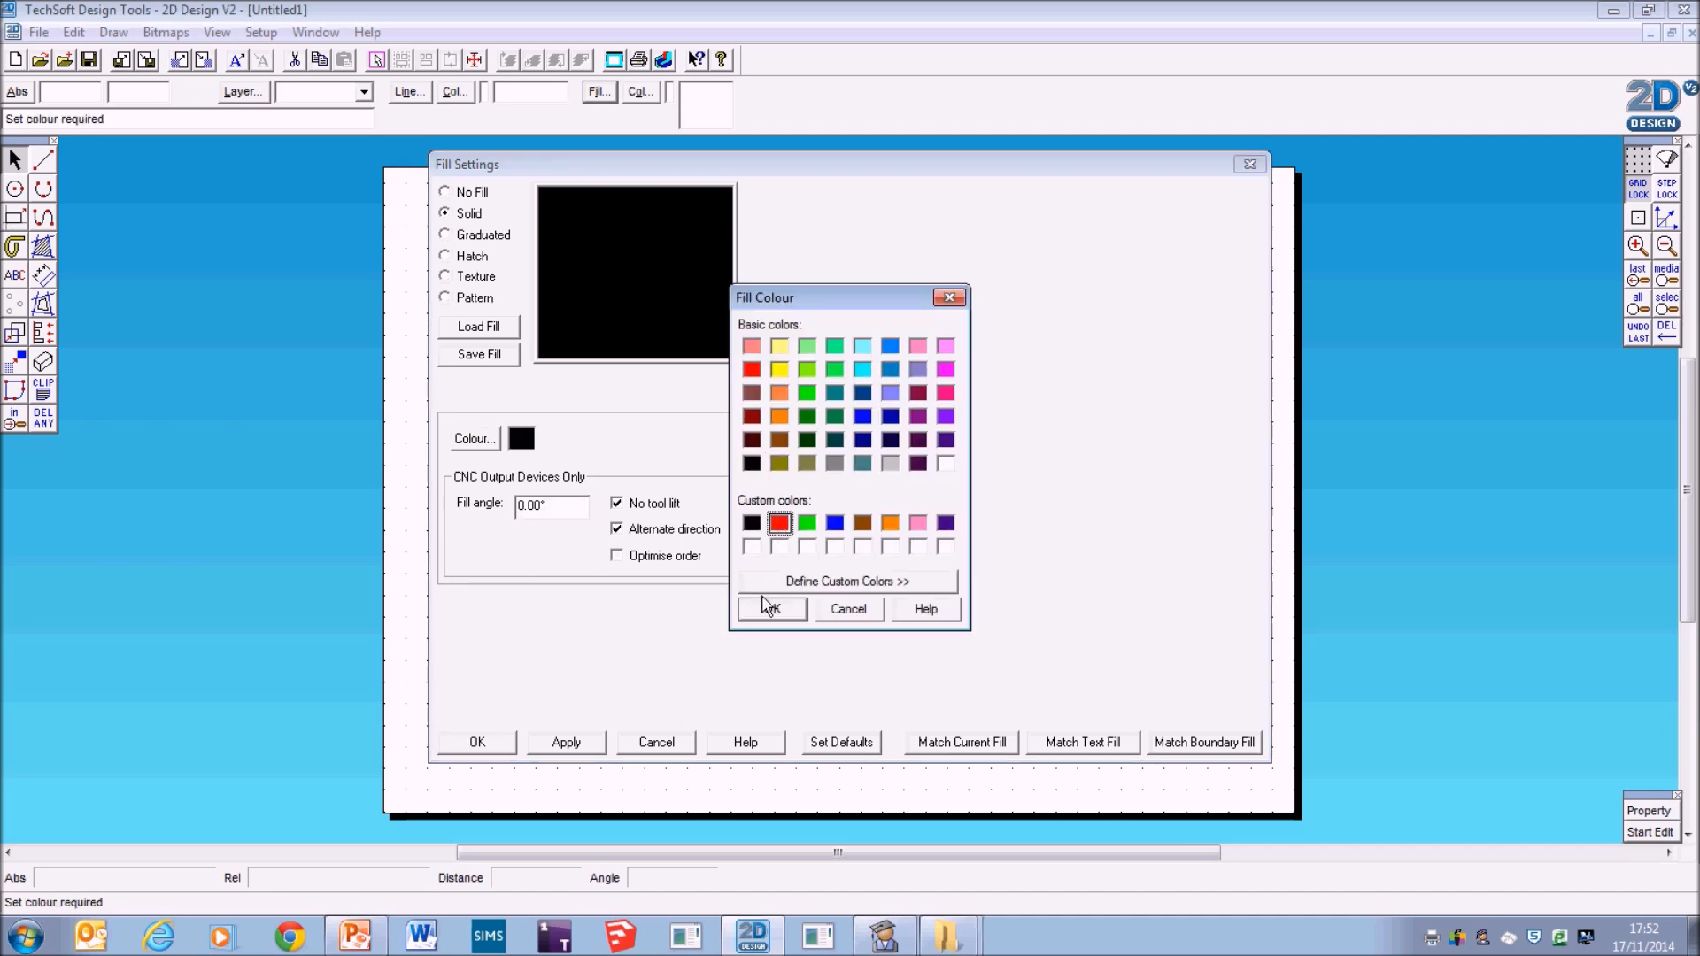
{"action": "left_click", "coordinate": [773, 609]}
{"action": "left_click", "coordinate": [483, 742]}
{"action": "left_click", "coordinate": [646, 539]}
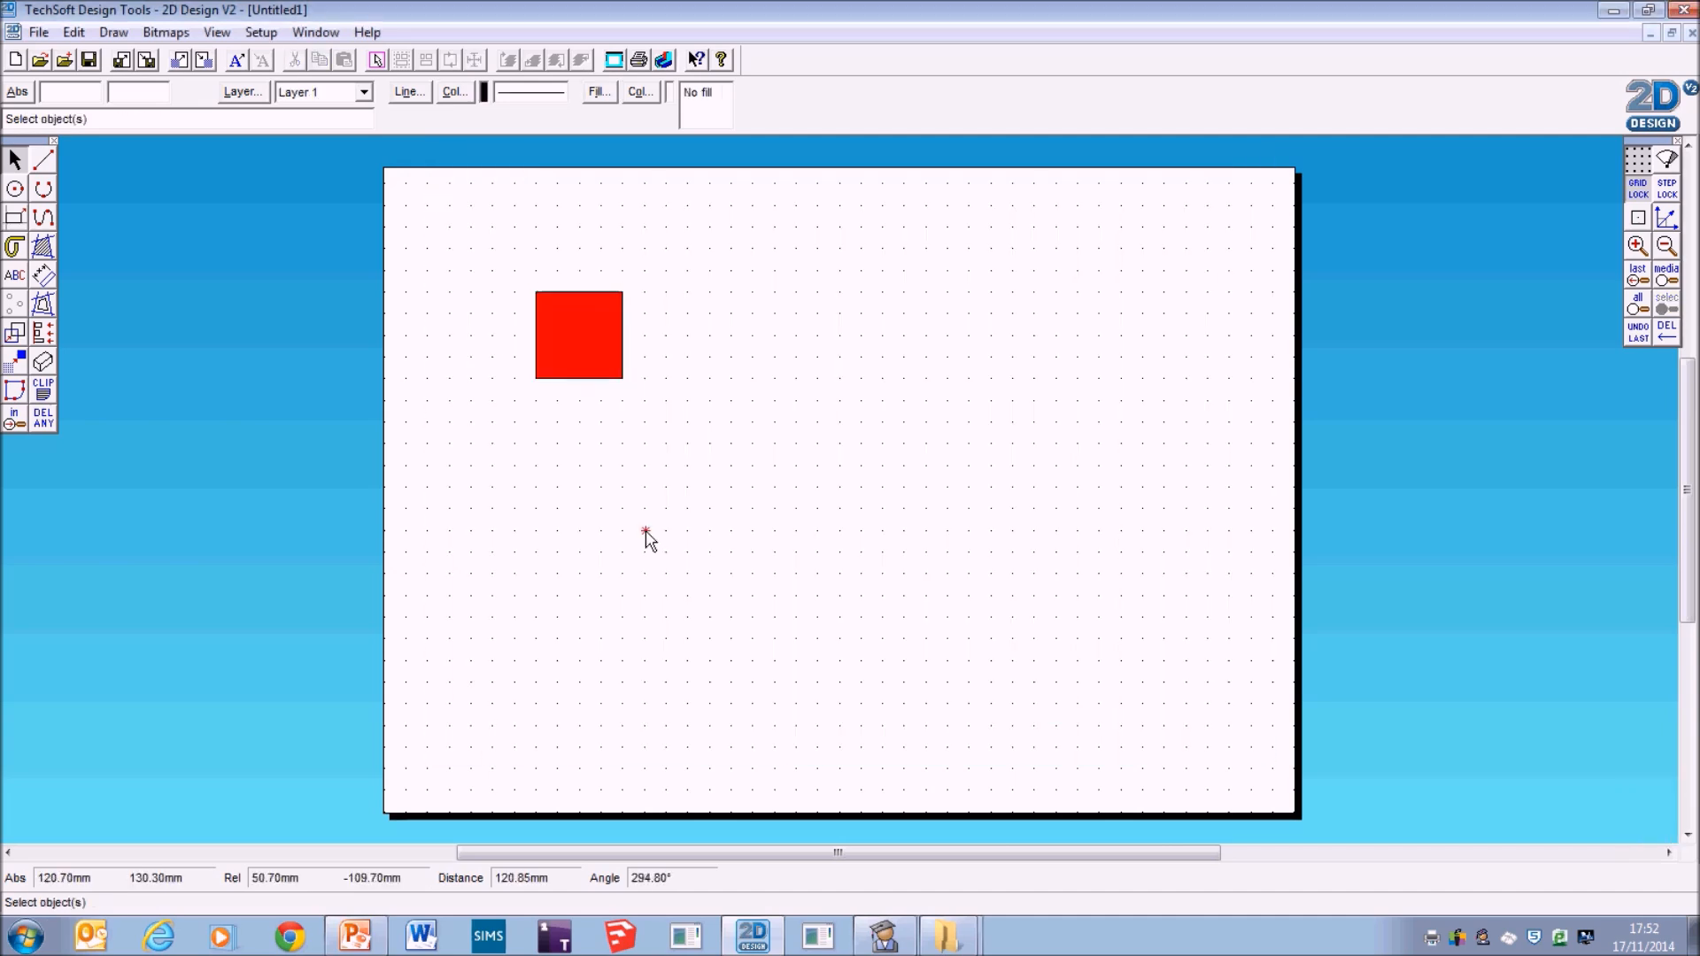
Switch to the PowerPoint worksheet and review the dimensioning instructions in steps 4 to 6 of the Task 1 method.
{"action": "left_click", "coordinate": [356, 944]}
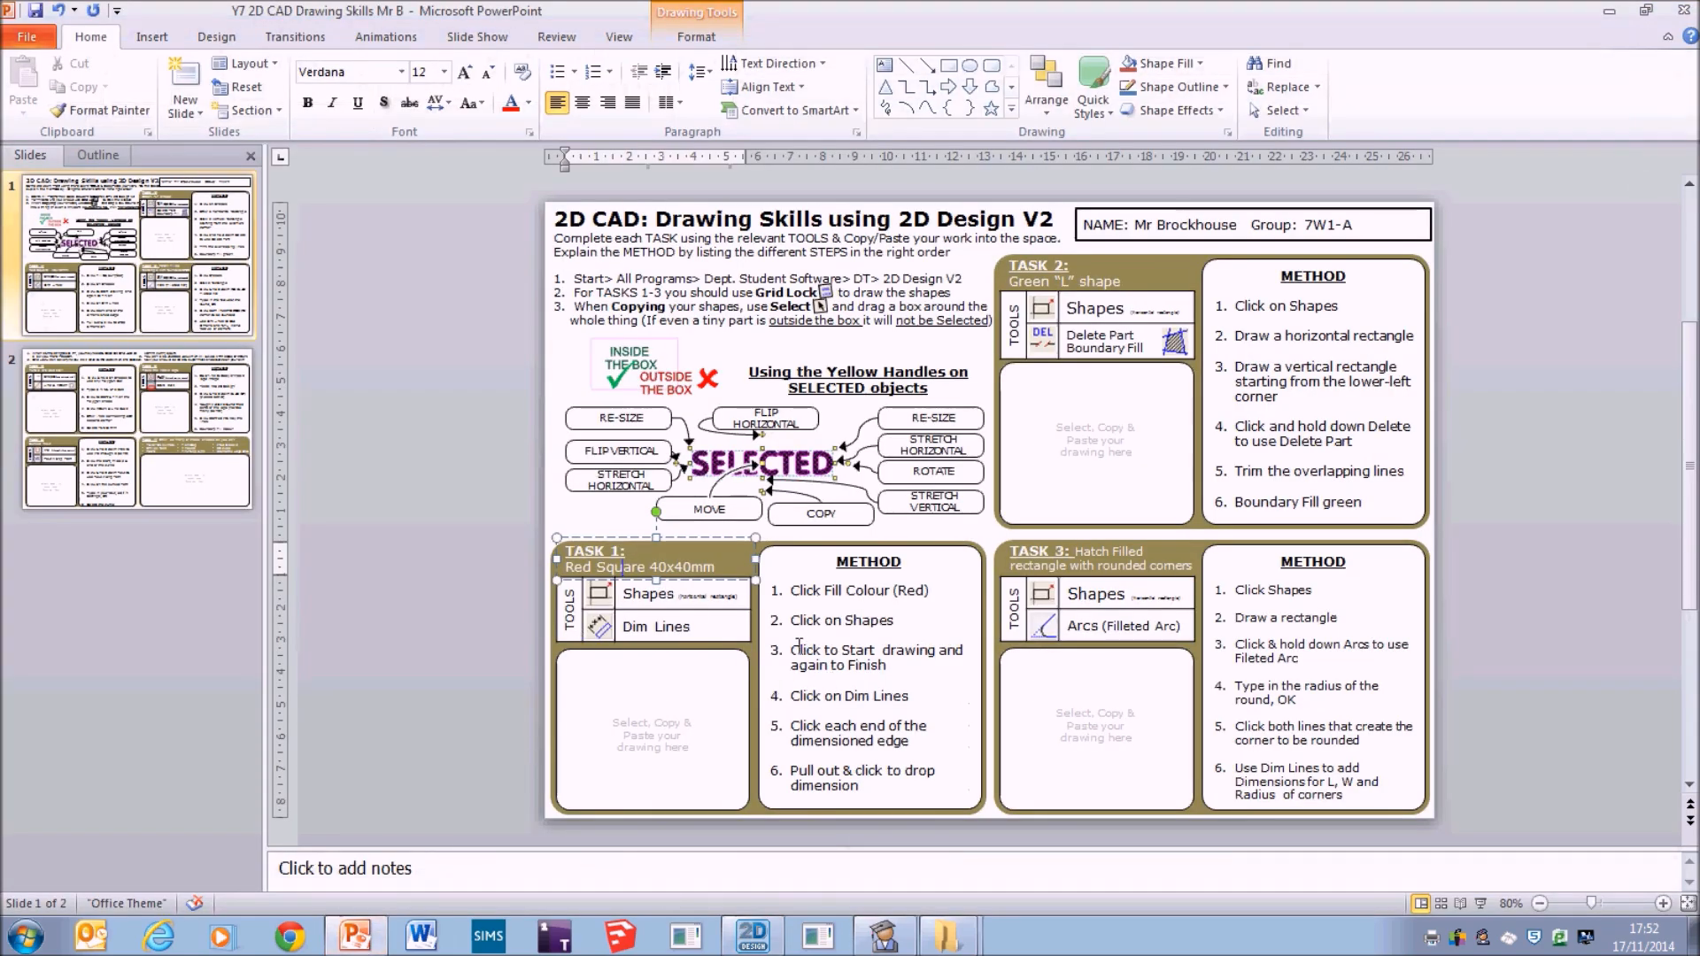
{"action": "left_click_drag", "start_coordinate": [788, 696], "coordinate": [891, 790]}
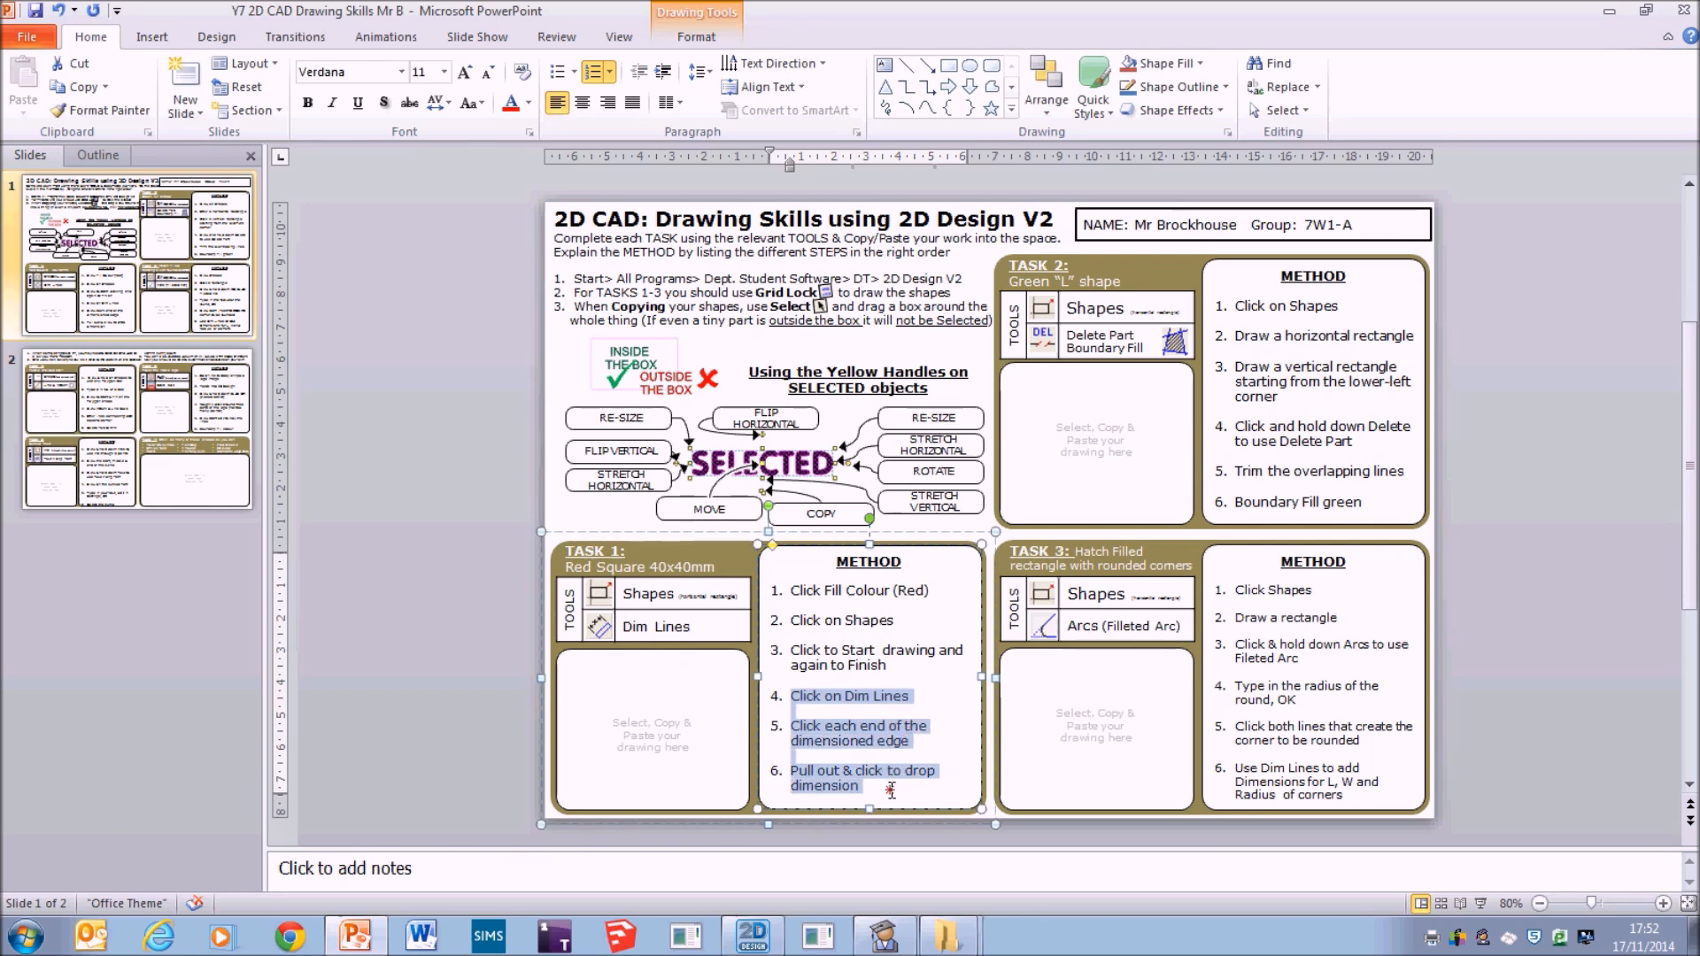
{"action": "left_click", "coordinate": [751, 936]}
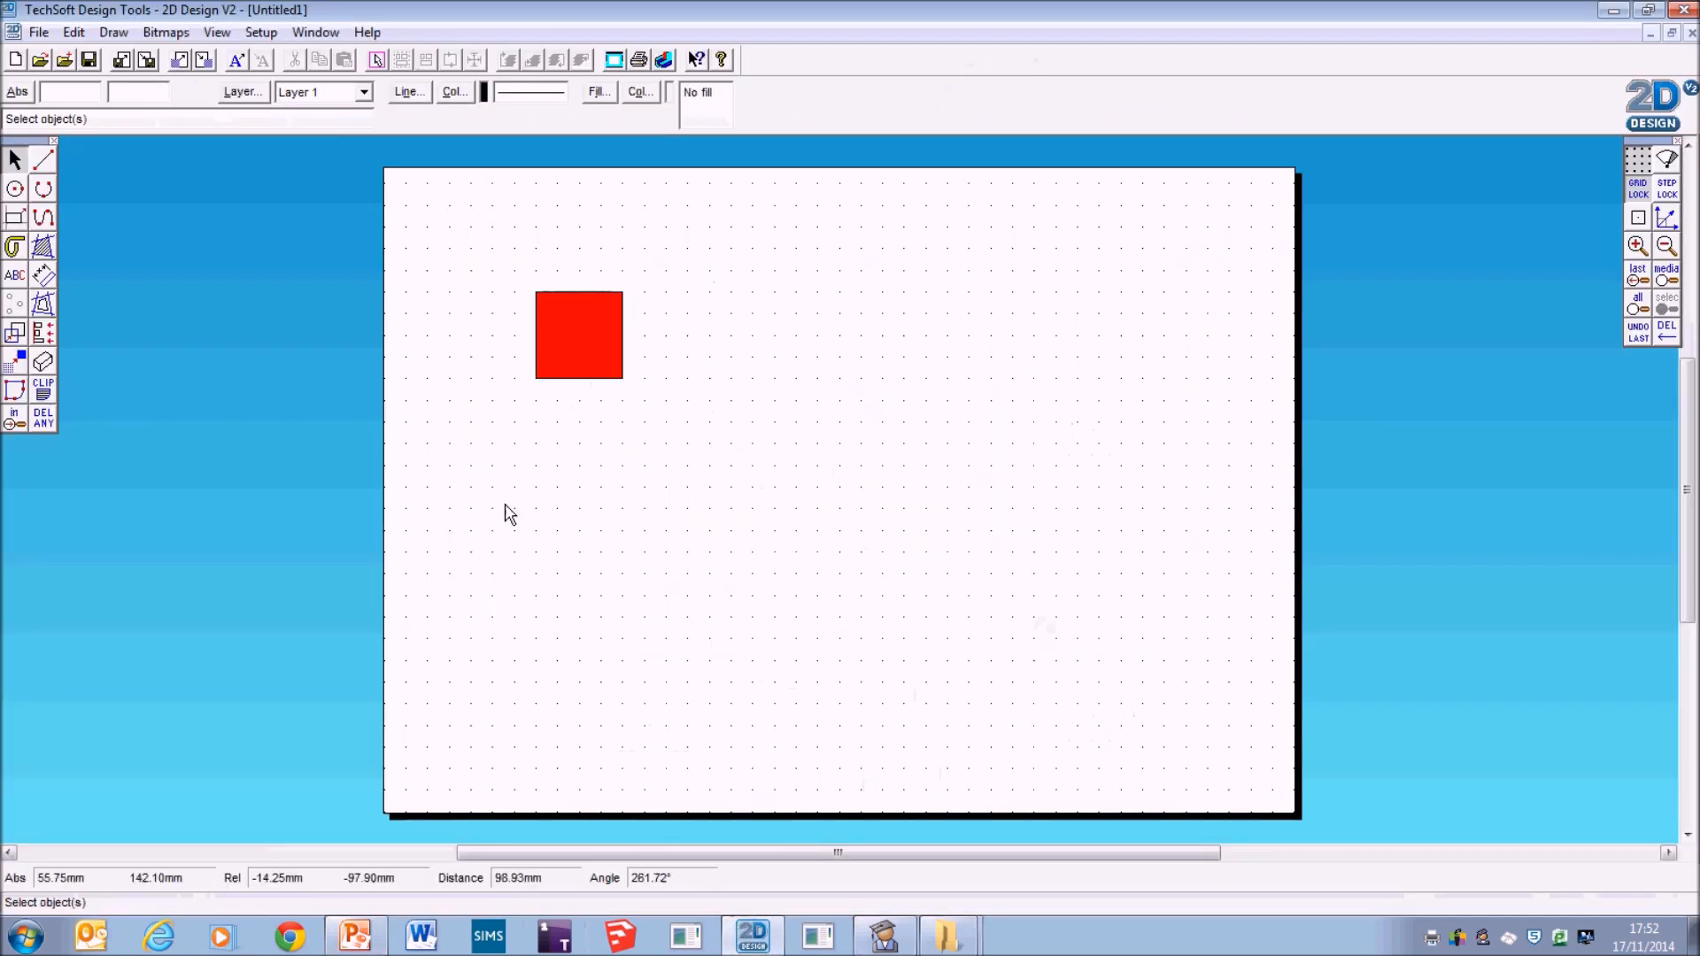
Add a parallel dimension above the red square's top edge, measured between its two upper corners.
{"action": "left_click", "coordinate": [12, 221]}
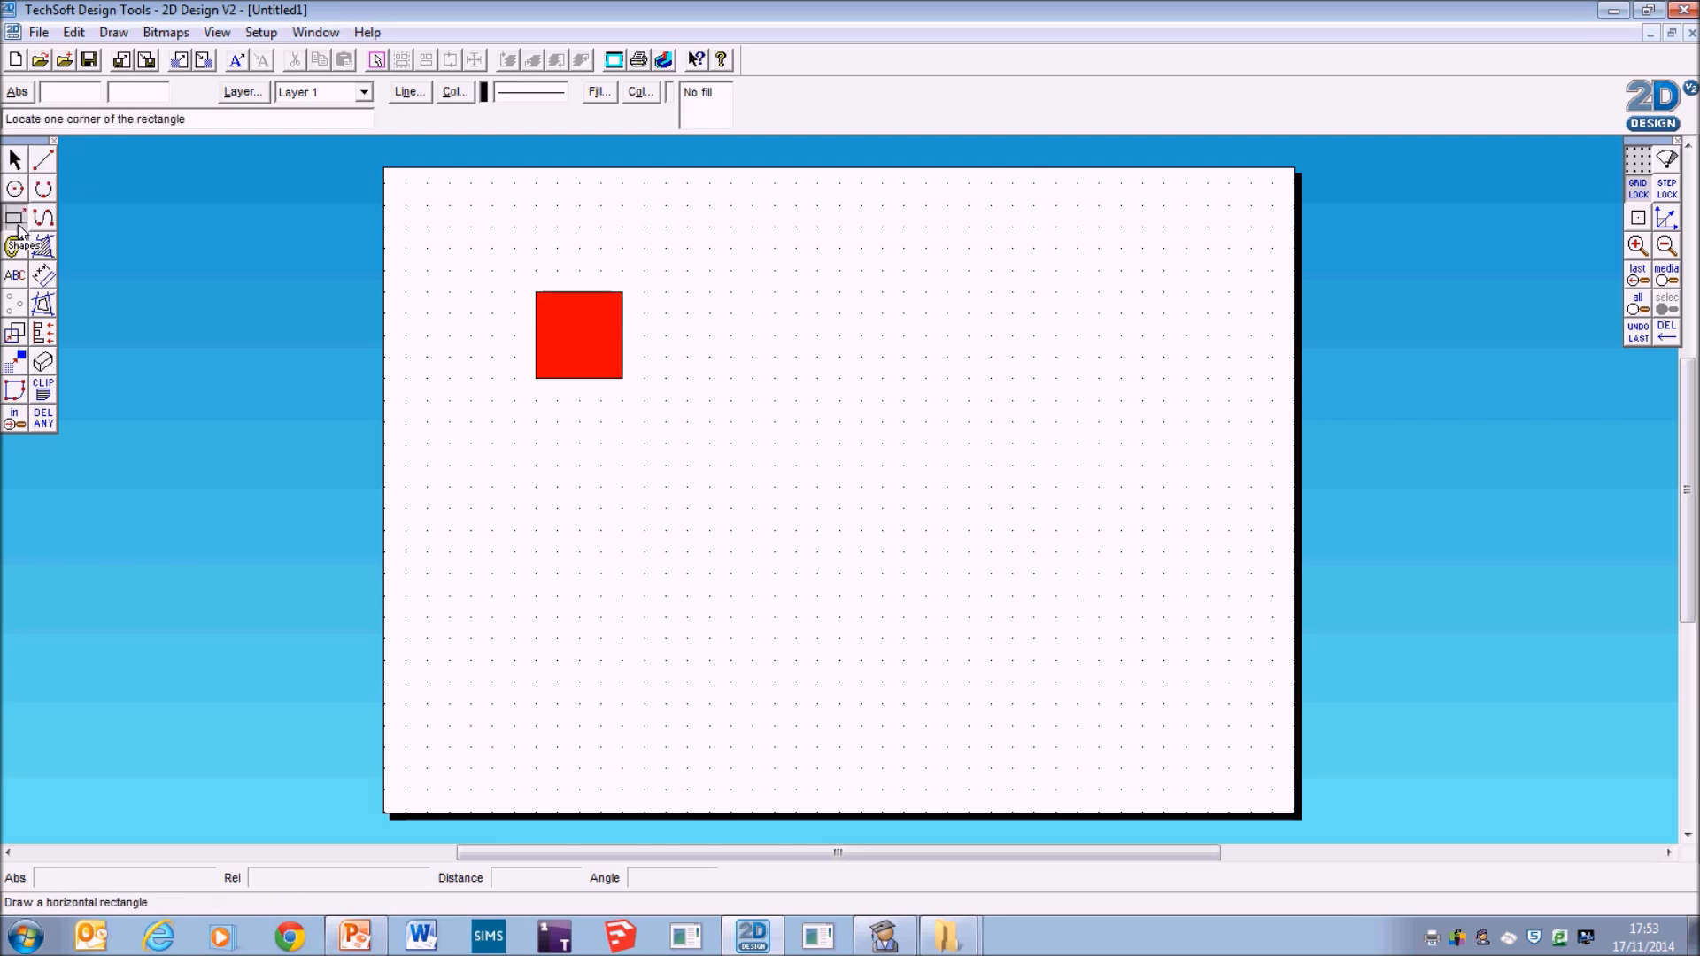
{"action": "left_click", "coordinate": [42, 274]}
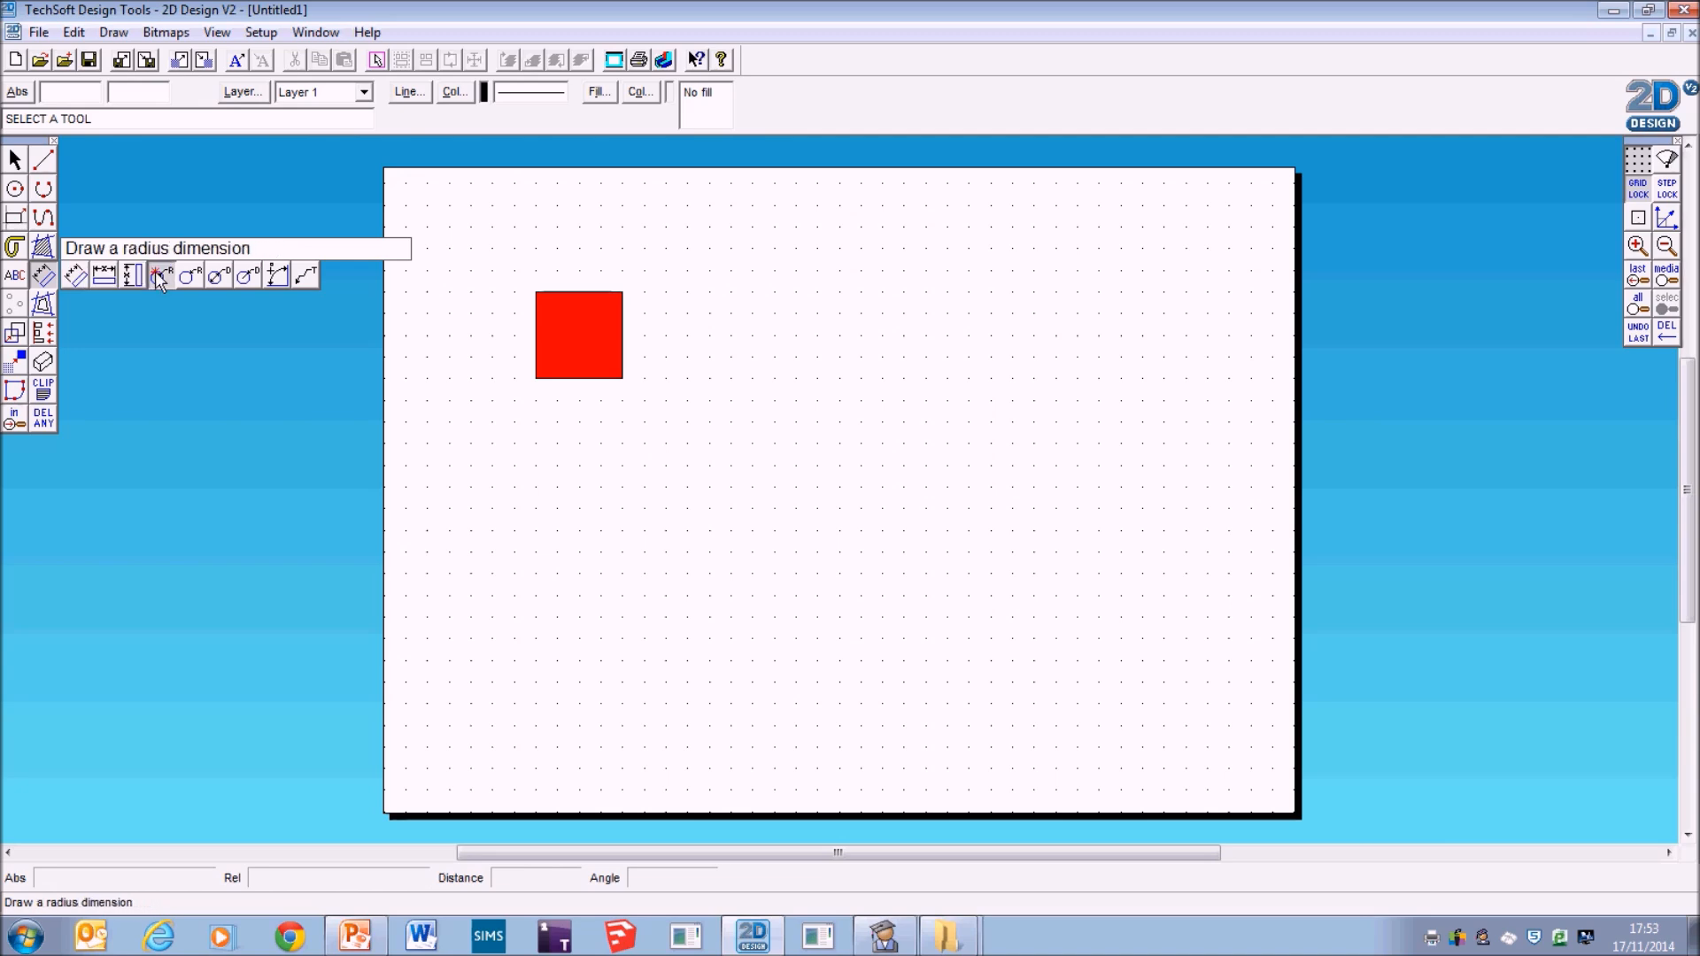
{"action": "left_click", "coordinate": [75, 275]}
{"action": "left_click", "coordinate": [44, 278]}
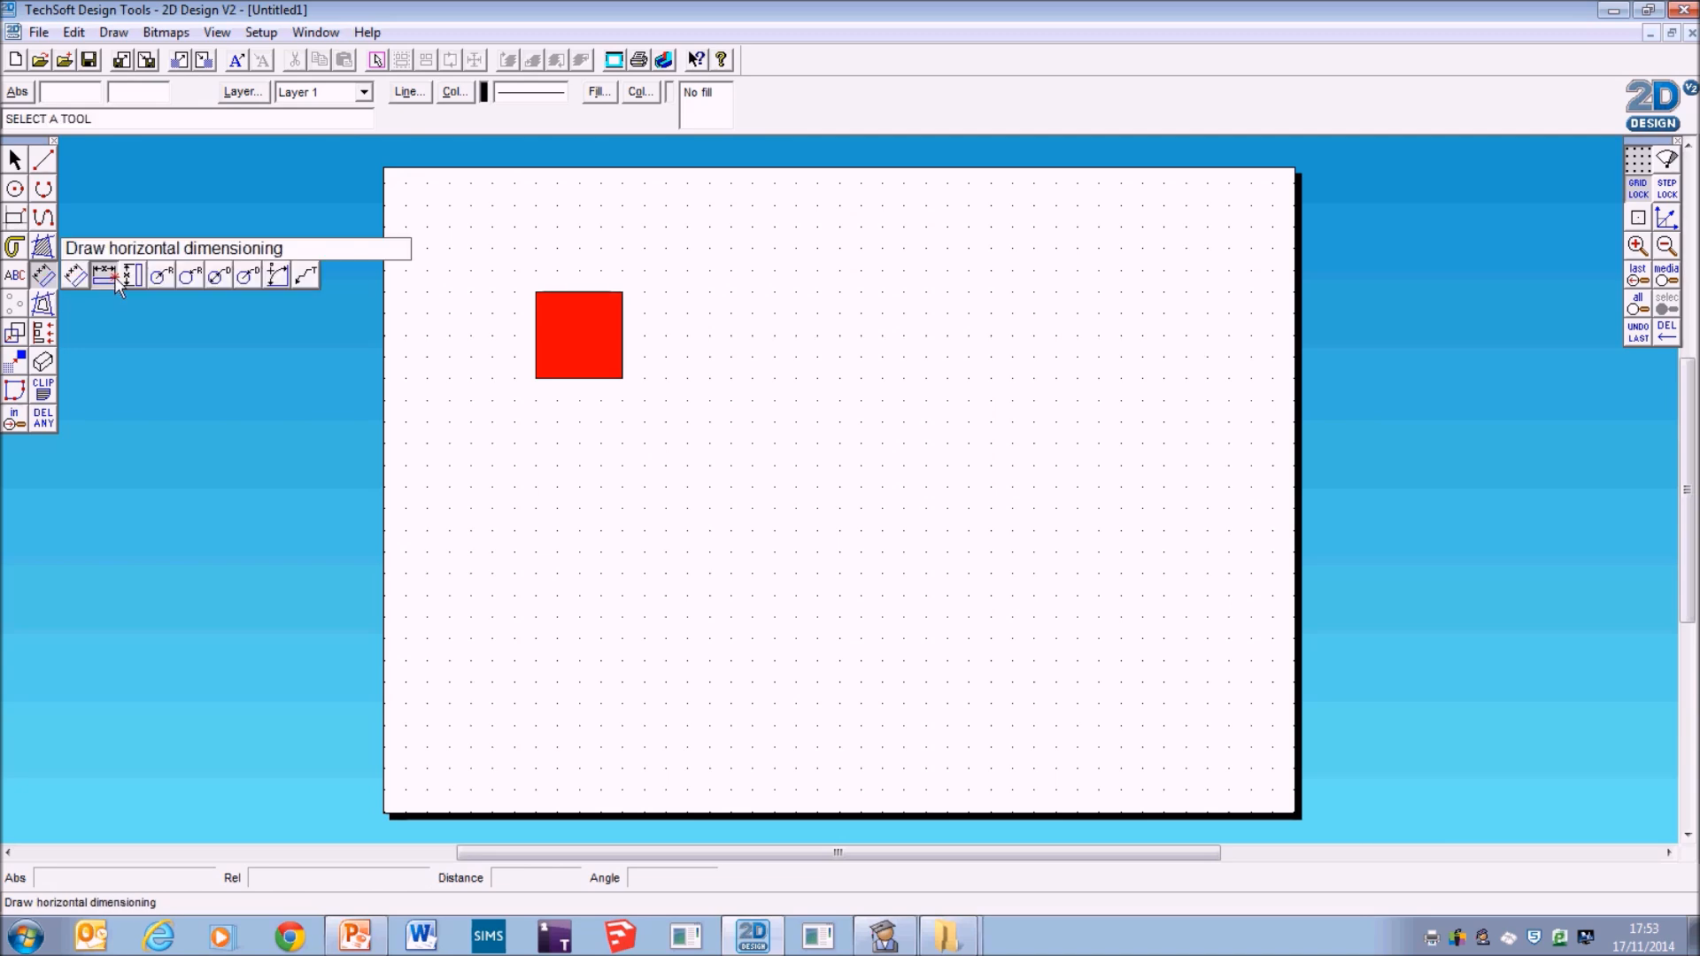
{"action": "left_click", "coordinate": [76, 276]}
{"action": "left_click", "coordinate": [42, 274]}
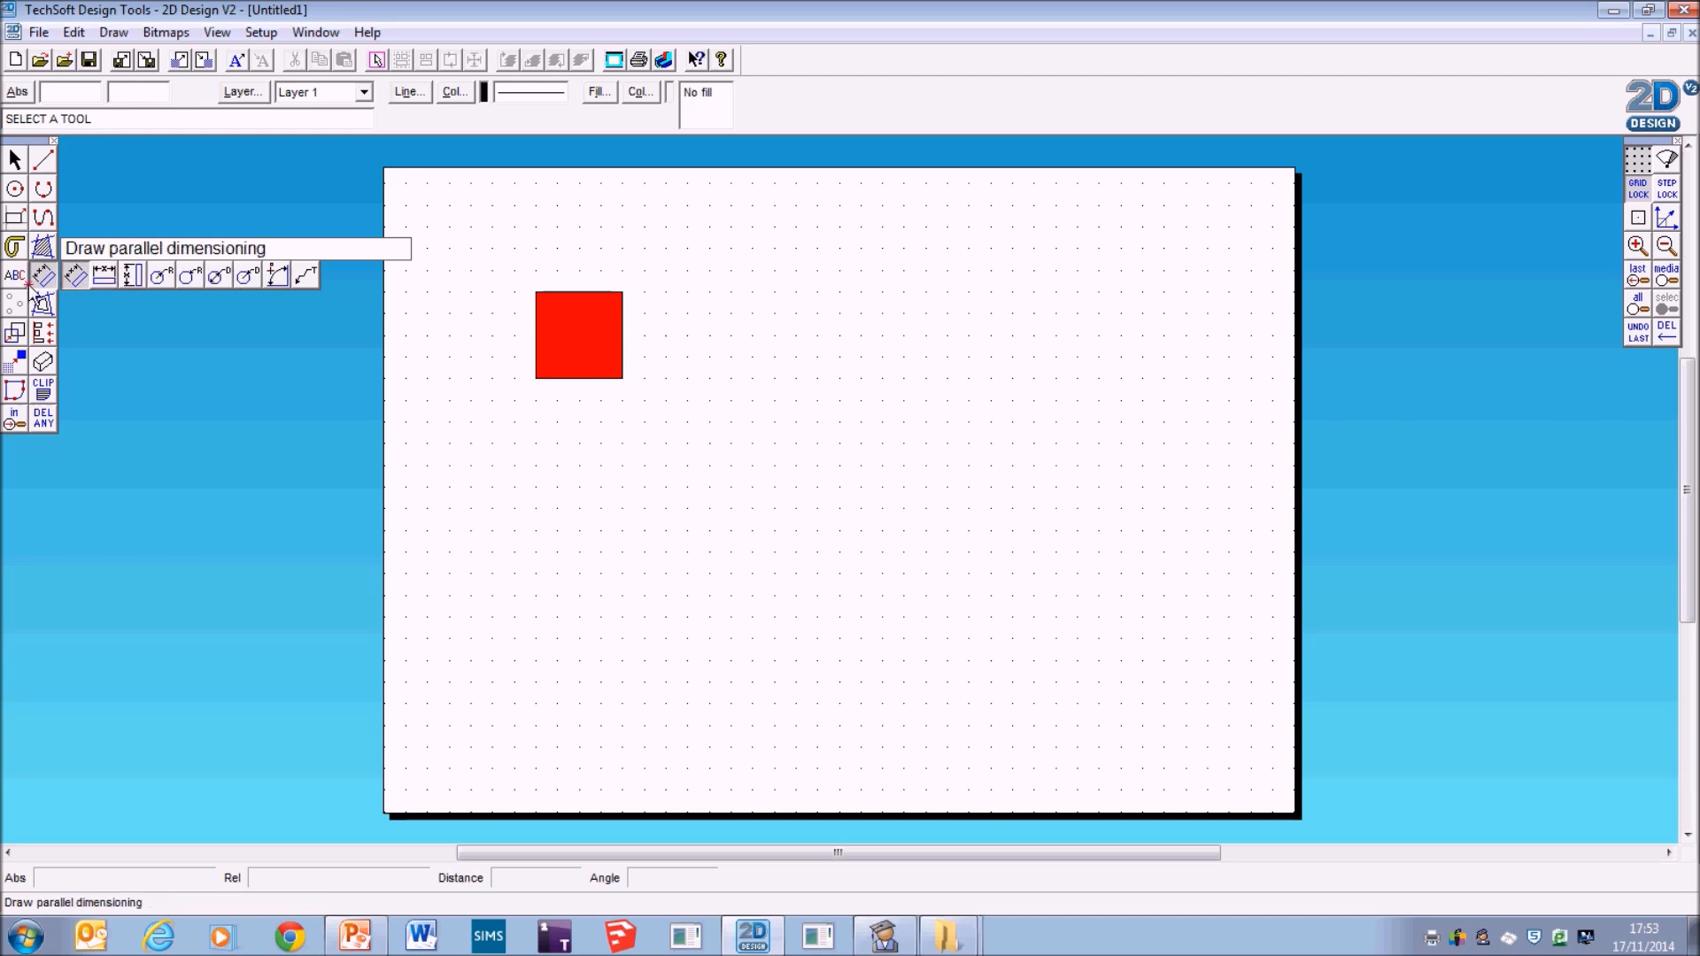
{"action": "left_click", "coordinate": [43, 275]}
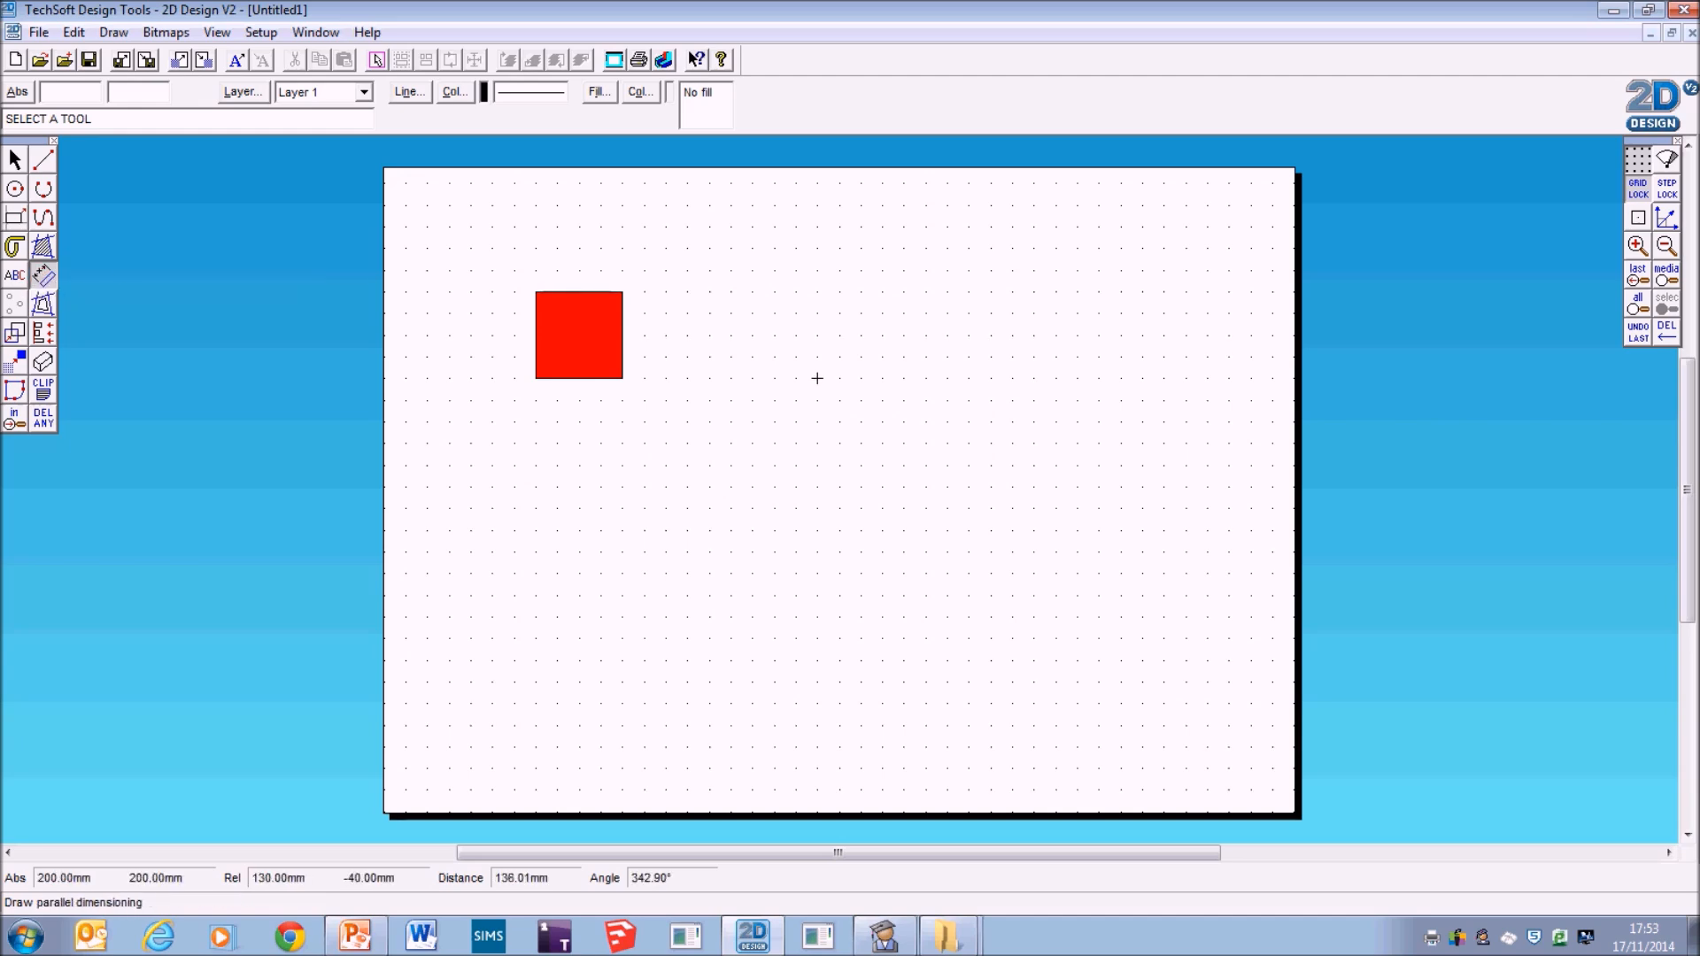
{"action": "left_click", "coordinate": [623, 291]}
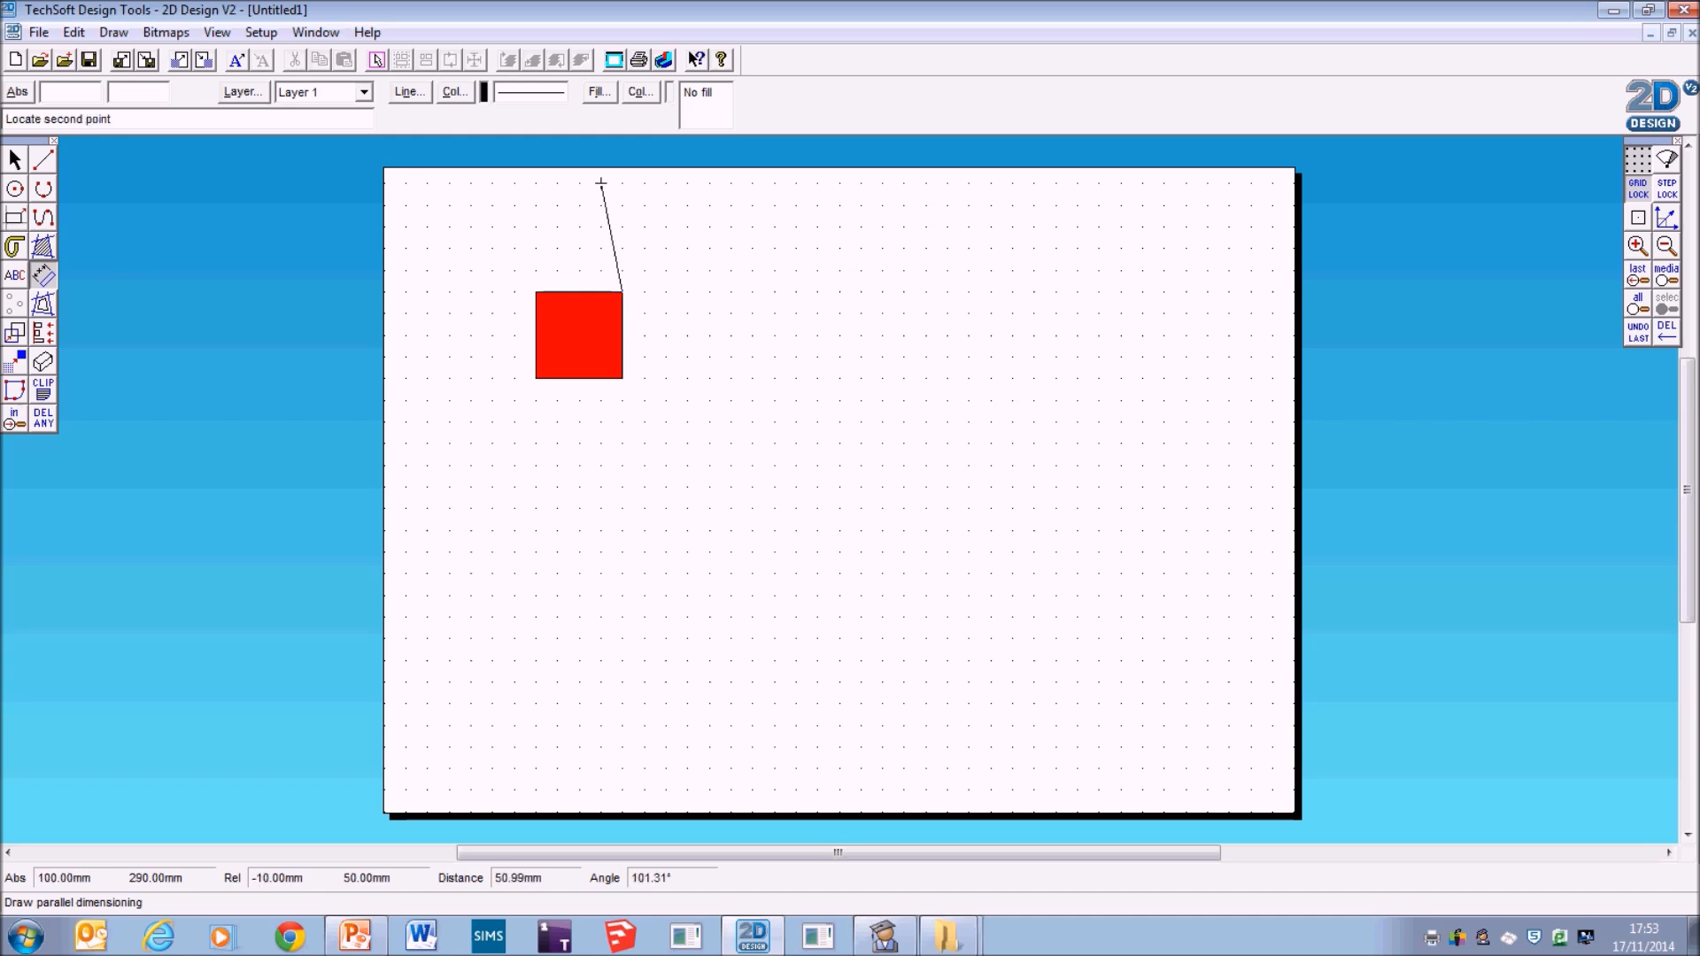
{"action": "left_click", "coordinate": [536, 291]}
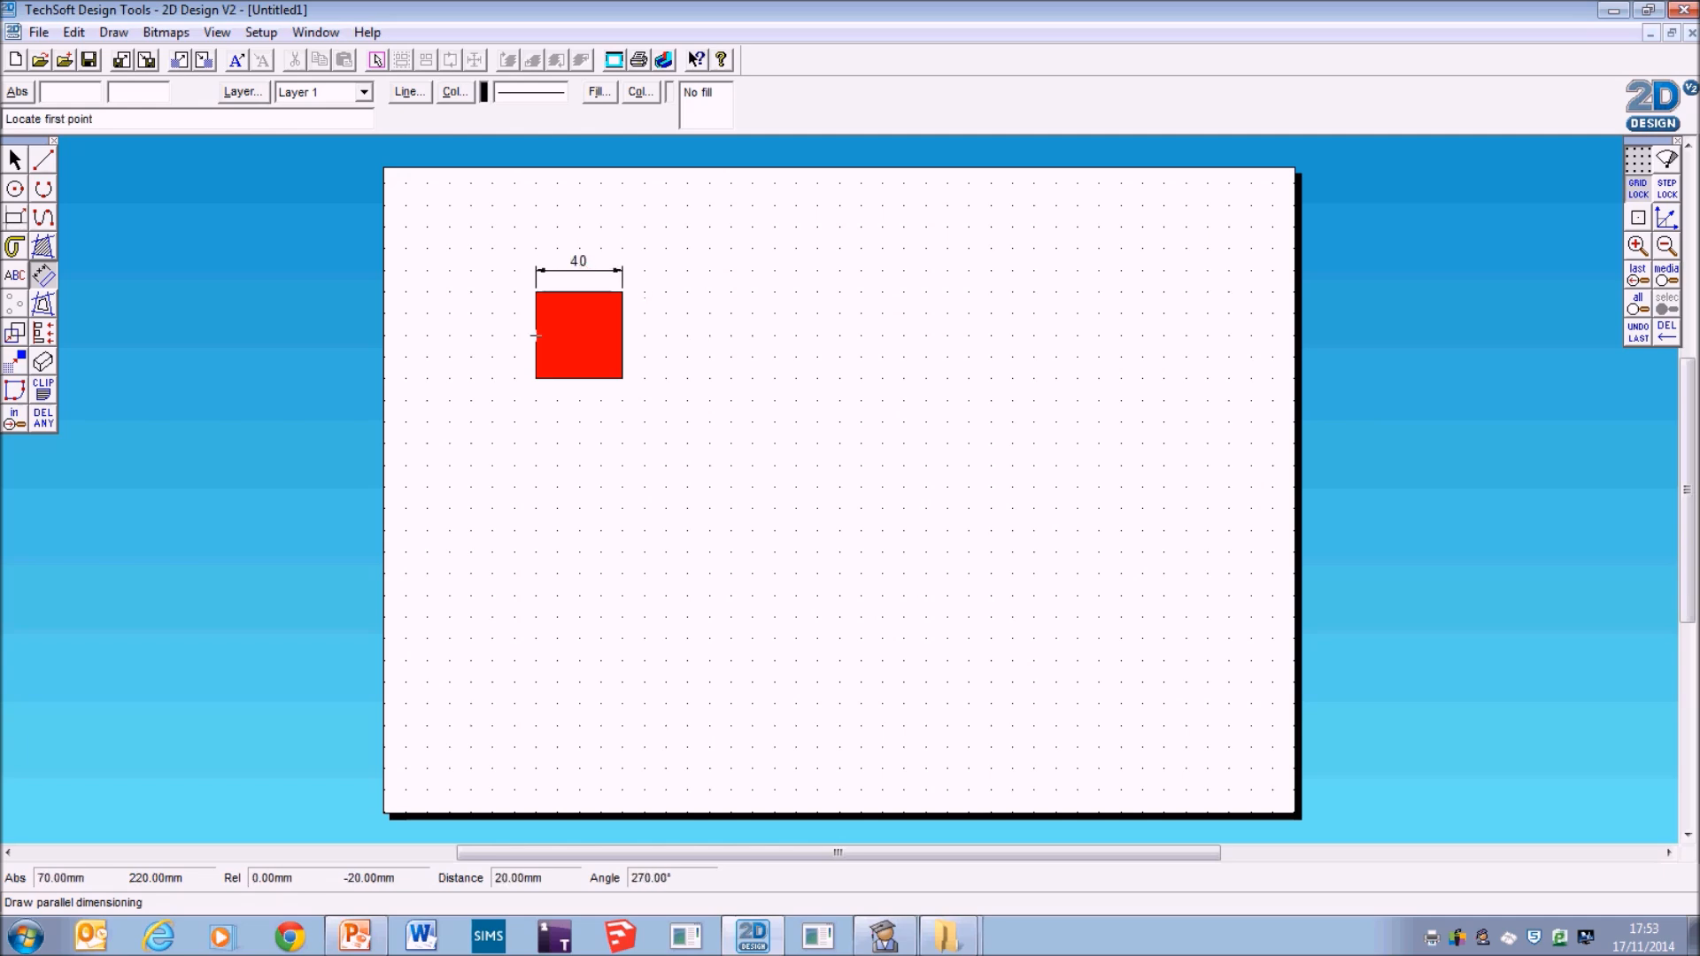
Add a parallel dimension along the red square's left edge, placed just outside the square.
{"action": "left_click", "coordinate": [536, 292]}
{"action": "left_click", "coordinate": [515, 379]}
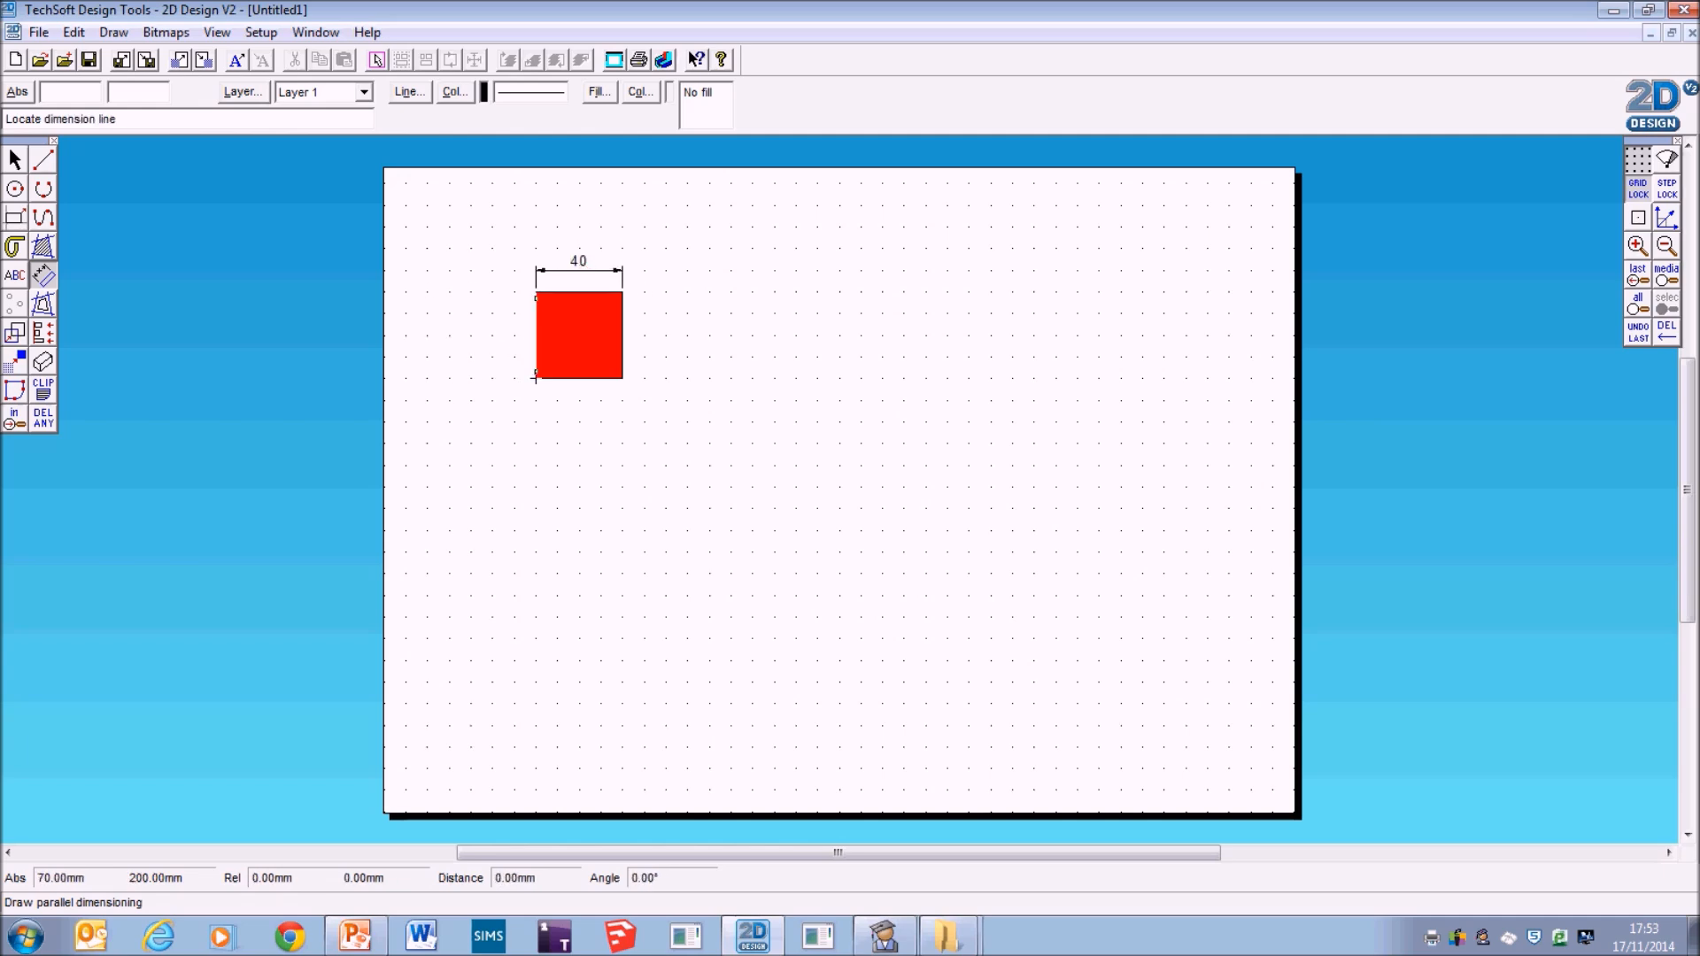
{"action": "left_click", "coordinate": [514, 335]}
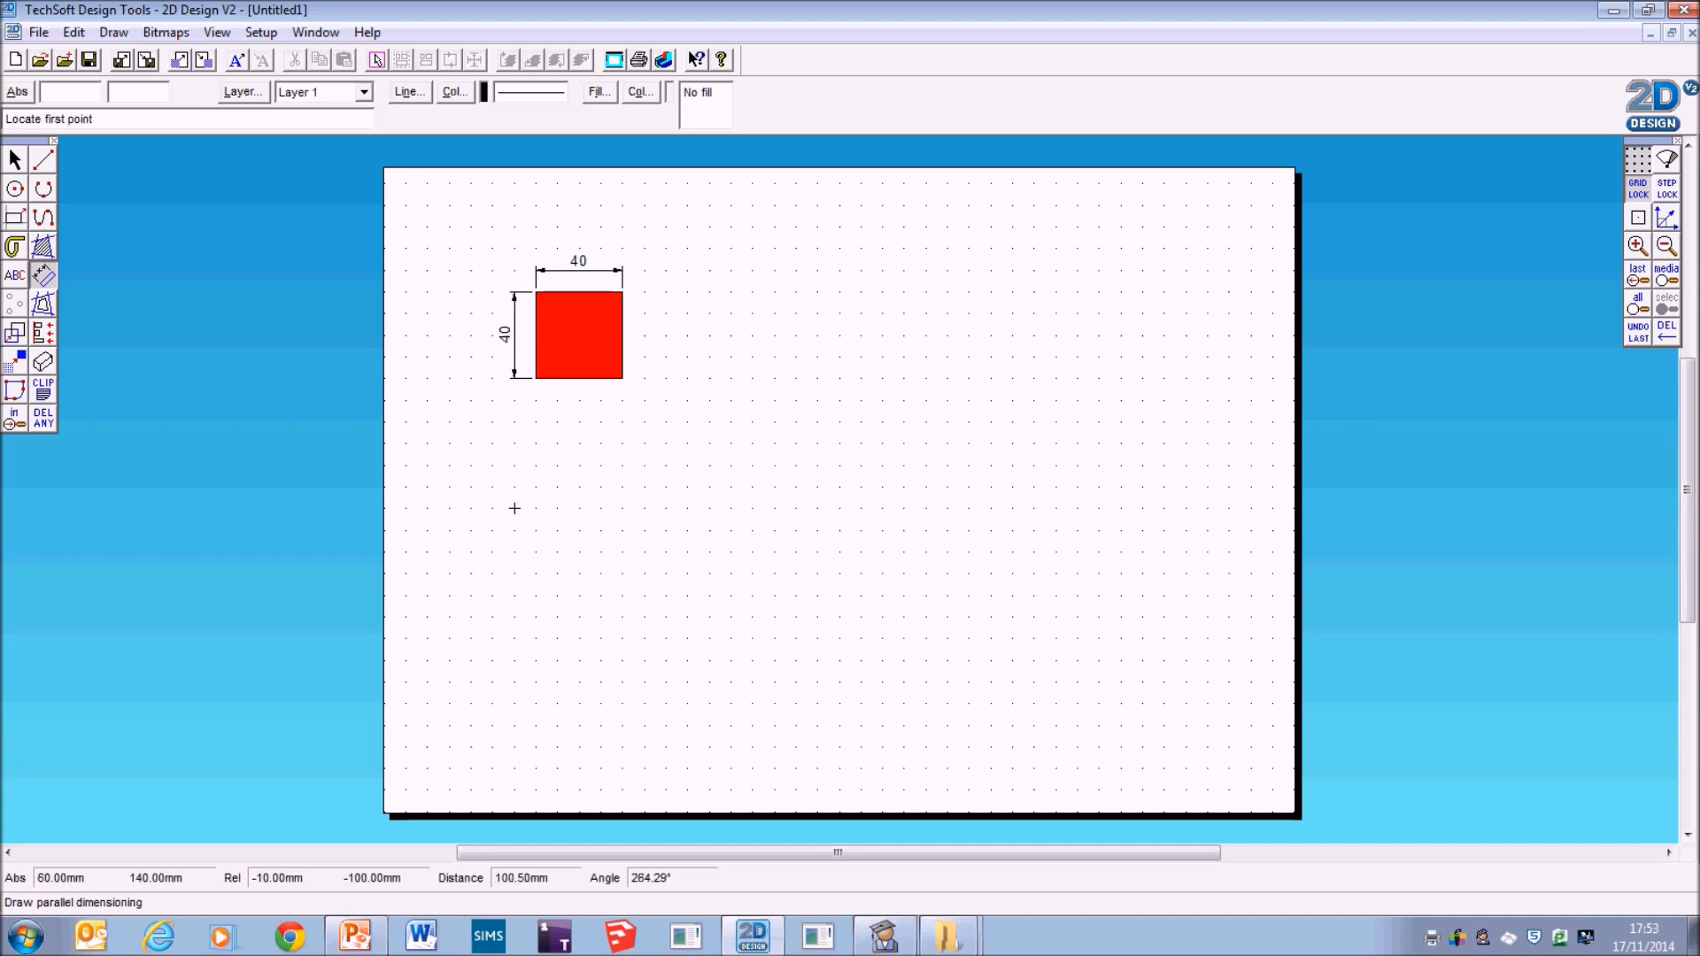
Check the Task 1 drawing space on the worksheet, and copy the red square together with both of its dimensions.
{"action": "left_click", "coordinate": [379, 934]}
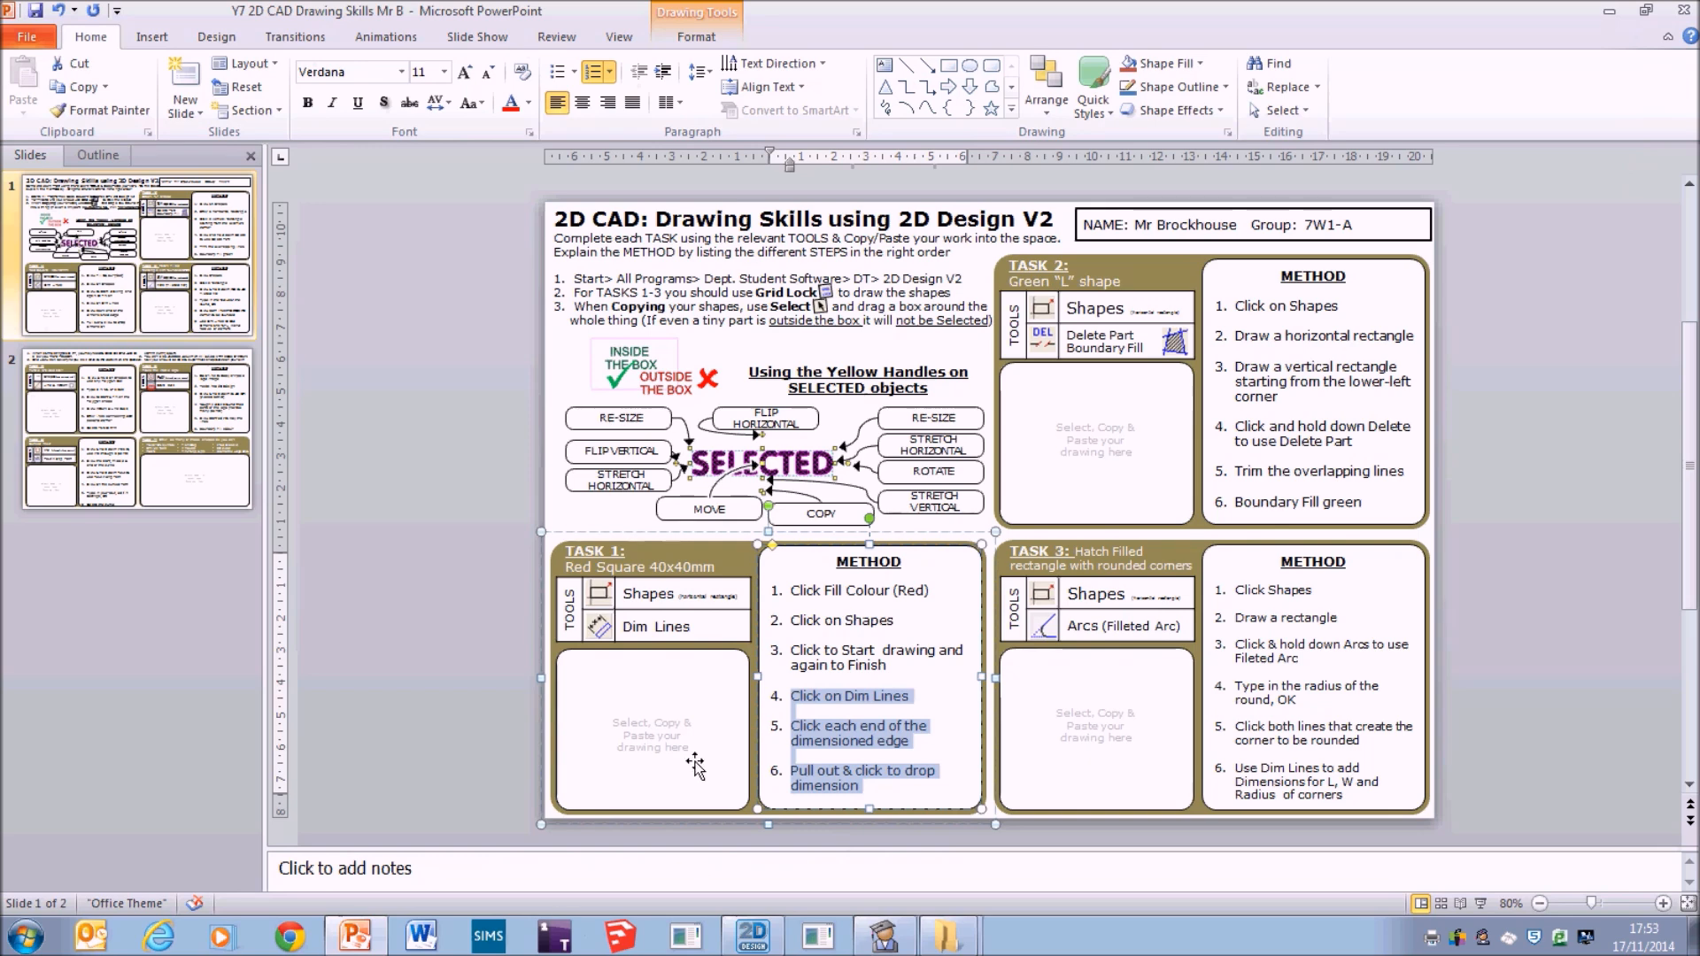
{"action": "left_click", "coordinate": [744, 924]}
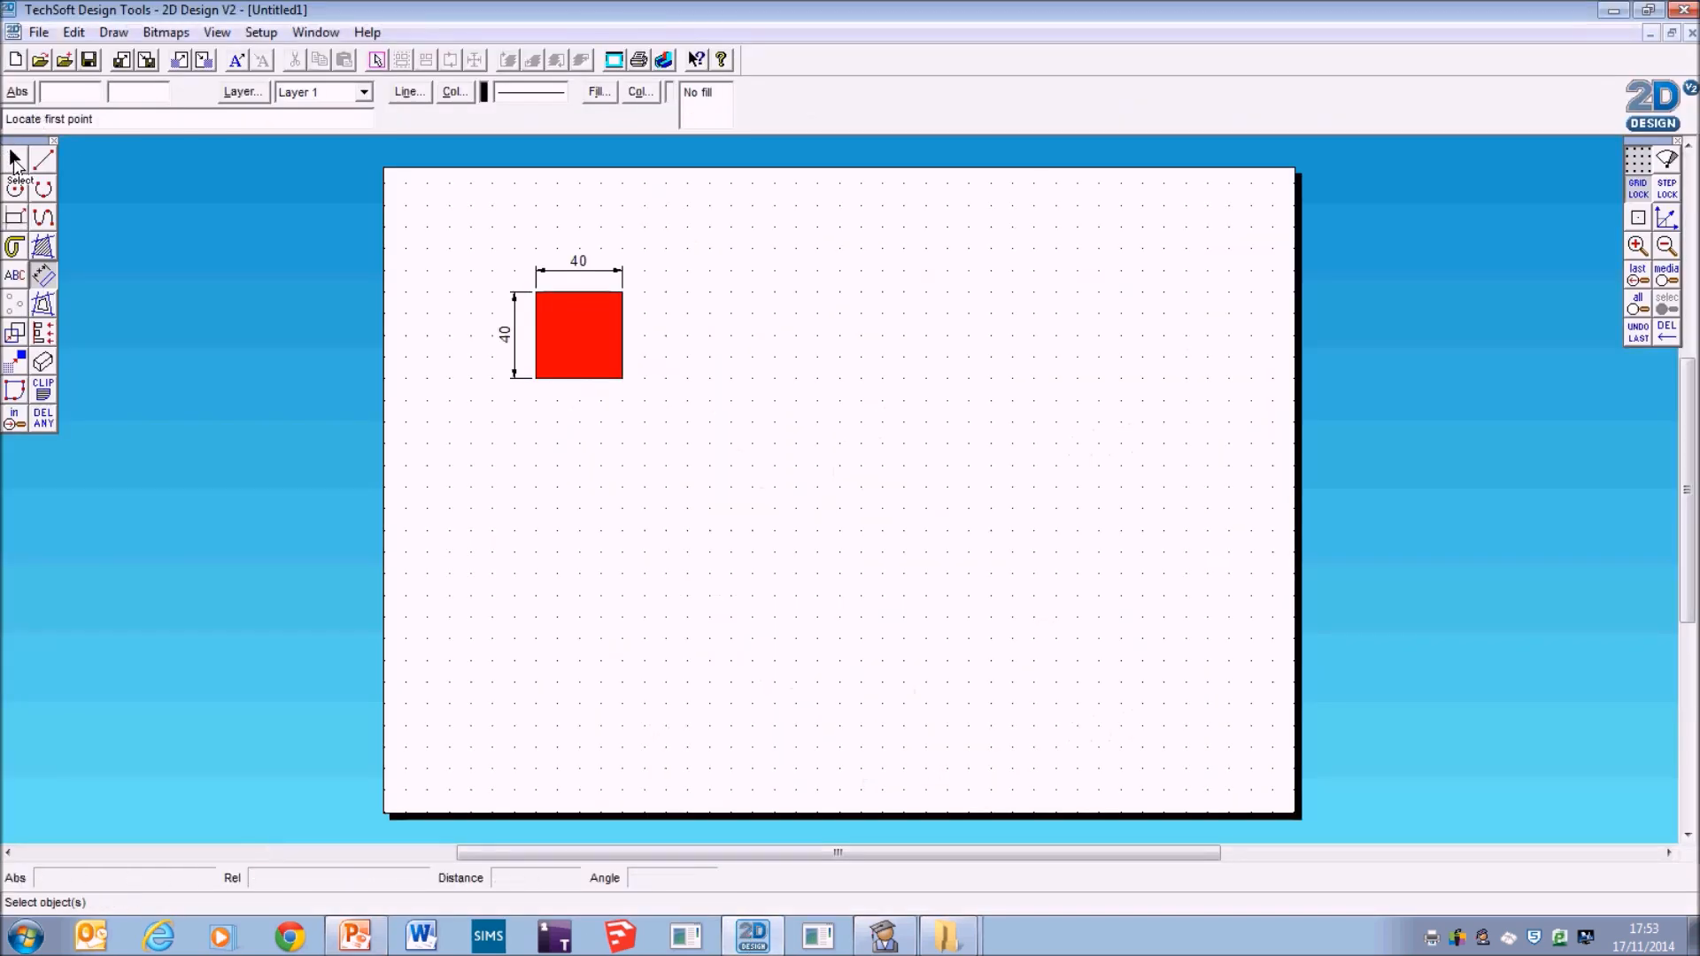
{"action": "left_click", "coordinate": [15, 161]}
{"action": "left_click_drag", "start_coordinate": [457, 228], "coordinate": [645, 414]}
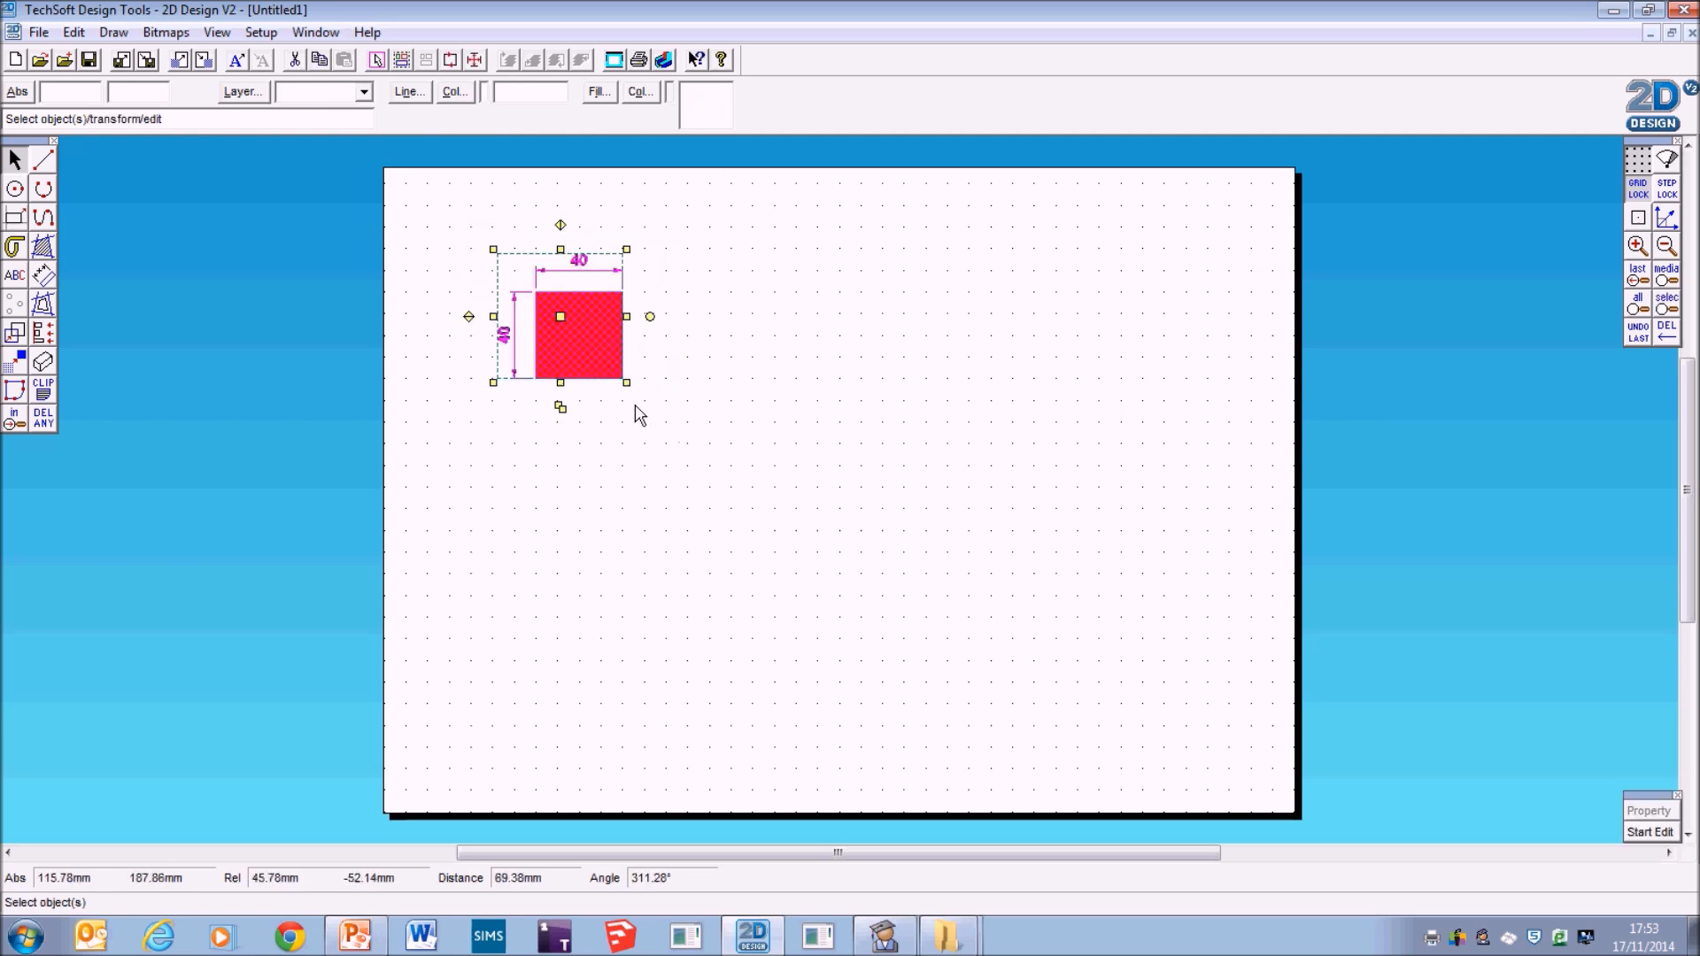
{"action": "left_click_drag", "start_coordinate": [455, 212], "coordinate": [527, 288]}
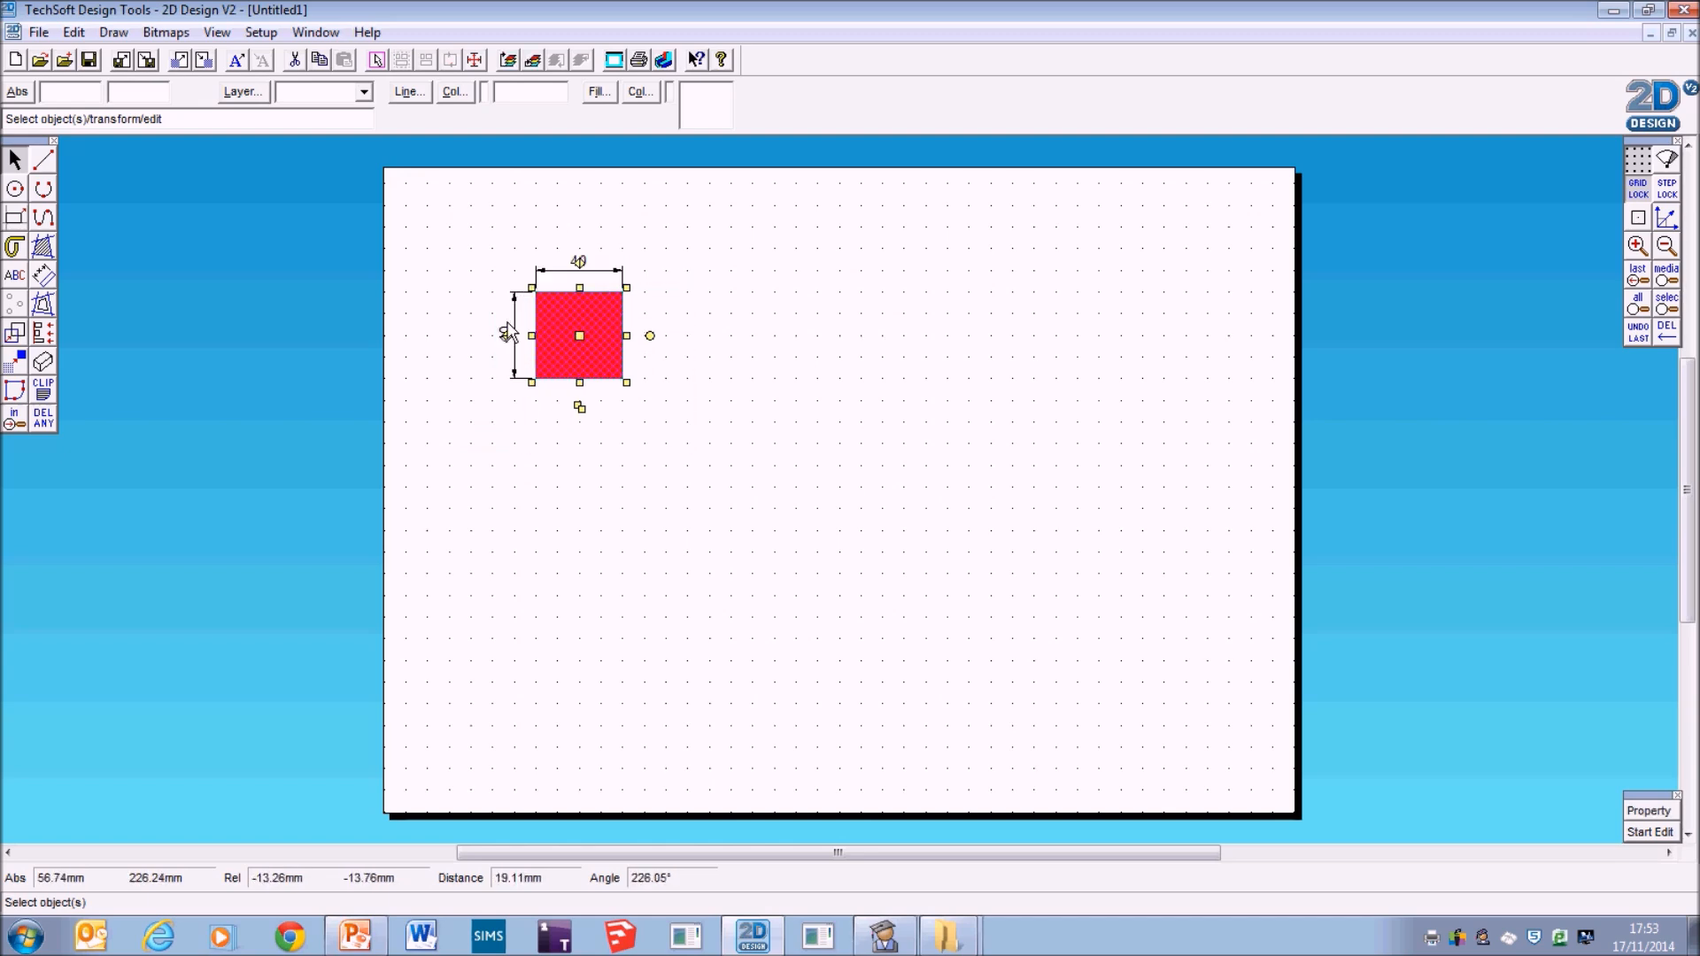
{"action": "left_click", "coordinate": [734, 261]}
{"action": "left_click_drag", "start_coordinate": [709, 229], "coordinate": [469, 483]}
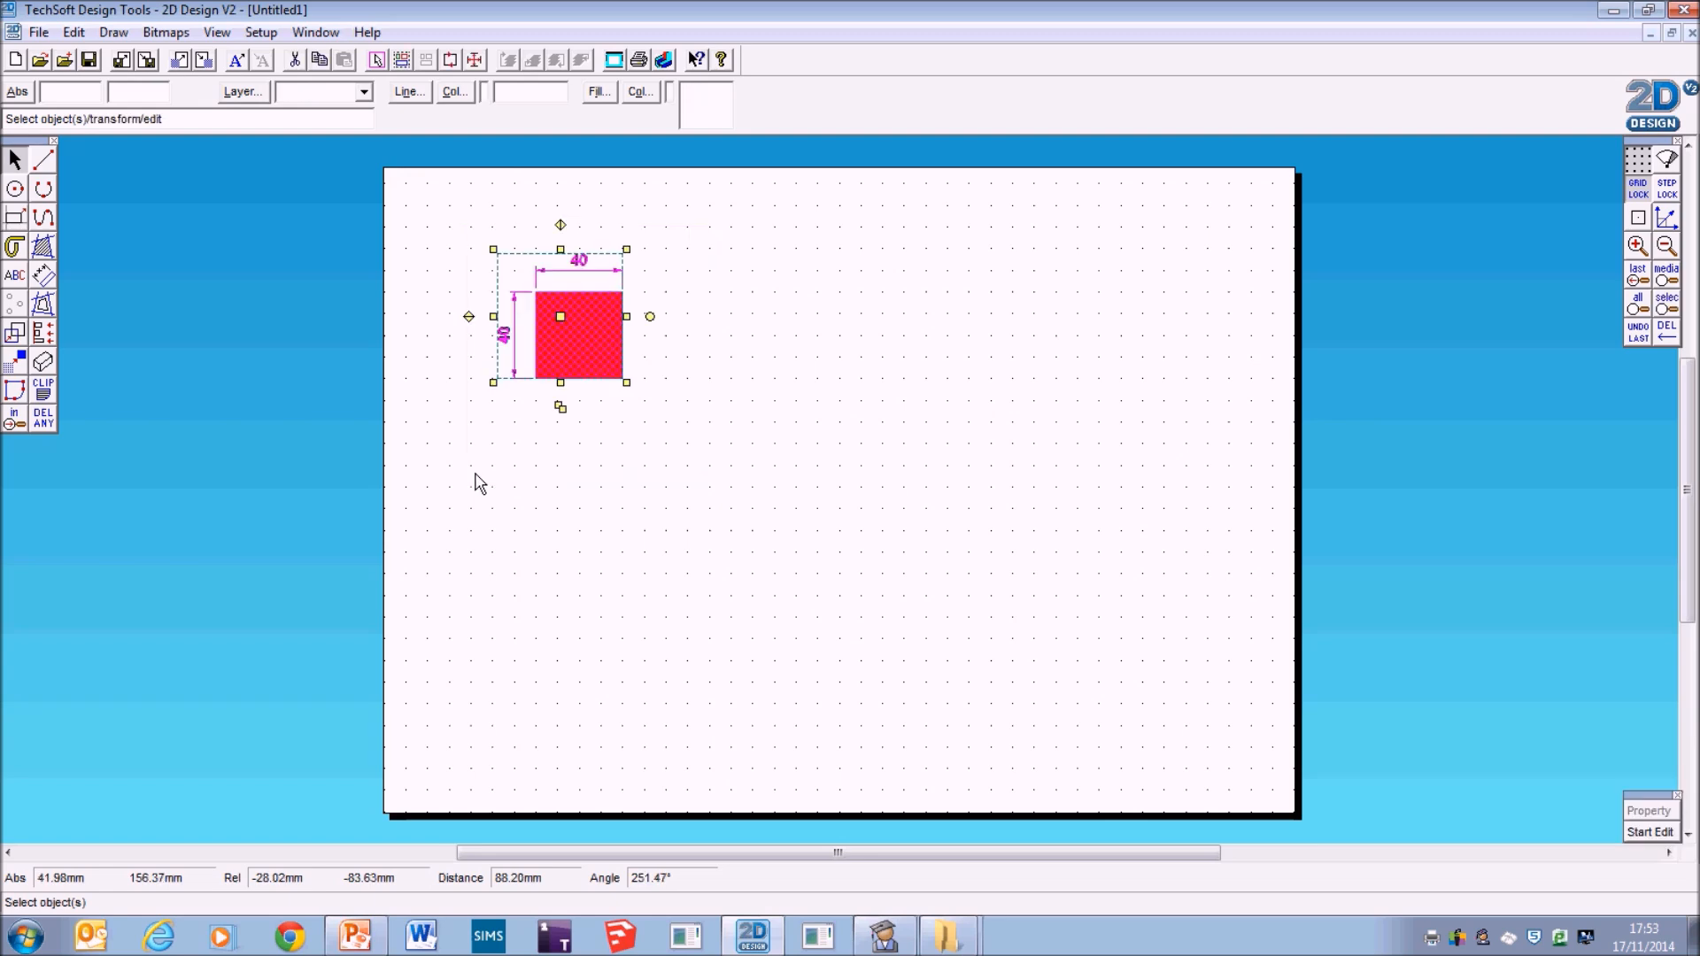
{"action": "left_click", "coordinate": [73, 32]}
{"action": "left_click", "coordinate": [106, 133]}
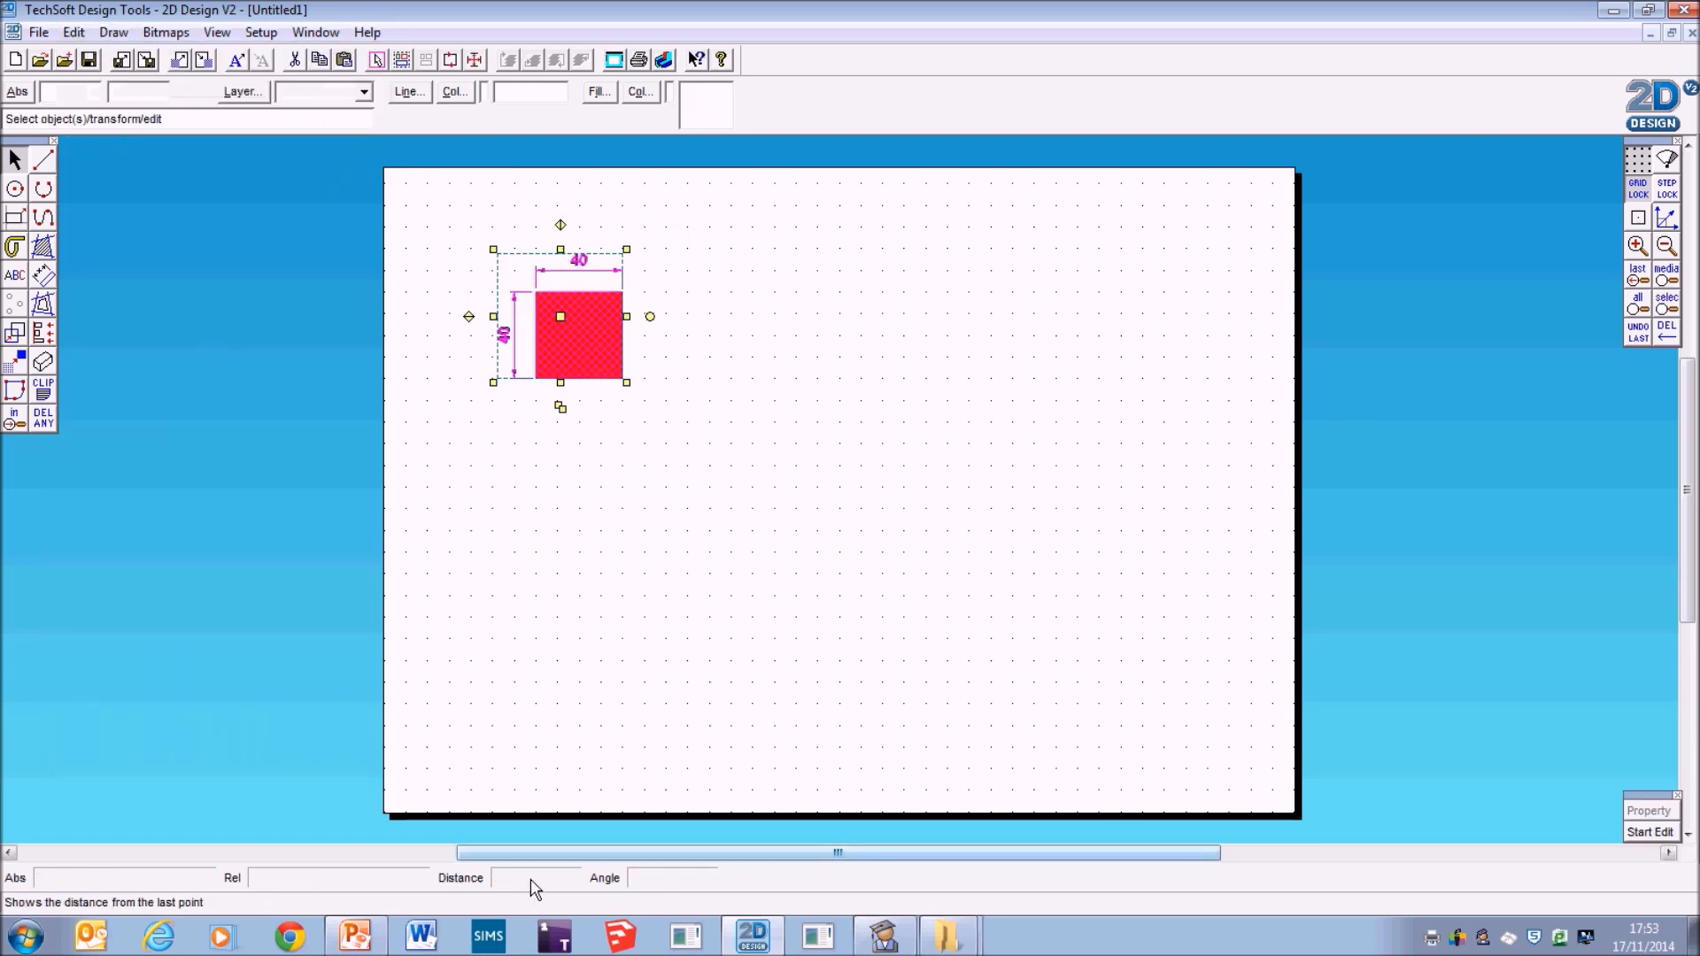
Switch to PowerPoint, paste the copied drawing as a picture and position it in the empty Task 1 drawing space.
{"action": "left_click", "coordinate": [355, 936]}
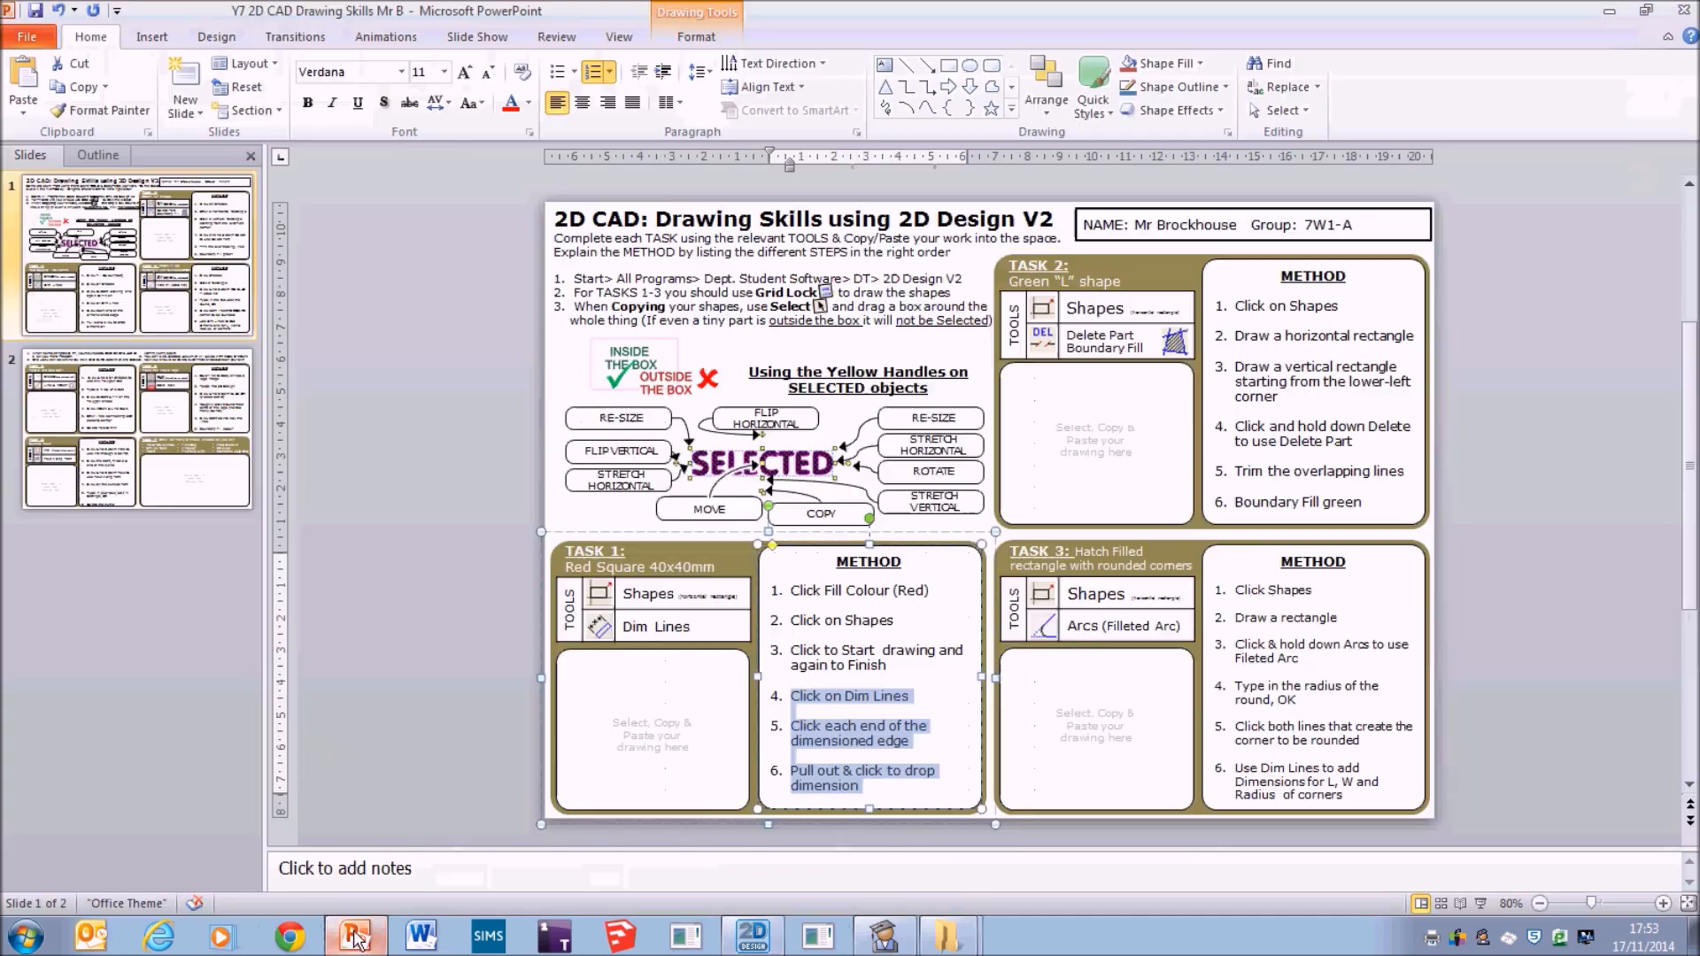
{"action": "right_click", "coordinate": [396, 355]}
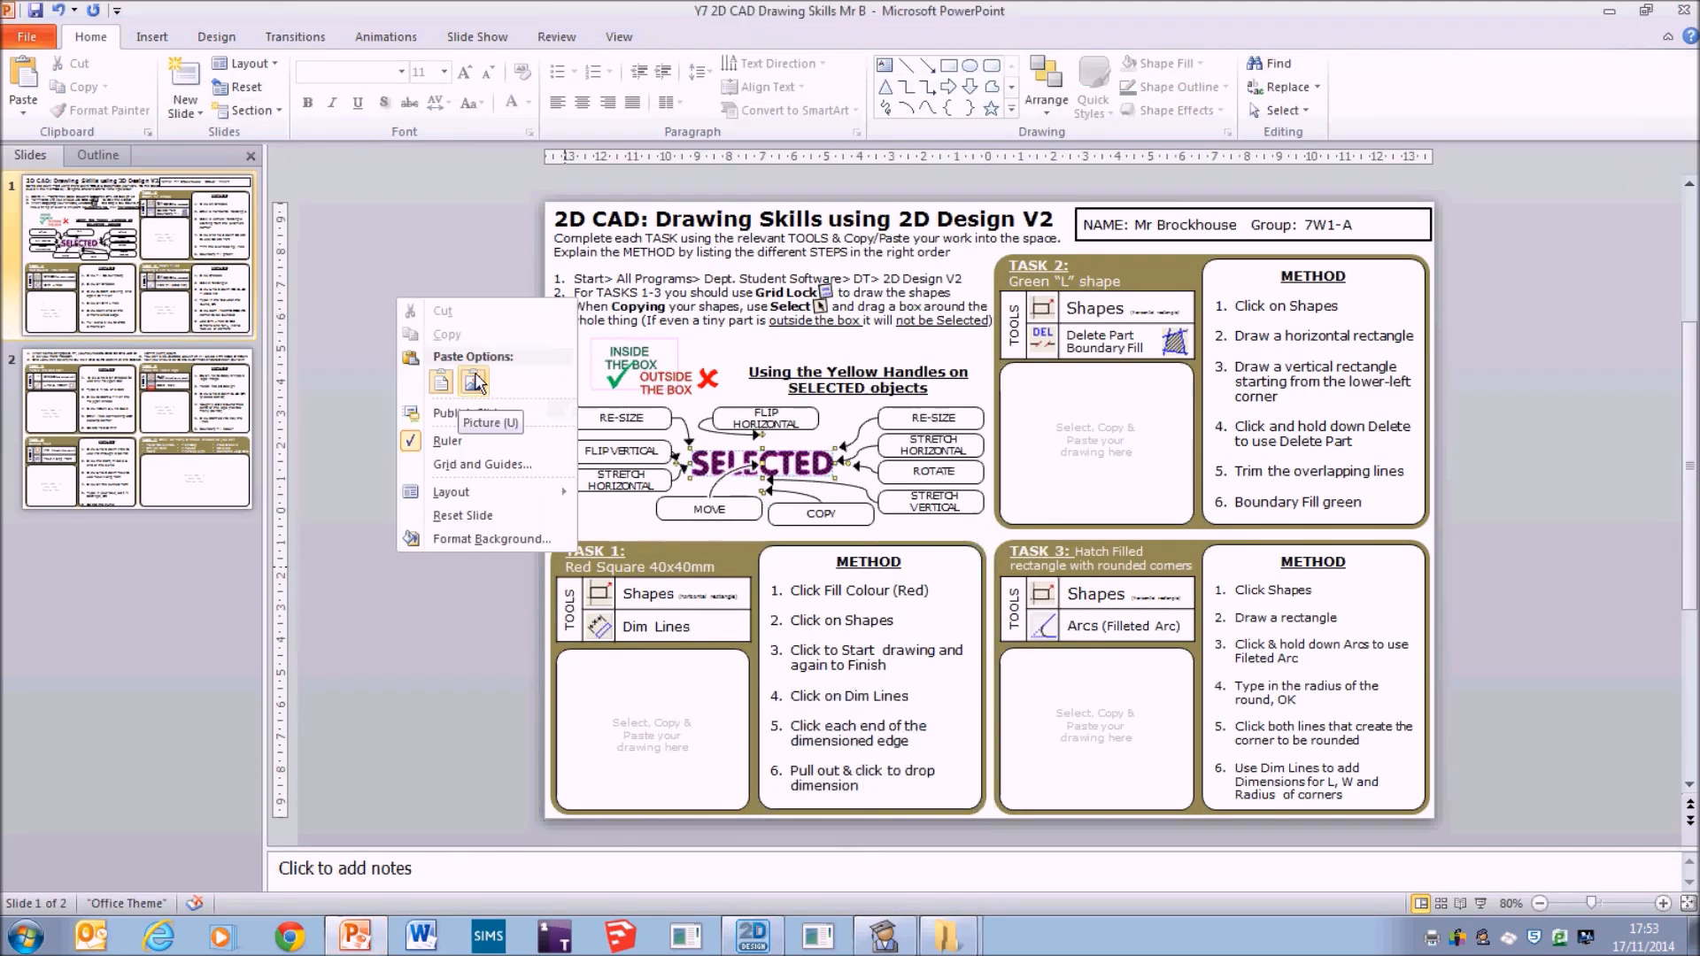
{"action": "left_click", "coordinate": [474, 433]}
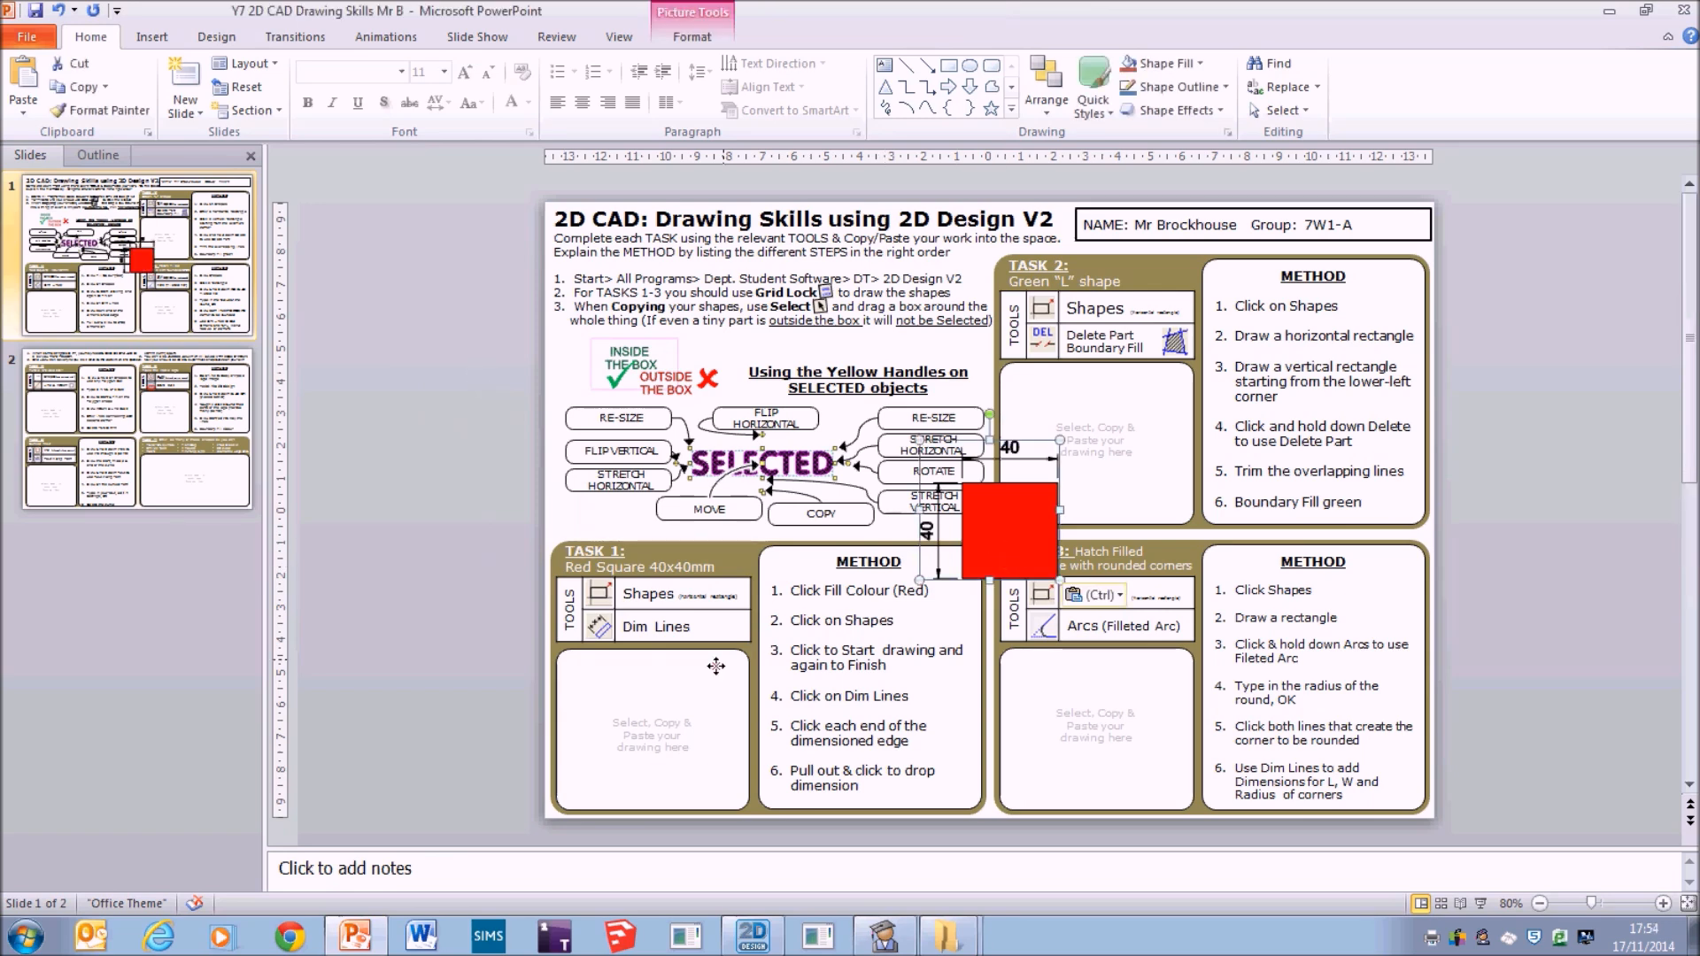
{"action": "left_click_drag", "start_coordinate": [669, 752], "coordinate": [672, 752]}
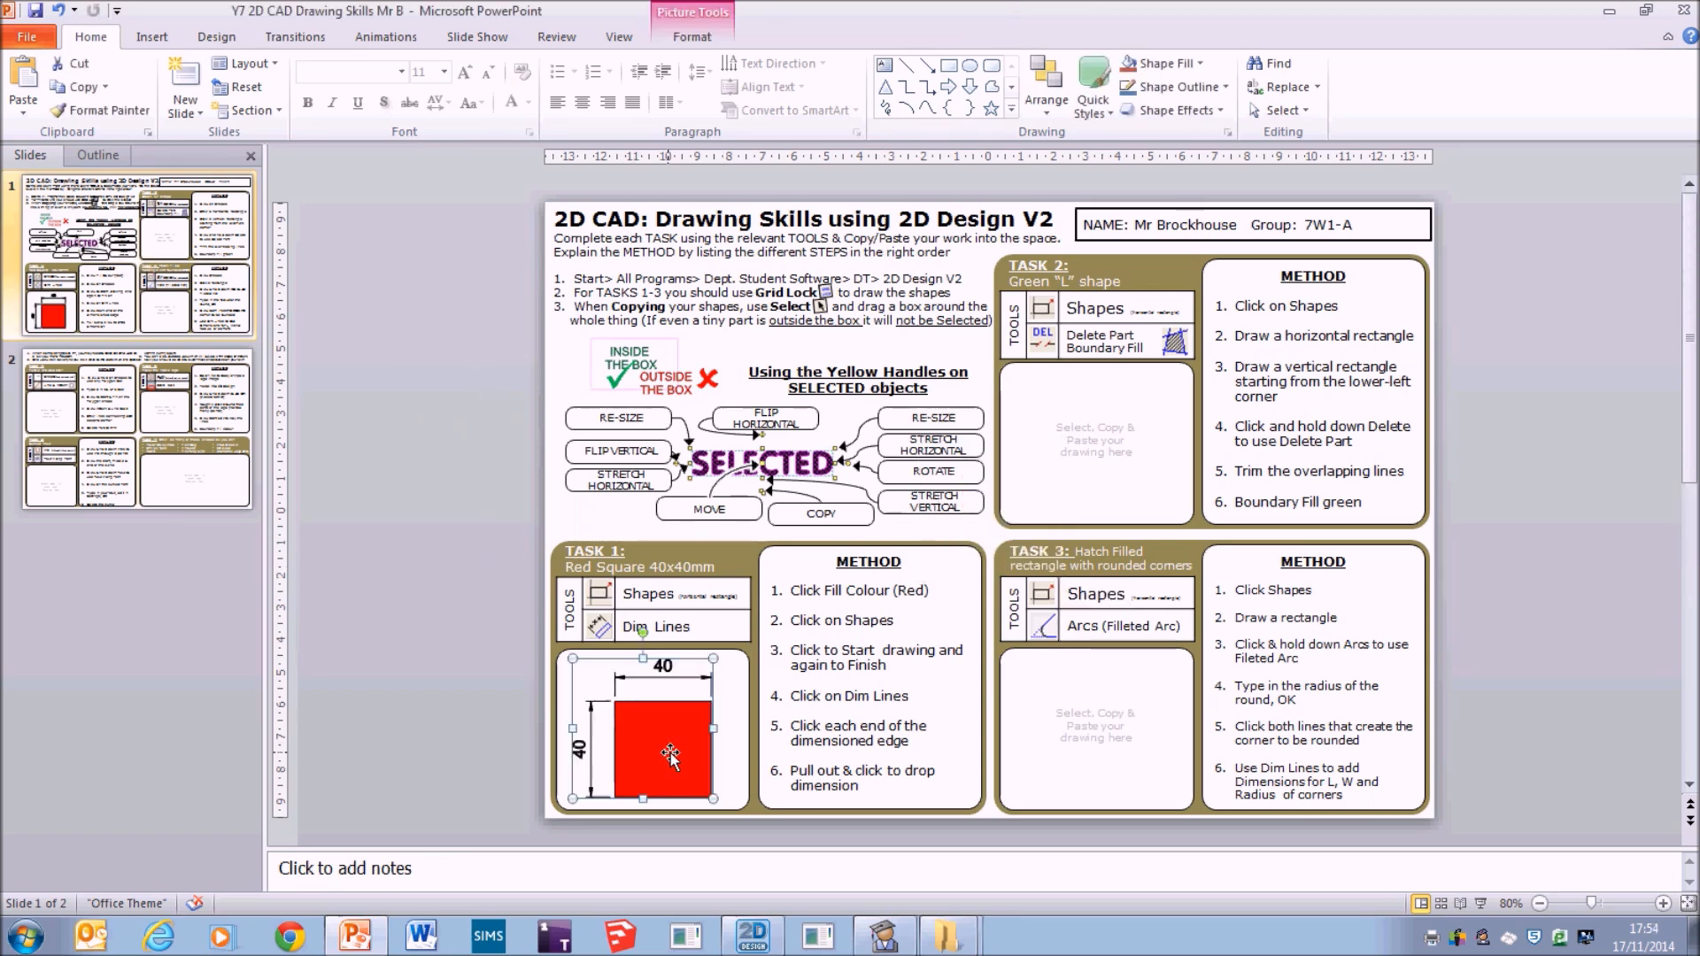
{"action": "left_click", "coordinate": [443, 686]}
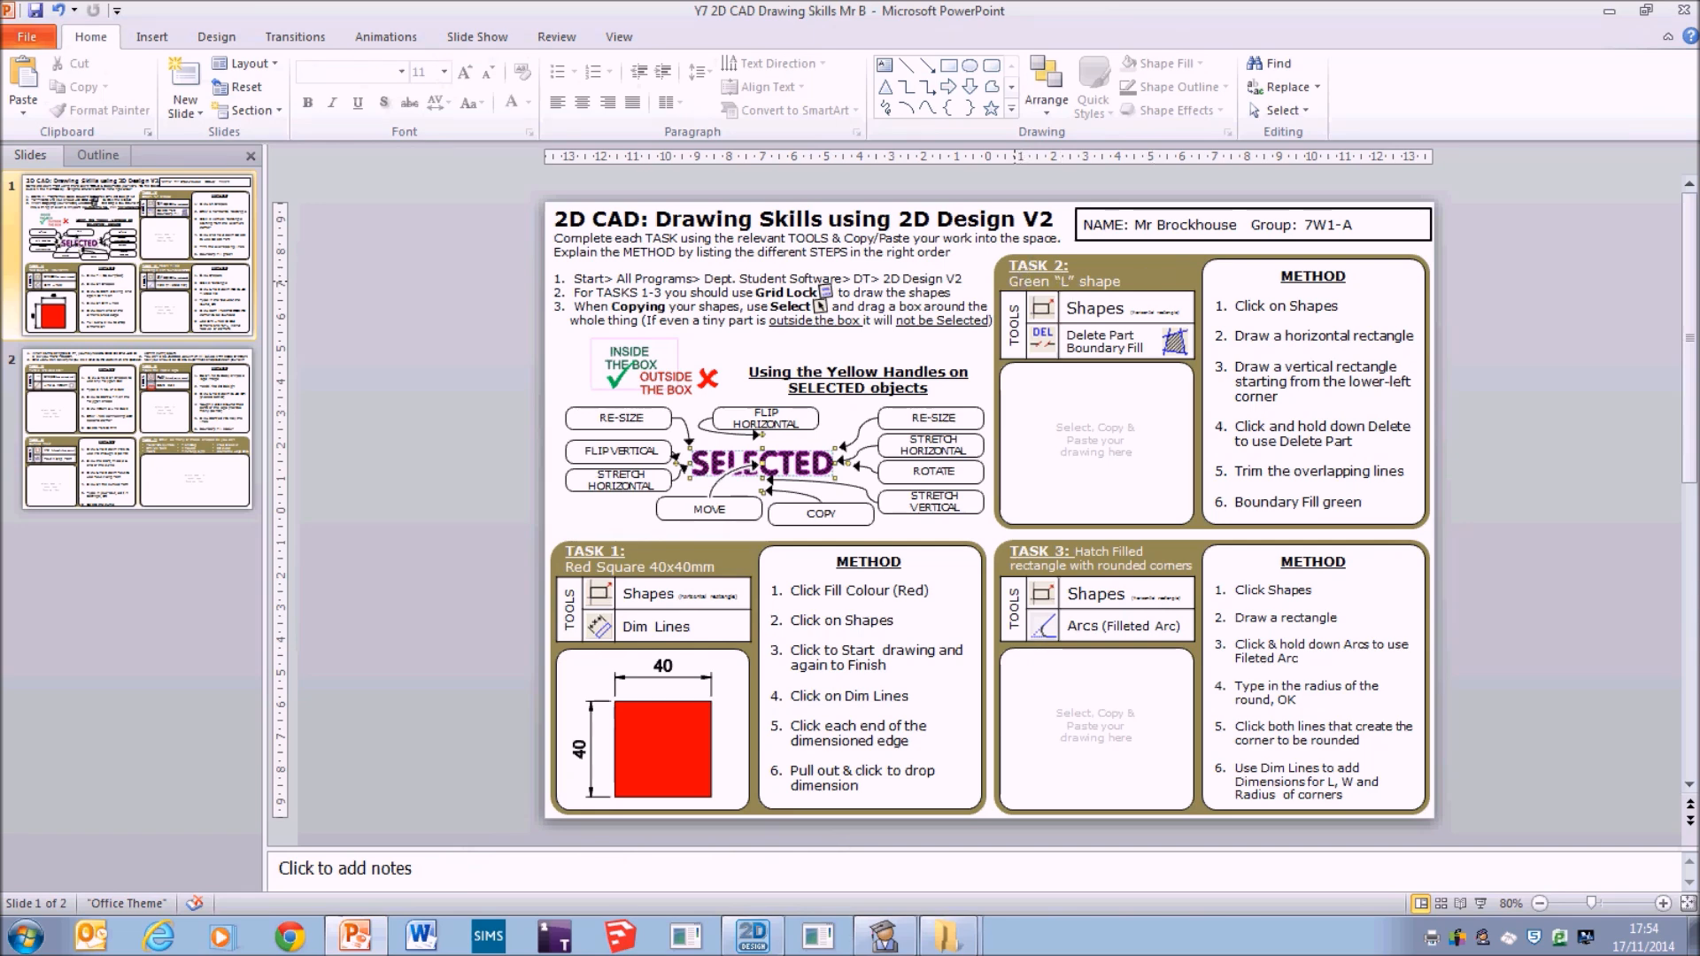
Review the Task 2 brief for the green "L" shape and its six method steps.
{"action": "triple_click", "coordinate": [921, 293]}
{"action": "triple_click", "coordinate": [1115, 281]}
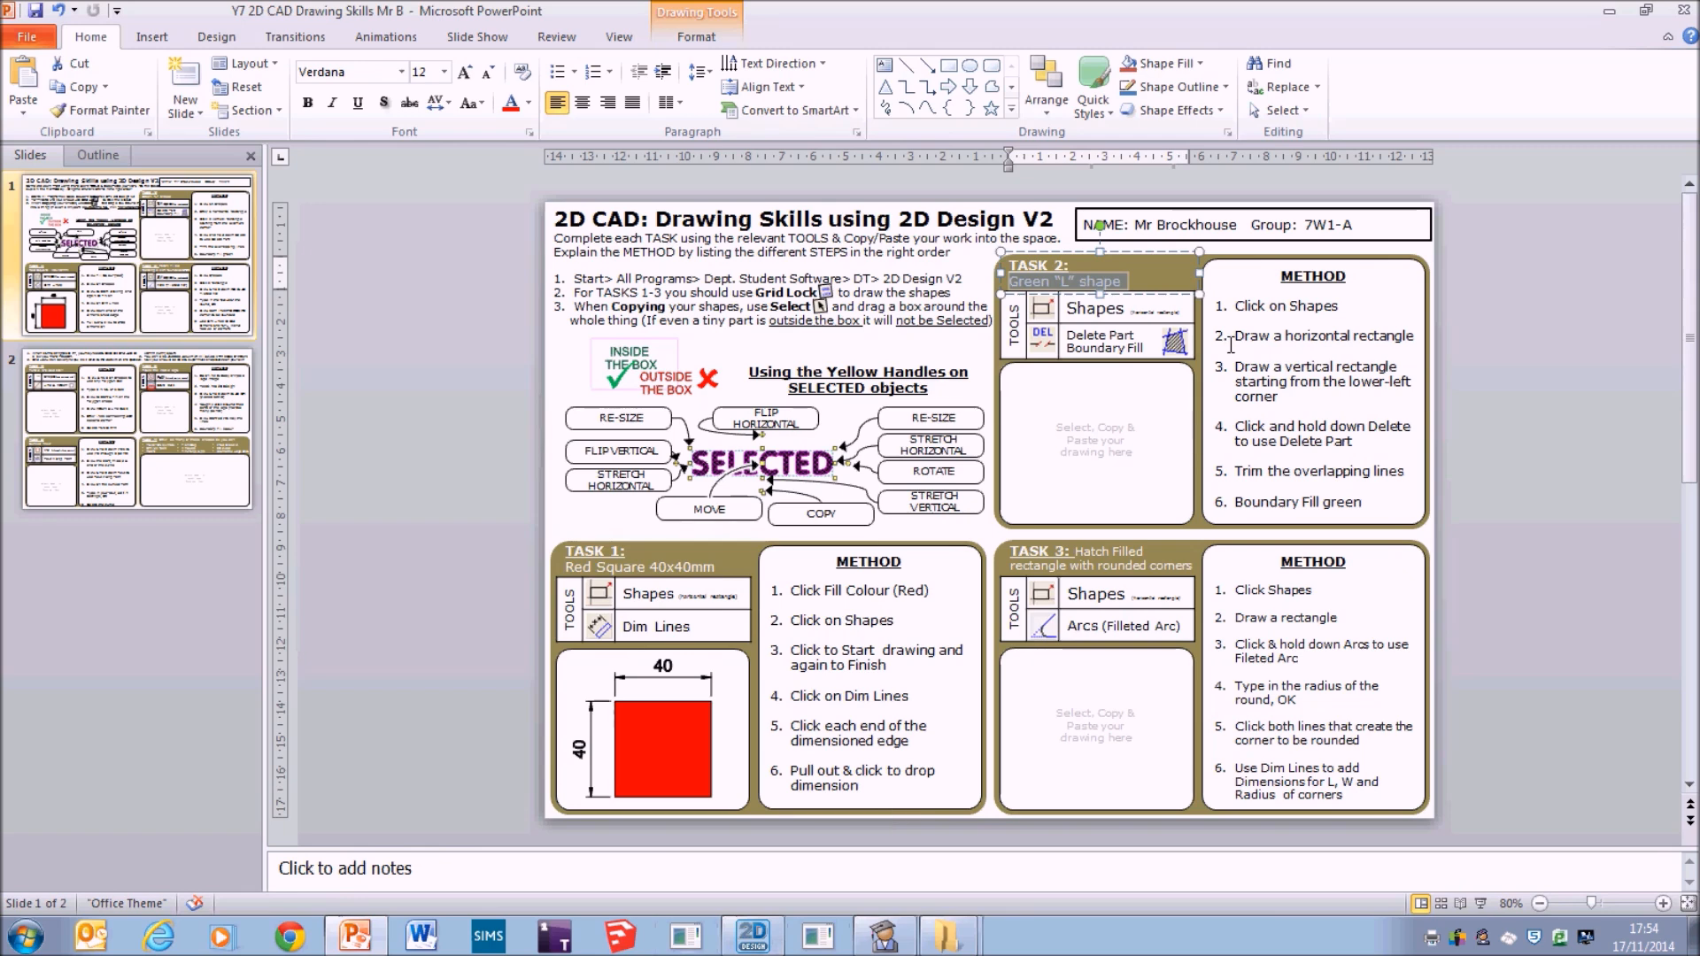
{"action": "left_click_drag", "start_coordinate": [1243, 303], "coordinate": [1368, 515]}
Switch to 2D Design and draw an upright rectangle about 30 mm wide and 70 mm tall, clear of the red square's right side.
{"action": "left_click", "coordinate": [752, 936]}
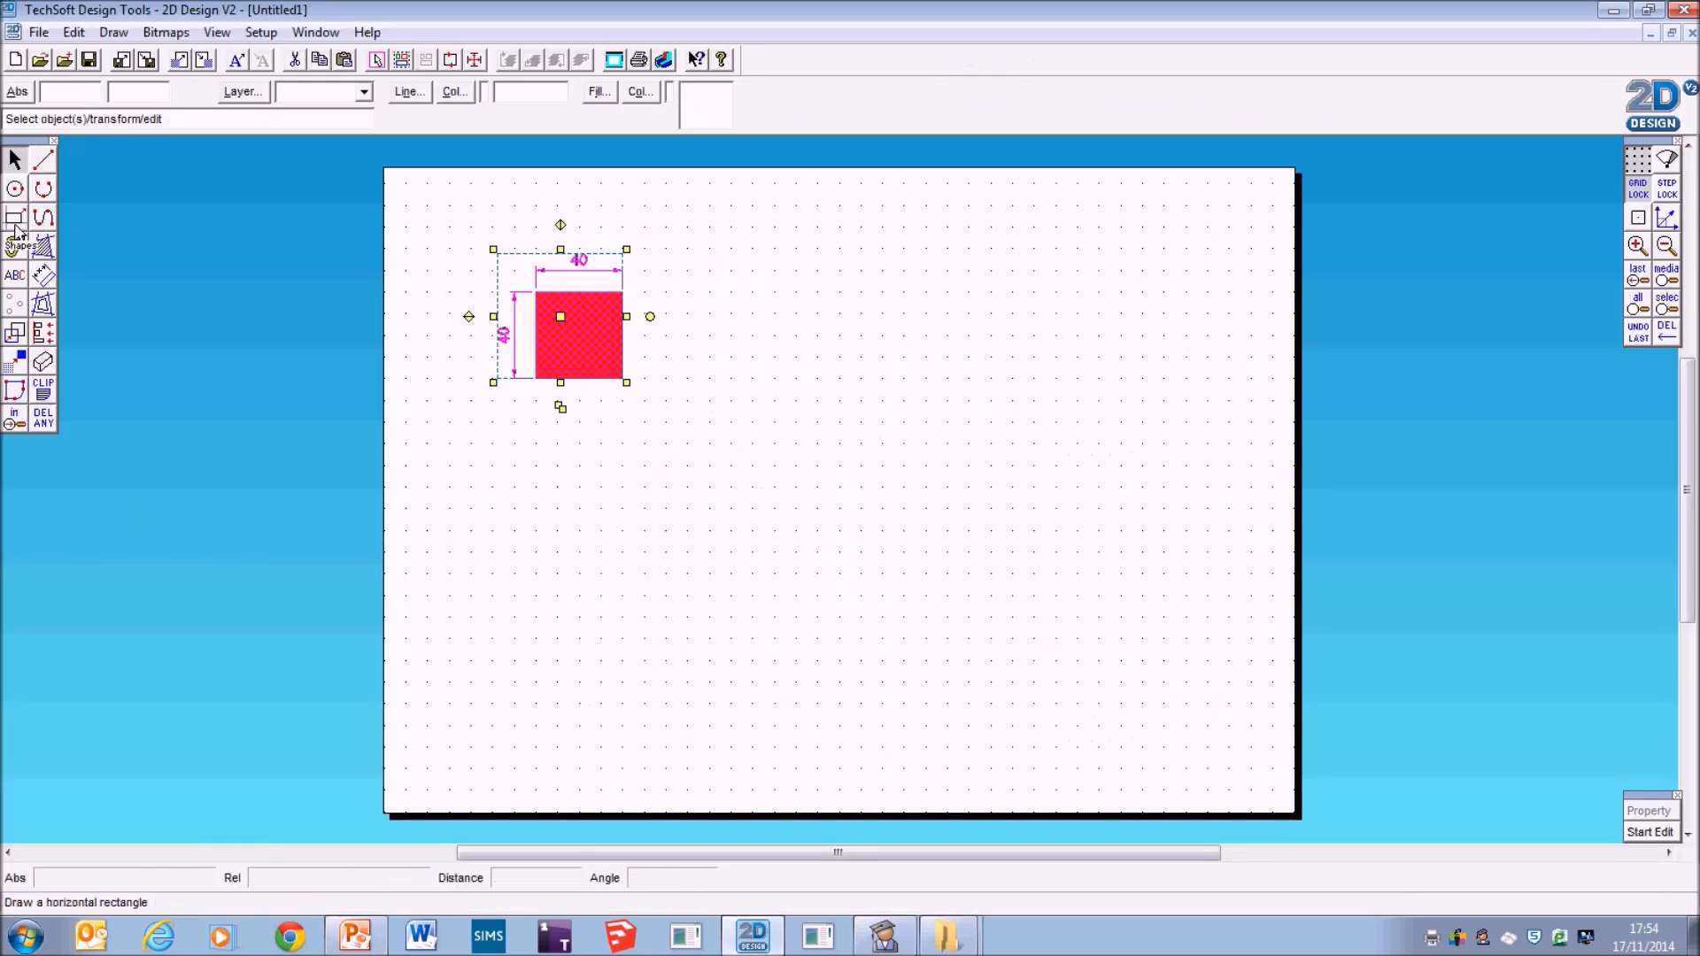
{"action": "left_click", "coordinate": [14, 217]}
{"action": "left_click", "coordinate": [796, 227]}
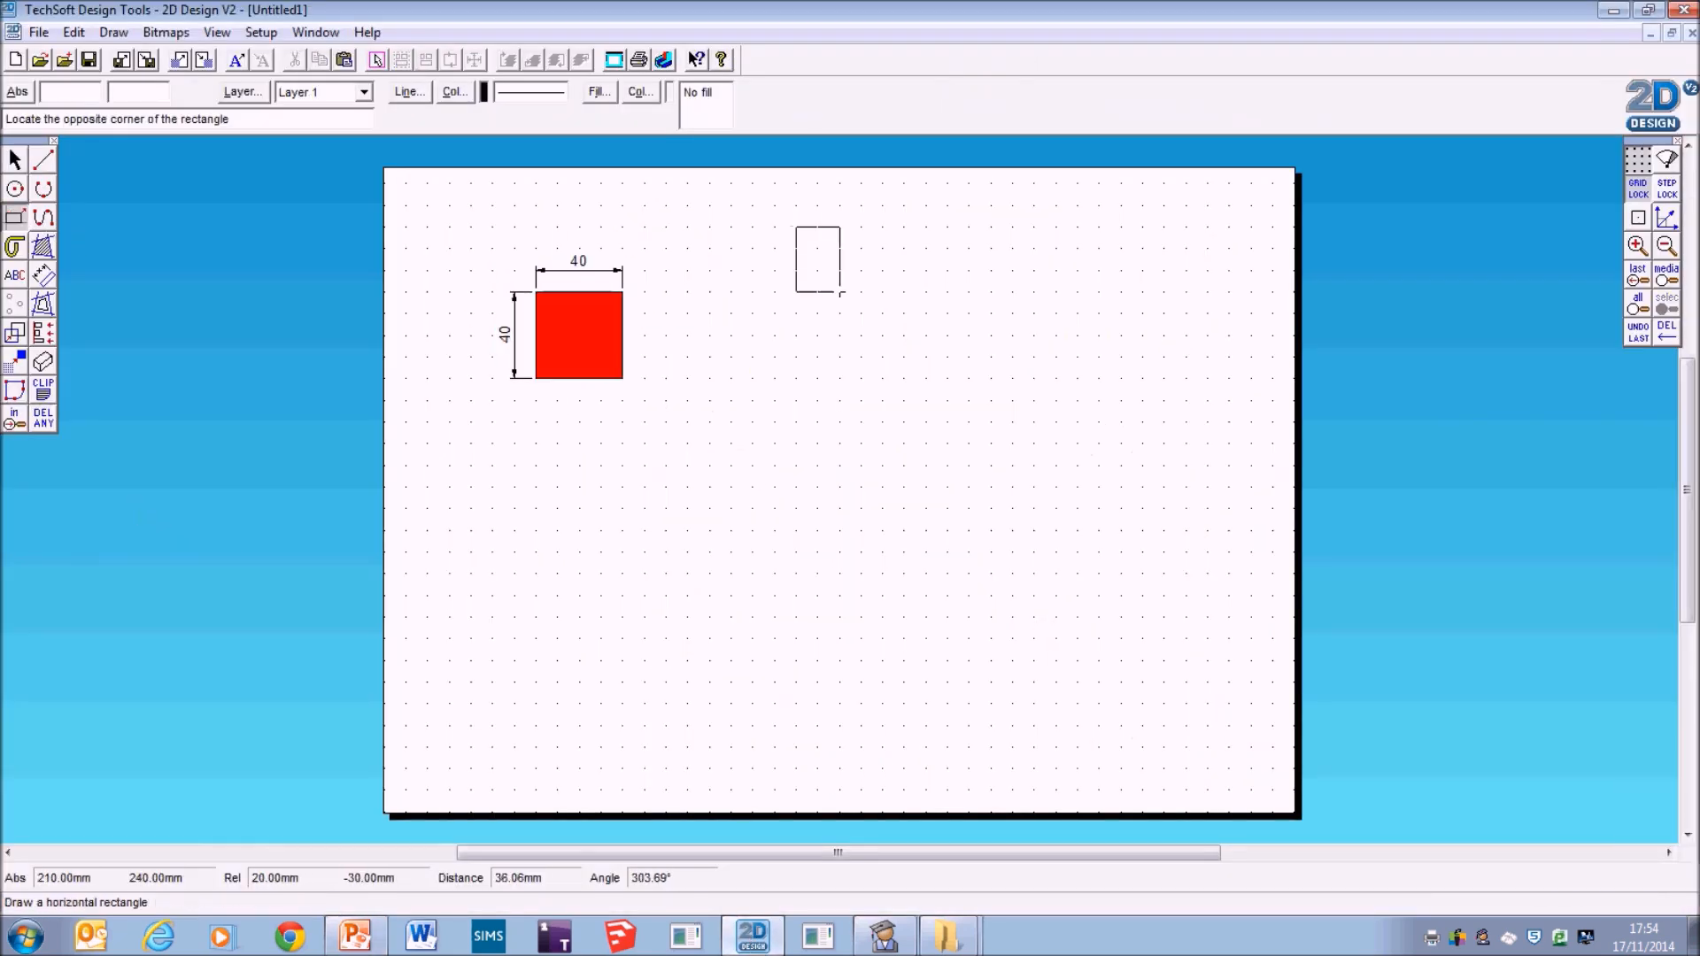
{"action": "left_click", "coordinate": [862, 379]}
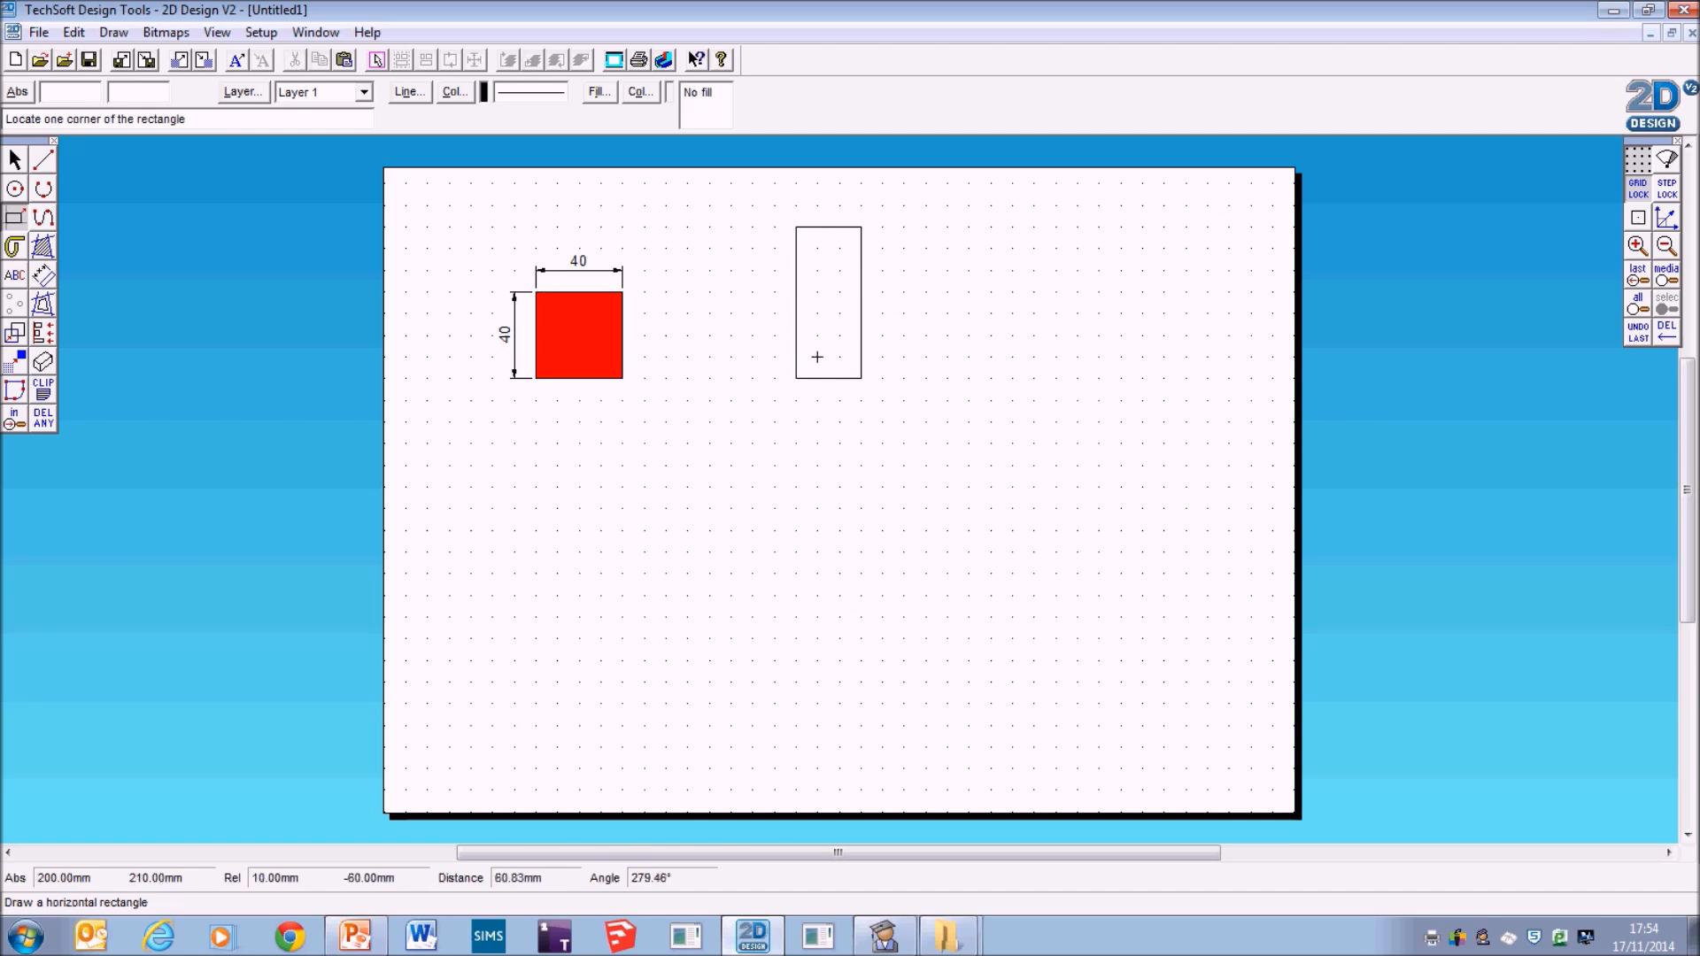
Draw a horizontal rectangle about 80 by 30 mm from the upright rectangle's lower-left corner, and trim the overlapping lines with Delete Part.
{"action": "left_click", "coordinate": [795, 379]}
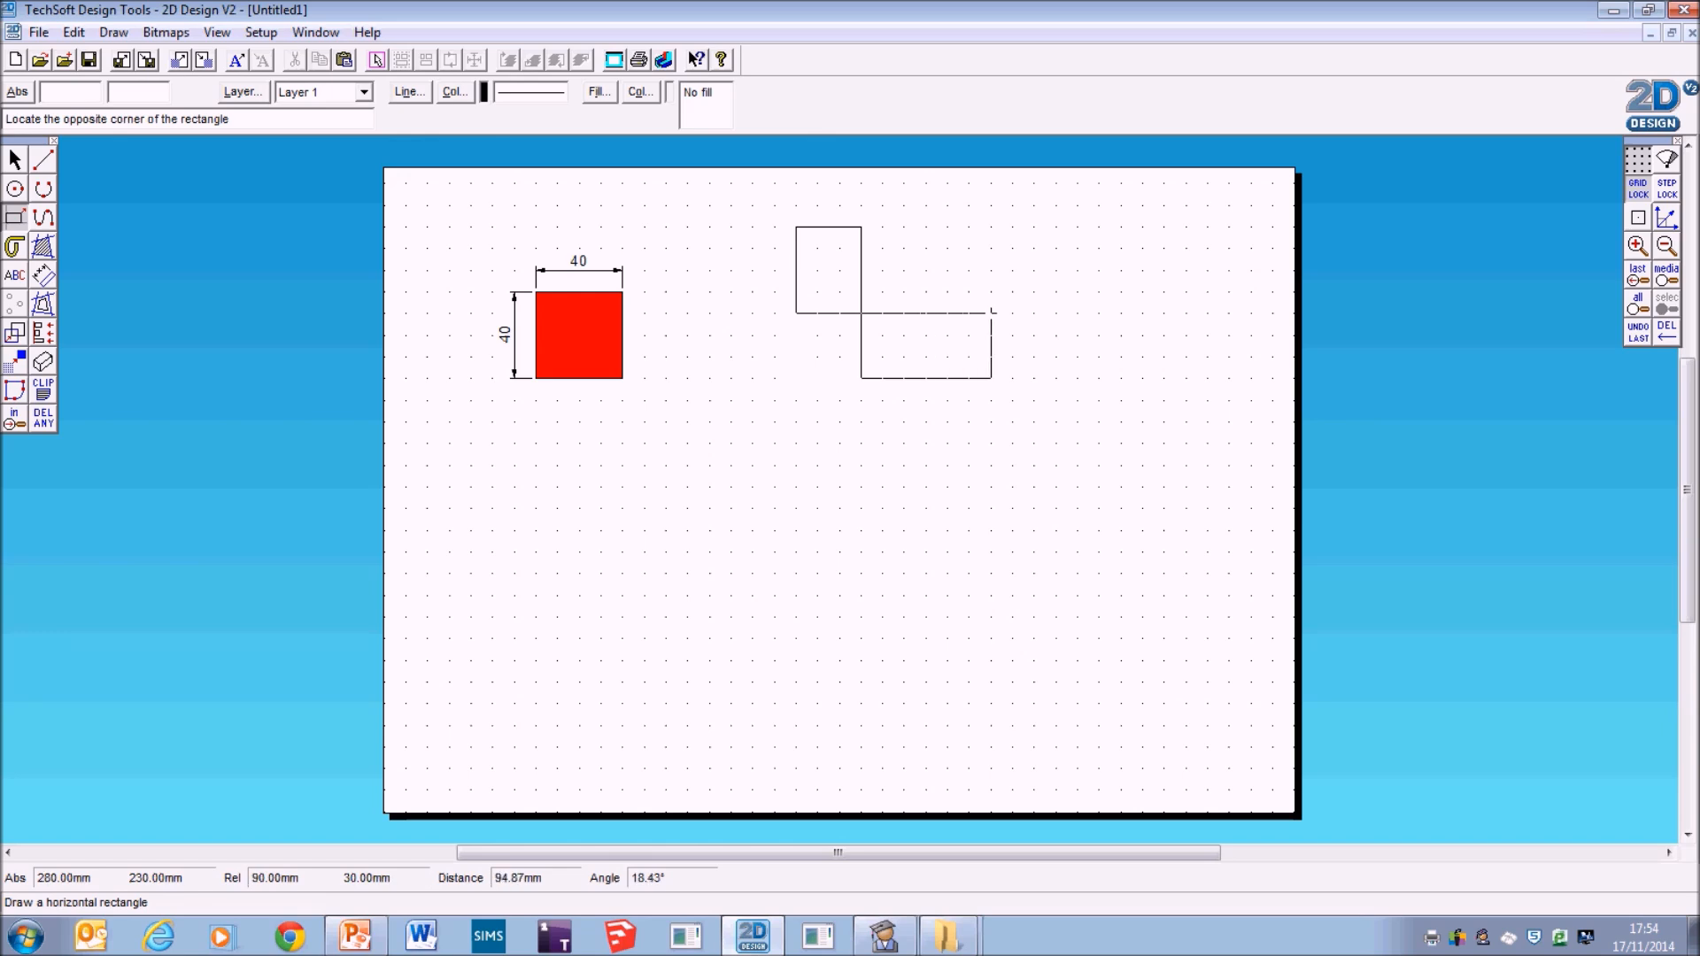
{"action": "left_click", "coordinate": [969, 312]}
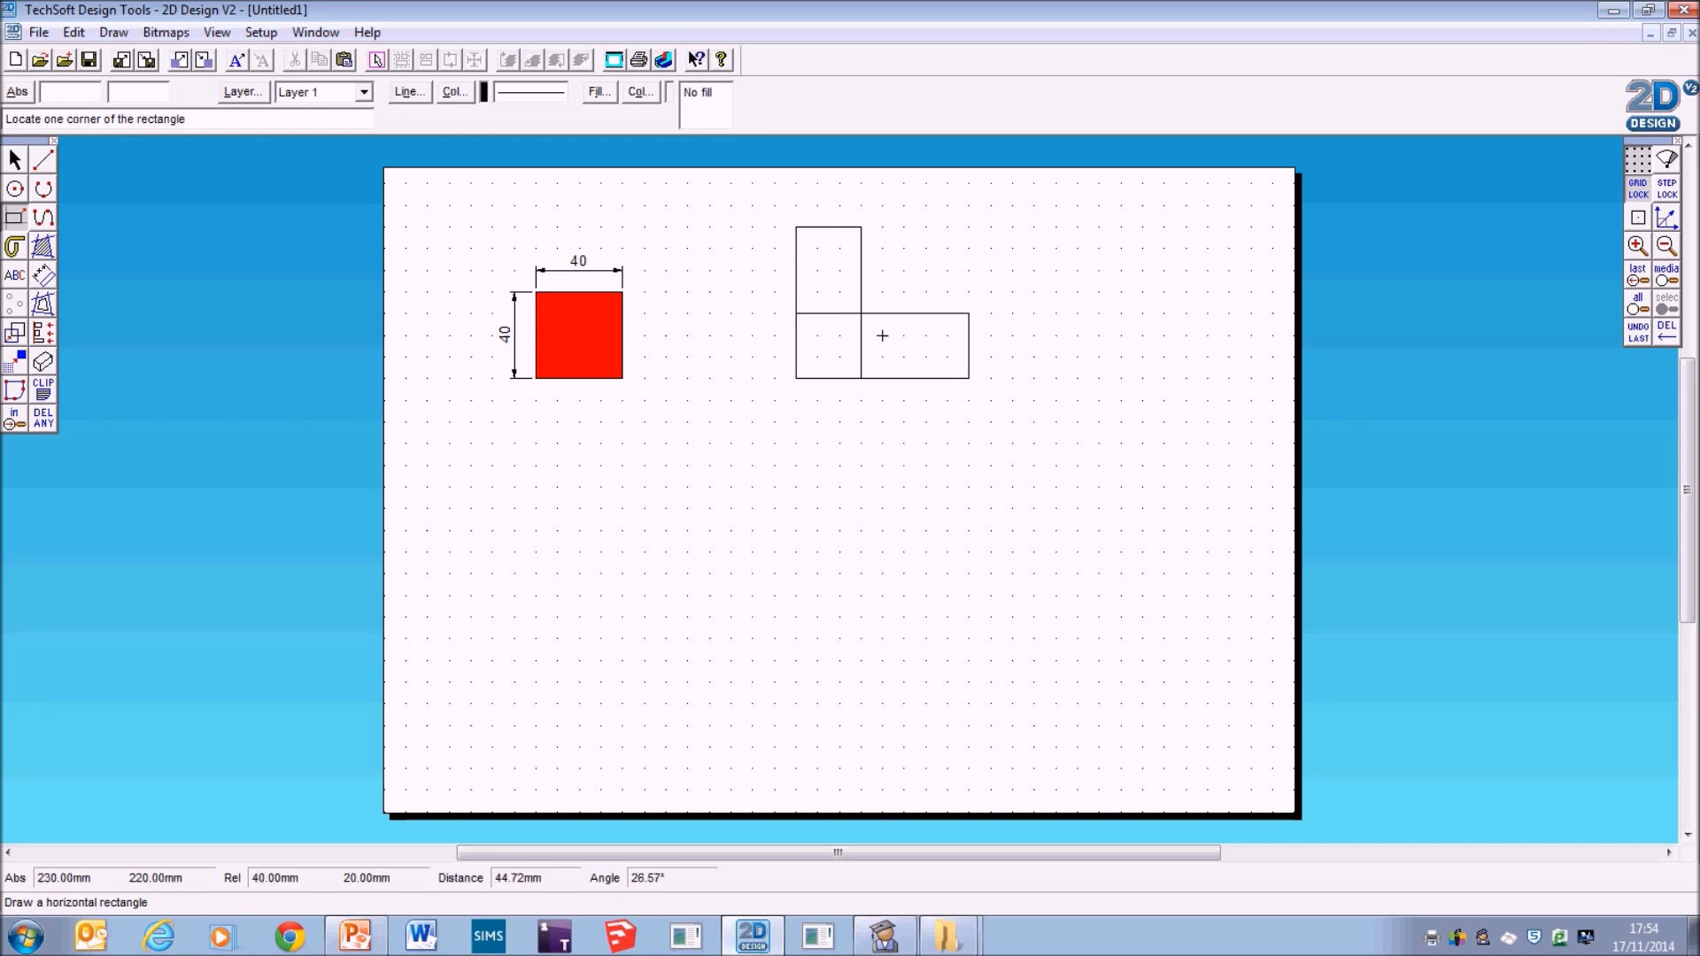
{"action": "left_click", "coordinate": [45, 423]}
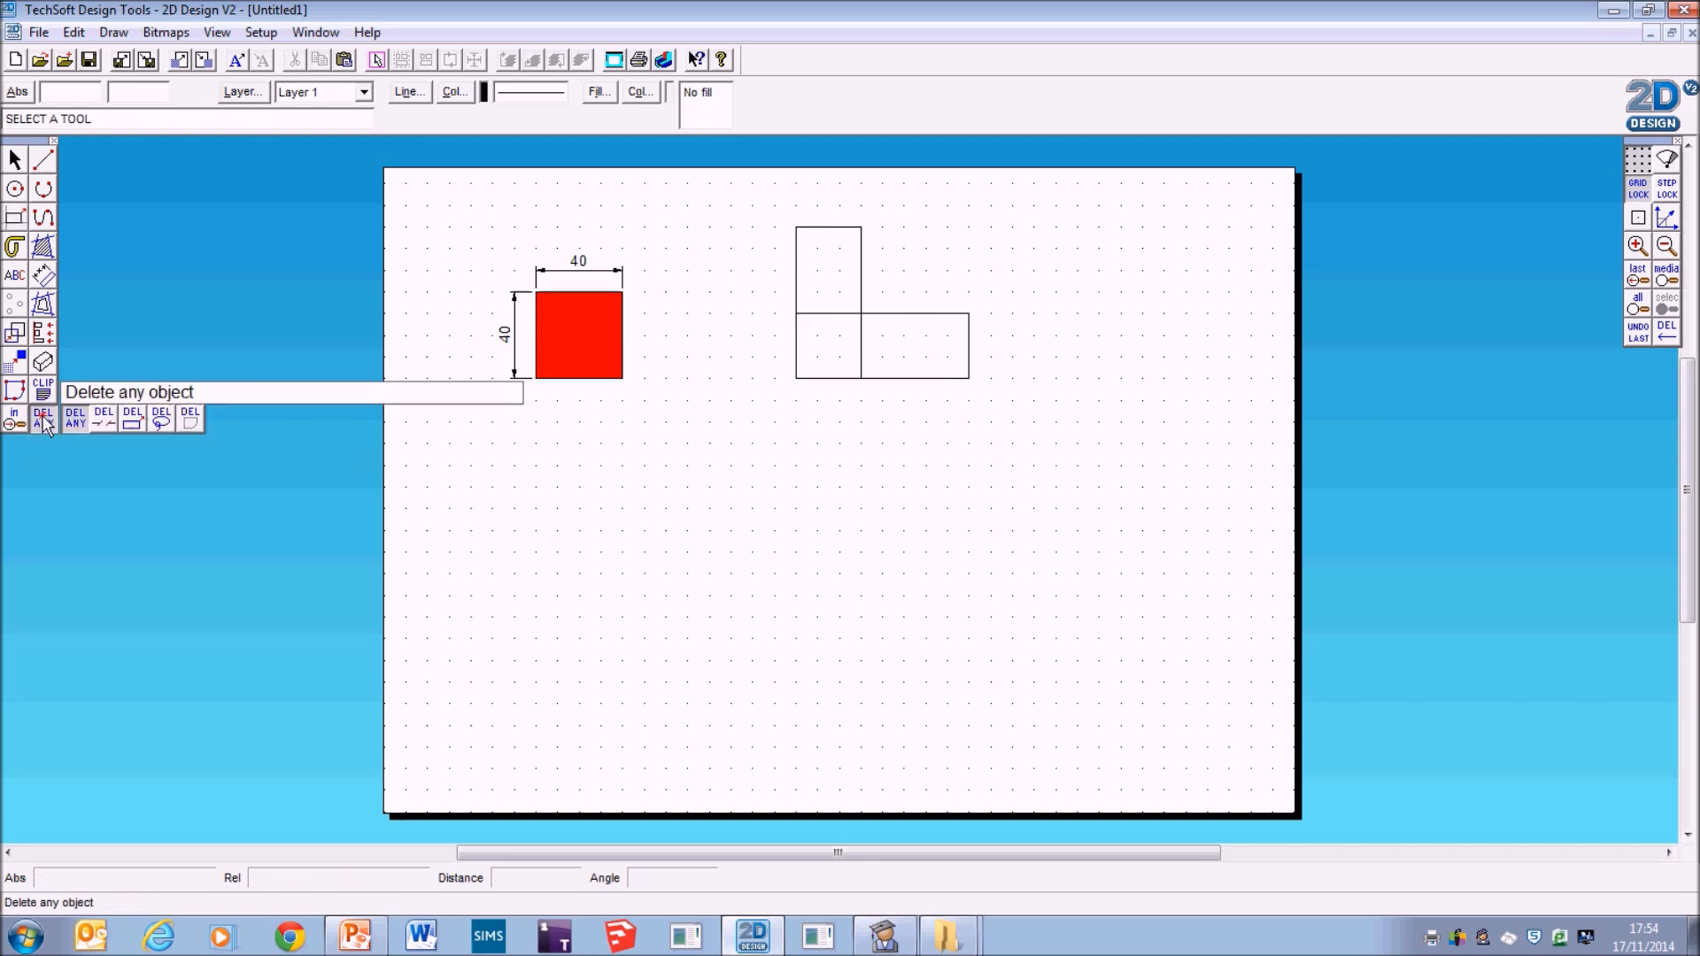
{"action": "left_click", "coordinate": [105, 420]}
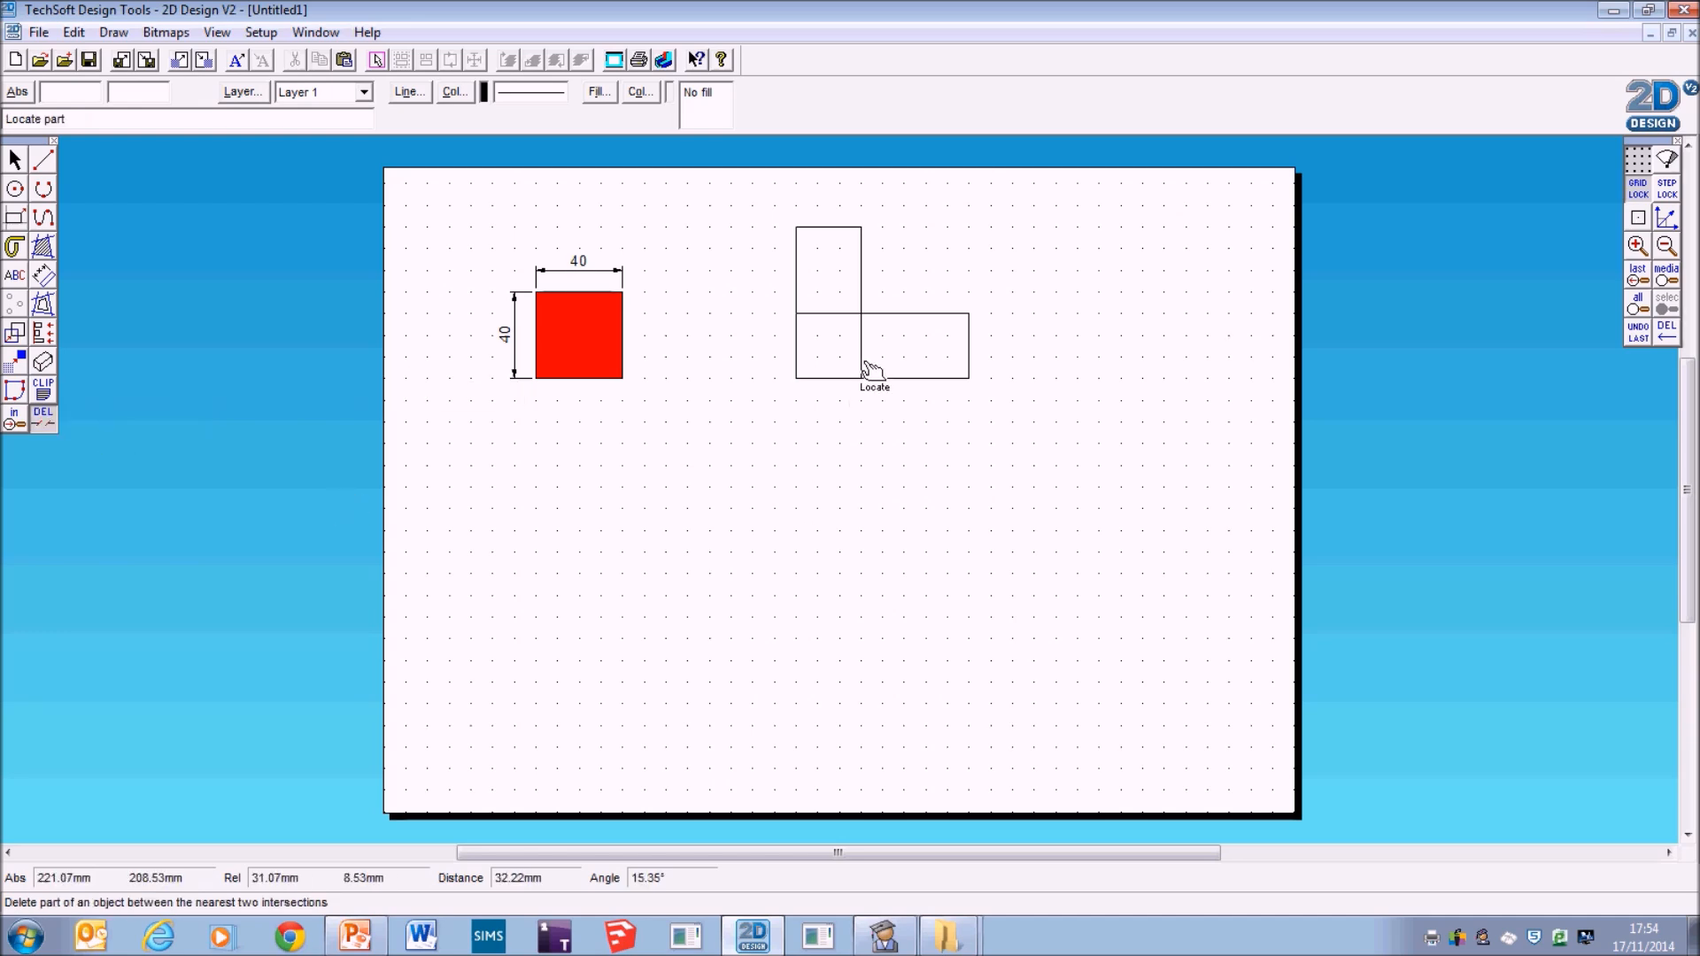
{"action": "left_click", "coordinate": [837, 315]}
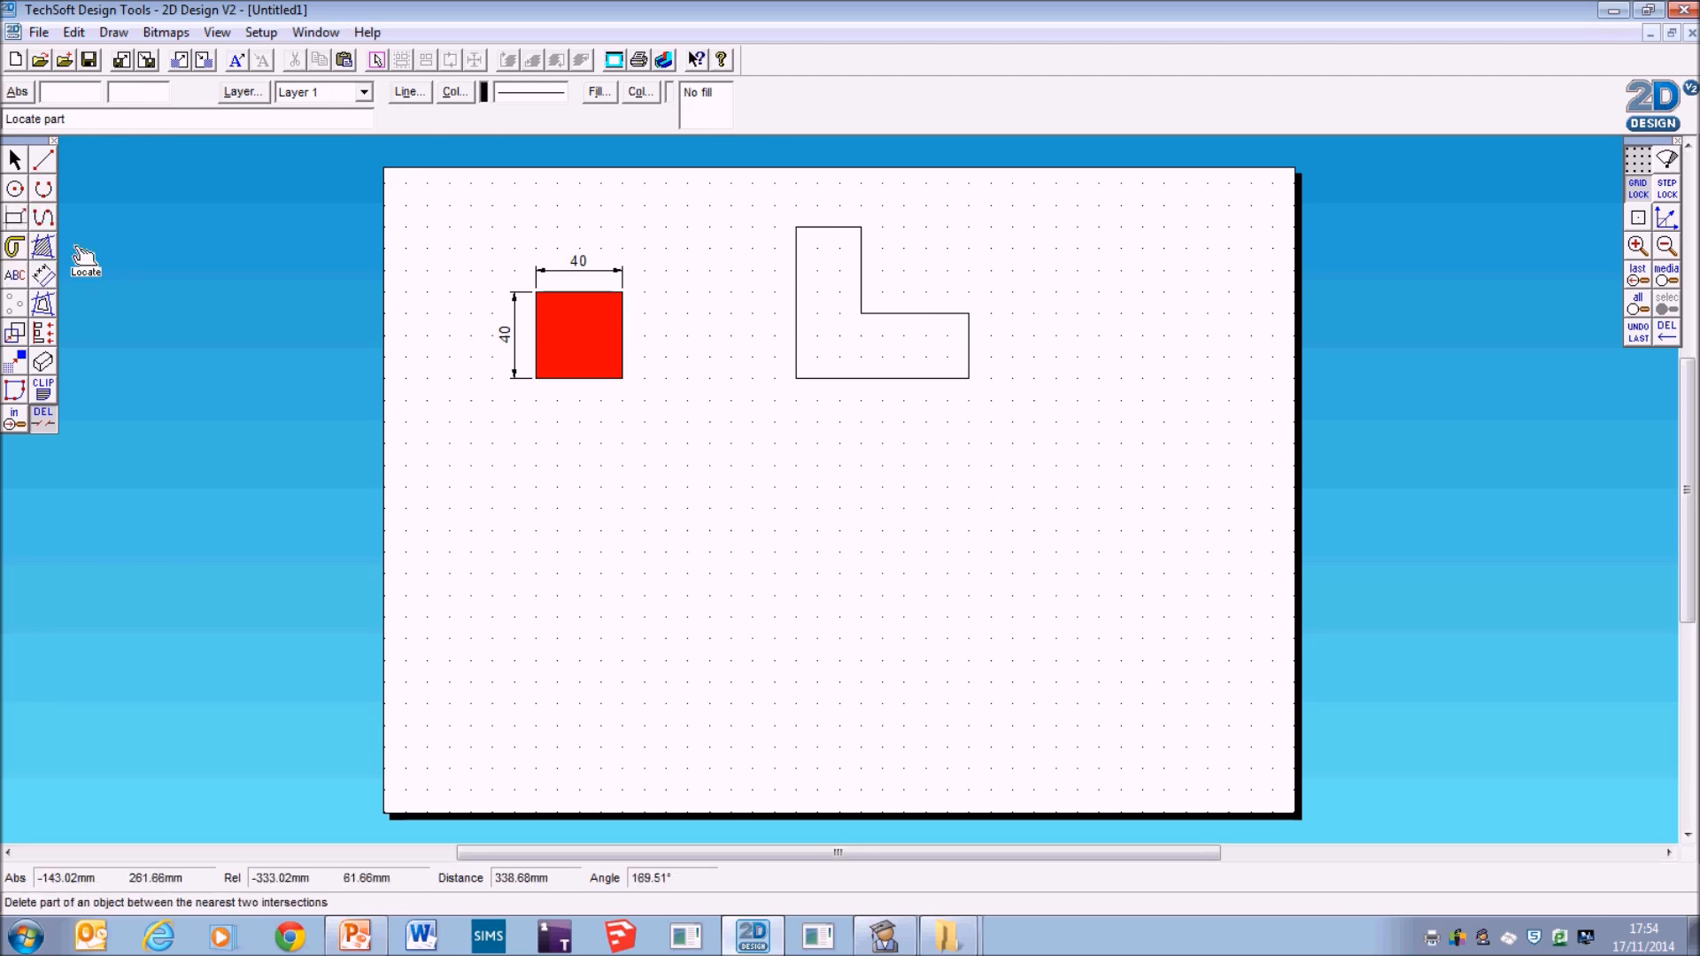
{"action": "left_click", "coordinate": [14, 160]}
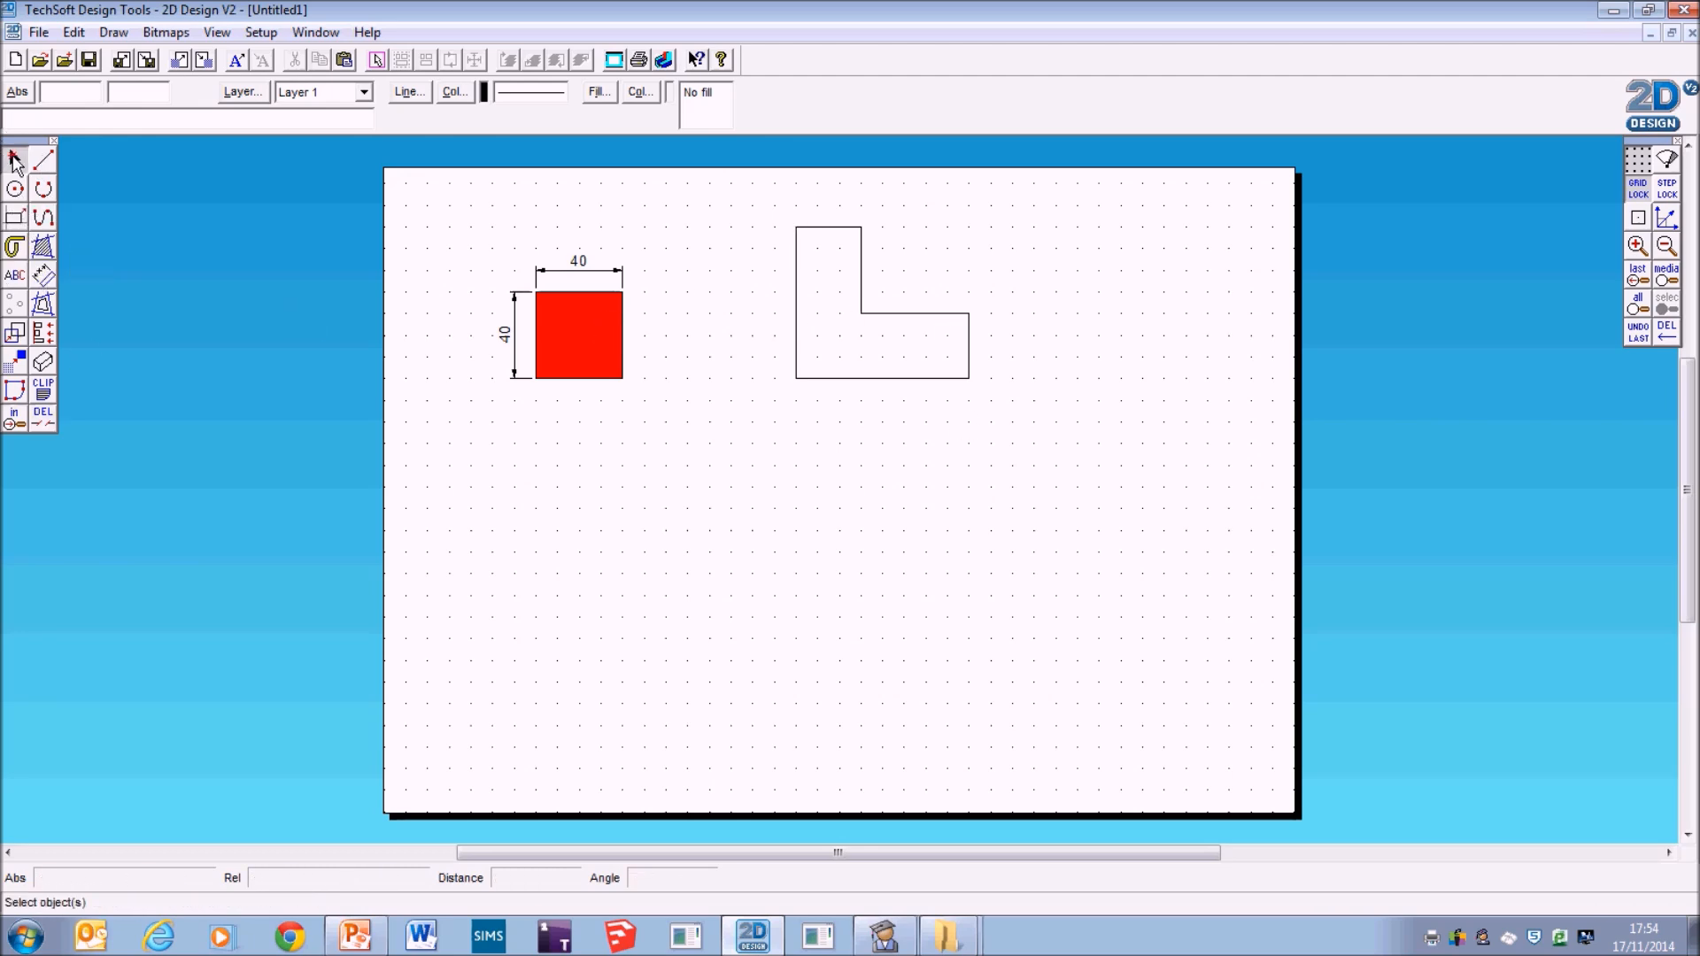
{"action": "left_click", "coordinate": [540, 292]}
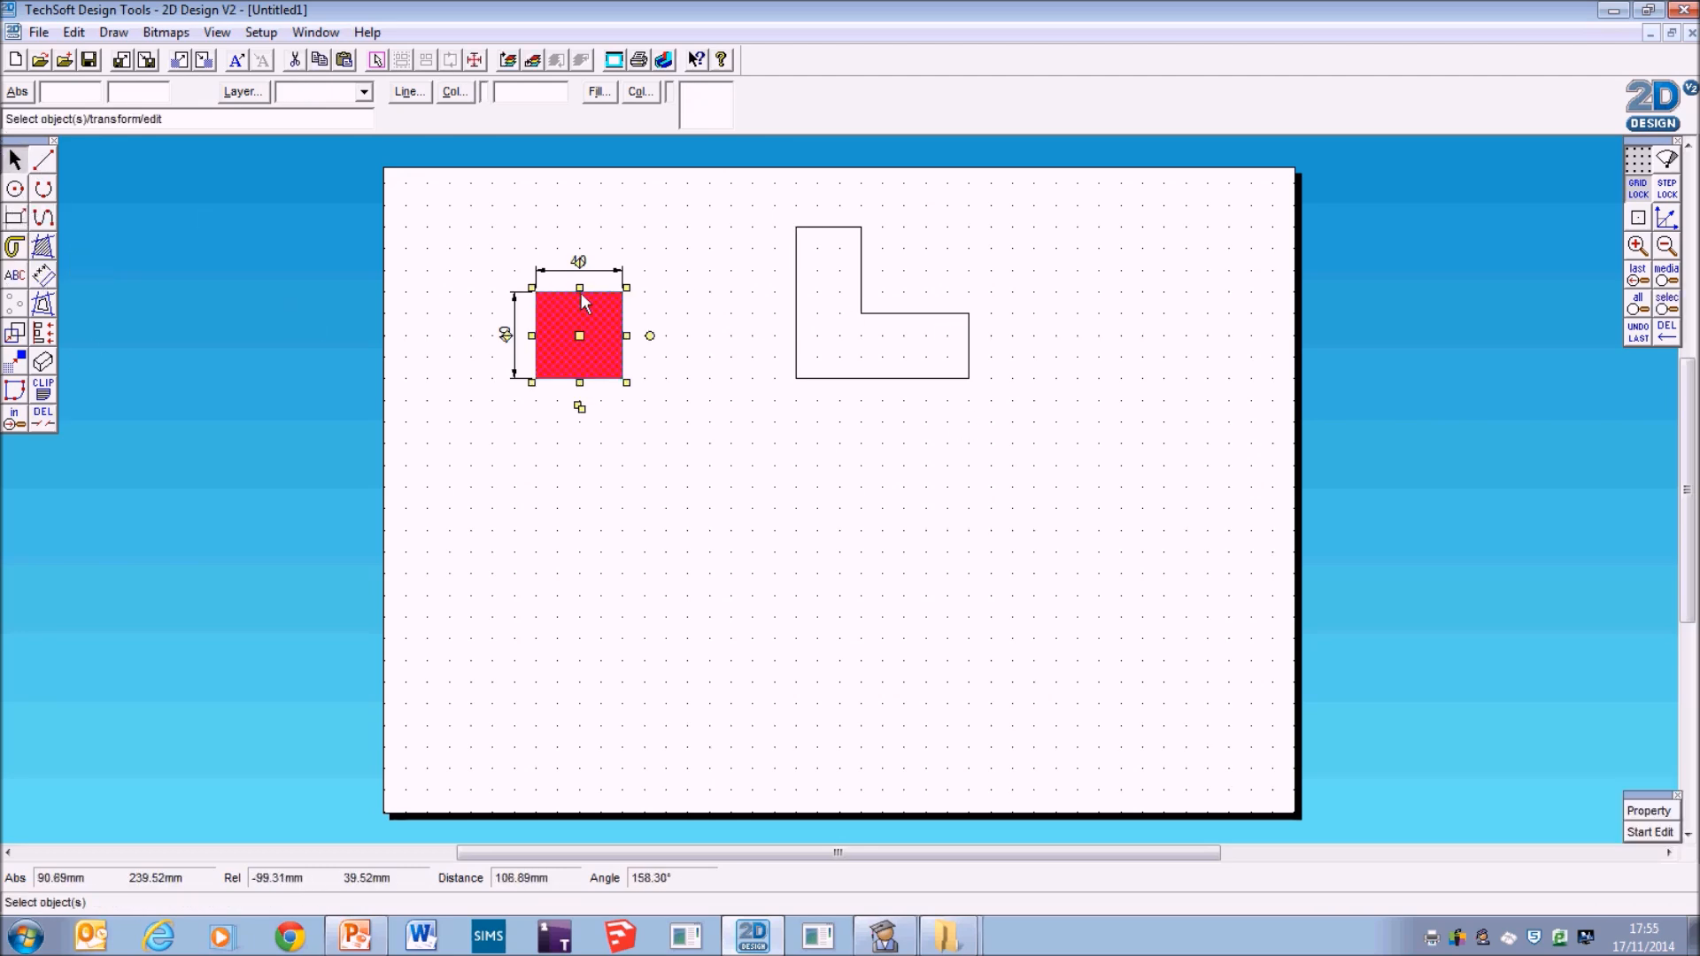
{"action": "left_click", "coordinate": [793, 267]}
{"action": "left_click", "coordinate": [935, 315]}
{"action": "left_click", "coordinate": [866, 283]}
{"action": "left_click", "coordinate": [958, 329]}
{"action": "left_click_drag", "start_coordinate": [761, 203], "coordinate": [1005, 496]}
{"action": "left_click", "coordinate": [599, 92]}
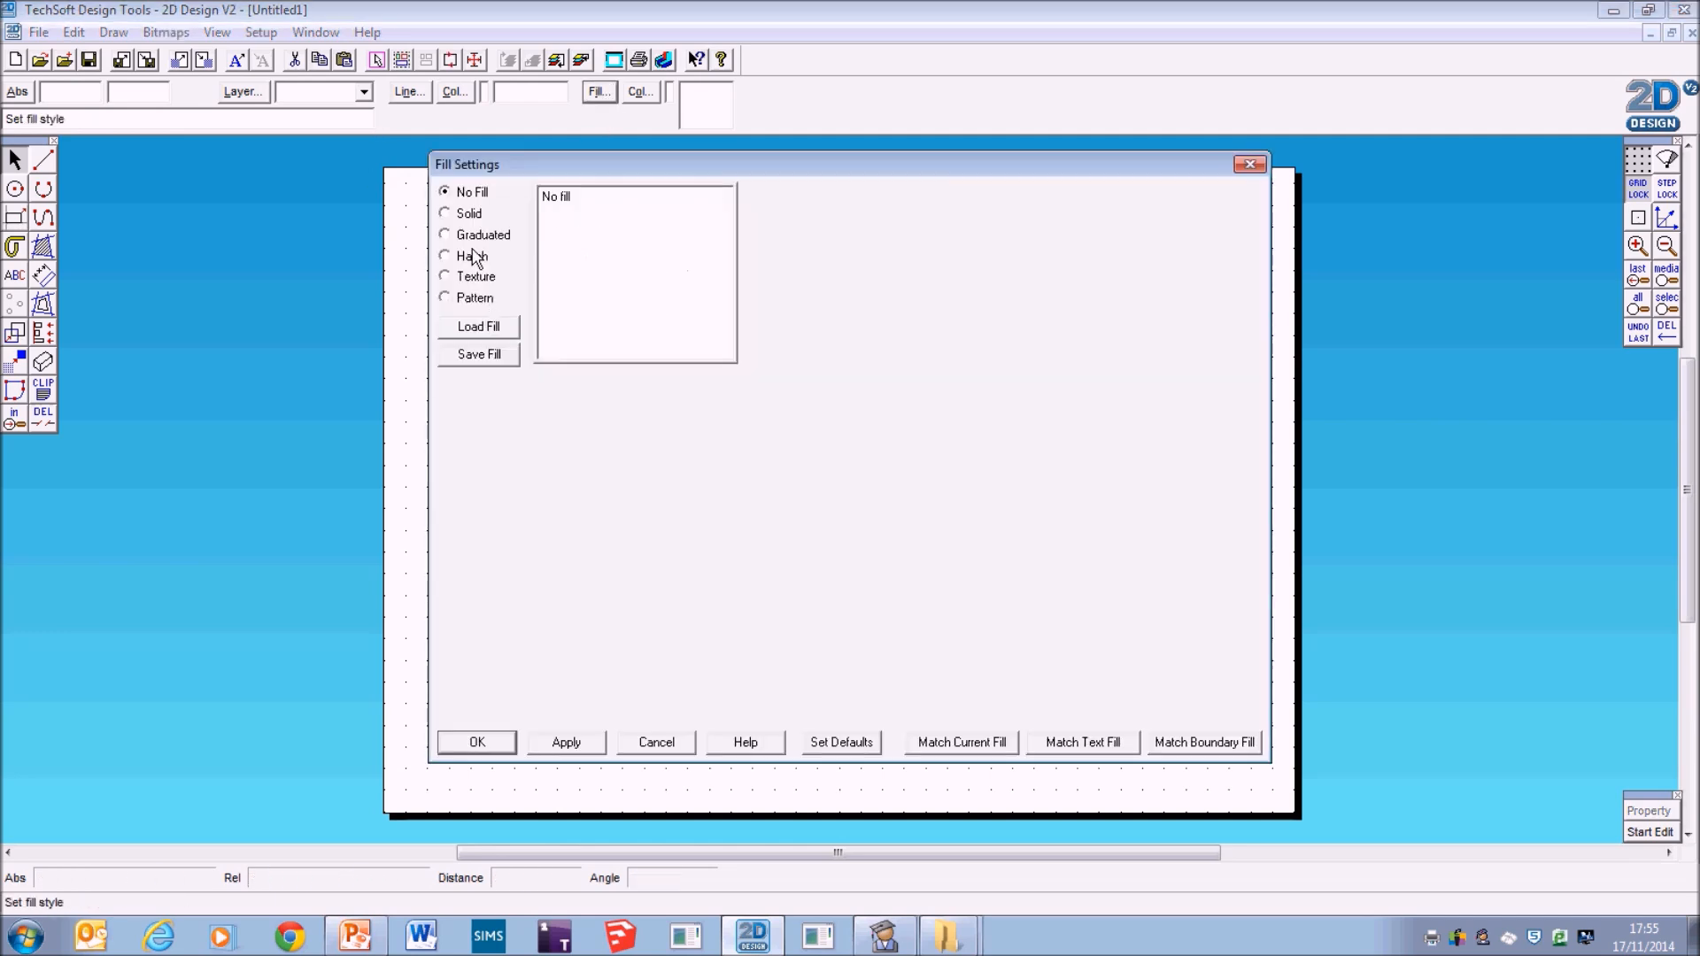
{"action": "left_click", "coordinate": [633, 751]}
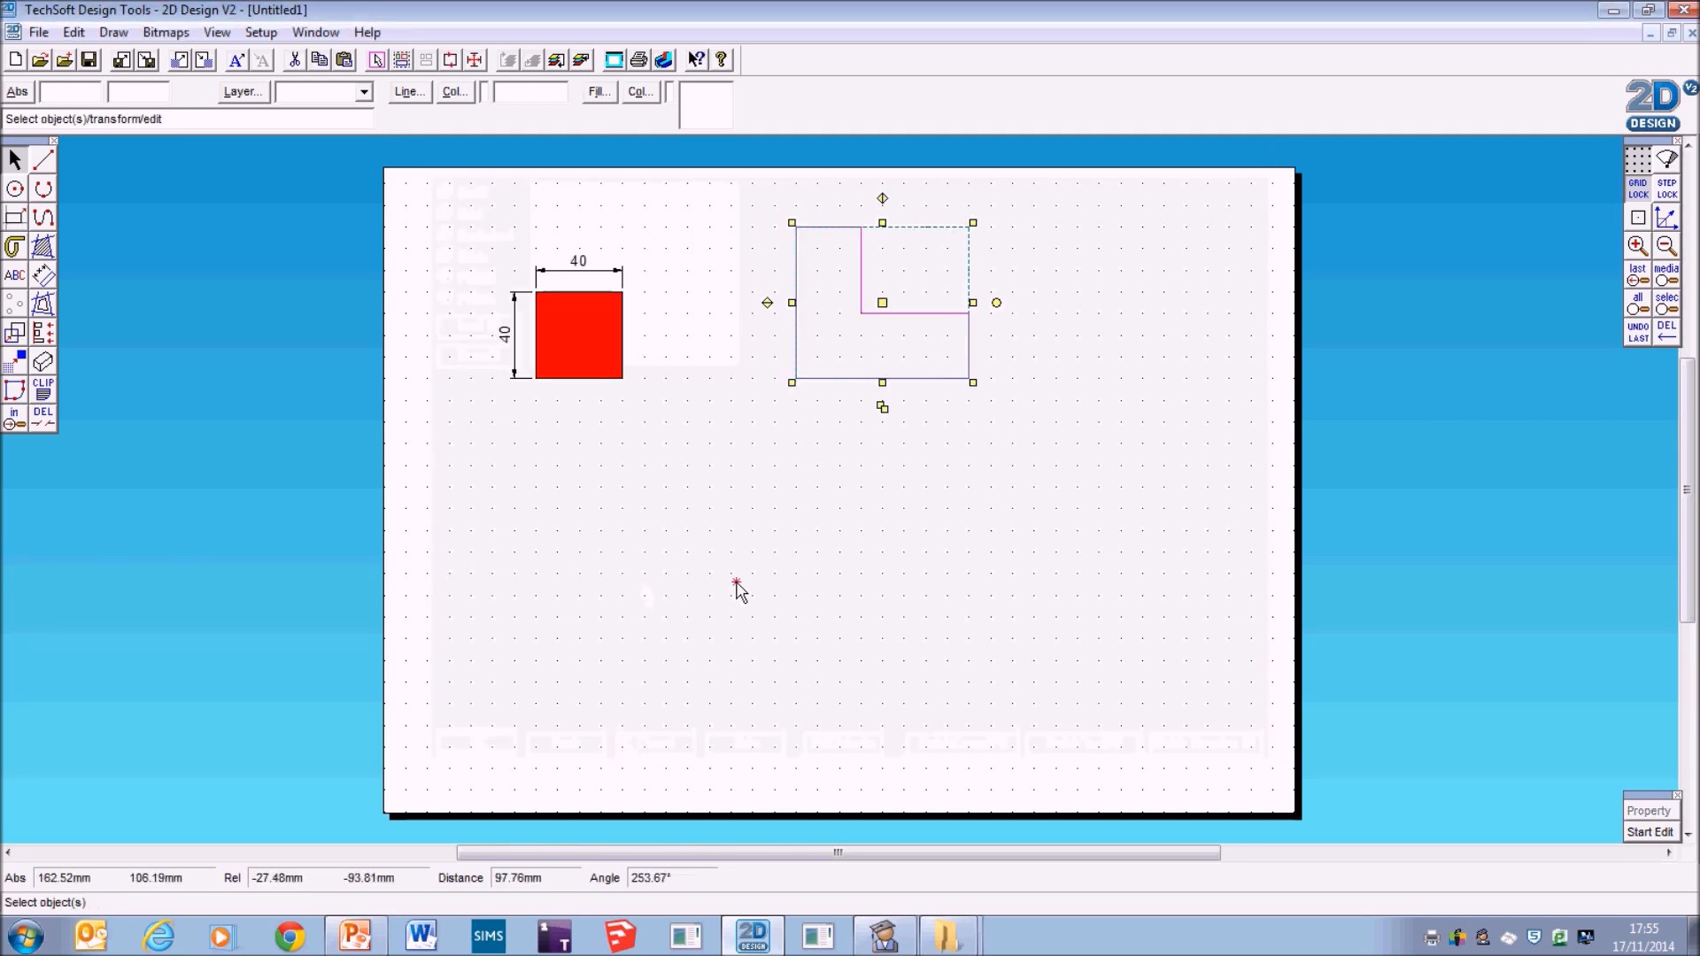
{"action": "left_click", "coordinate": [866, 406]}
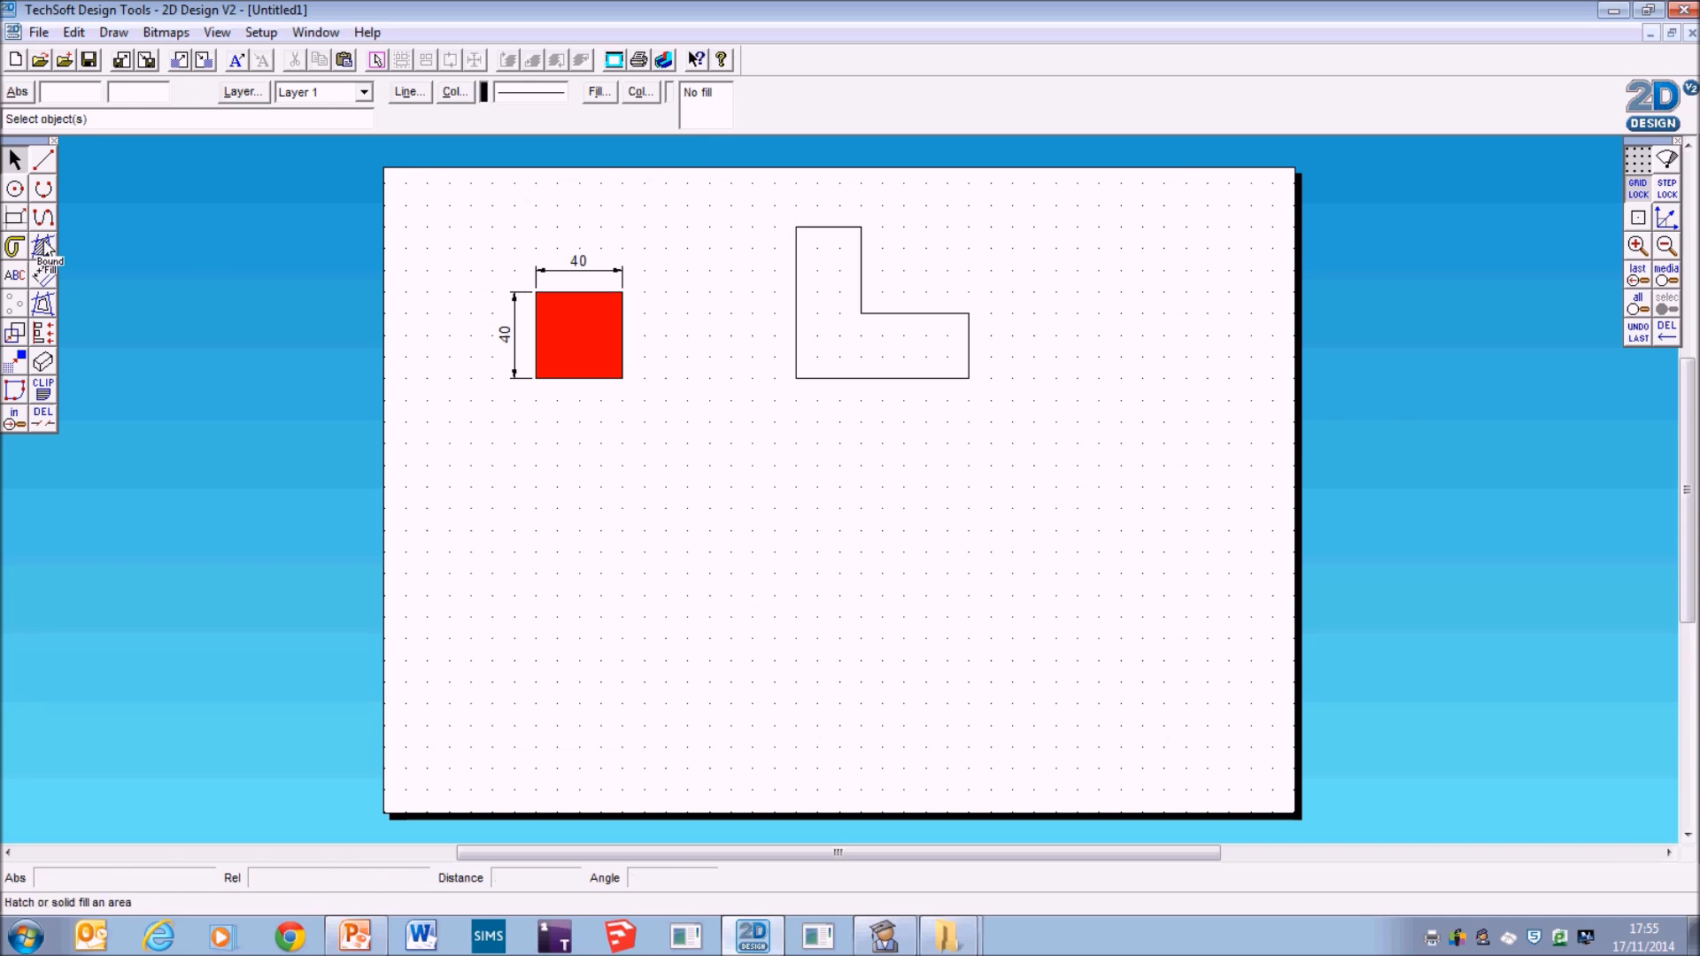
Set the boundary fill to a solid dark green.
{"action": "double_click", "coordinate": [45, 251]}
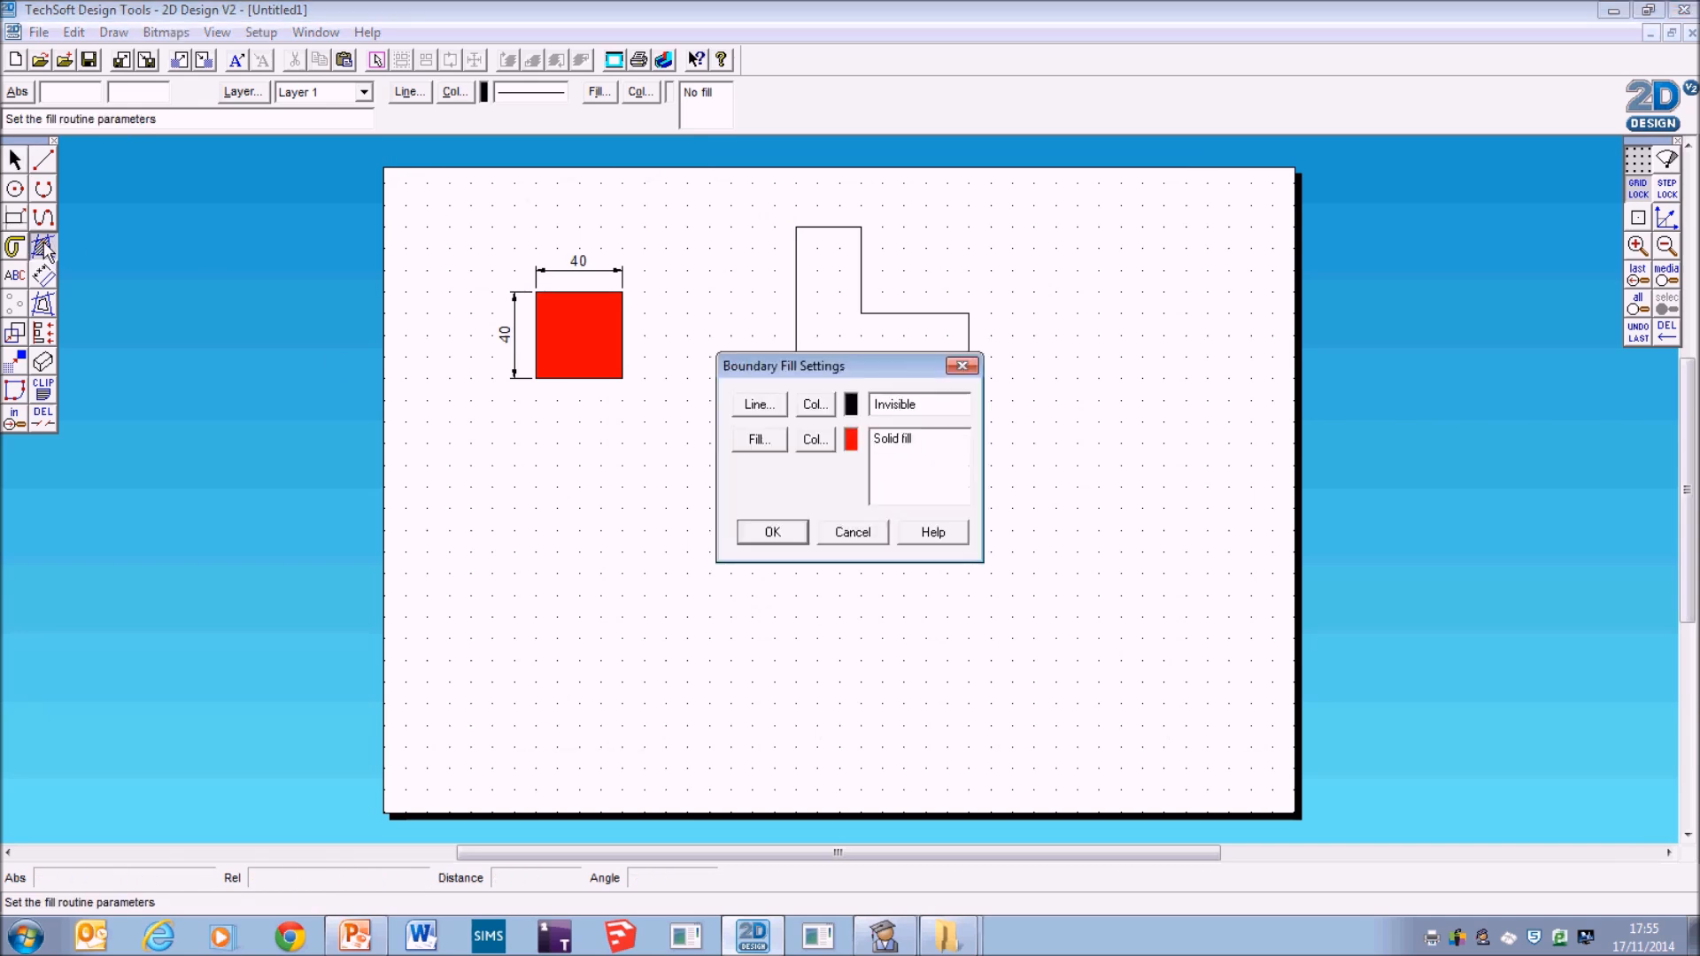
{"action": "left_click", "coordinate": [757, 440]}
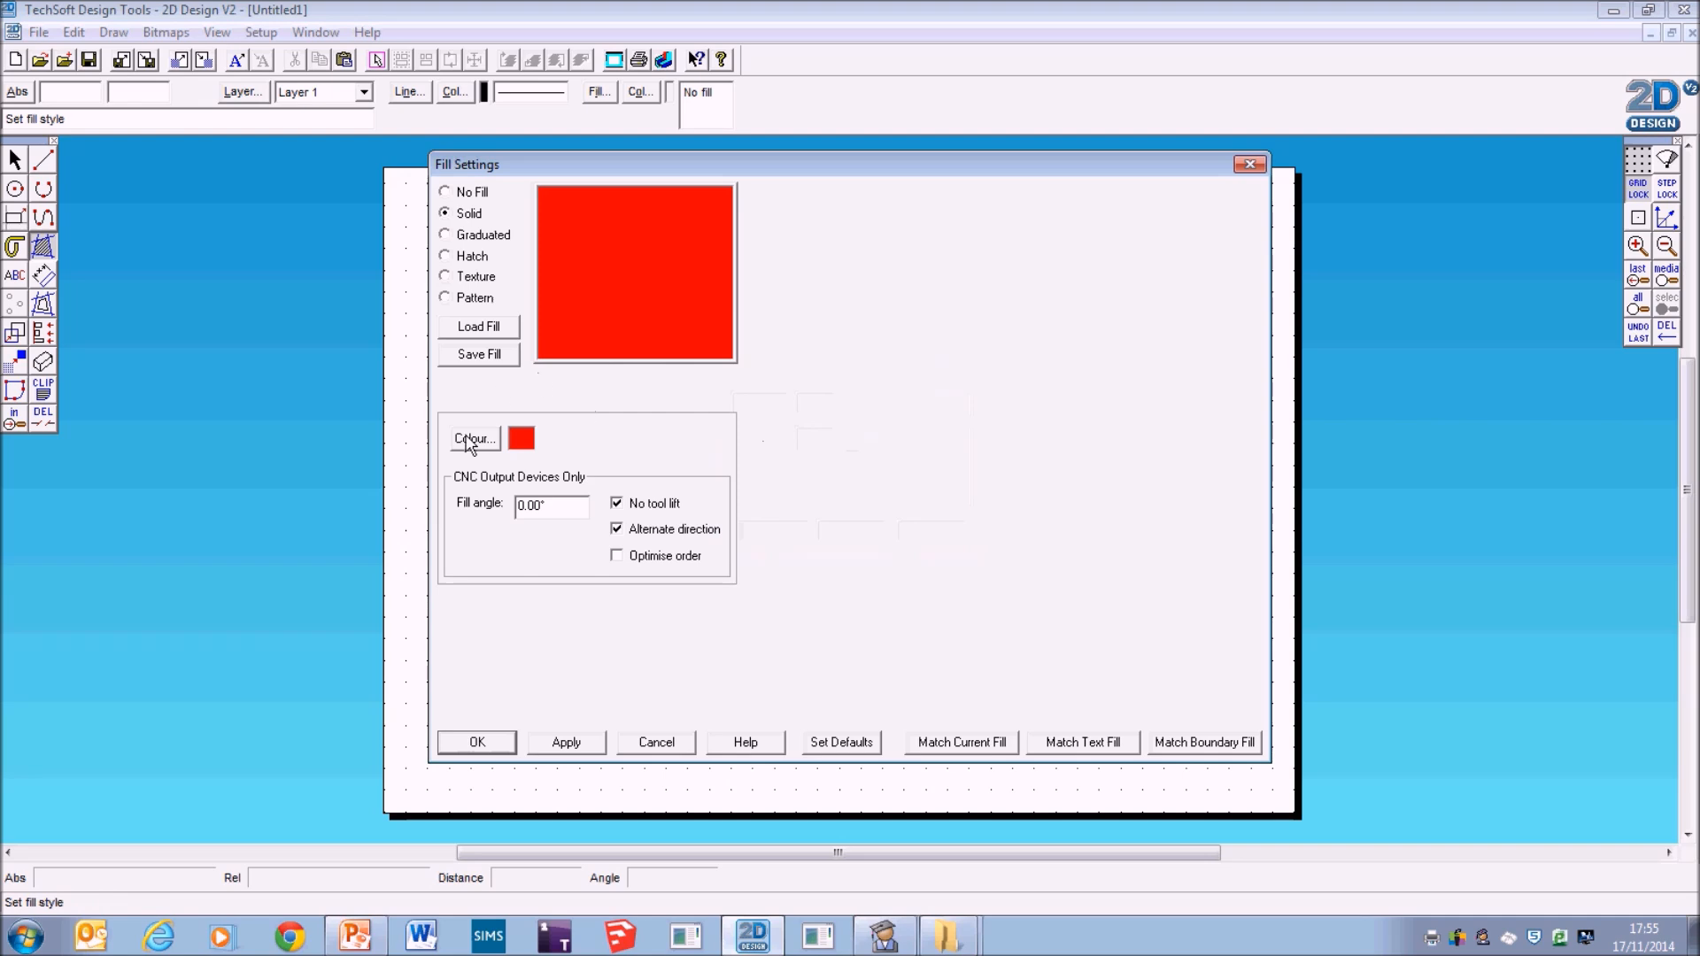
{"action": "left_click", "coordinate": [470, 440]}
{"action": "left_click", "coordinate": [835, 416]}
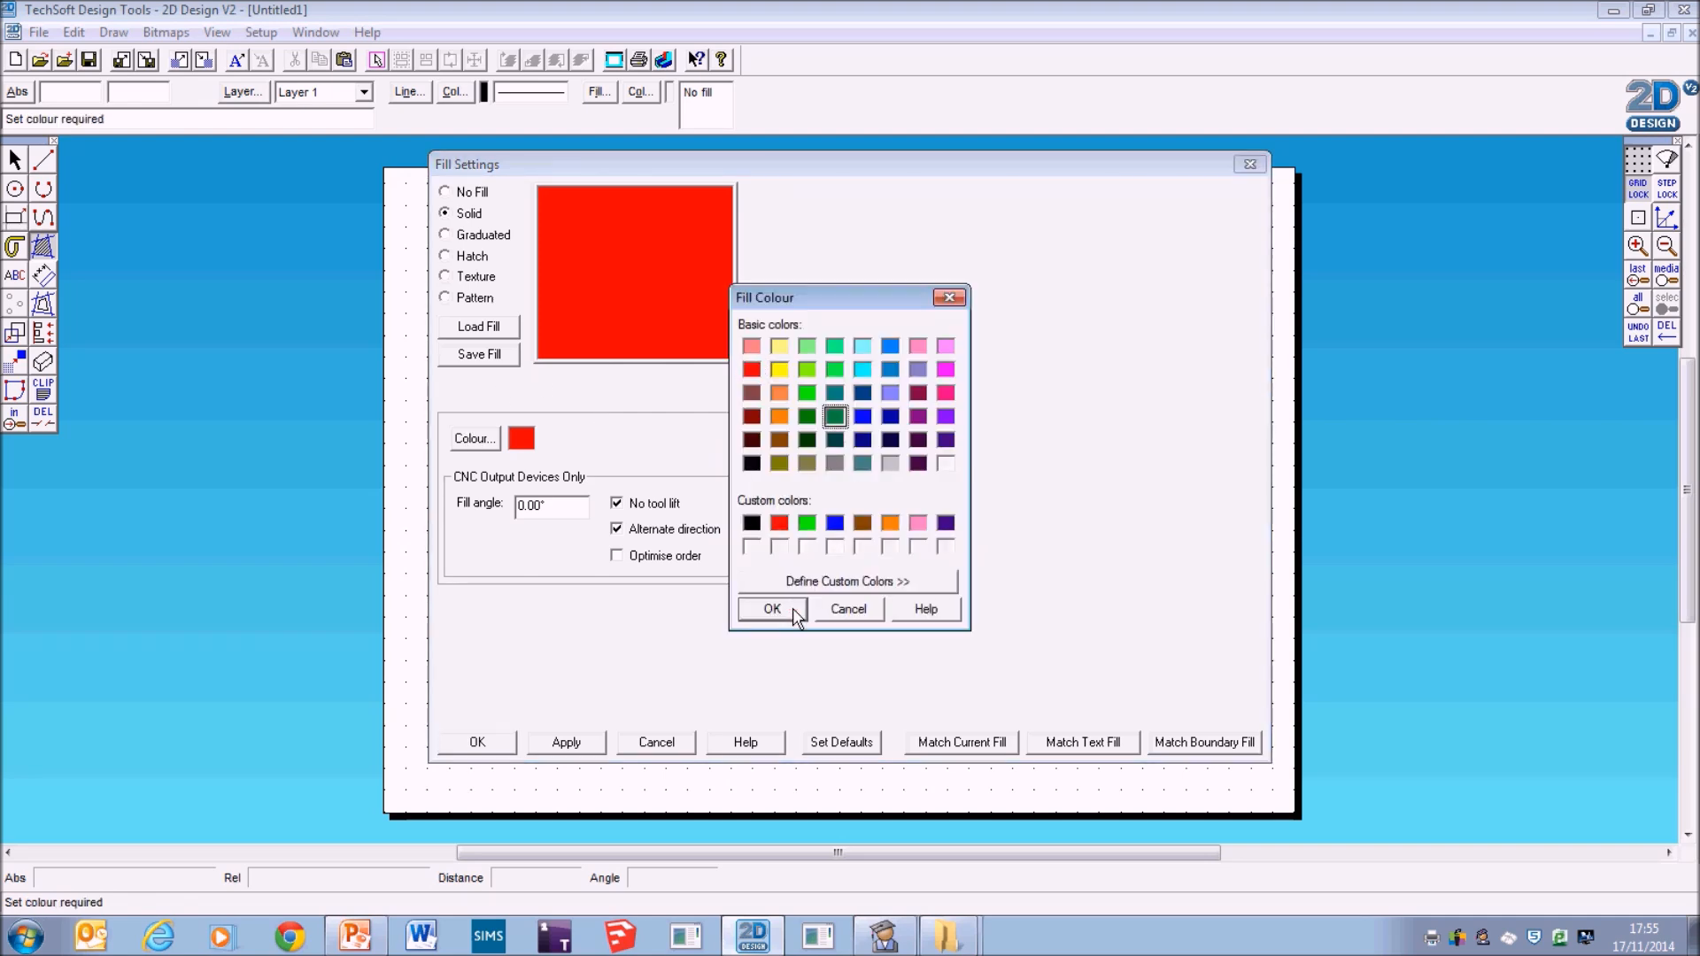
{"action": "left_click", "coordinate": [780, 609]}
{"action": "left_click", "coordinate": [478, 743]}
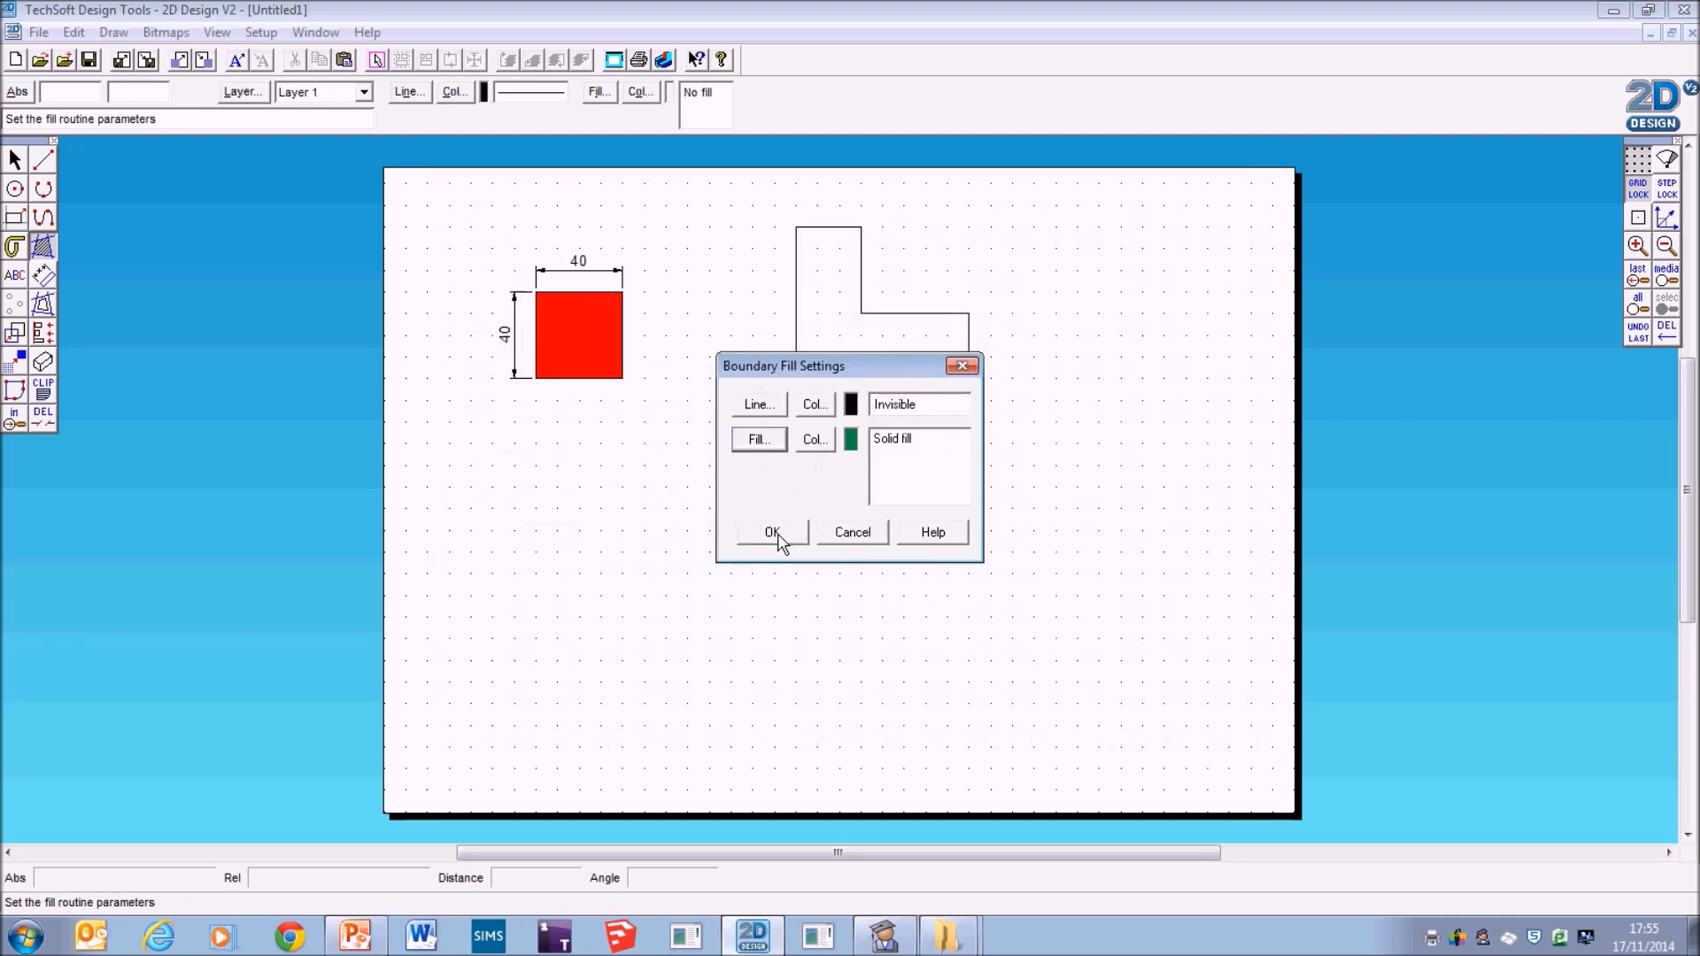
{"action": "left_click", "coordinate": [775, 534]}
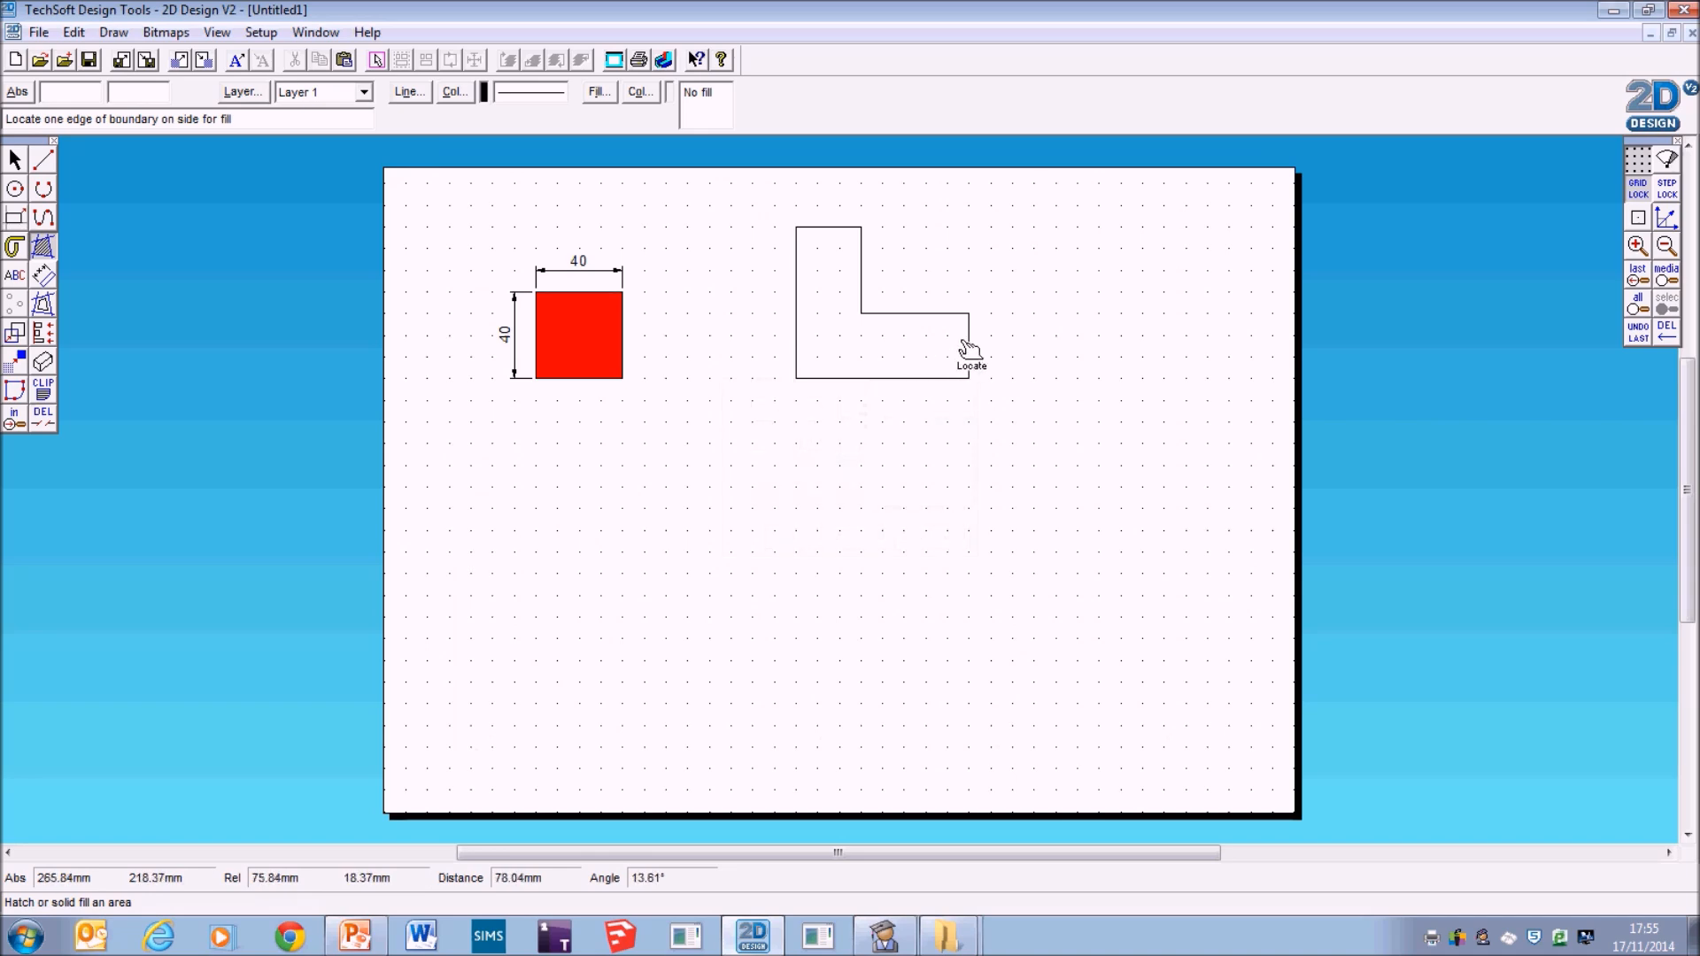
Apply the boundary fill to the L-shaped outline, with no islands.
{"action": "left_click", "coordinate": [968, 348]}
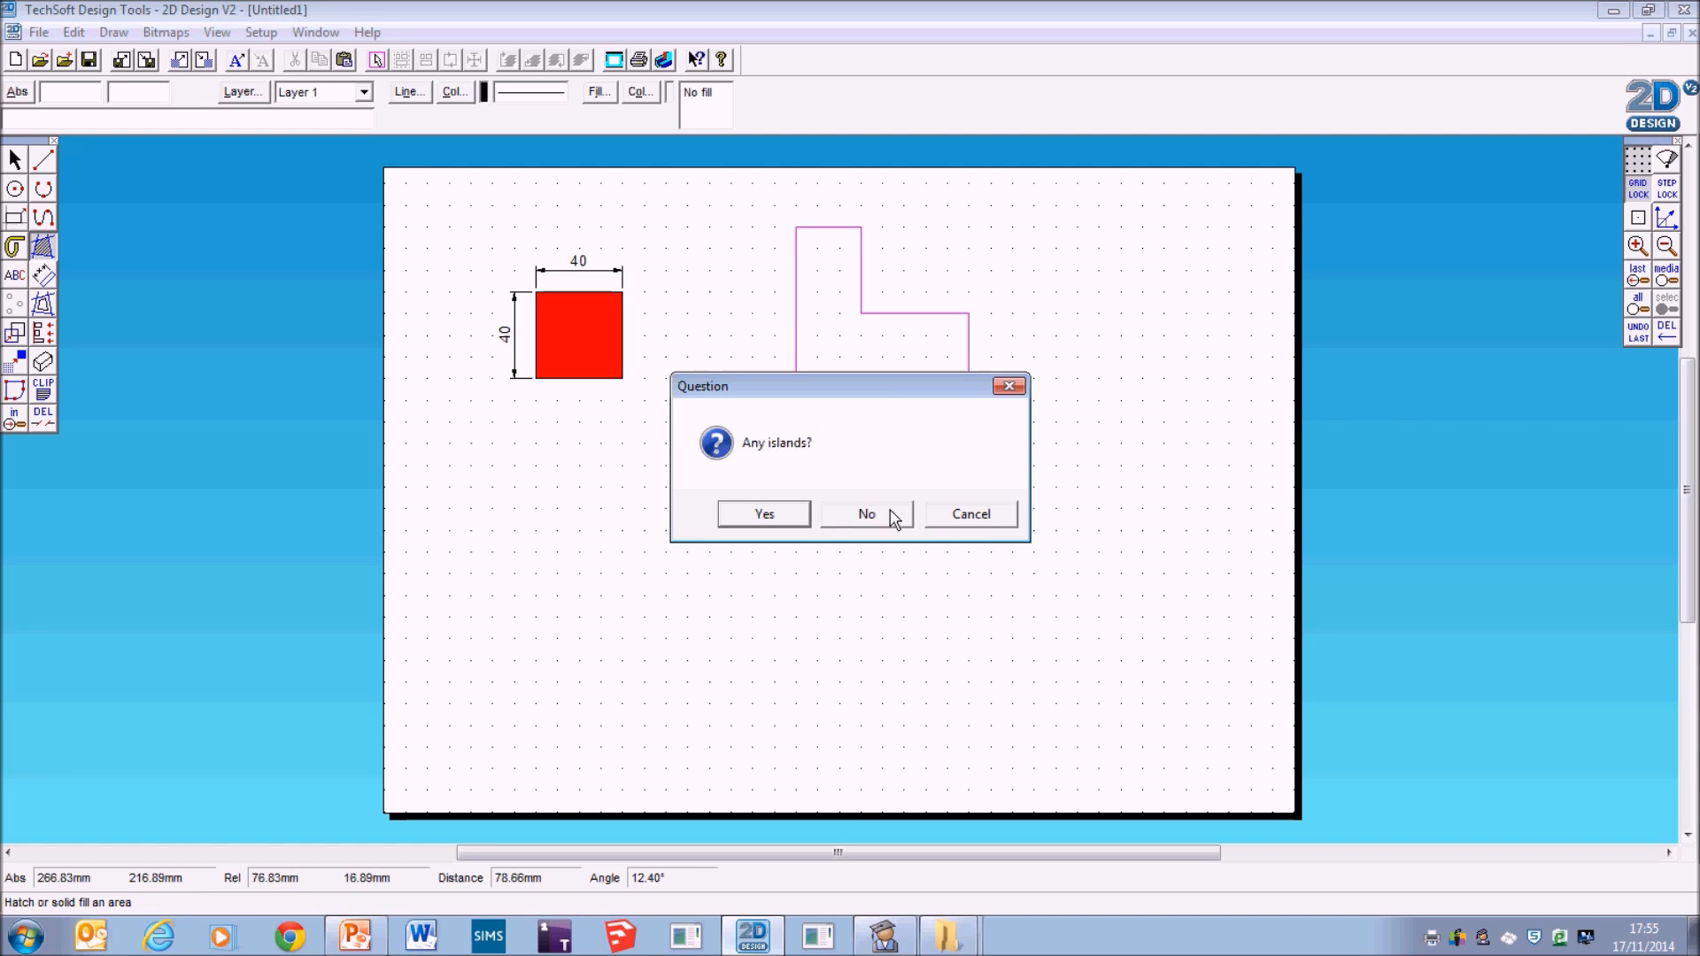
{"action": "left_click_drag", "start_coordinate": [876, 396], "coordinate": [919, 459]}
{"action": "left_click", "coordinate": [912, 584]}
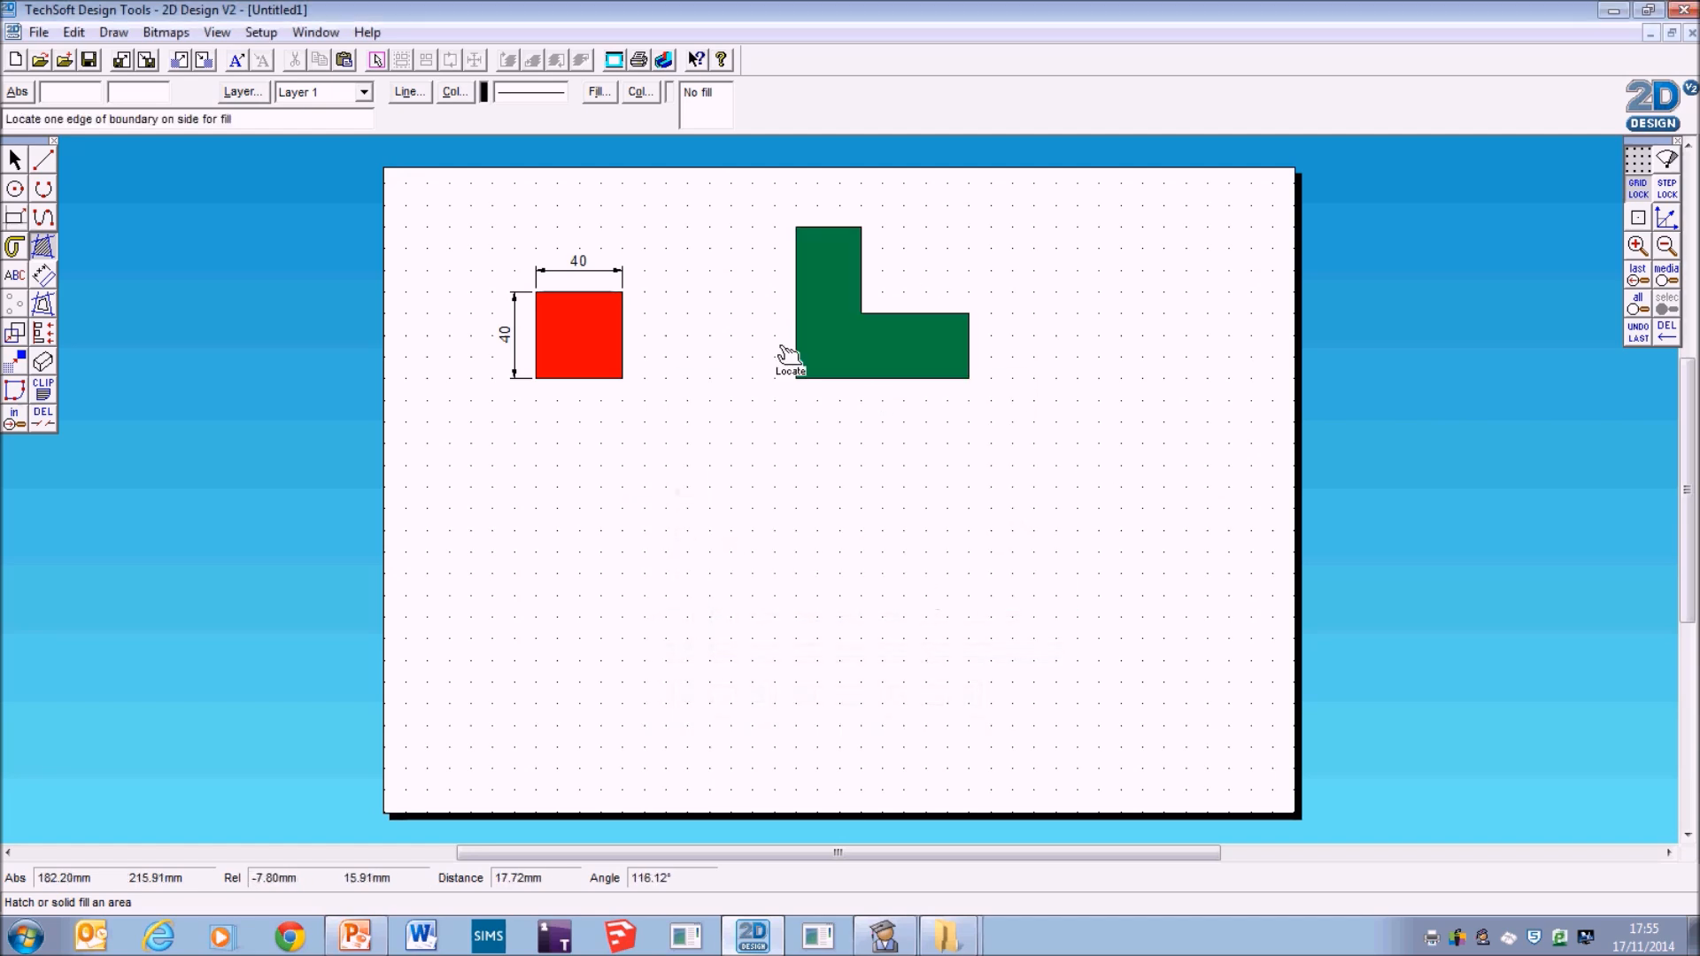
{"action": "left_click", "coordinate": [43, 275]}
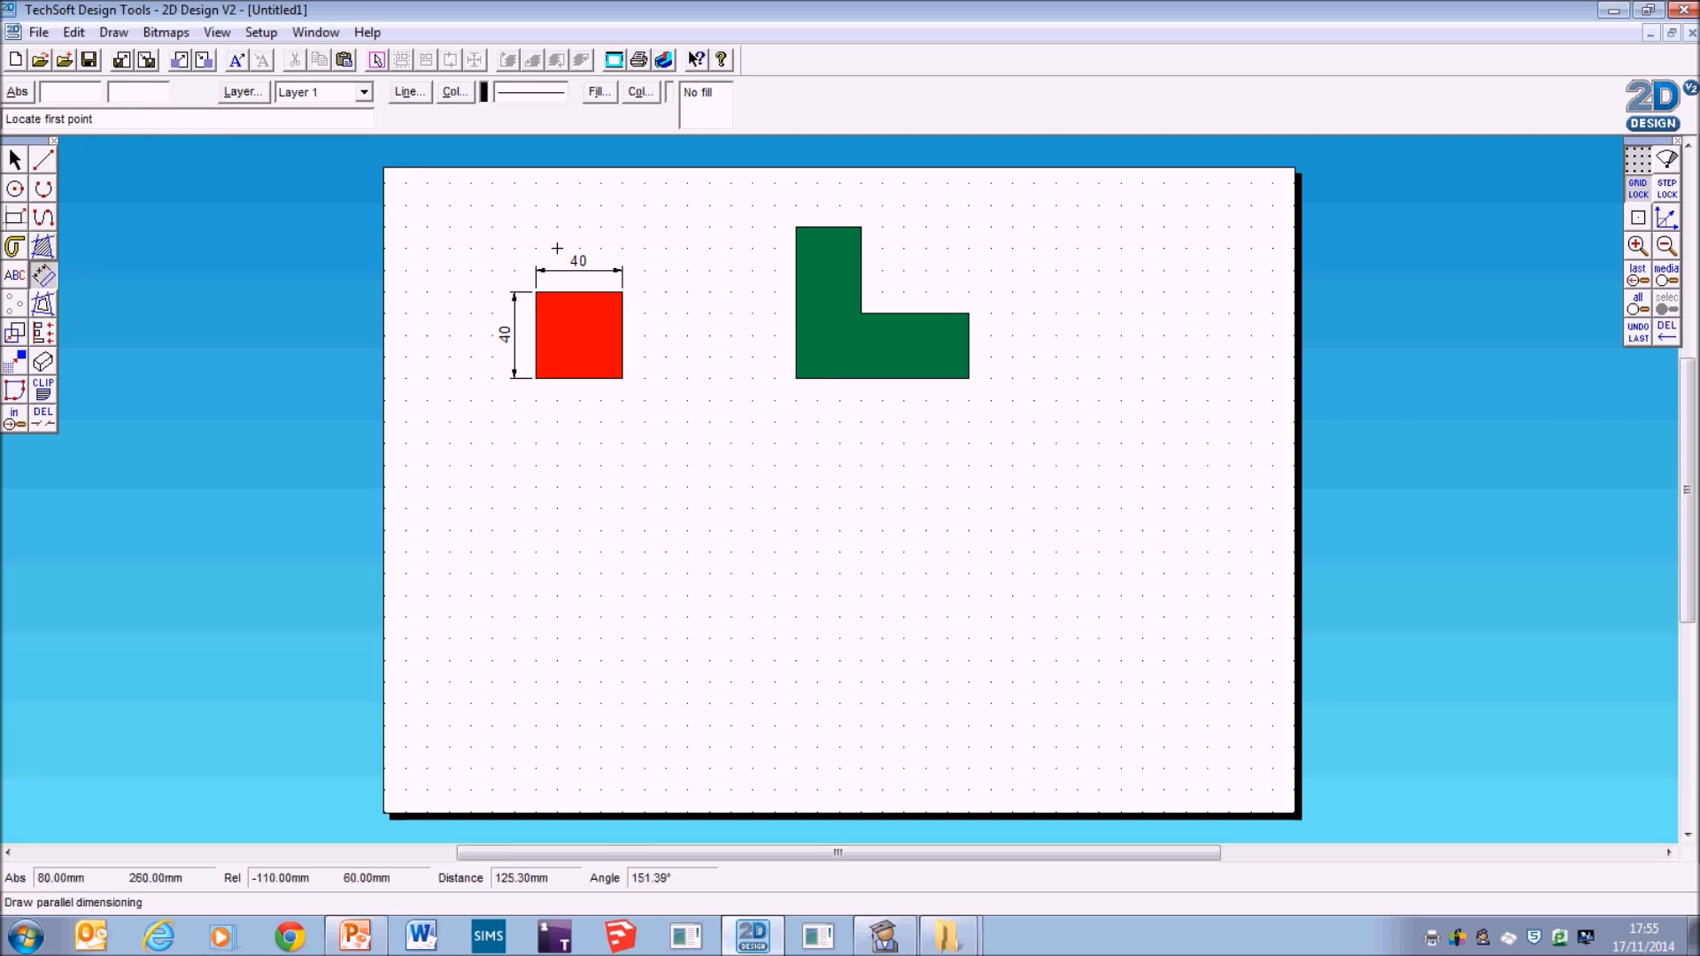
{"action": "left_click", "coordinate": [862, 227]}
{"action": "left_click", "coordinate": [797, 227]}
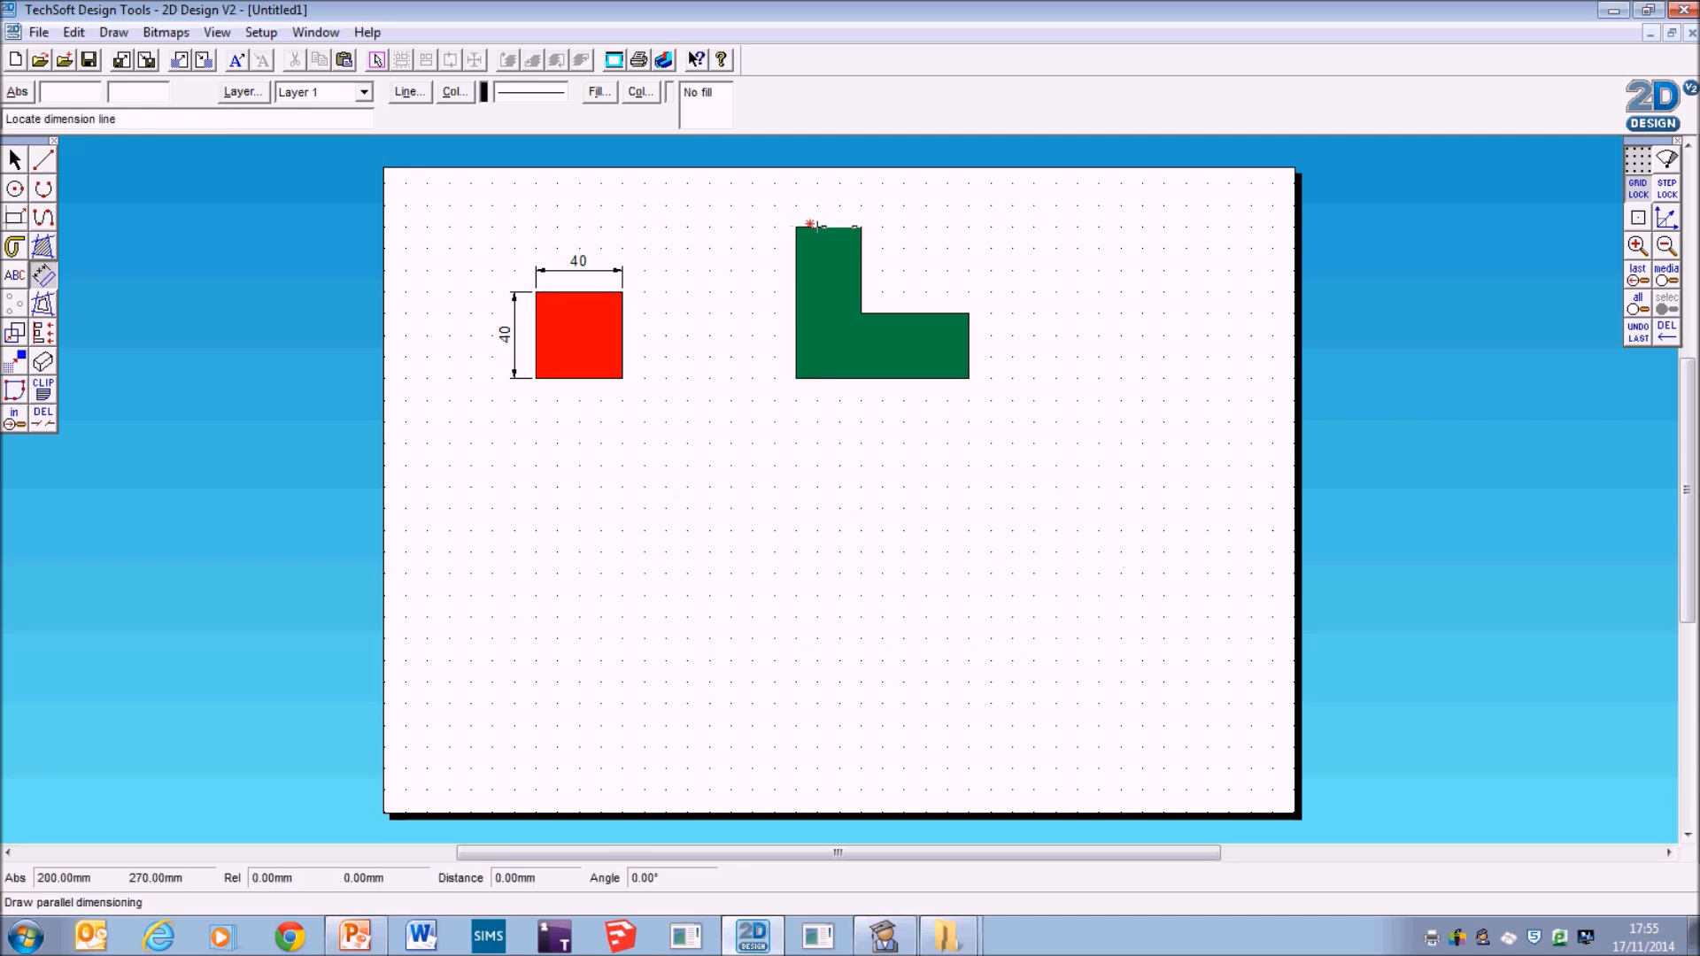
{"action": "left_click", "coordinate": [797, 206]}
{"action": "key", "text": "ctrl+z"}
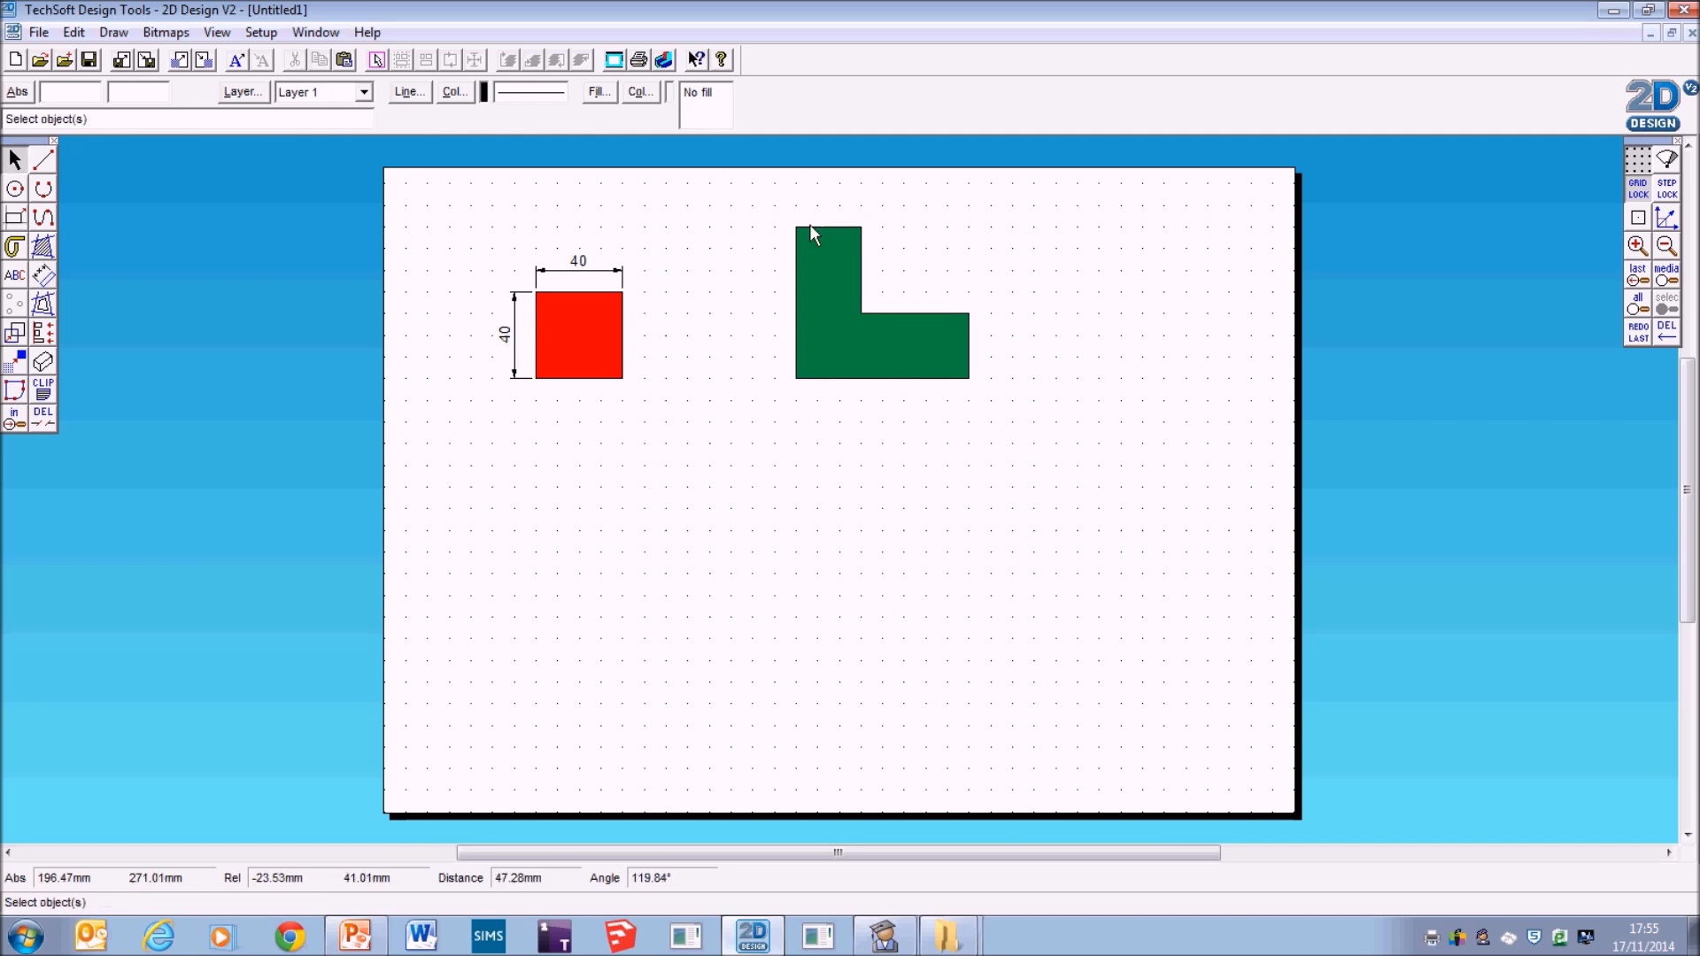
Add parallel dimensions above the L's top edge and beside its full left edge.
{"action": "left_click", "coordinate": [46, 276]}
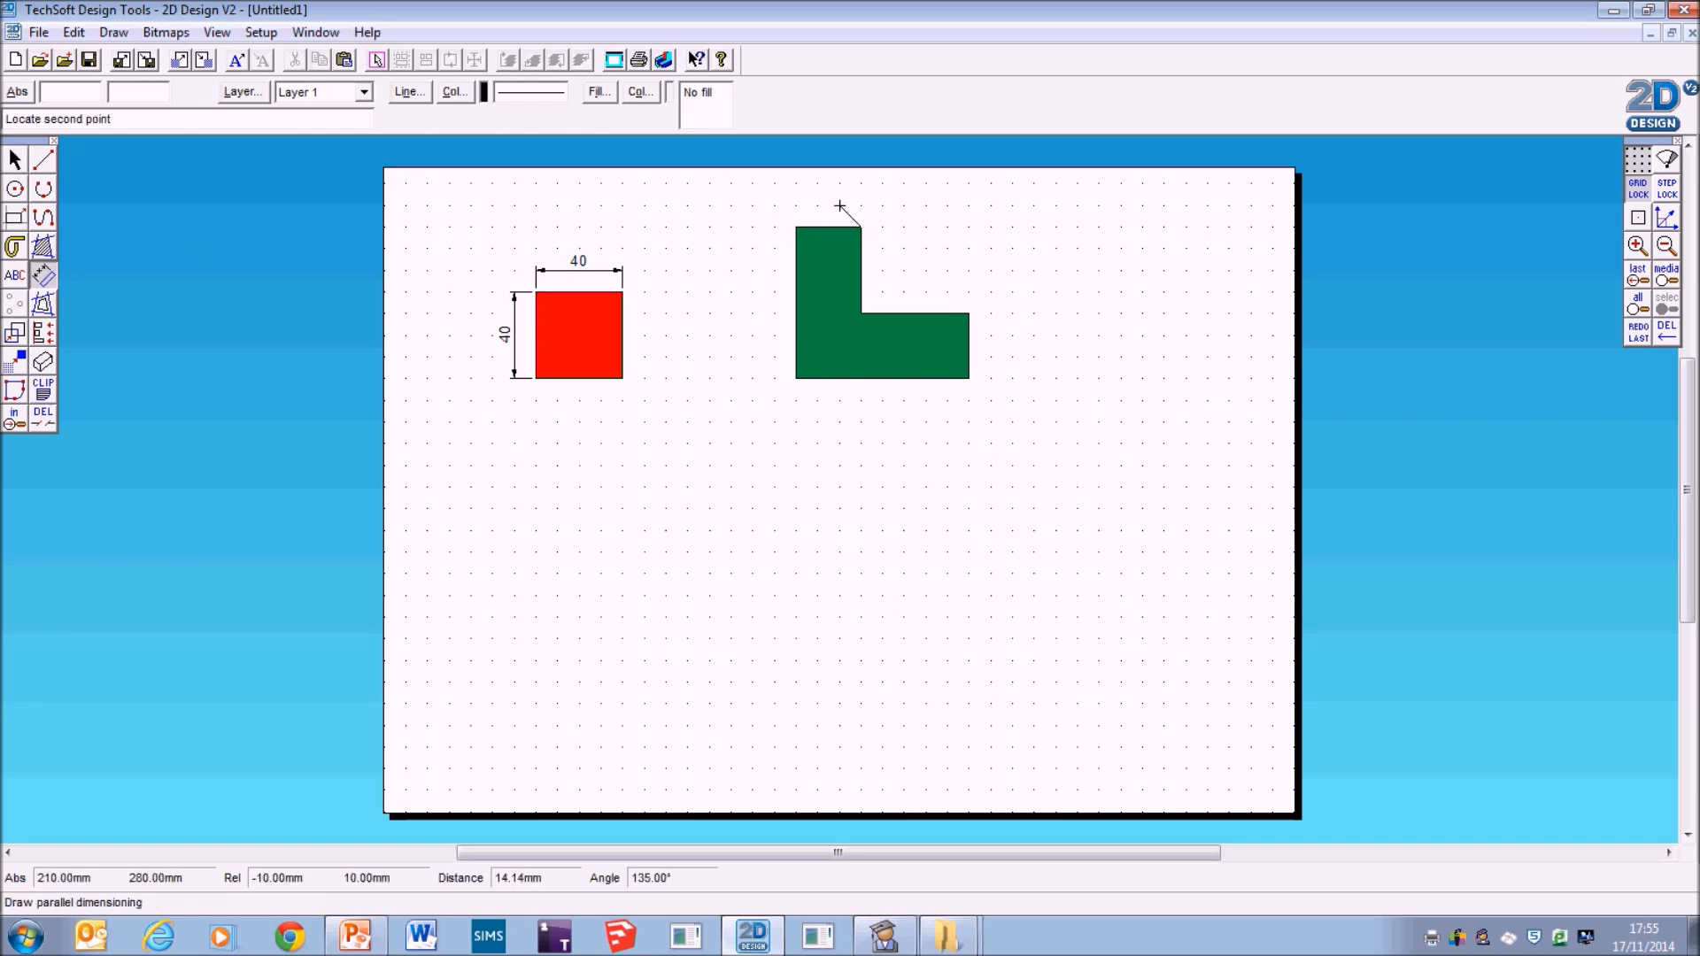
{"action": "left_click", "coordinate": [796, 227]}
{"action": "left_click", "coordinate": [796, 205]}
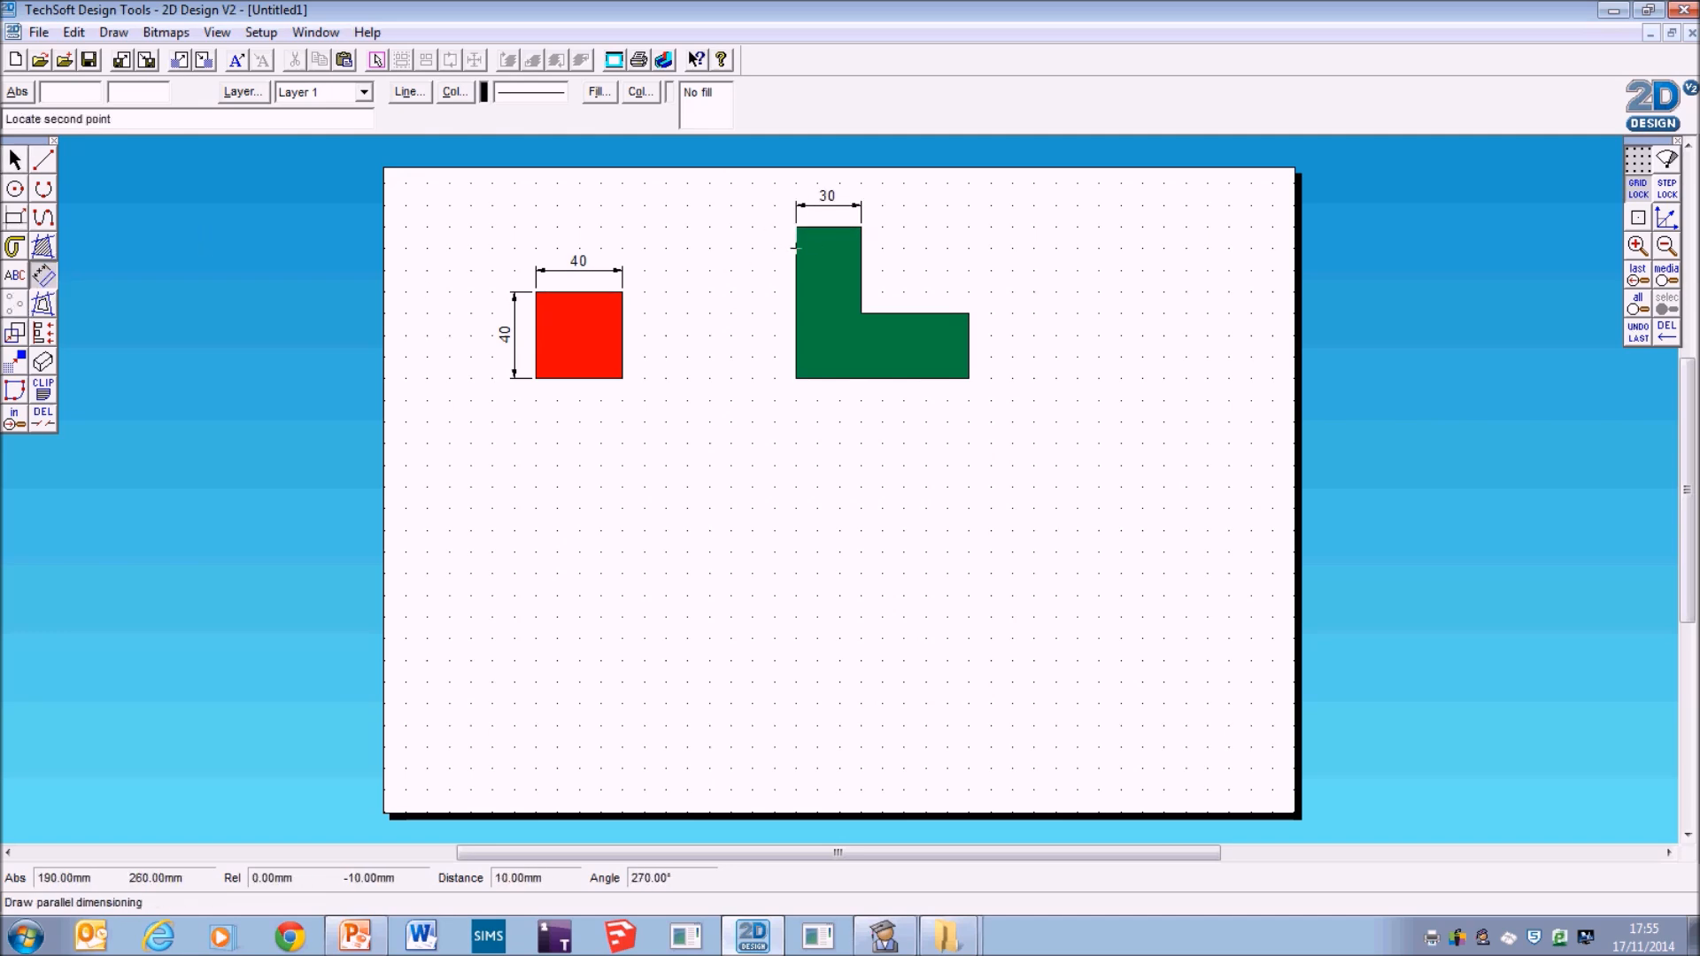
{"action": "left_click", "coordinate": [796, 378]}
{"action": "left_click", "coordinate": [774, 377]}
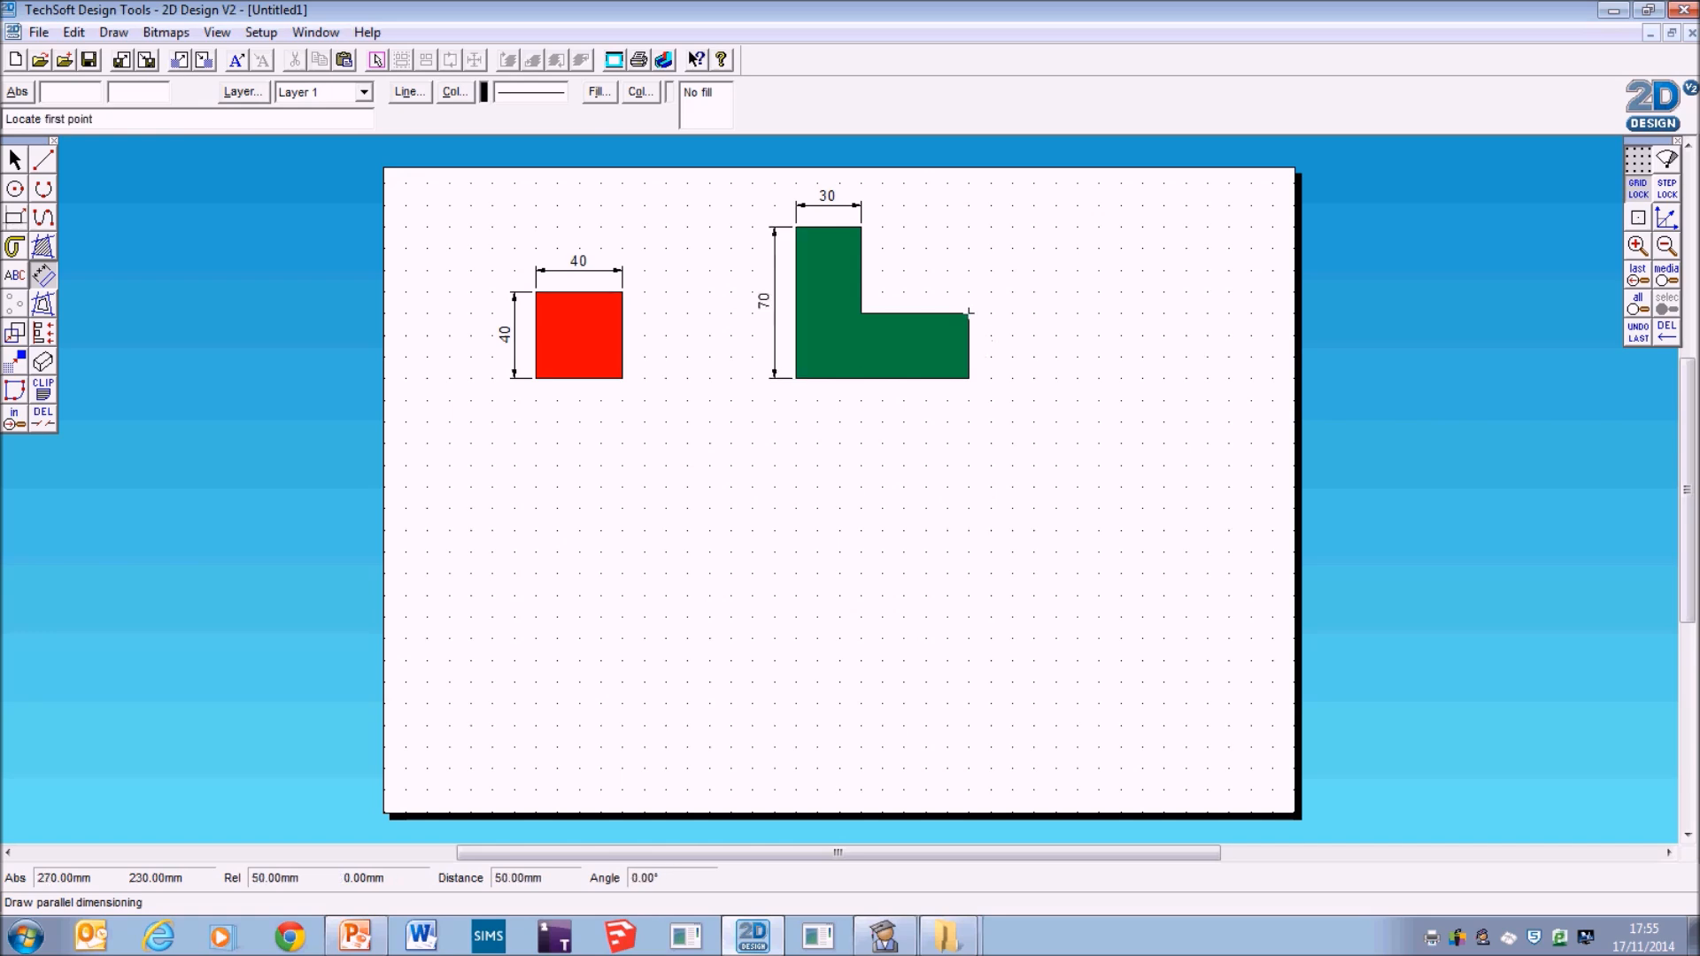
Dimension the L's inner horizontal edge, its full bottom edge and its short right-hand edge.
{"action": "left_click", "coordinate": [861, 314]}
{"action": "left_click", "coordinate": [883, 293]}
{"action": "left_click", "coordinate": [970, 379]}
{"action": "left_click", "coordinate": [797, 379]}
{"action": "left_click", "coordinate": [817, 400]}
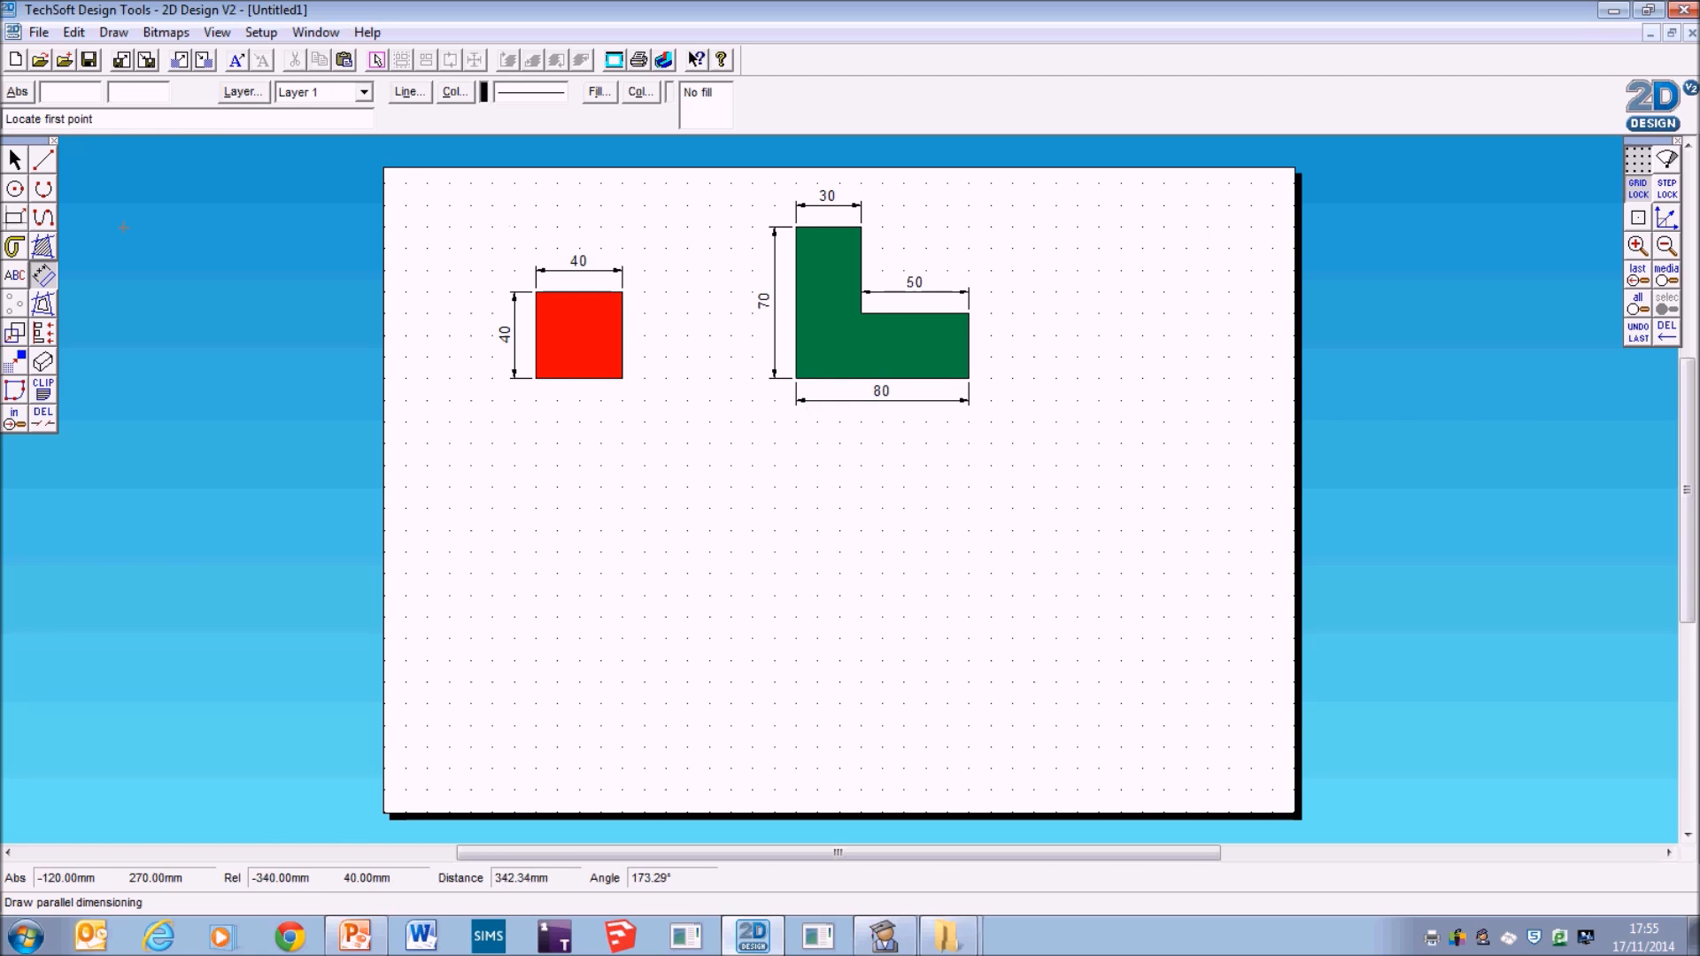
{"action": "left_click", "coordinate": [970, 313]}
{"action": "left_click", "coordinate": [969, 379]}
{"action": "left_click", "coordinate": [991, 345]}
Select the green L together with all five of its dimensions and copy it.
{"action": "left_click", "coordinate": [14, 159]}
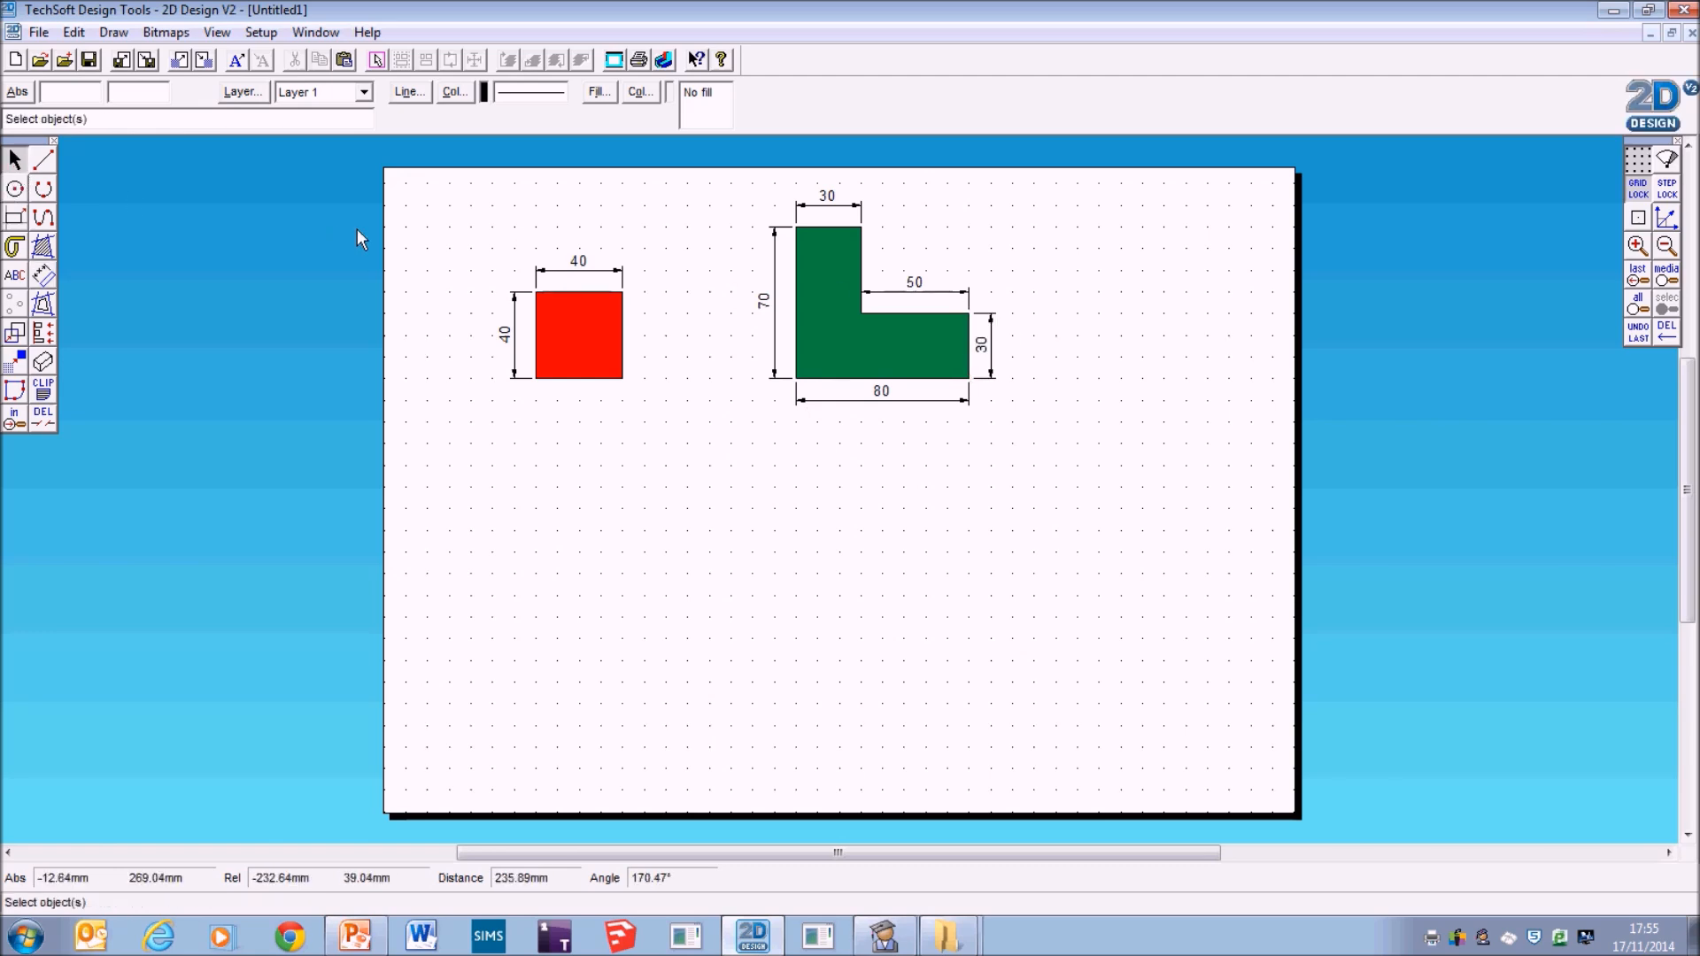
{"action": "left_click_drag", "start_coordinate": [690, 170], "coordinate": [1137, 493]}
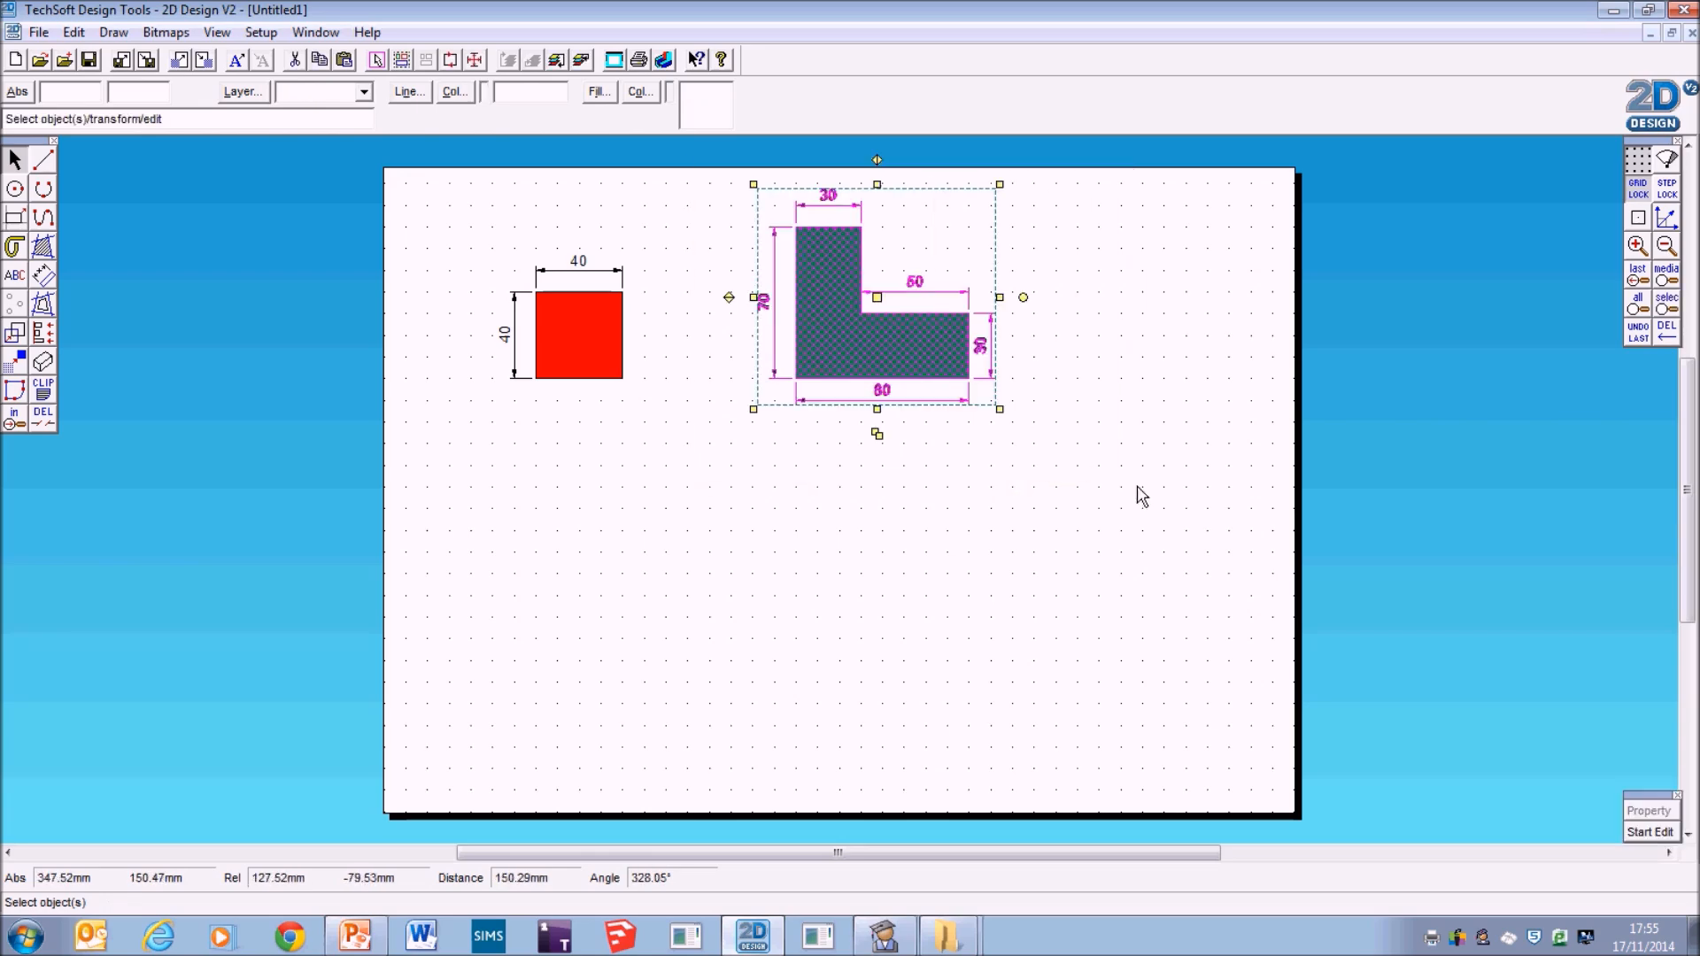
{"action": "left_click", "coordinate": [74, 32]}
{"action": "left_click", "coordinate": [80, 135]}
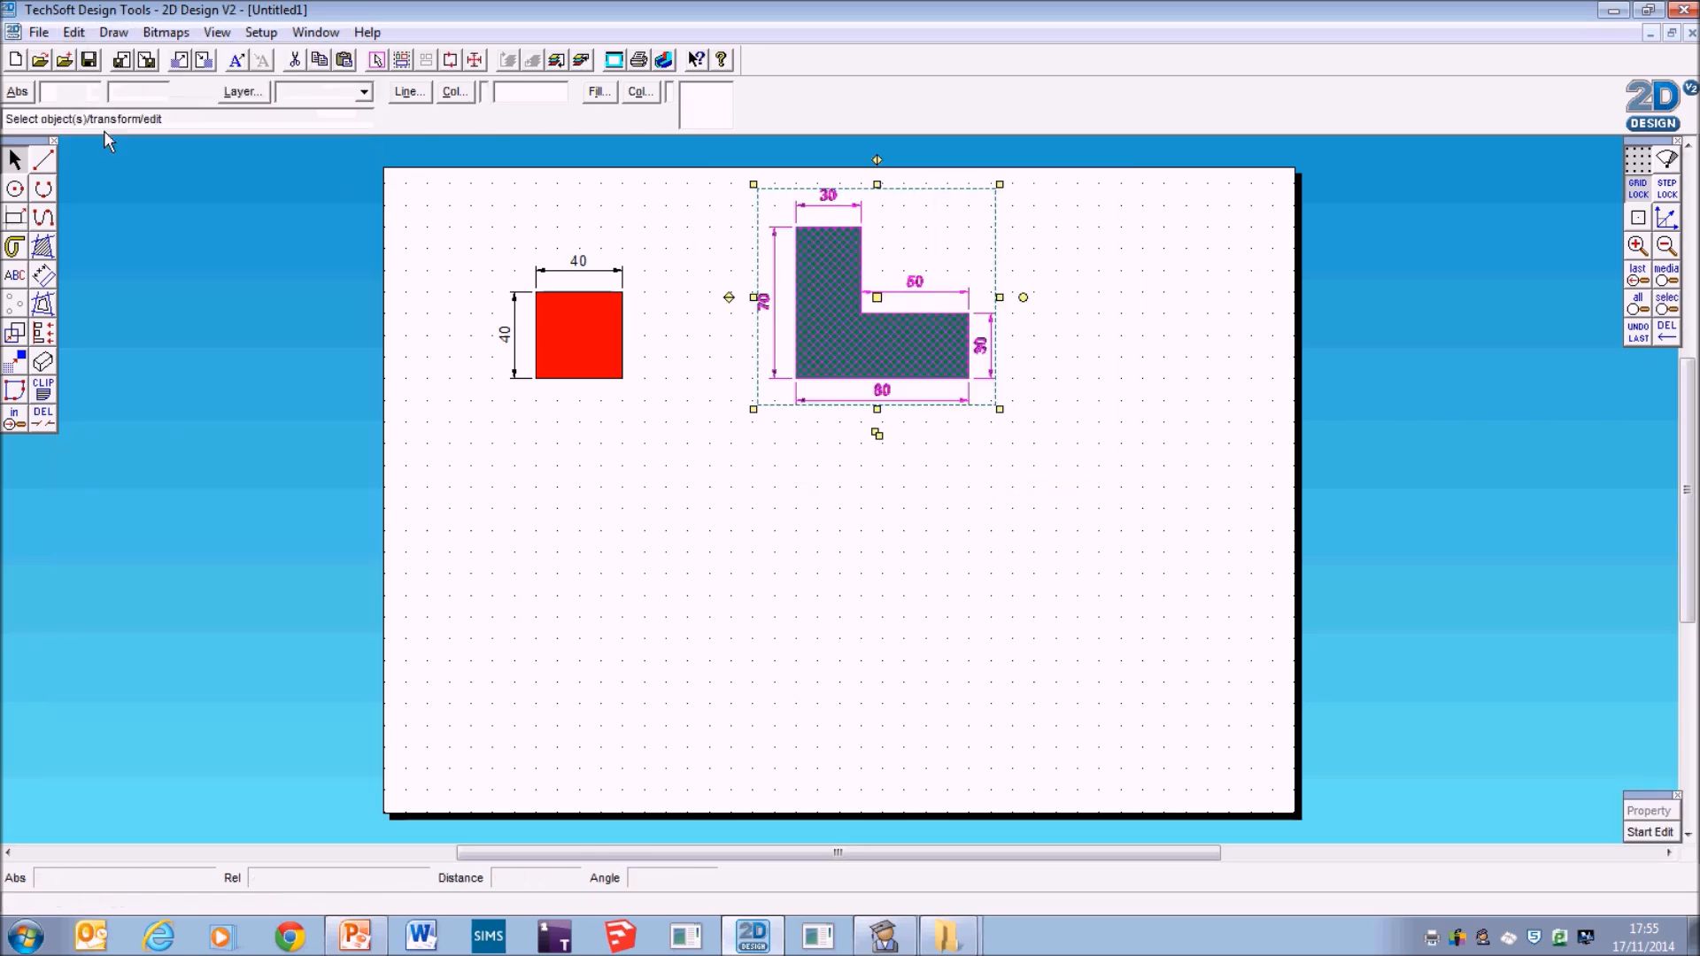
Switch to PowerPoint, paste the copied L as a picture and scale and position it to fit the Task 2 drawing space.
{"action": "left_click", "coordinate": [354, 936]}
{"action": "right_click", "coordinate": [408, 478]}
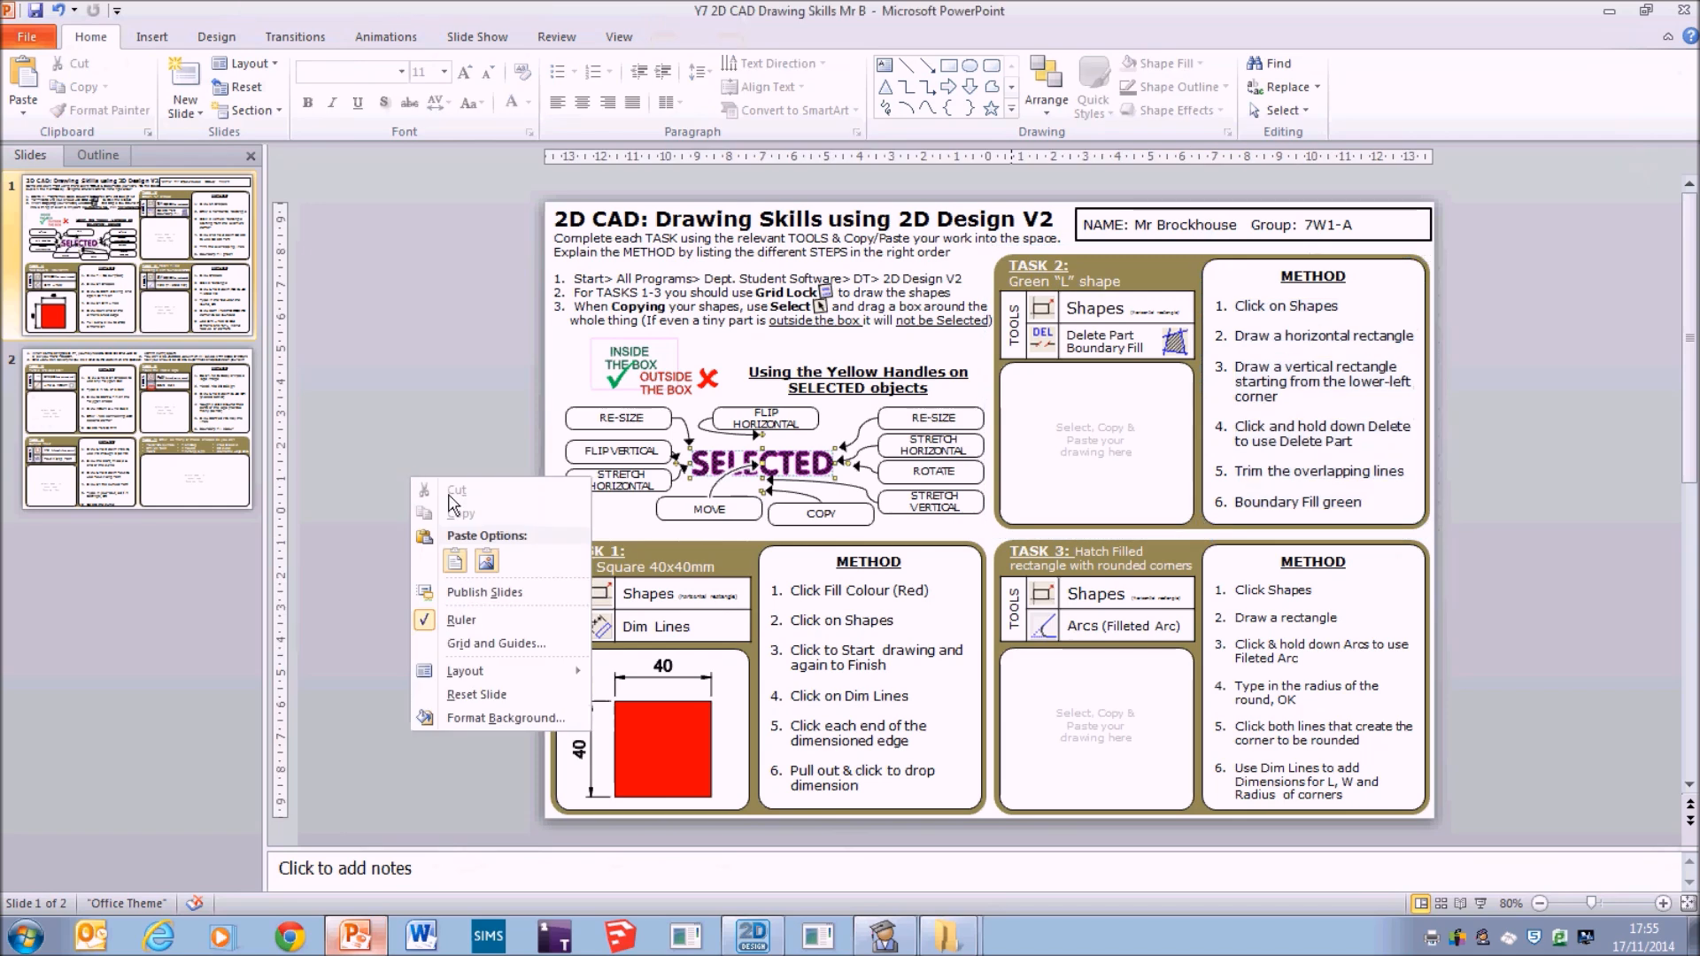
{"action": "left_click", "coordinate": [490, 570]}
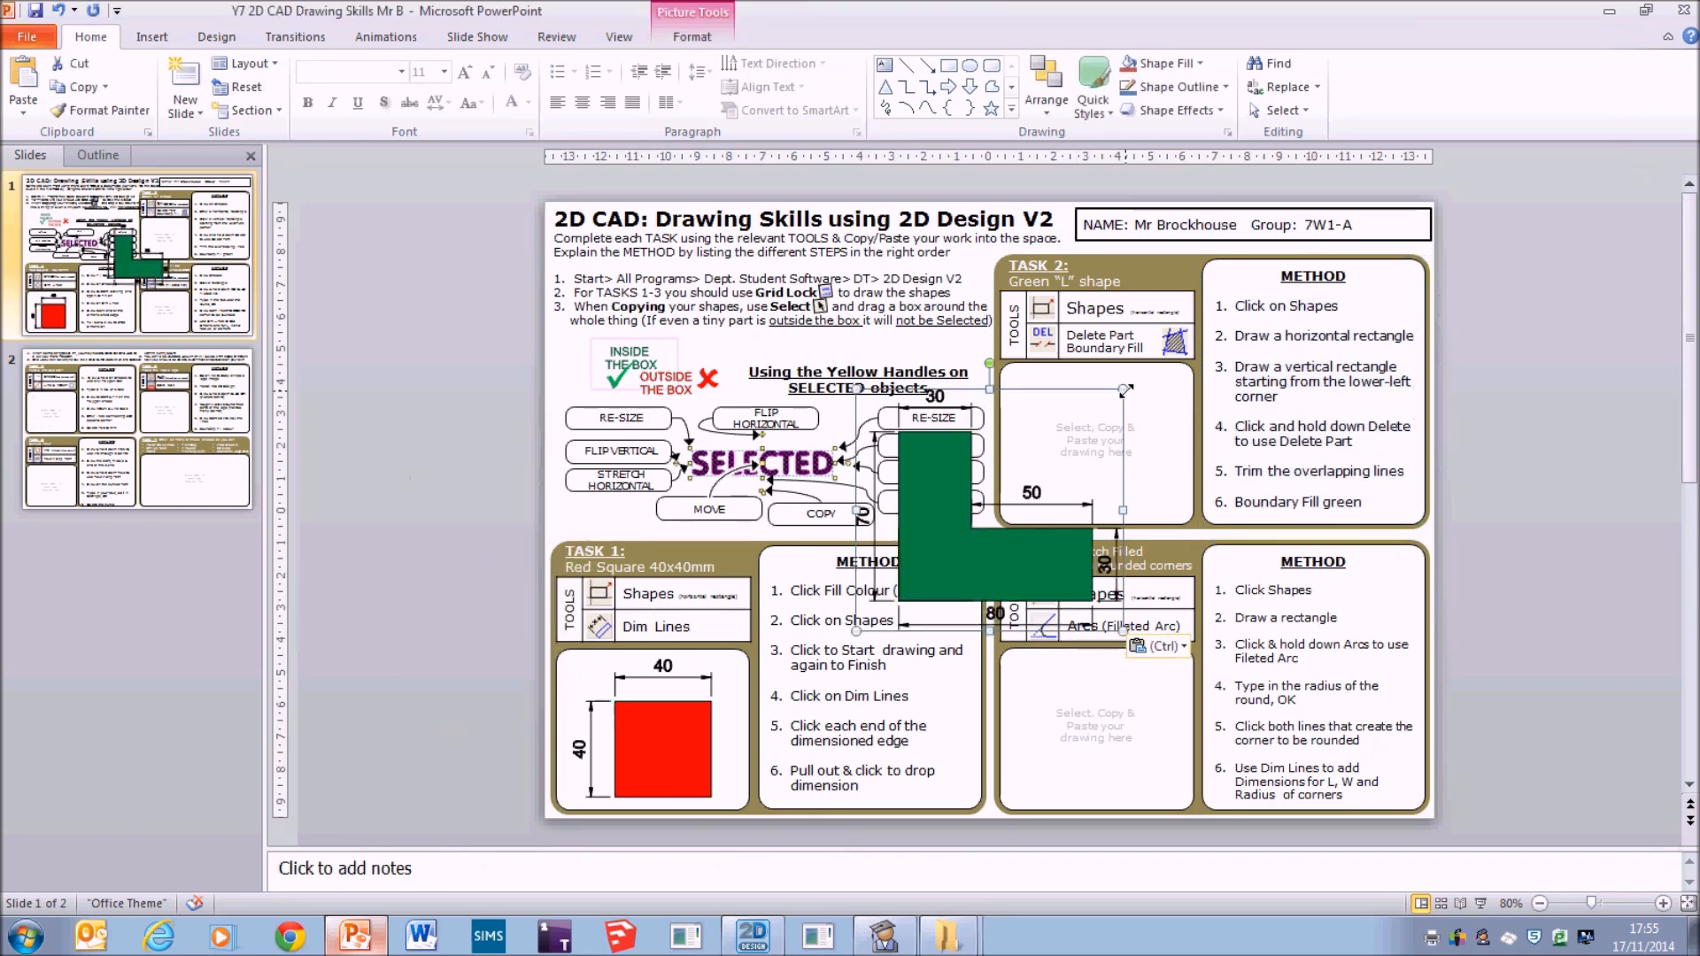
{"action": "mouse_move", "coordinate": [1123, 390]}
{"action": "left_mouse_down"}
{"action": "mouse_move", "coordinate": [1029, 443]}
{"action": "mouse_move", "coordinate": [978, 522]}
{"action": "mouse_move", "coordinate": [1001, 531]}
{"action": "mouse_move", "coordinate": [1086, 438]}
{"action": "left_mouse_up"}
{"action": "left_click_drag", "start_coordinate": [1151, 379], "coordinate": [1157, 379]}
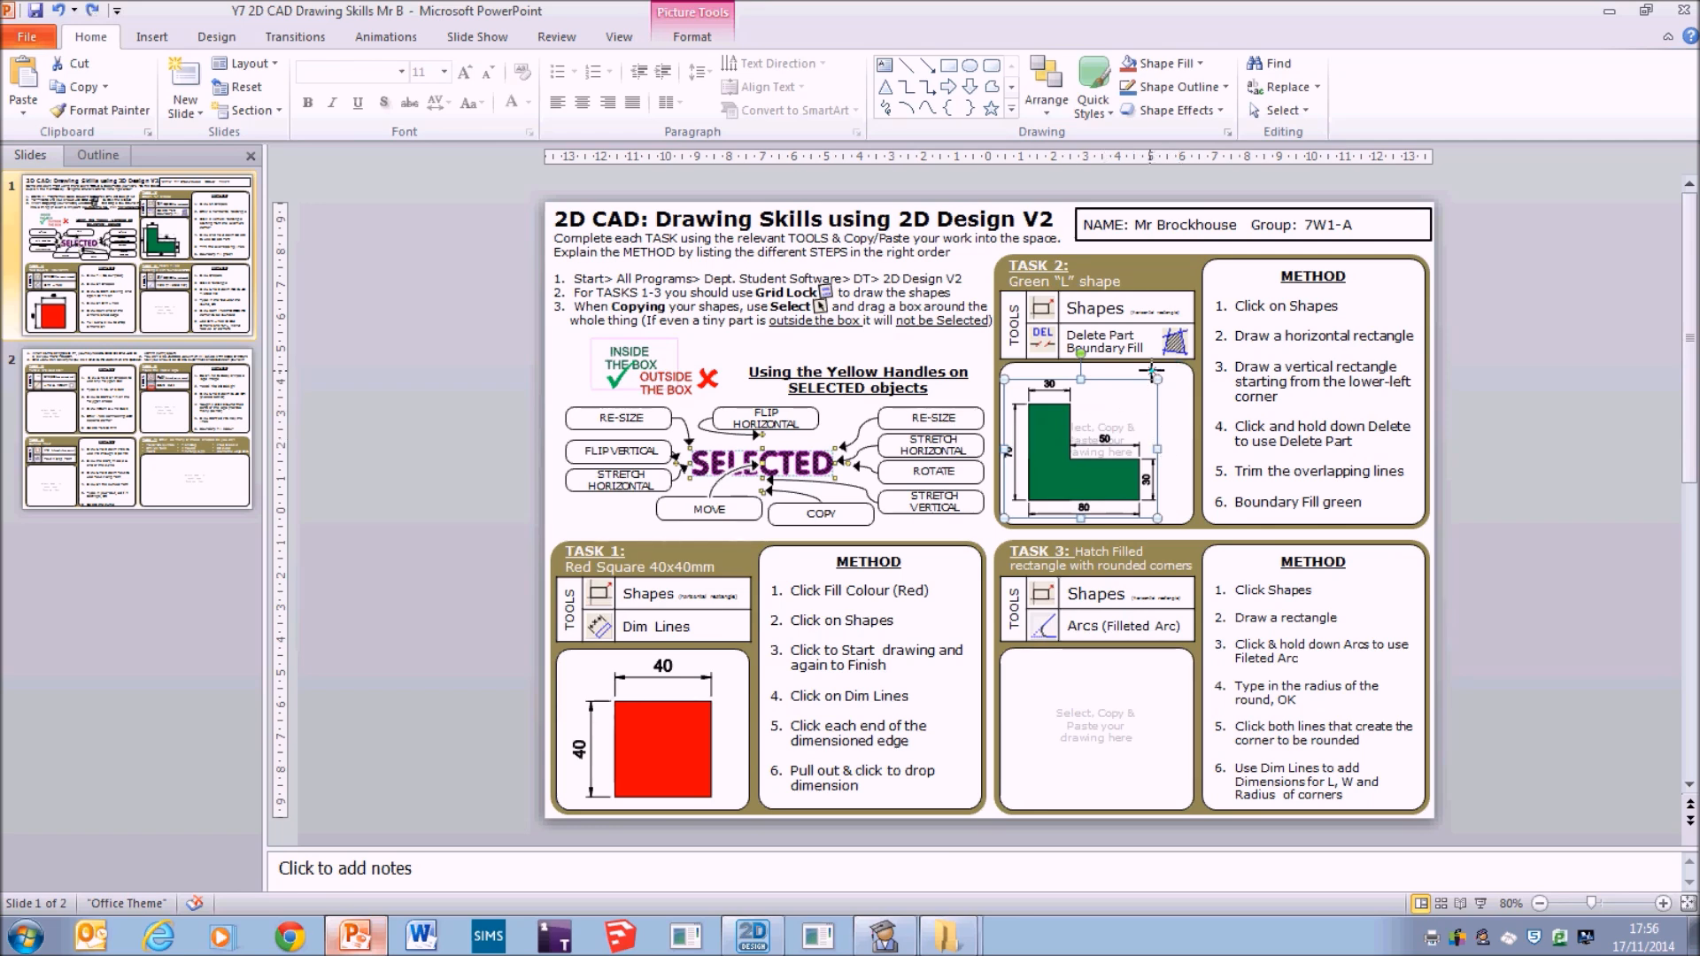
{"action": "left_click_drag", "start_coordinate": [1158, 379], "coordinate": [1170, 367]}
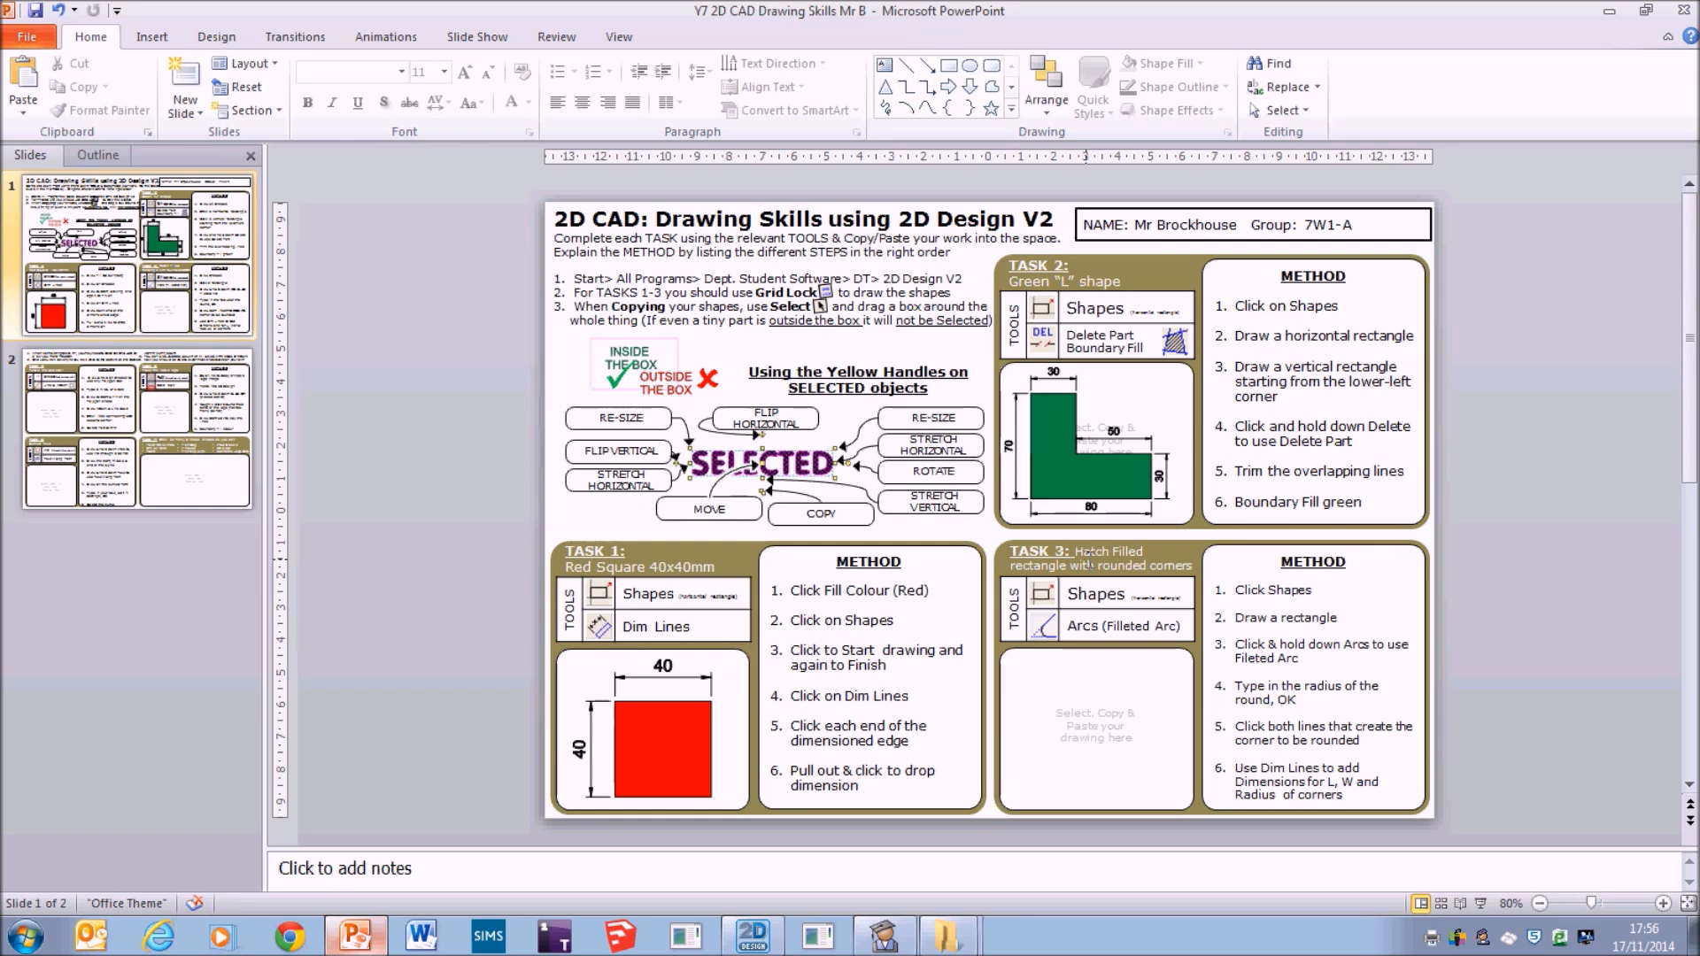
Review the Task 3 heading for the hatch-filled rectangle with rounded corners, and clear the selection in 2D Design.
{"action": "left_click", "coordinate": [1046, 558]}
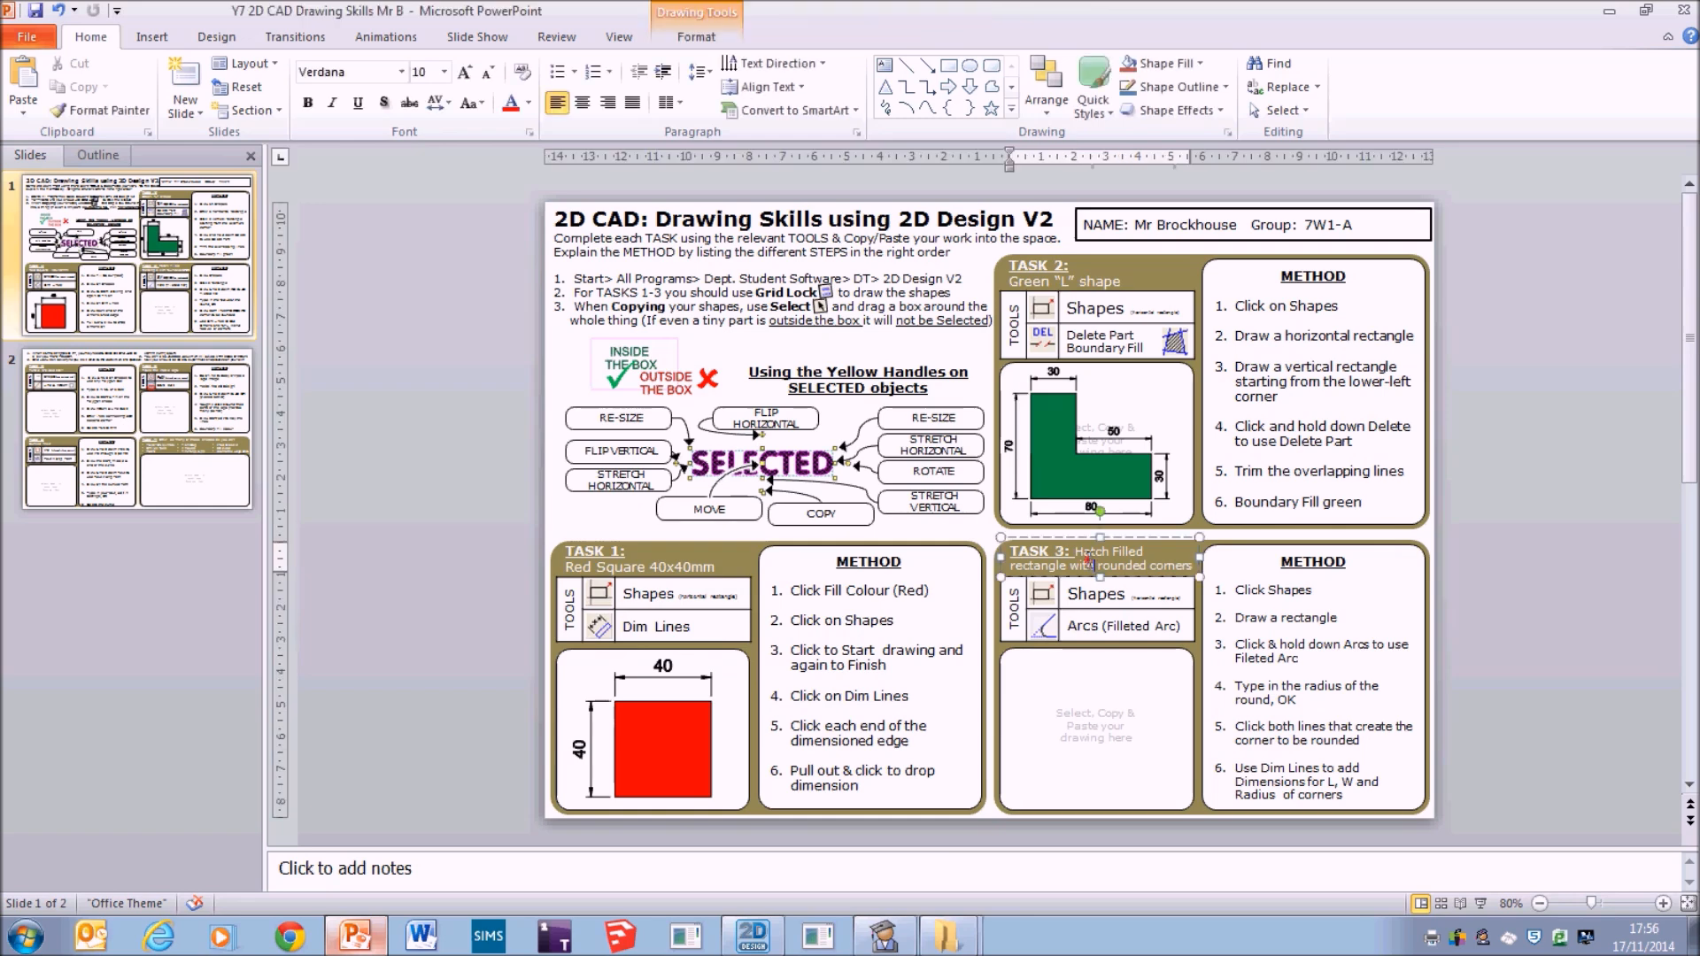
{"action": "left_click_drag", "start_coordinate": [1012, 550], "coordinate": [1161, 569]}
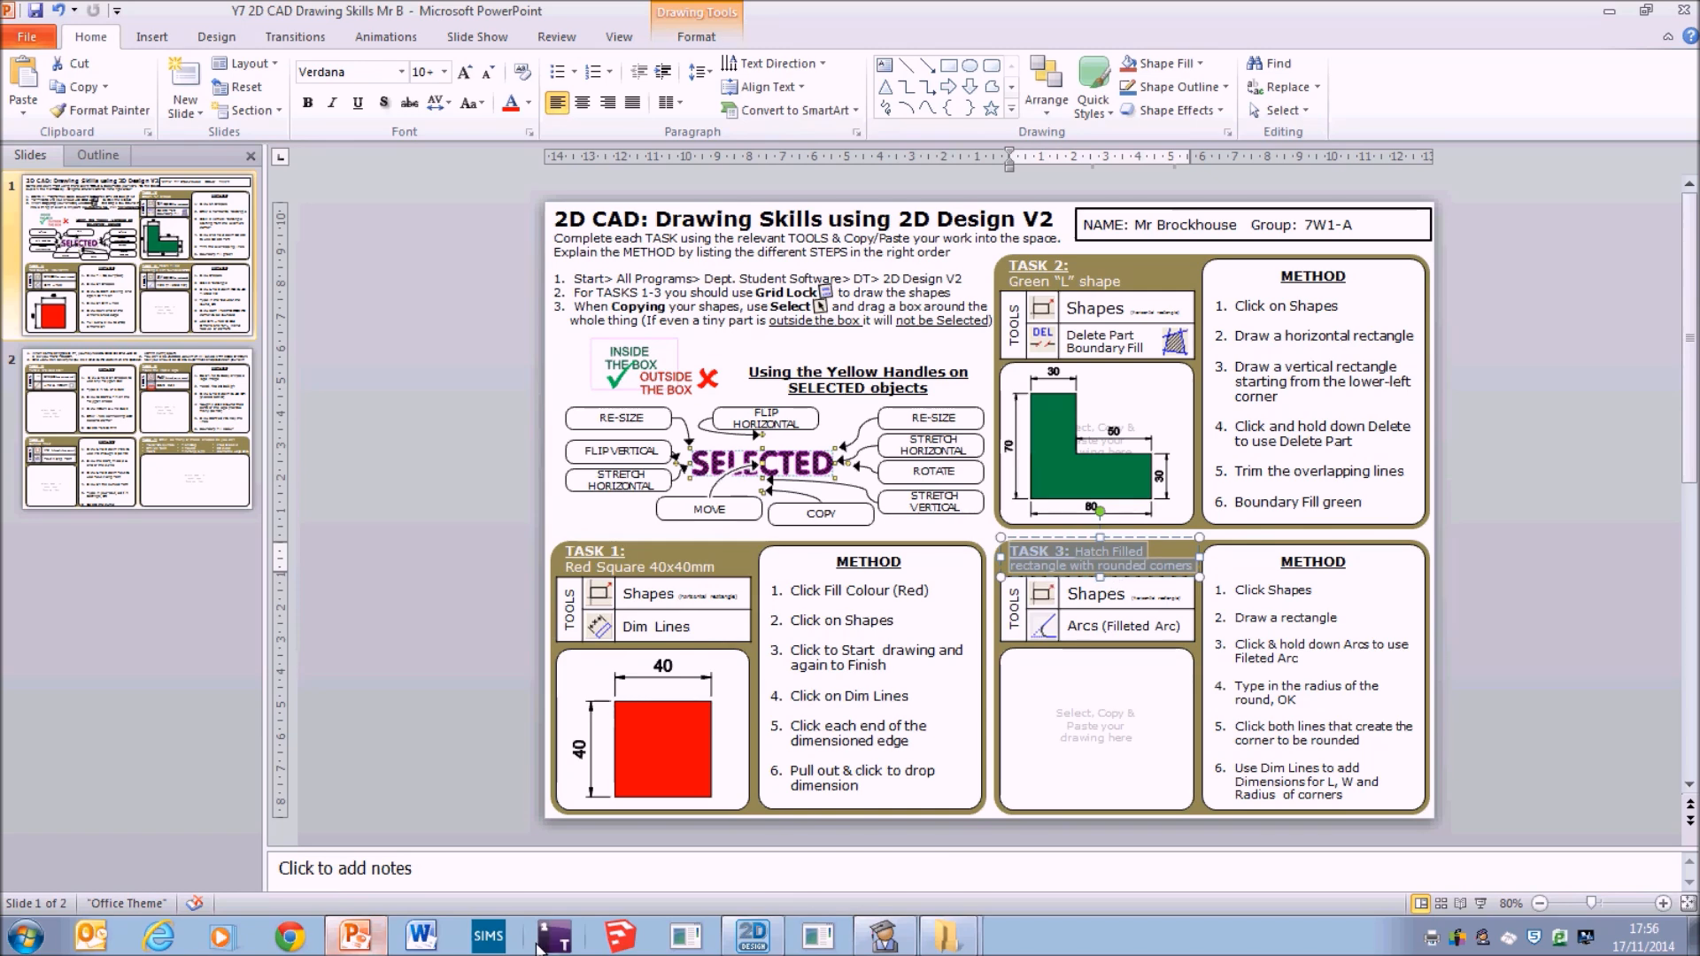
{"action": "left_click", "coordinate": [757, 938]}
{"action": "left_click", "coordinate": [672, 672]}
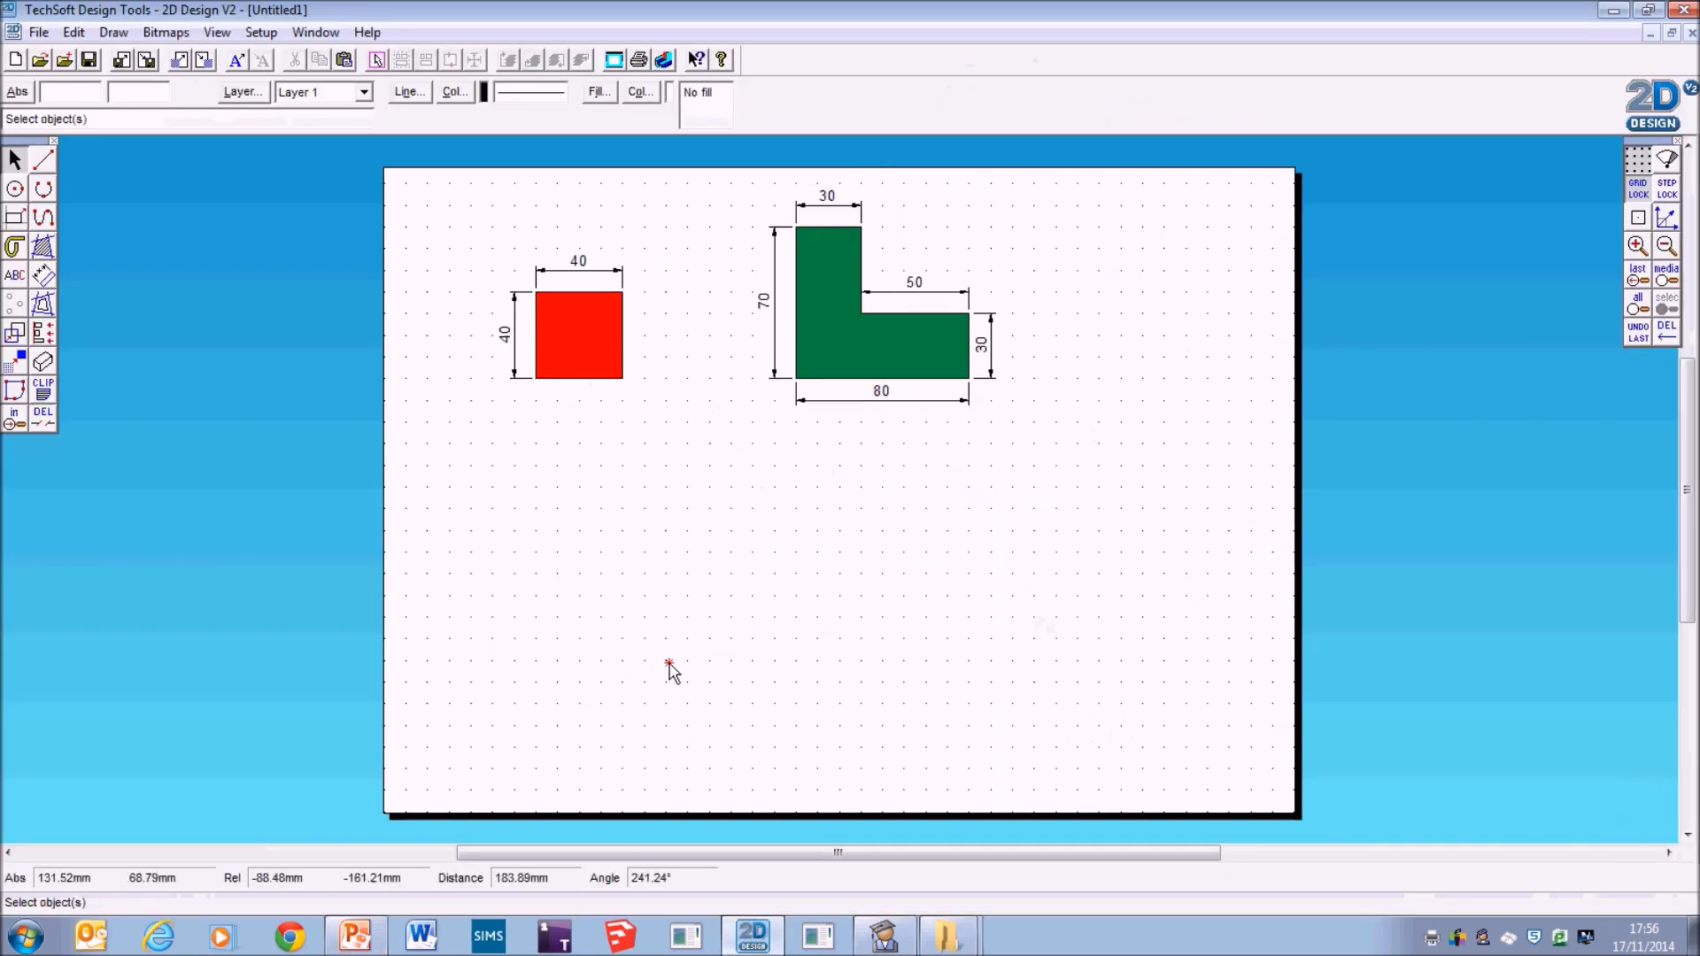
{"action": "left_click", "coordinate": [356, 936]}
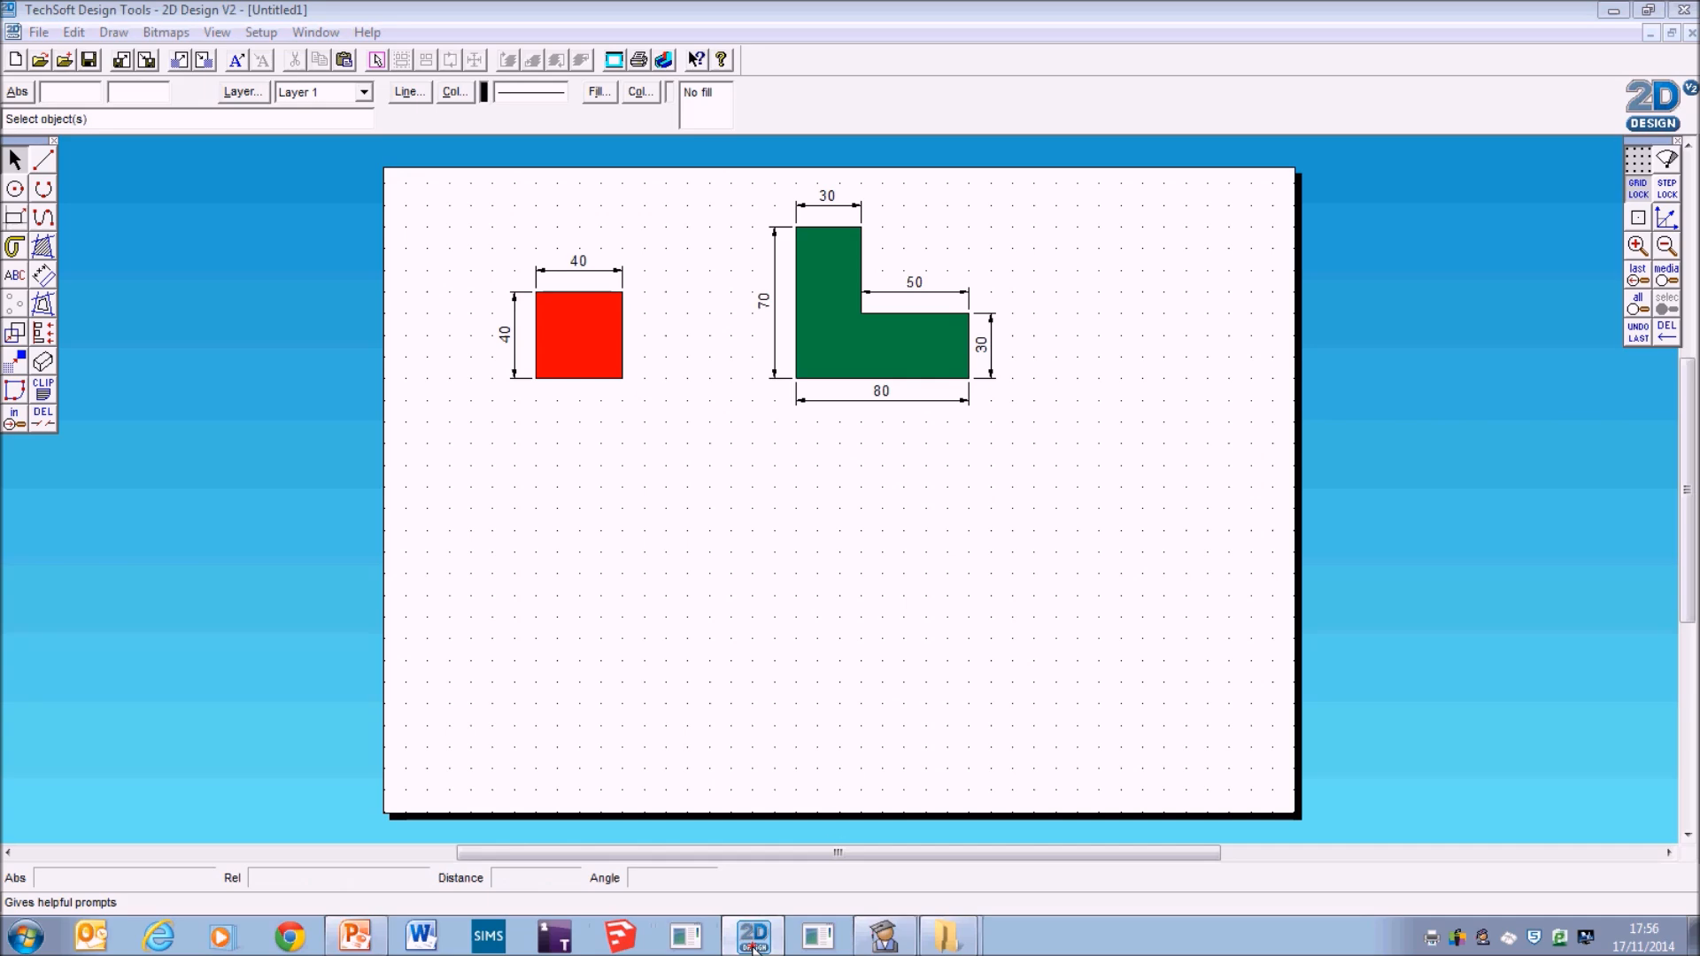
Highlight Task 3's first three method steps, switch to 2D Design and draw a rectangle 50 mm wide and 70 mm high beside the green L.
{"action": "left_click_drag", "start_coordinate": [1235, 590], "coordinate": [1318, 659]}
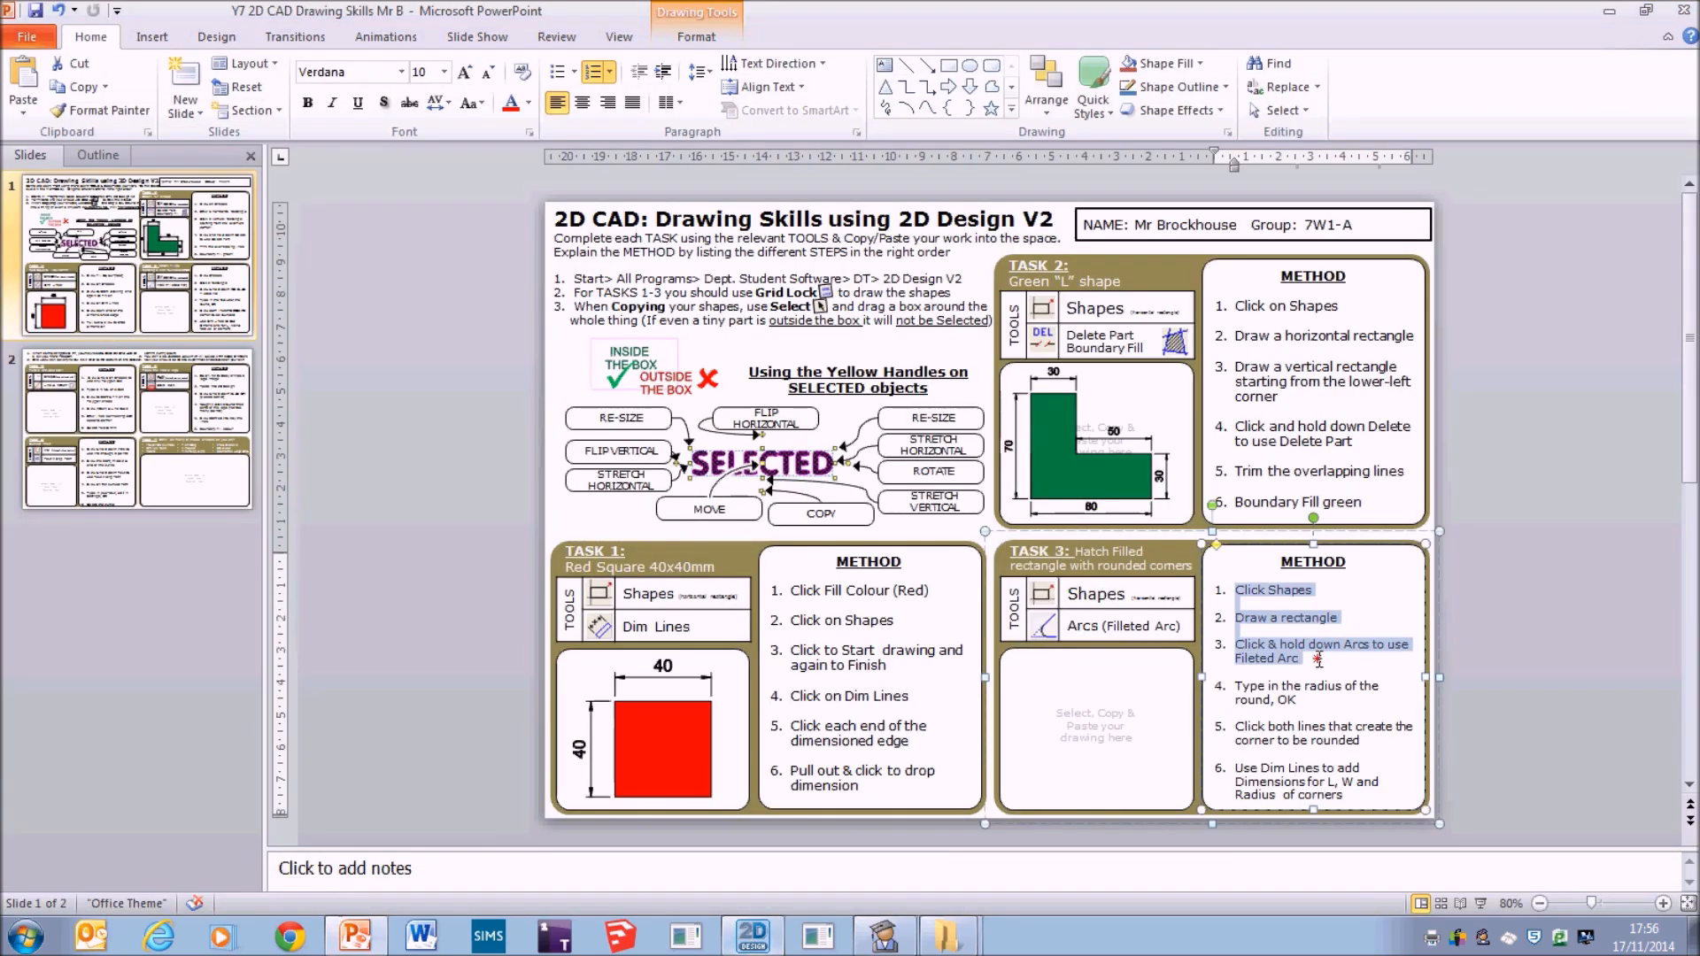
{"action": "left_click", "coordinate": [751, 936]}
{"action": "left_click", "coordinate": [16, 217]}
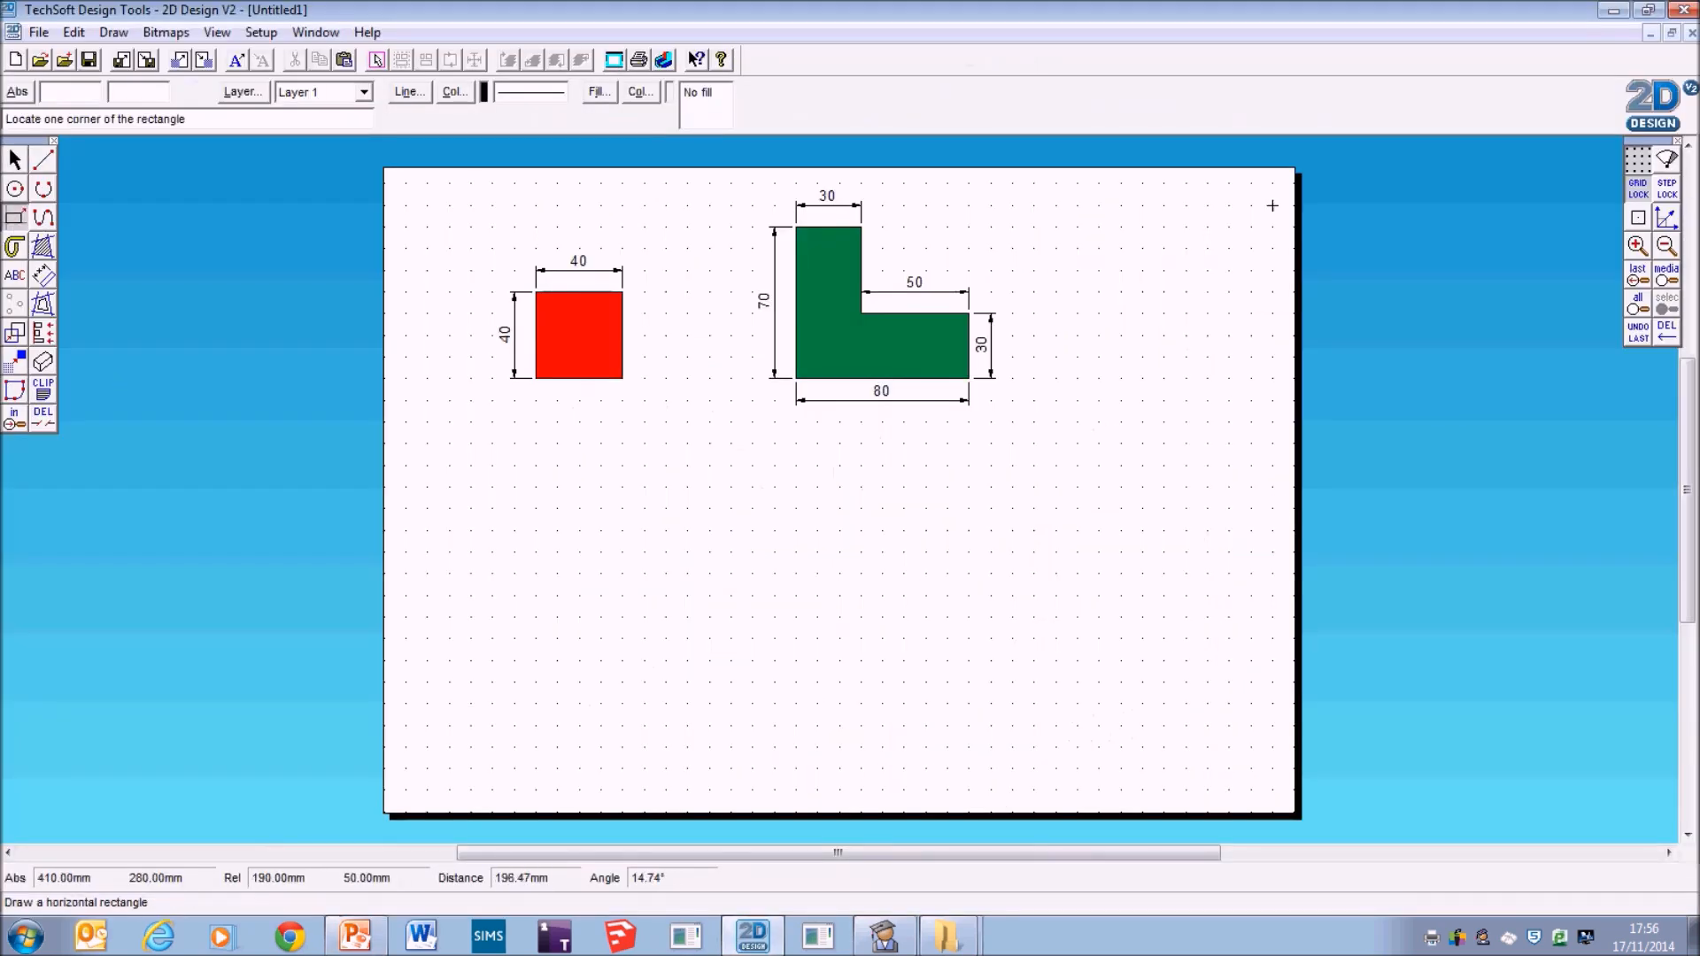
{"action": "left_click", "coordinate": [1121, 205]}
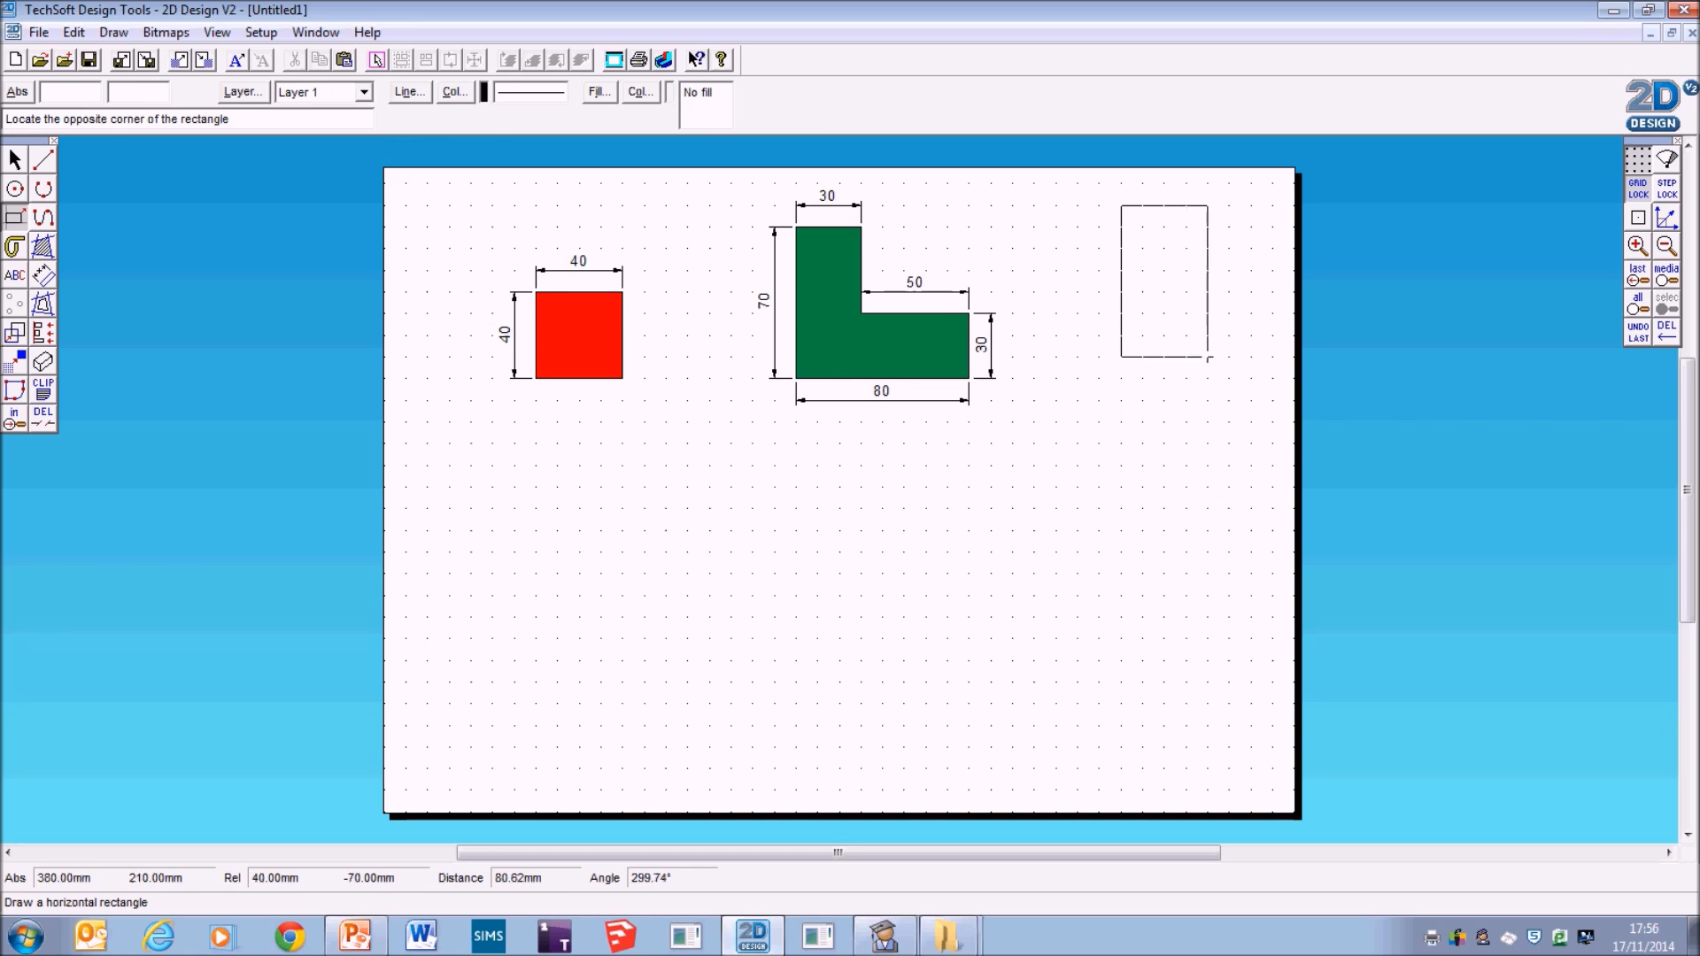
{"action": "left_click", "coordinate": [1230, 358]}
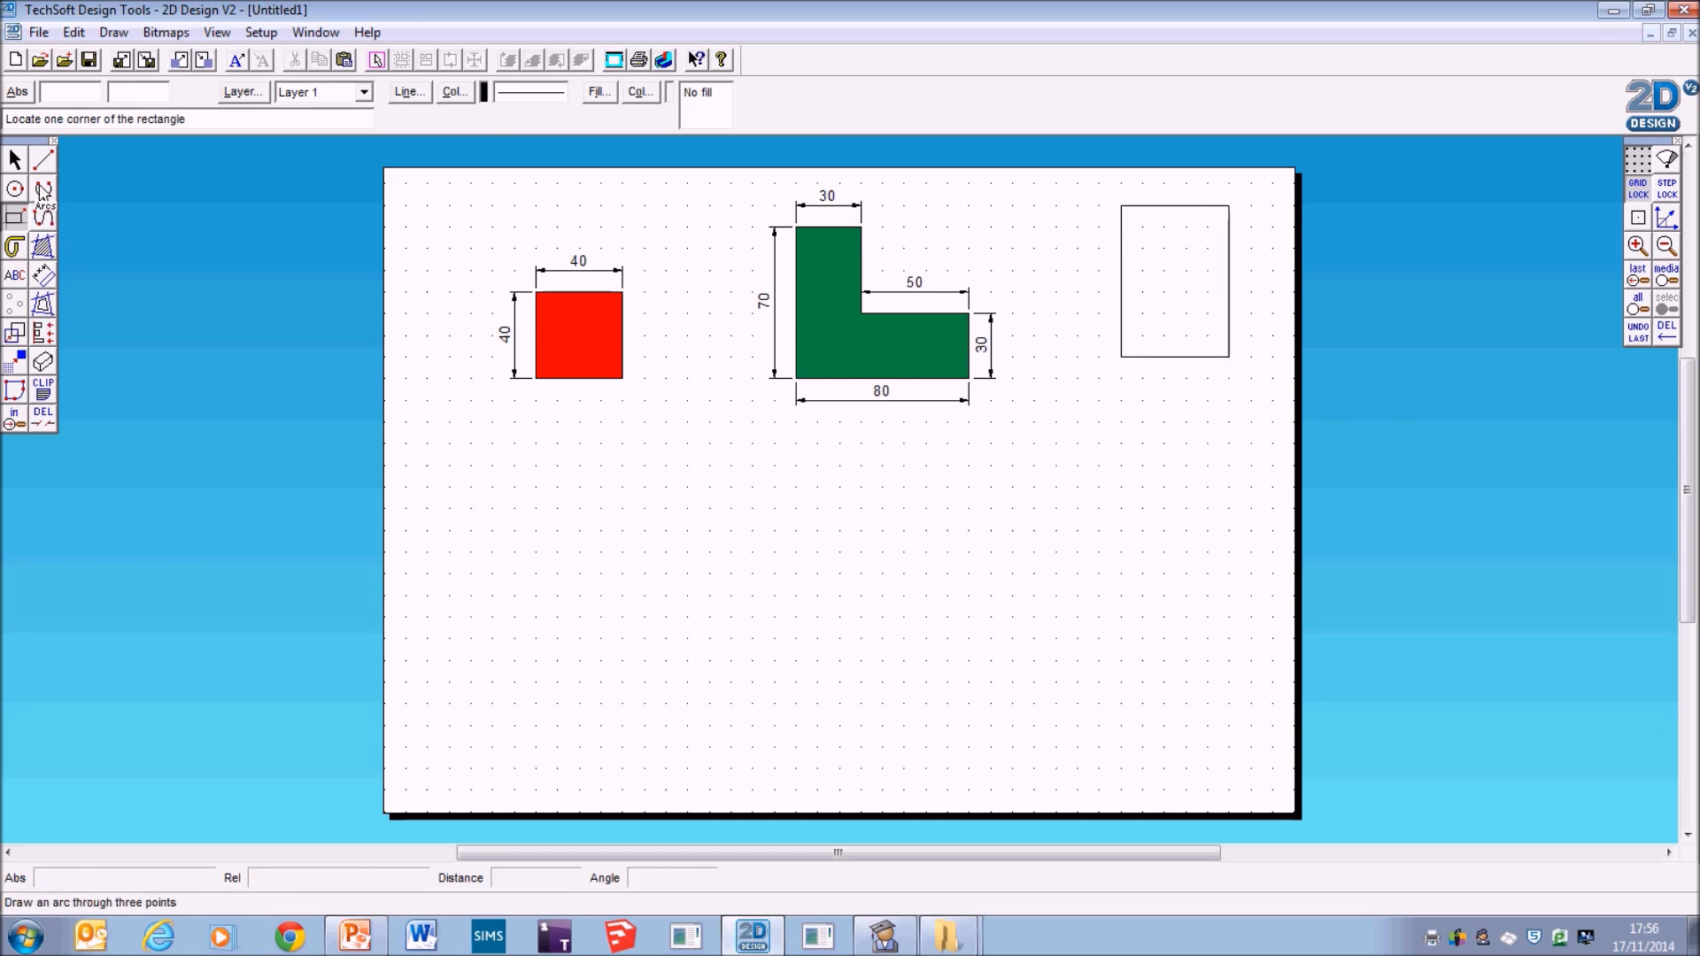
Round both upper corners of the new rectangle with filleted arcs of 10 mm radius.
{"action": "left_click", "coordinate": [45, 190]}
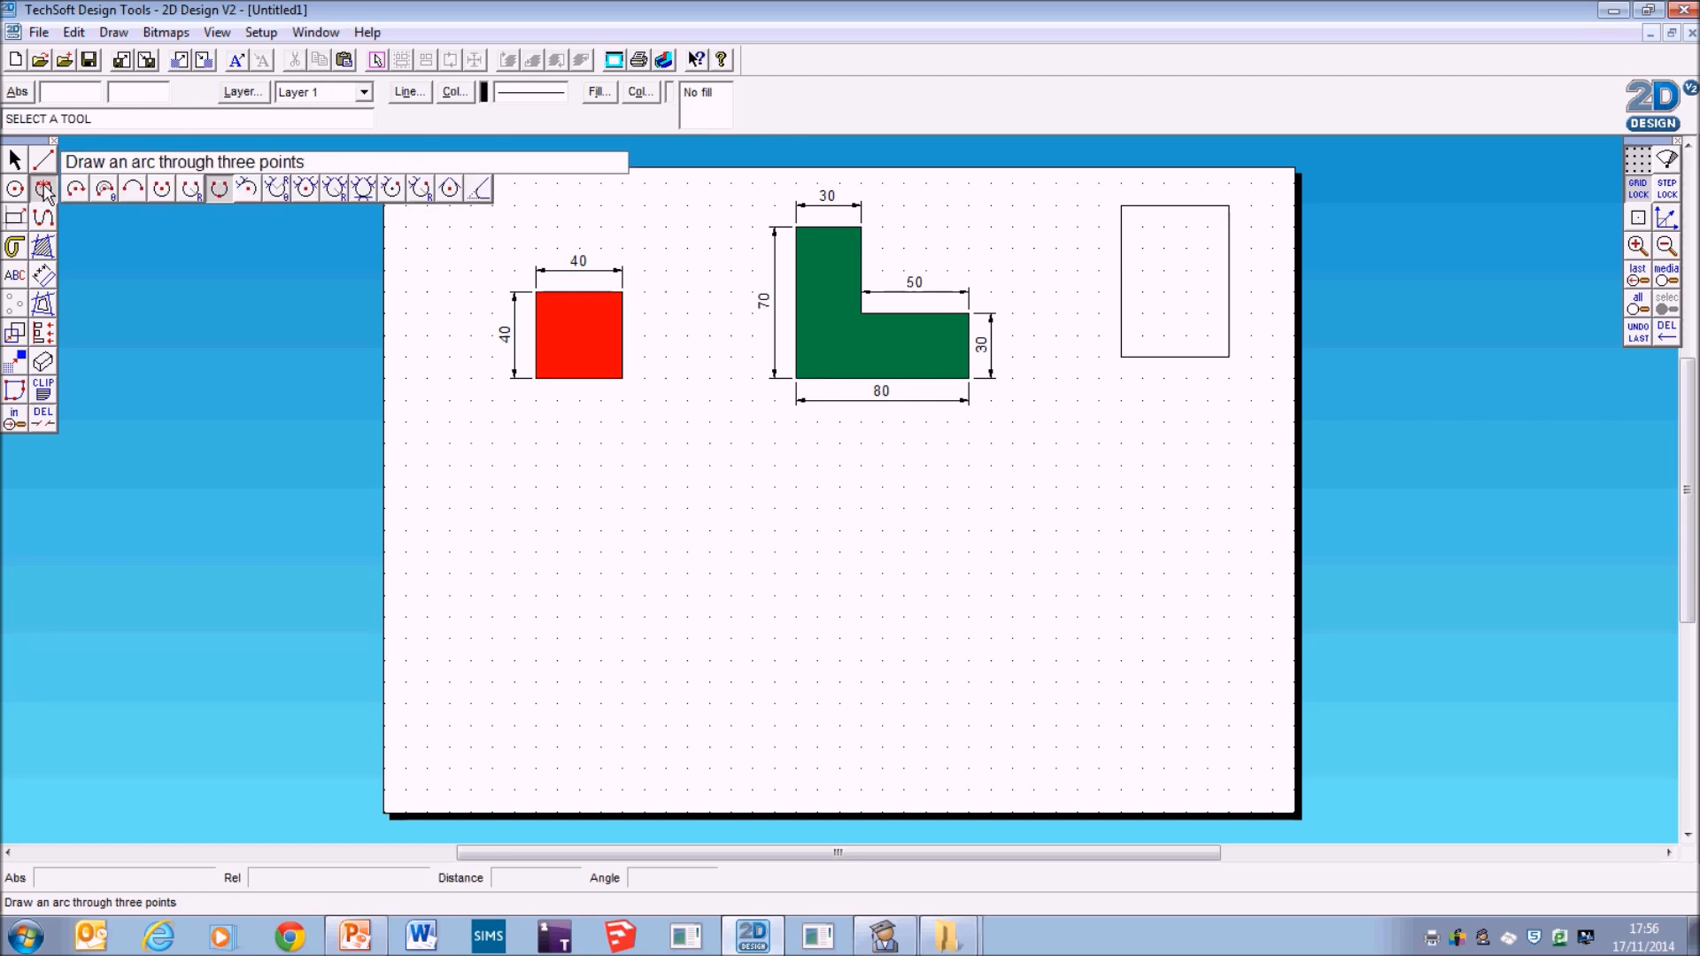
{"action": "left_click", "coordinate": [477, 189]}
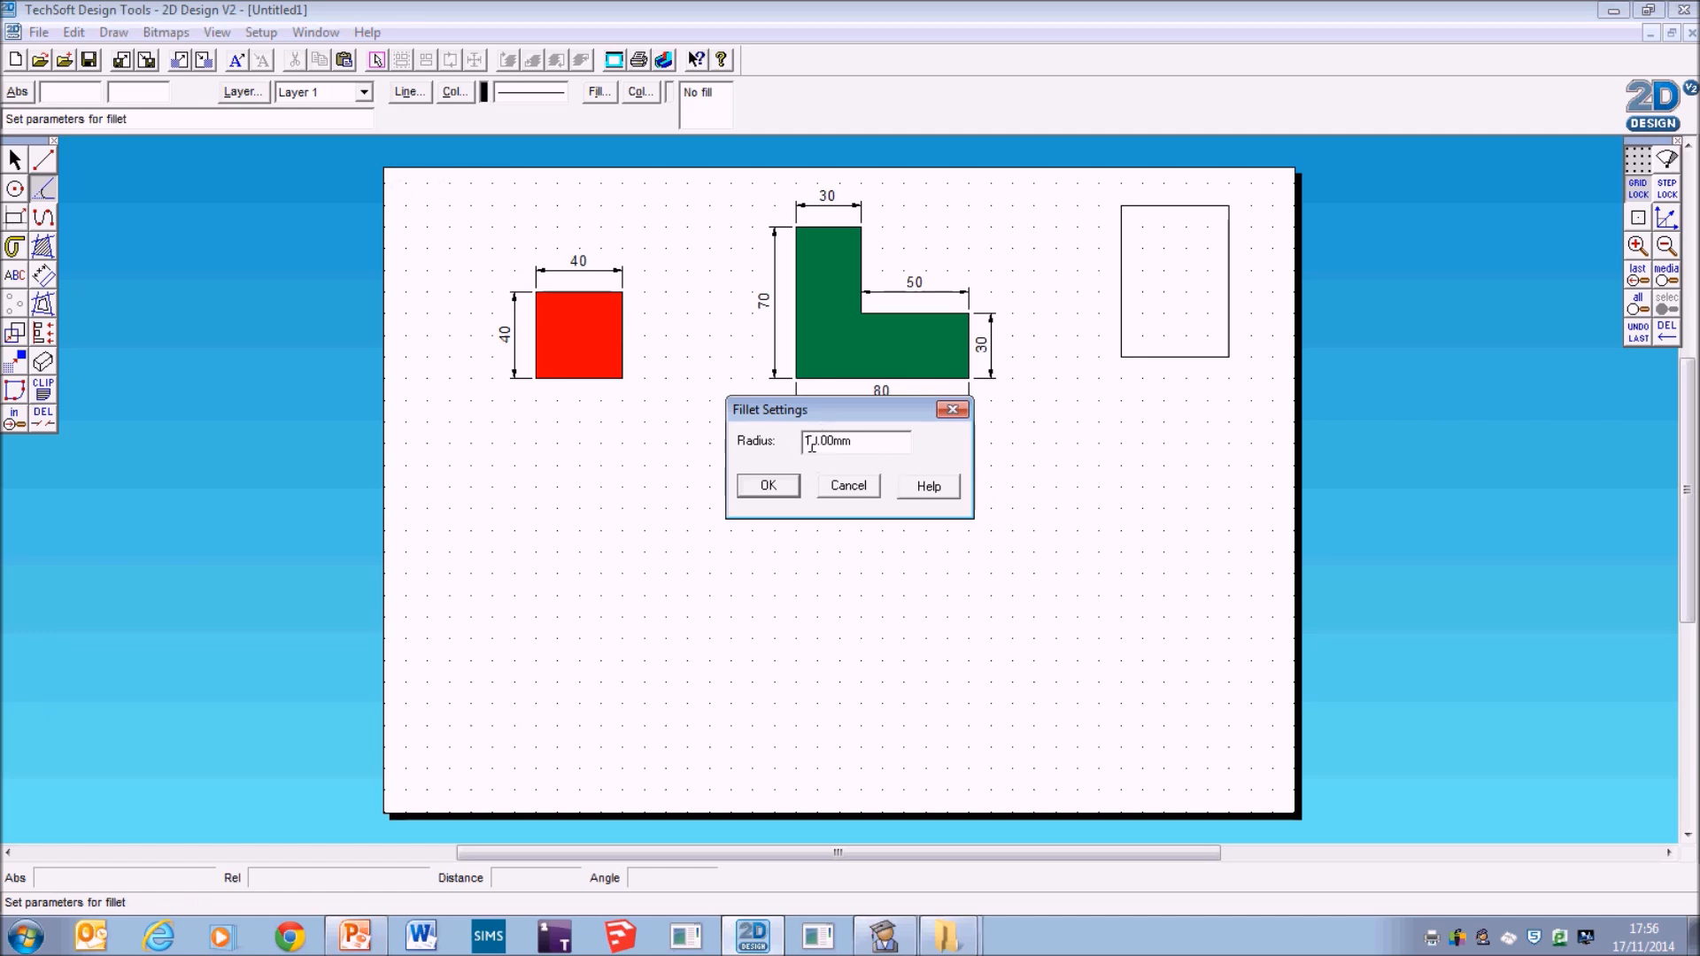
{"action": "left_click", "coordinate": [778, 494]}
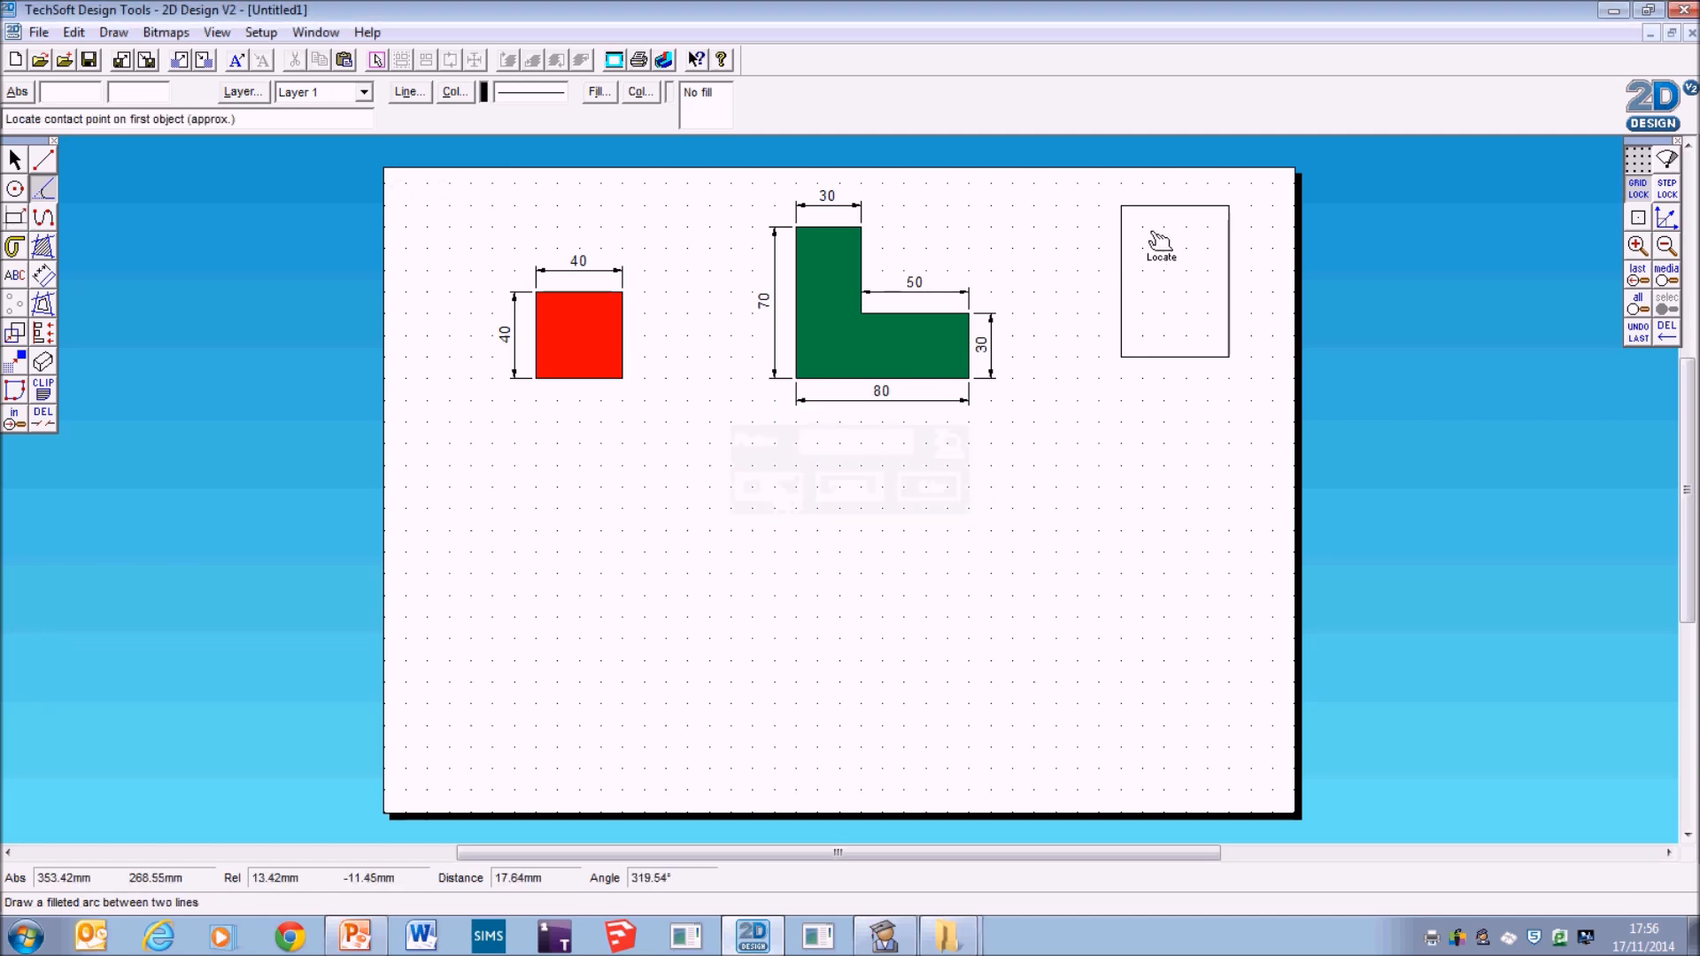
{"action": "left_click", "coordinate": [1147, 207]}
{"action": "left_click", "coordinate": [1122, 246]}
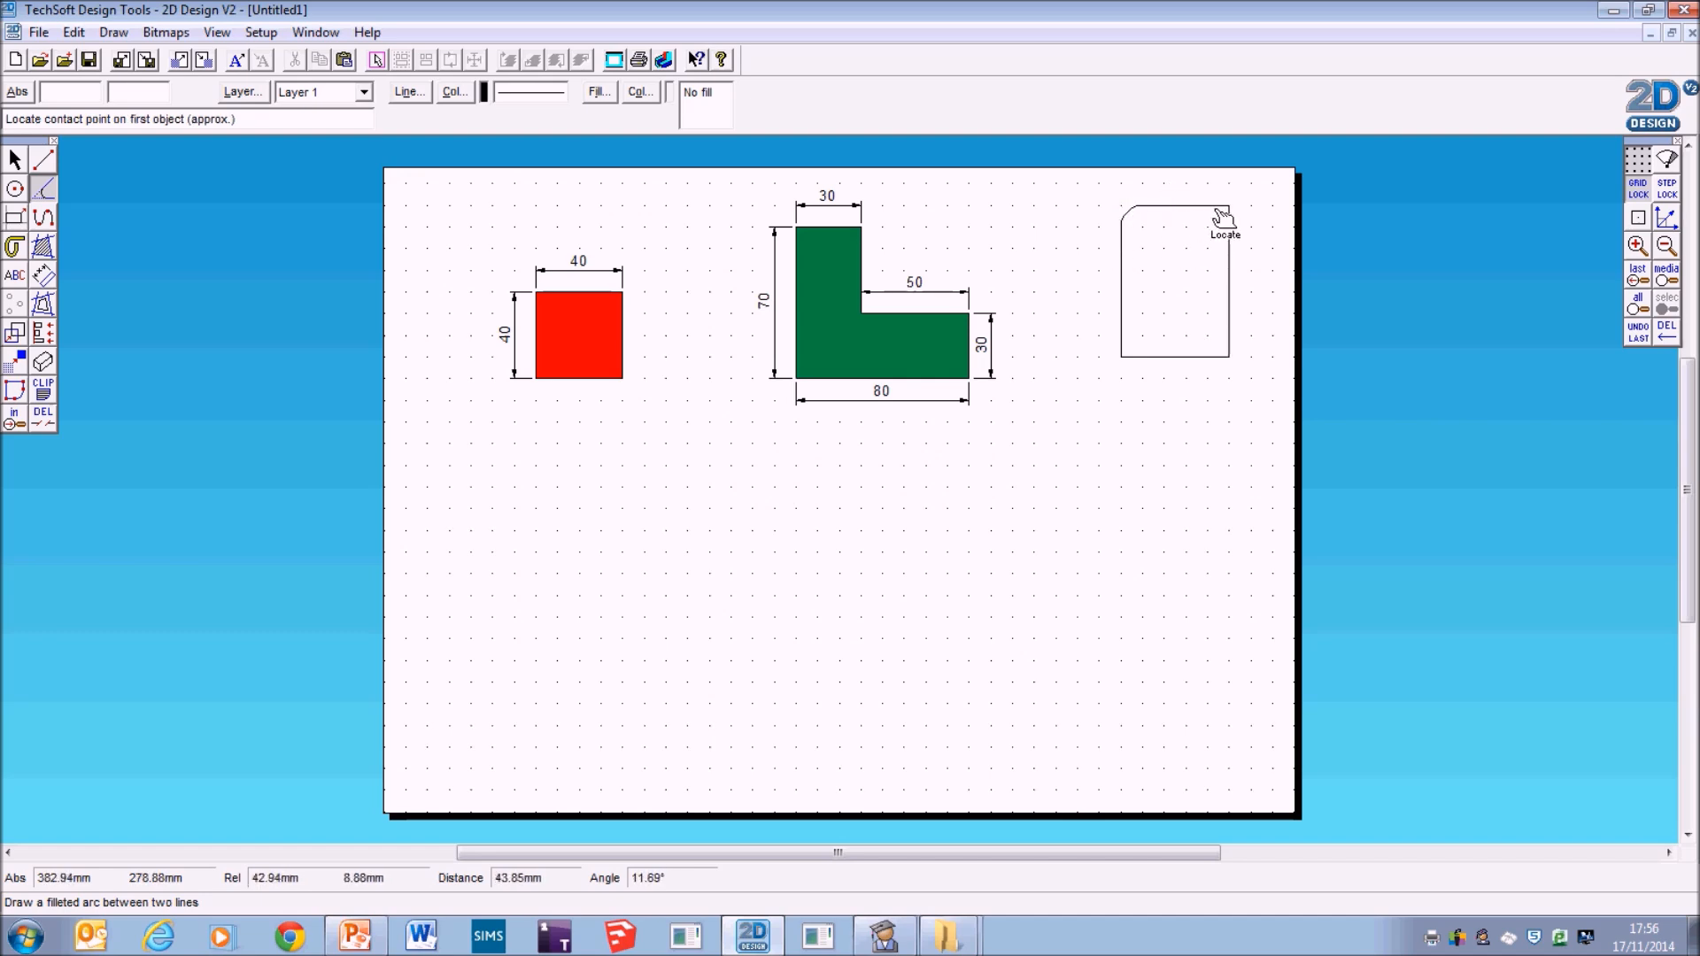
{"action": "left_click", "coordinate": [1220, 209]}
{"action": "left_click", "coordinate": [1229, 258]}
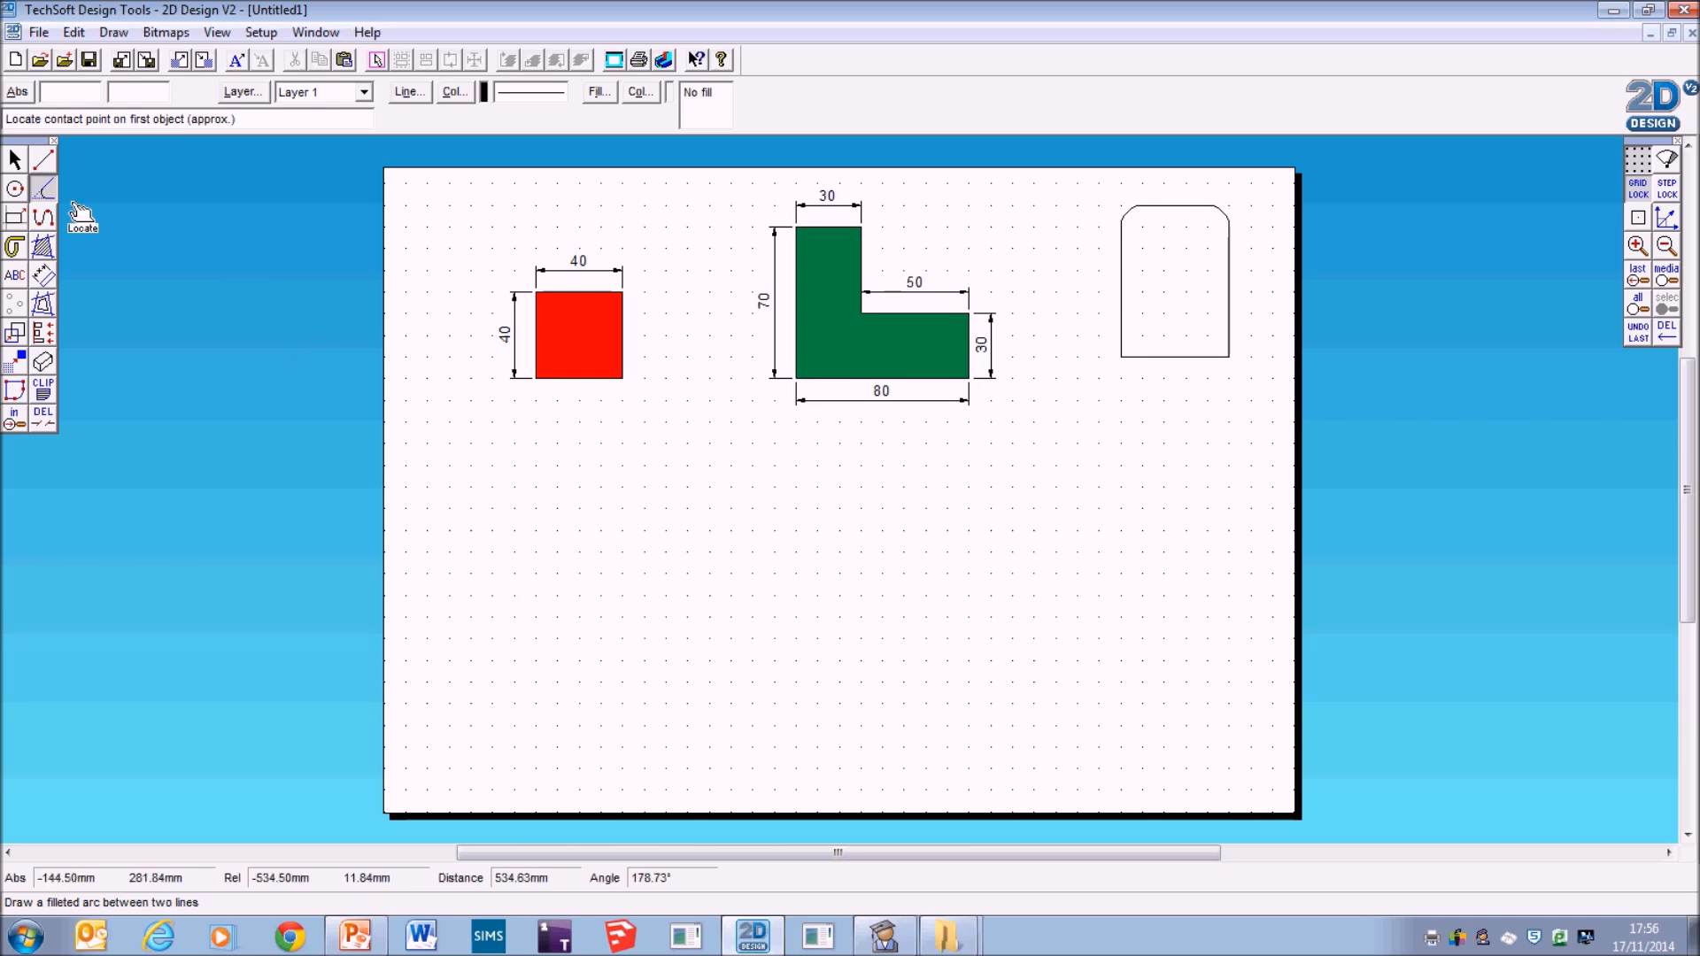
Round both lower corners of the rectangle with filleted arcs of 20 mm radius.
{"action": "double_click", "coordinate": [53, 196]}
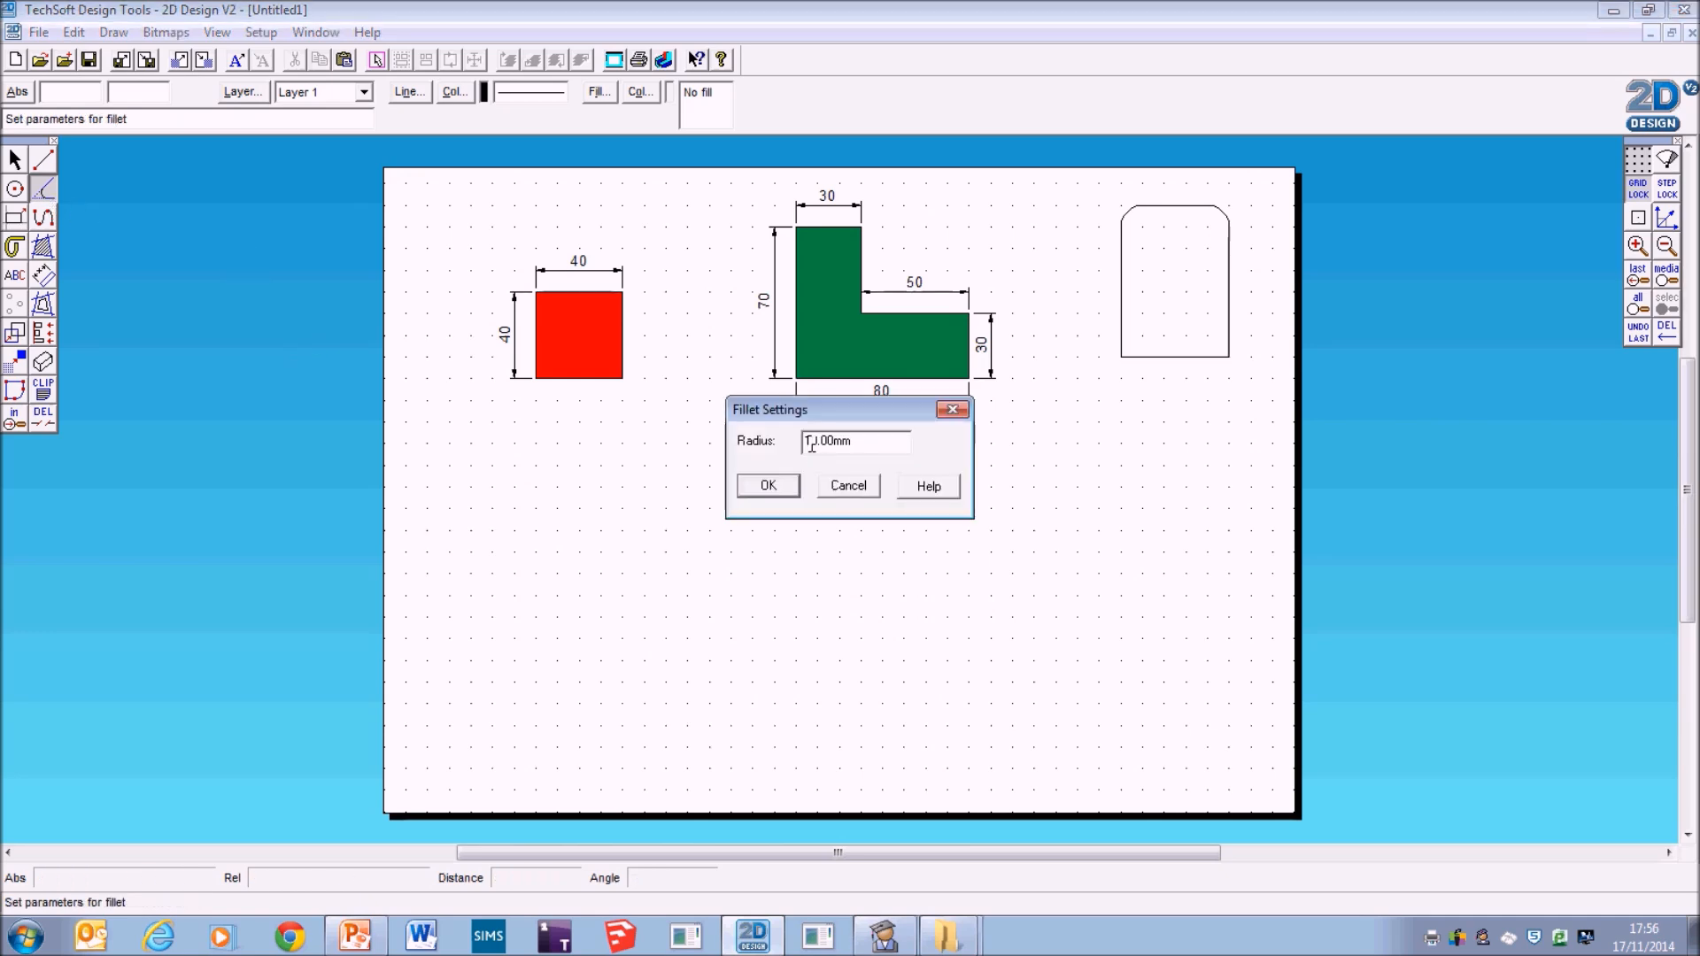
{"action": "left_click", "coordinate": [774, 489]}
{"action": "left_click", "coordinate": [1146, 357]}
{"action": "left_click", "coordinate": [1123, 335]}
{"action": "left_click", "coordinate": [1229, 341]}
{"action": "left_click", "coordinate": [1211, 357]}
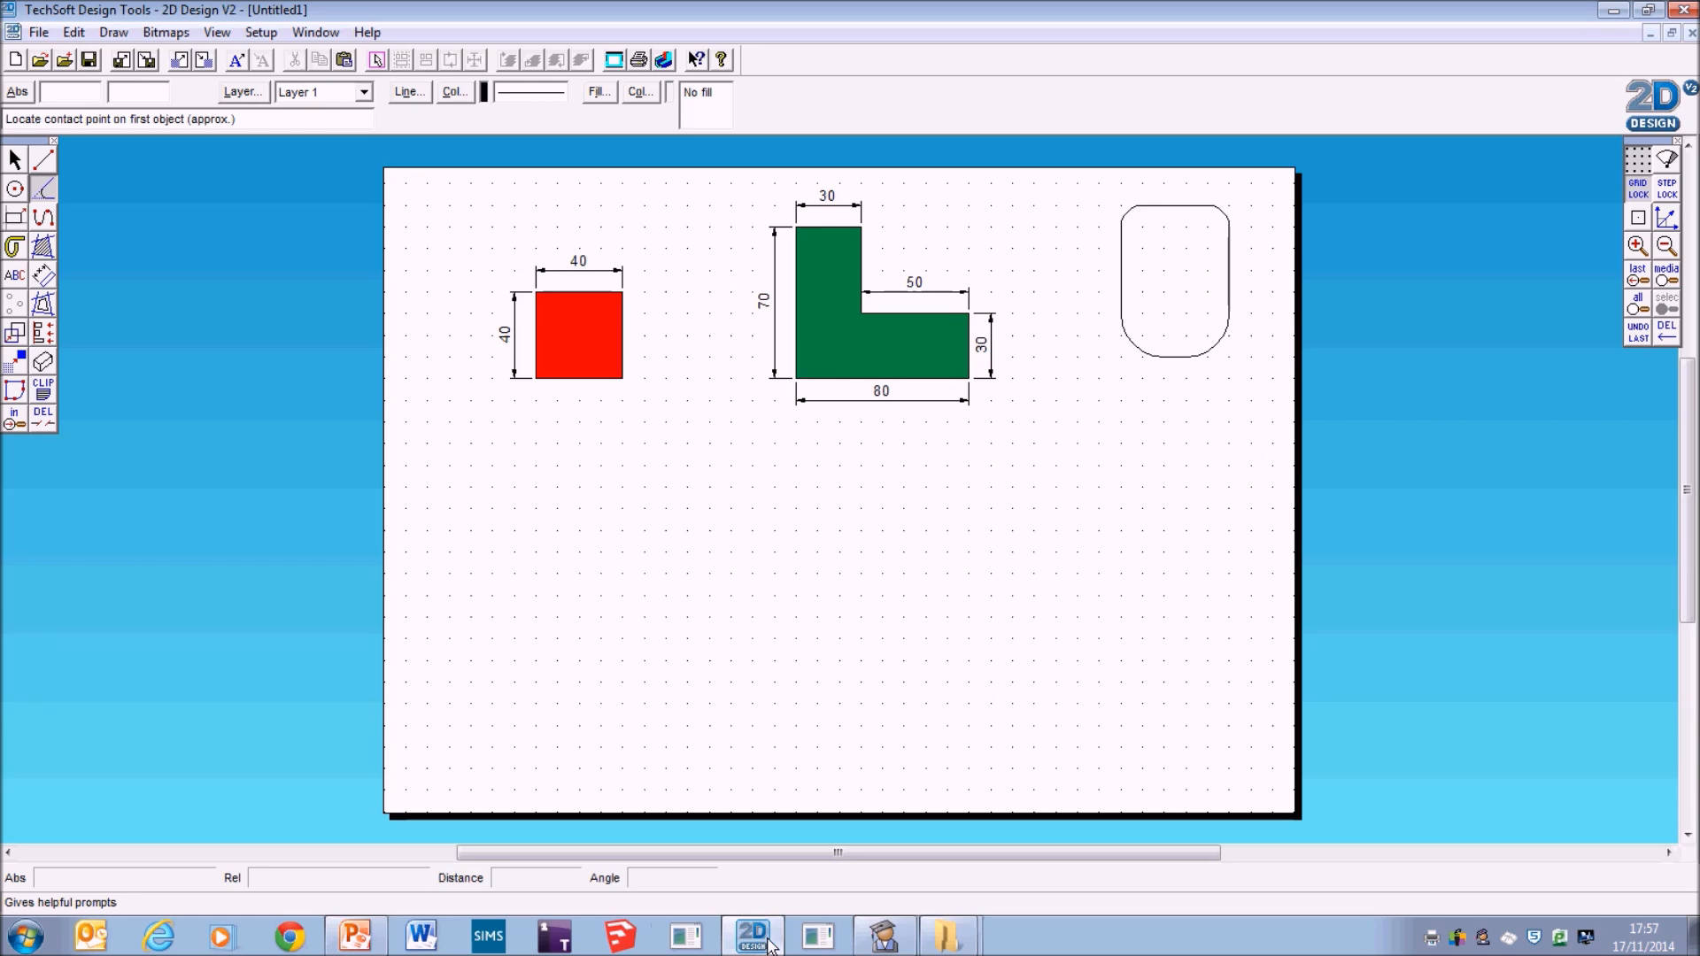
Highlight Task 3's method step 6 in PowerPoint, return to 2D Design and dimension the rounded rectangle's height and width.
{"action": "left_click", "coordinate": [759, 940]}
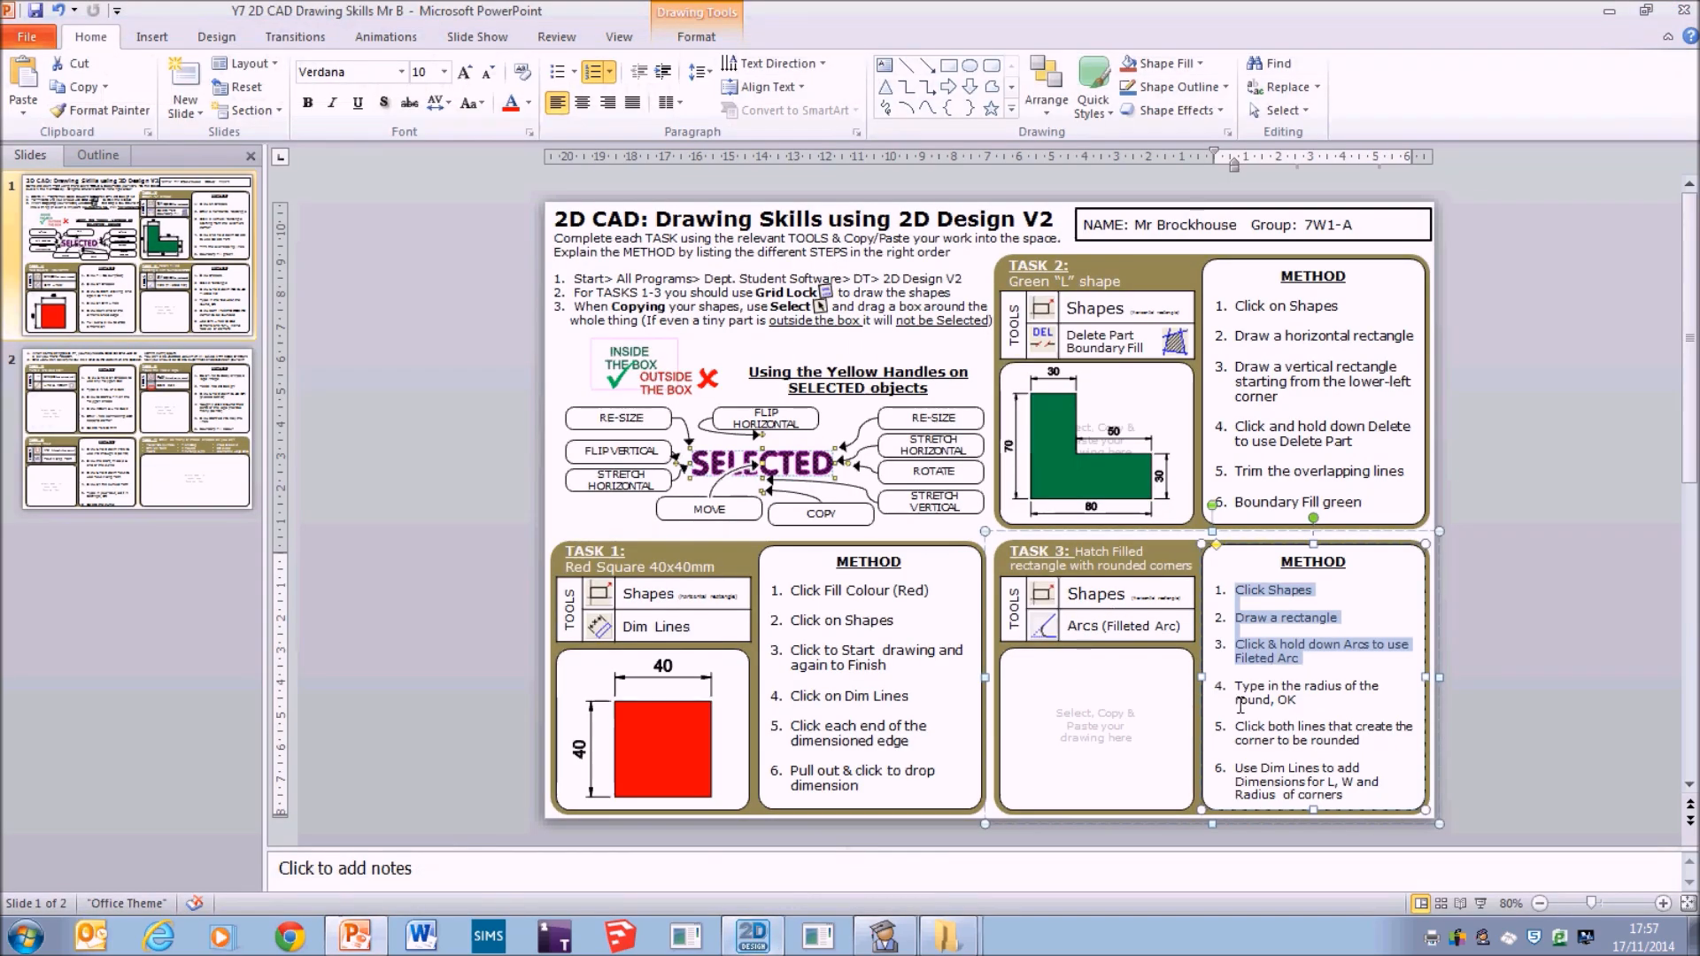
{"action": "left_click_drag", "start_coordinate": [1236, 769], "coordinate": [1354, 808]}
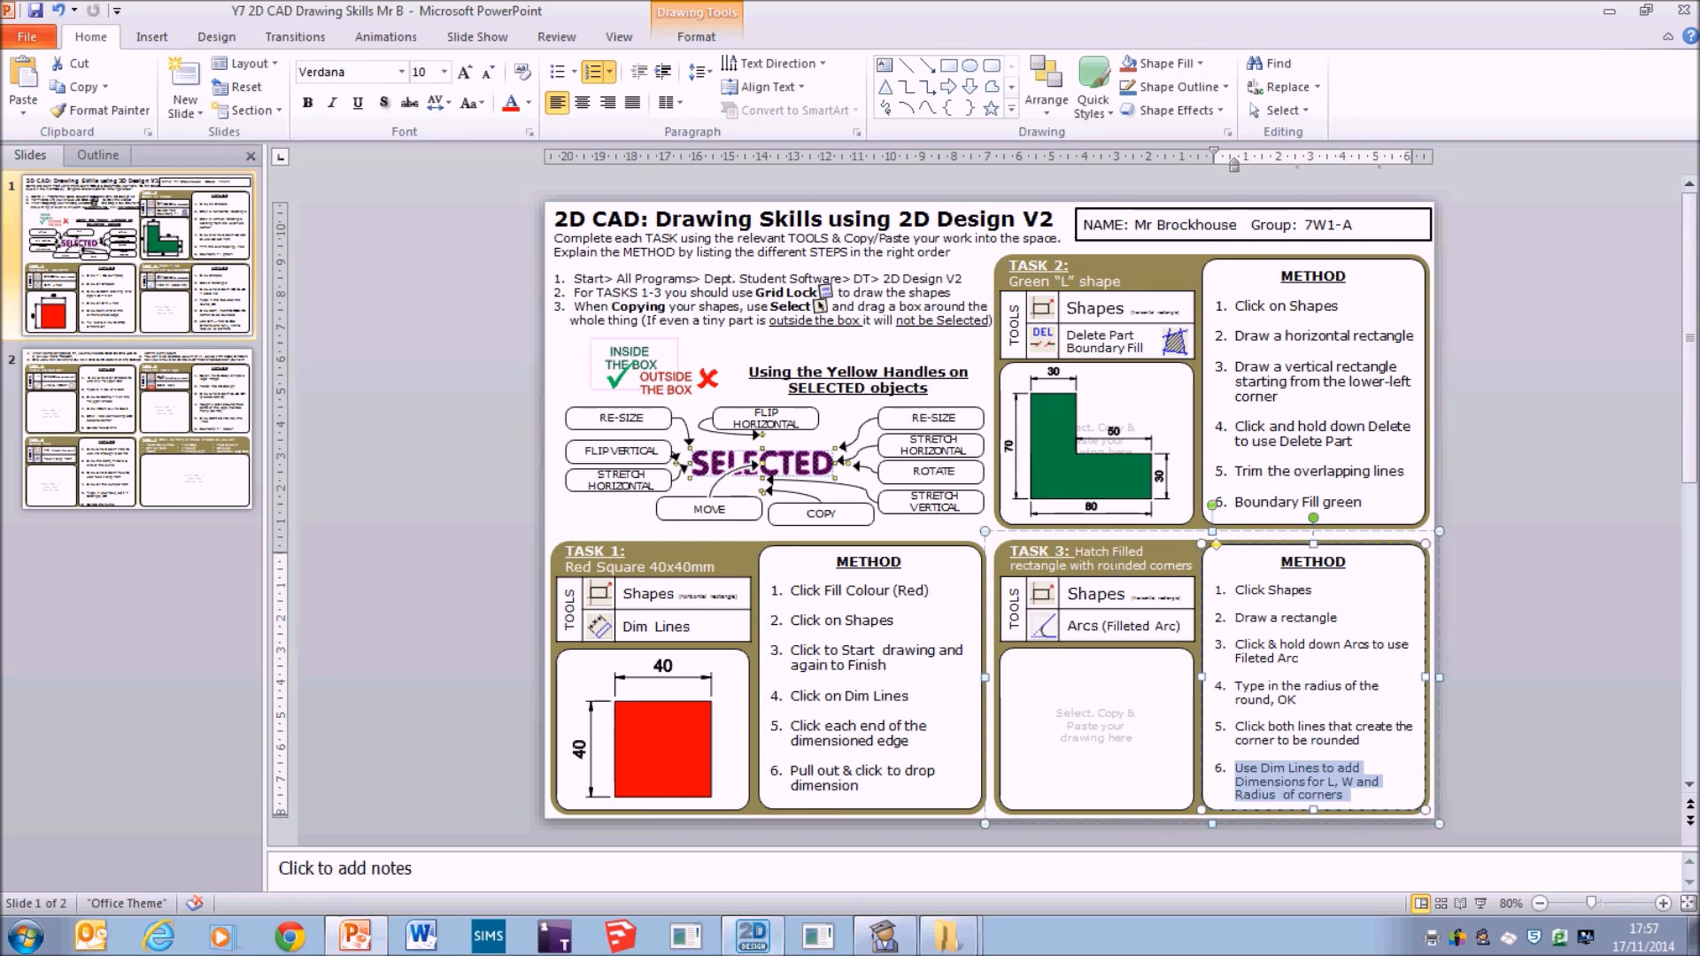
{"action": "left_click", "coordinate": [748, 937]}
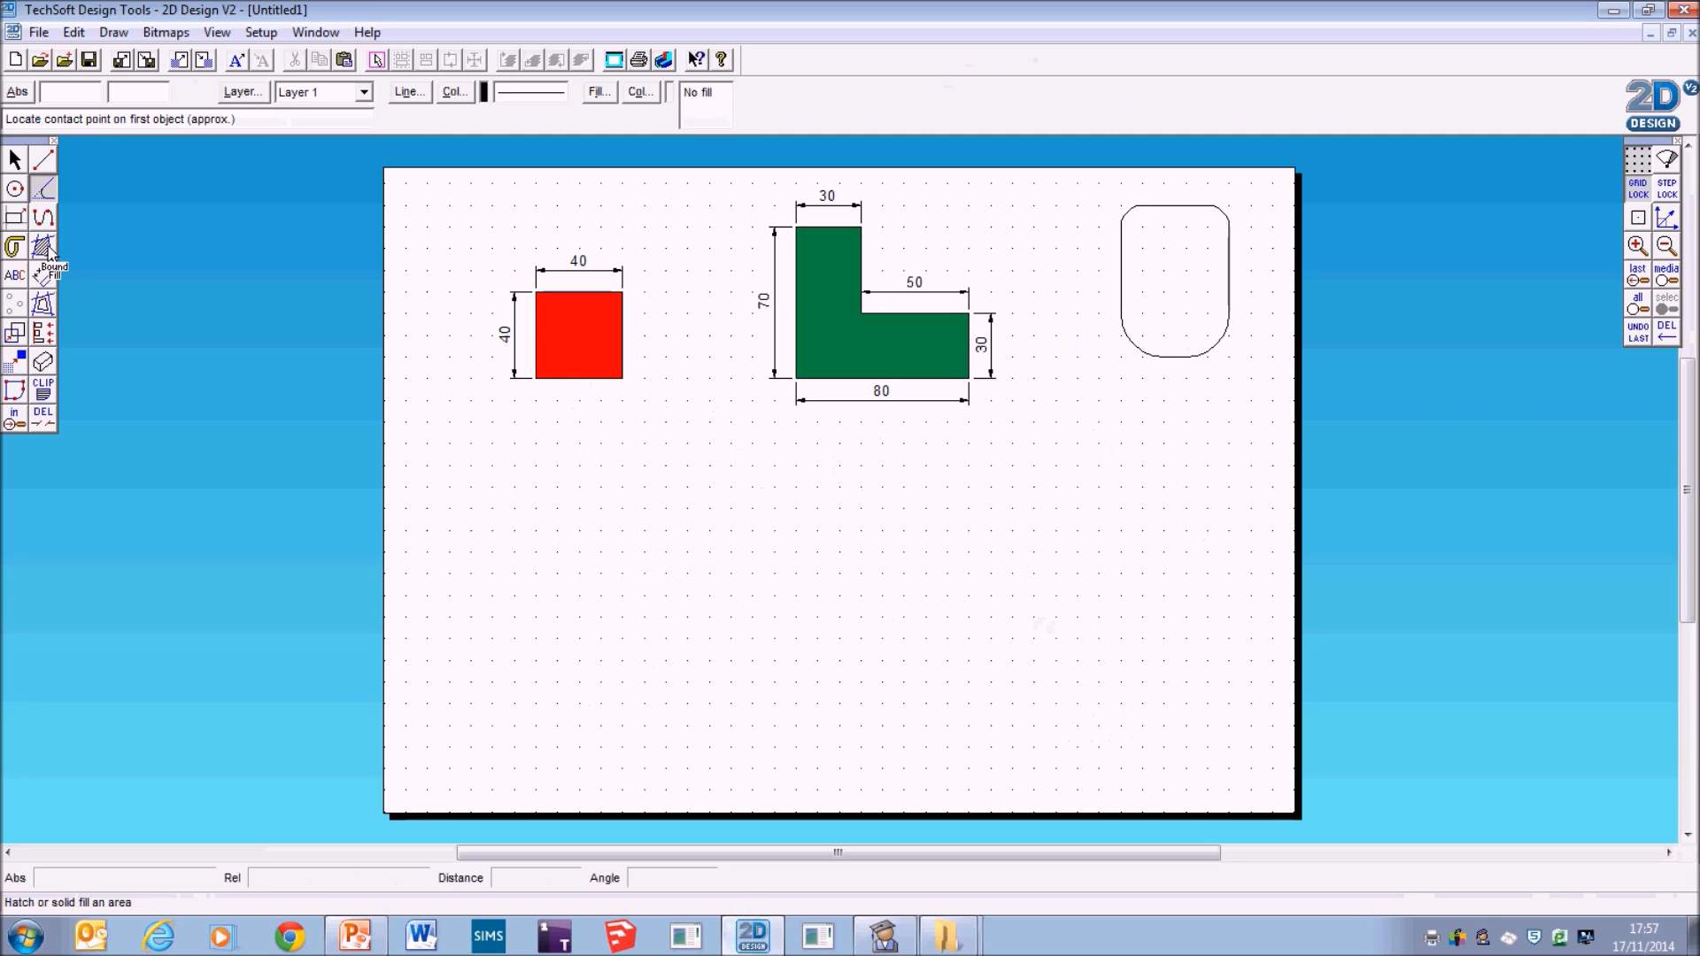
{"action": "left_click", "coordinate": [42, 276]}
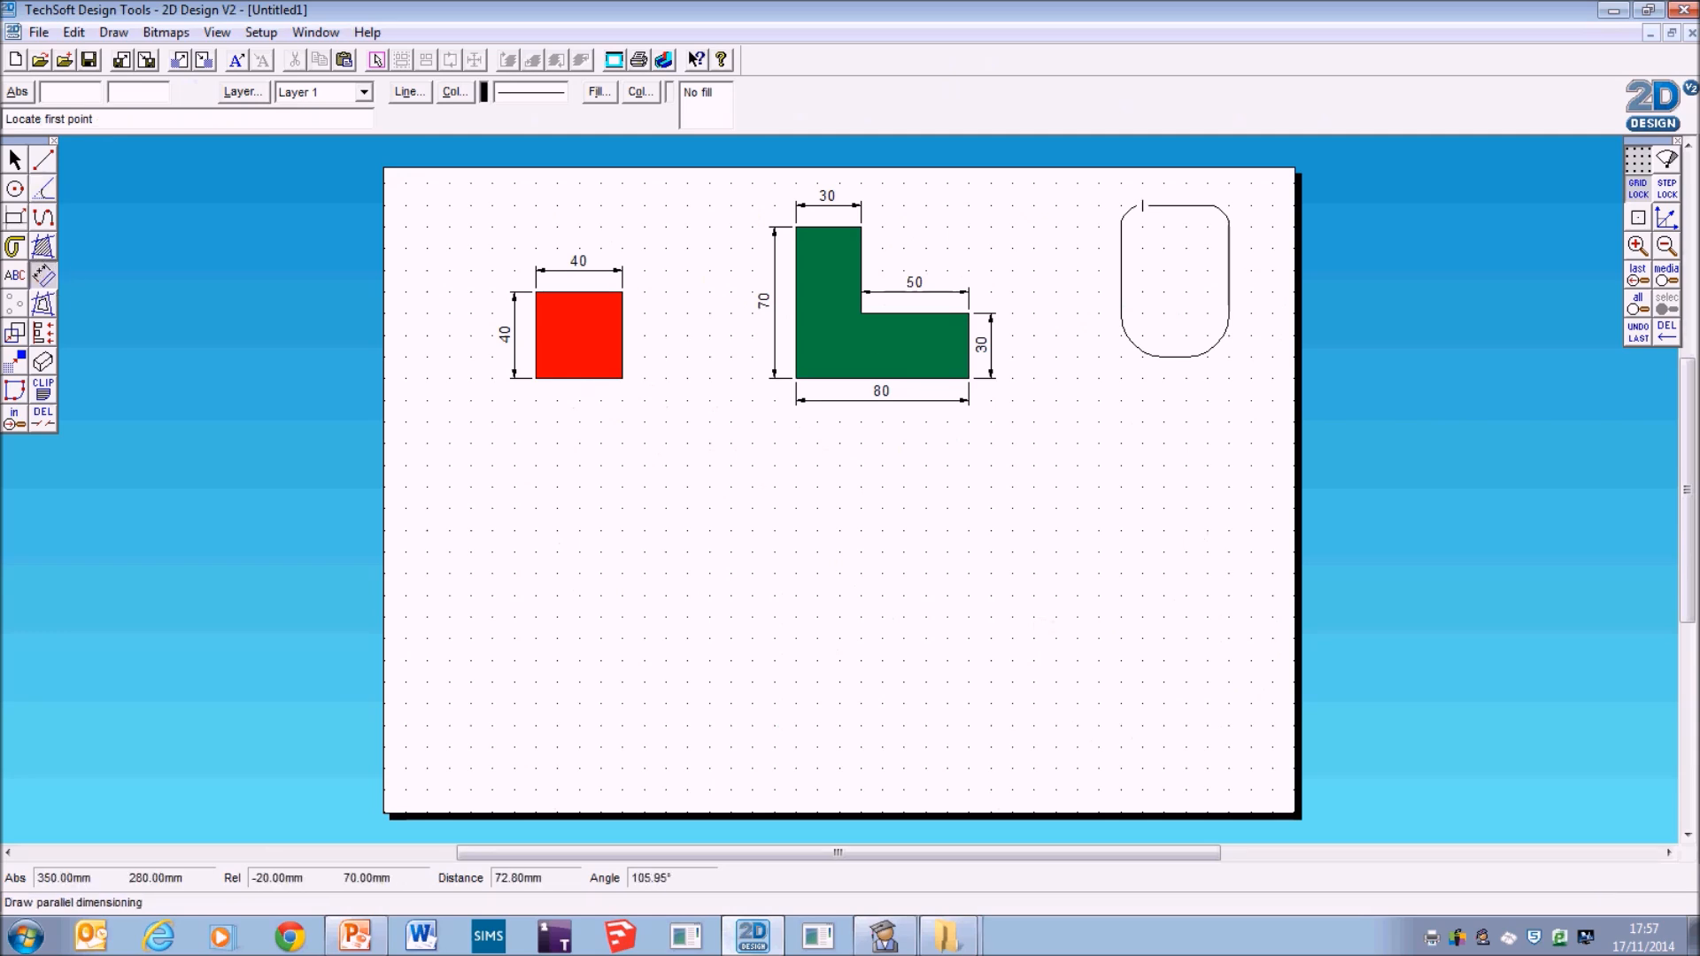
{"action": "left_click", "coordinate": [1121, 205]}
{"action": "left_click", "coordinate": [1121, 359]}
{"action": "left_click", "coordinate": [1099, 351]}
{"action": "left_click", "coordinate": [1122, 205]}
{"action": "left_click", "coordinate": [1229, 206]}
{"action": "left_click", "coordinate": [1207, 183]}
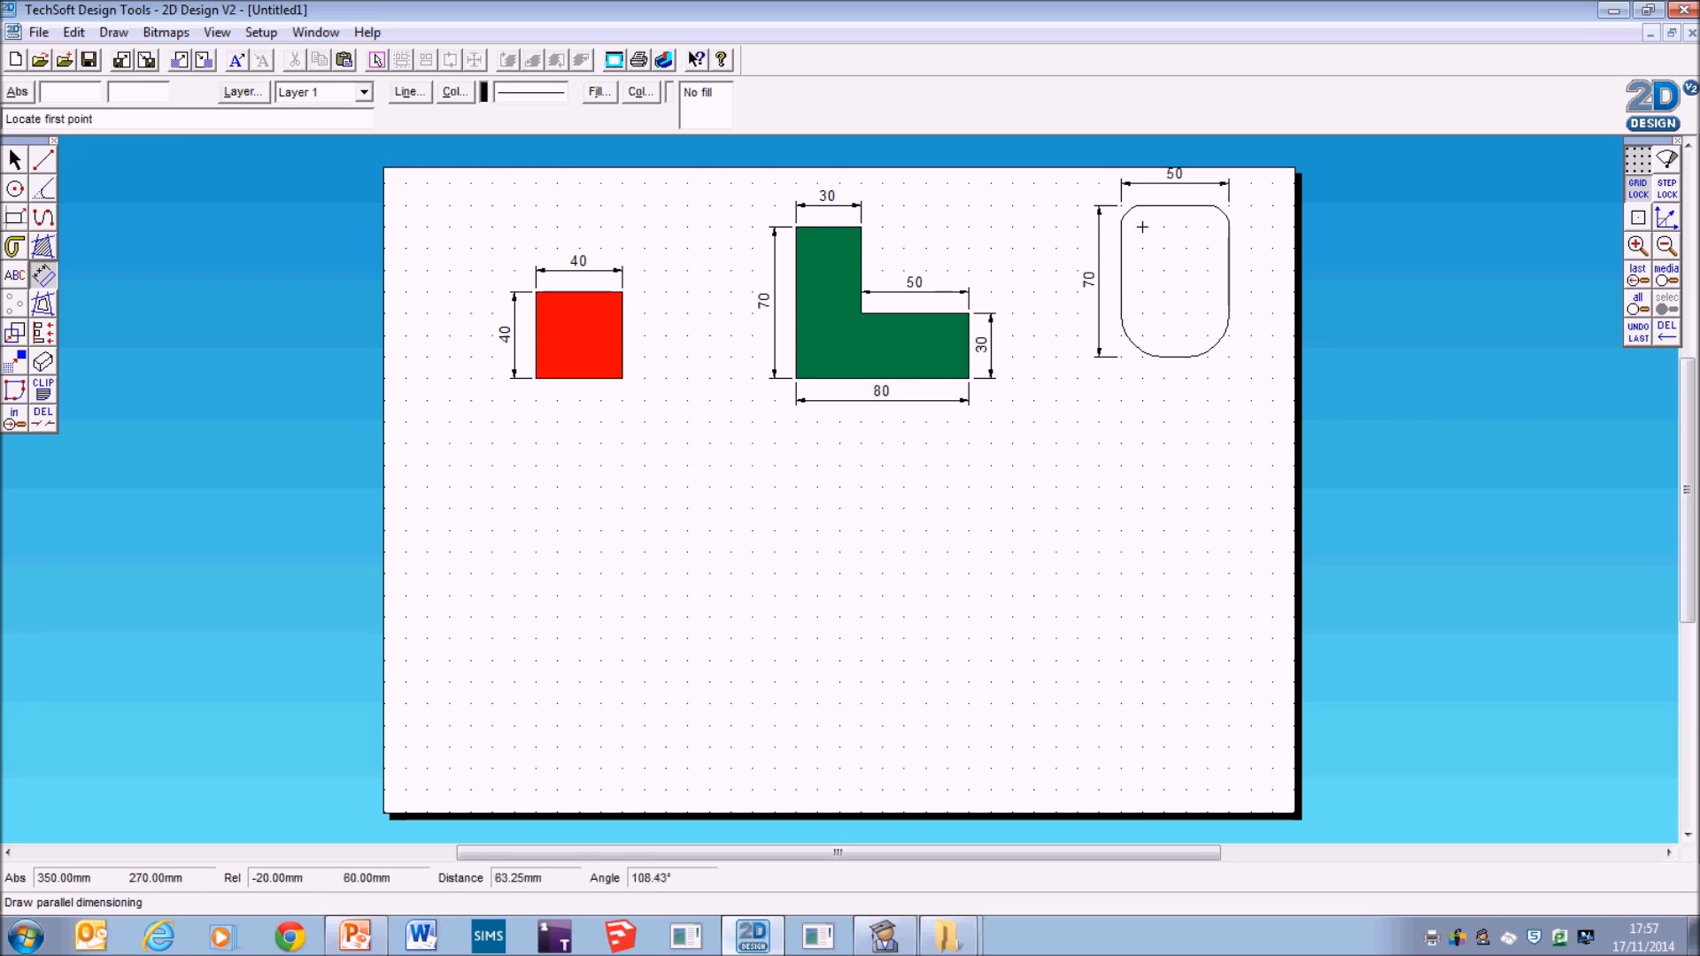
Add radius dimensions to the rounded rectangle's lower-right and upper-right corner arcs.
{"action": "left_click", "coordinate": [51, 277]}
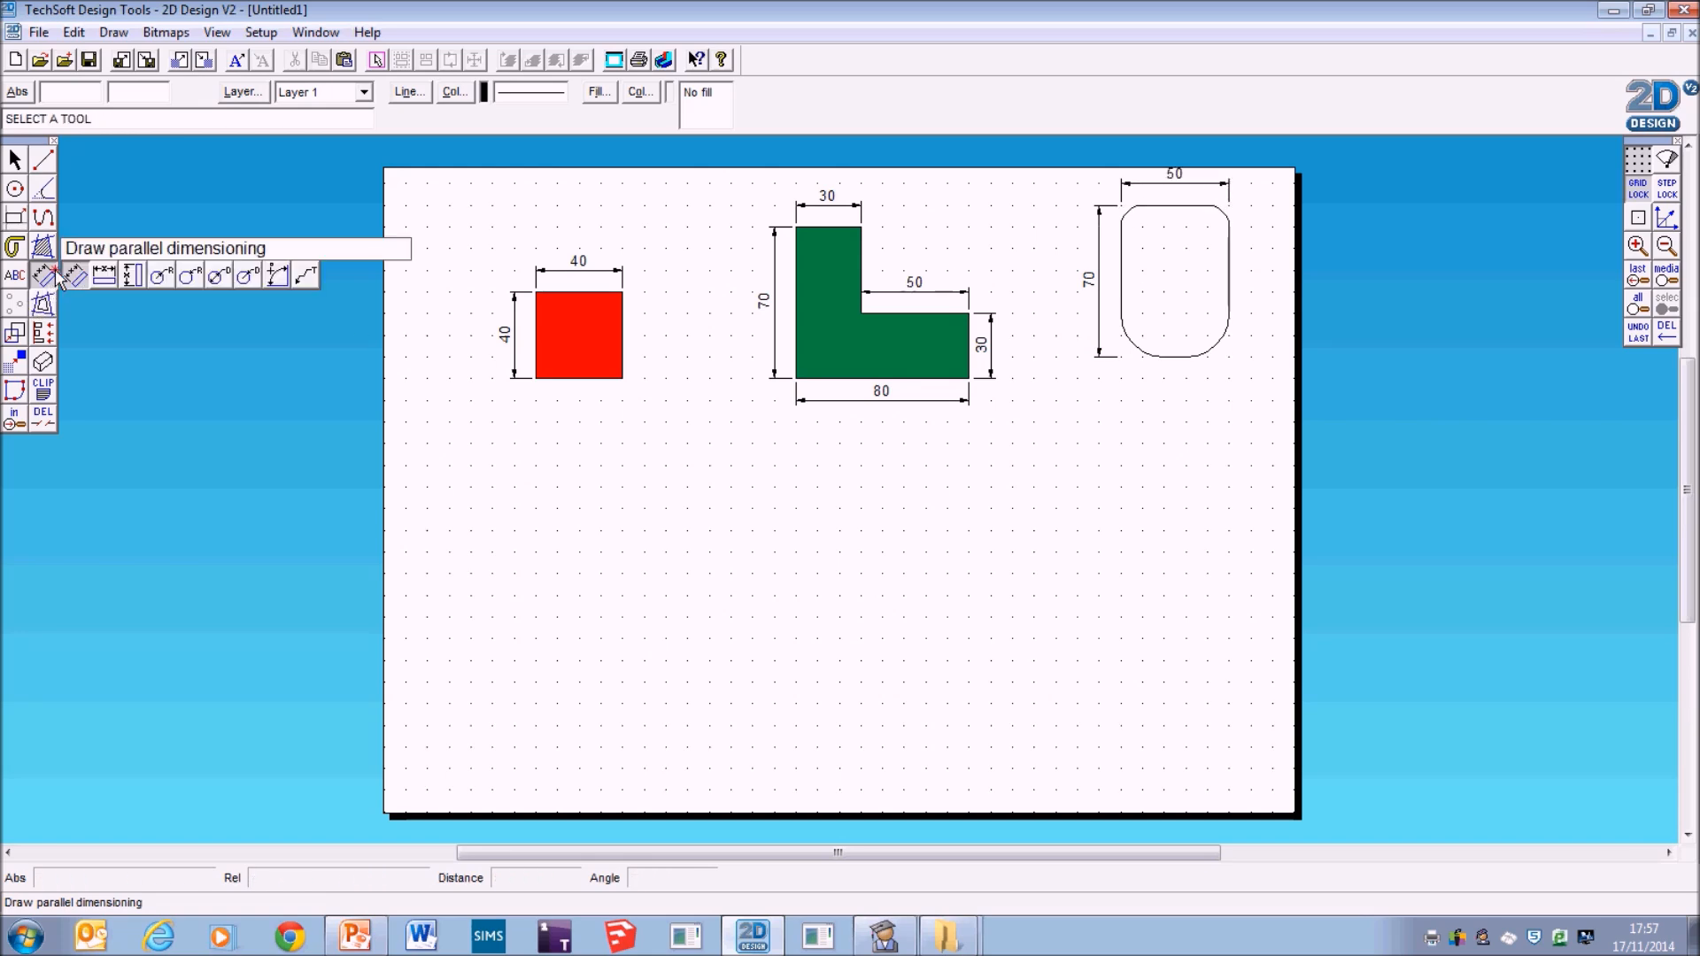
{"action": "left_click", "coordinate": [192, 276]}
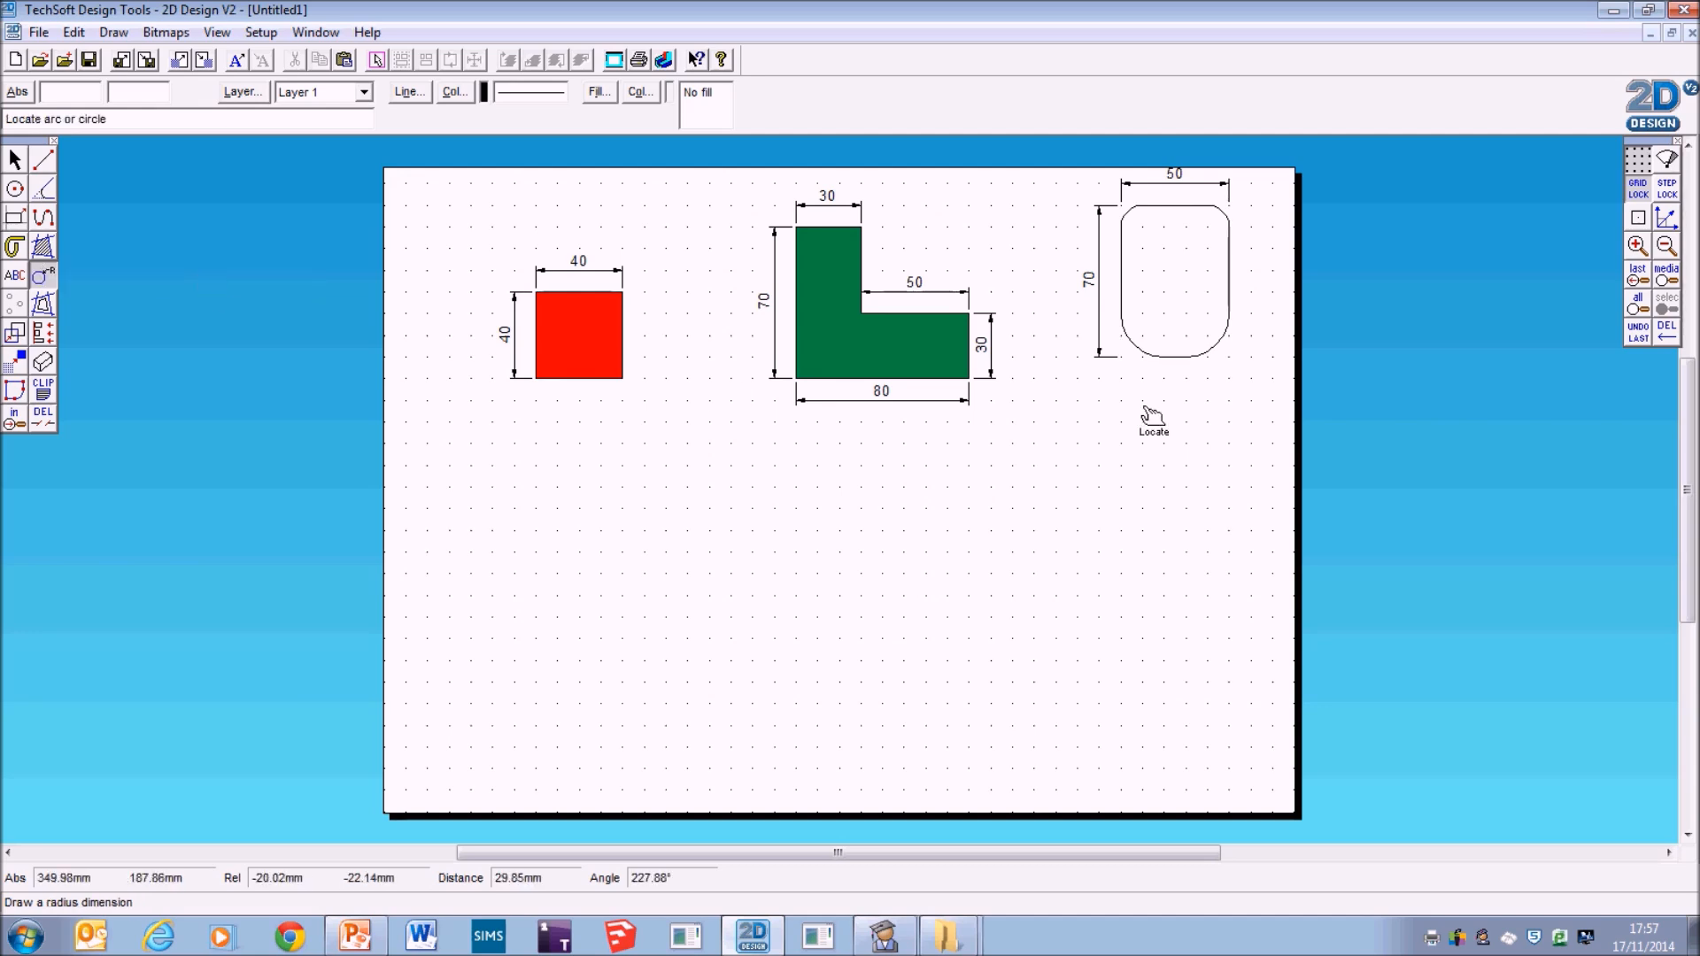
{"action": "left_click", "coordinate": [1225, 358]}
{"action": "left_click", "coordinate": [1238, 375]}
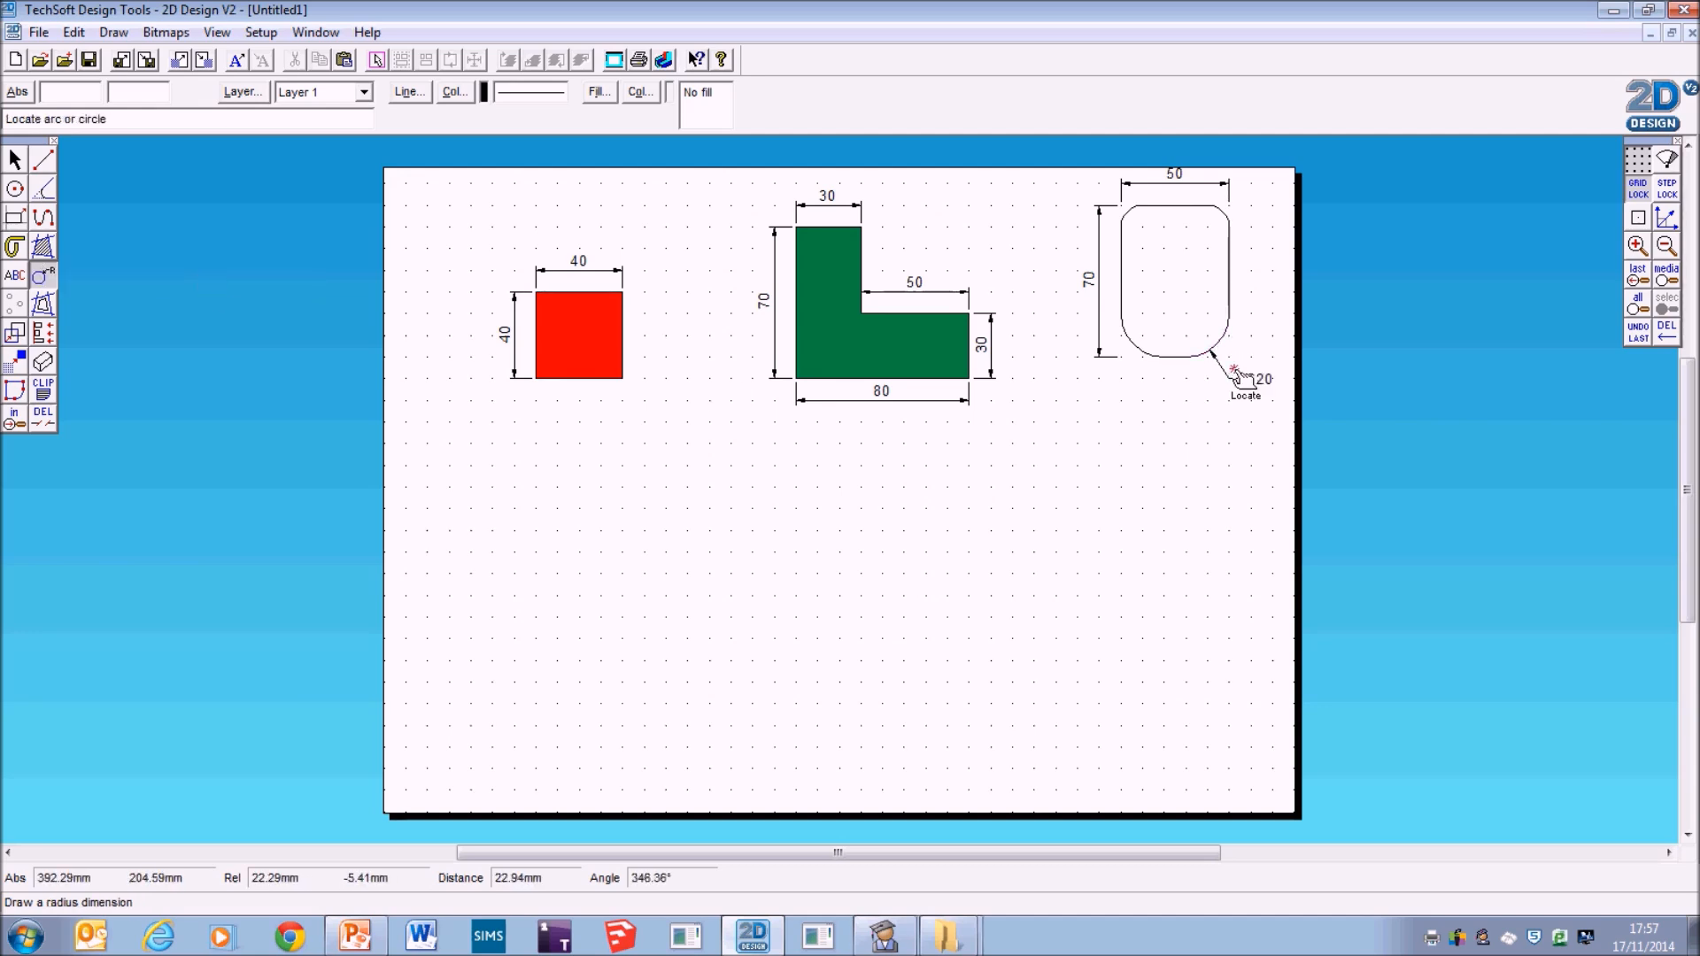
{"action": "left_click", "coordinate": [1242, 202]}
{"action": "left_click", "coordinate": [1255, 207]}
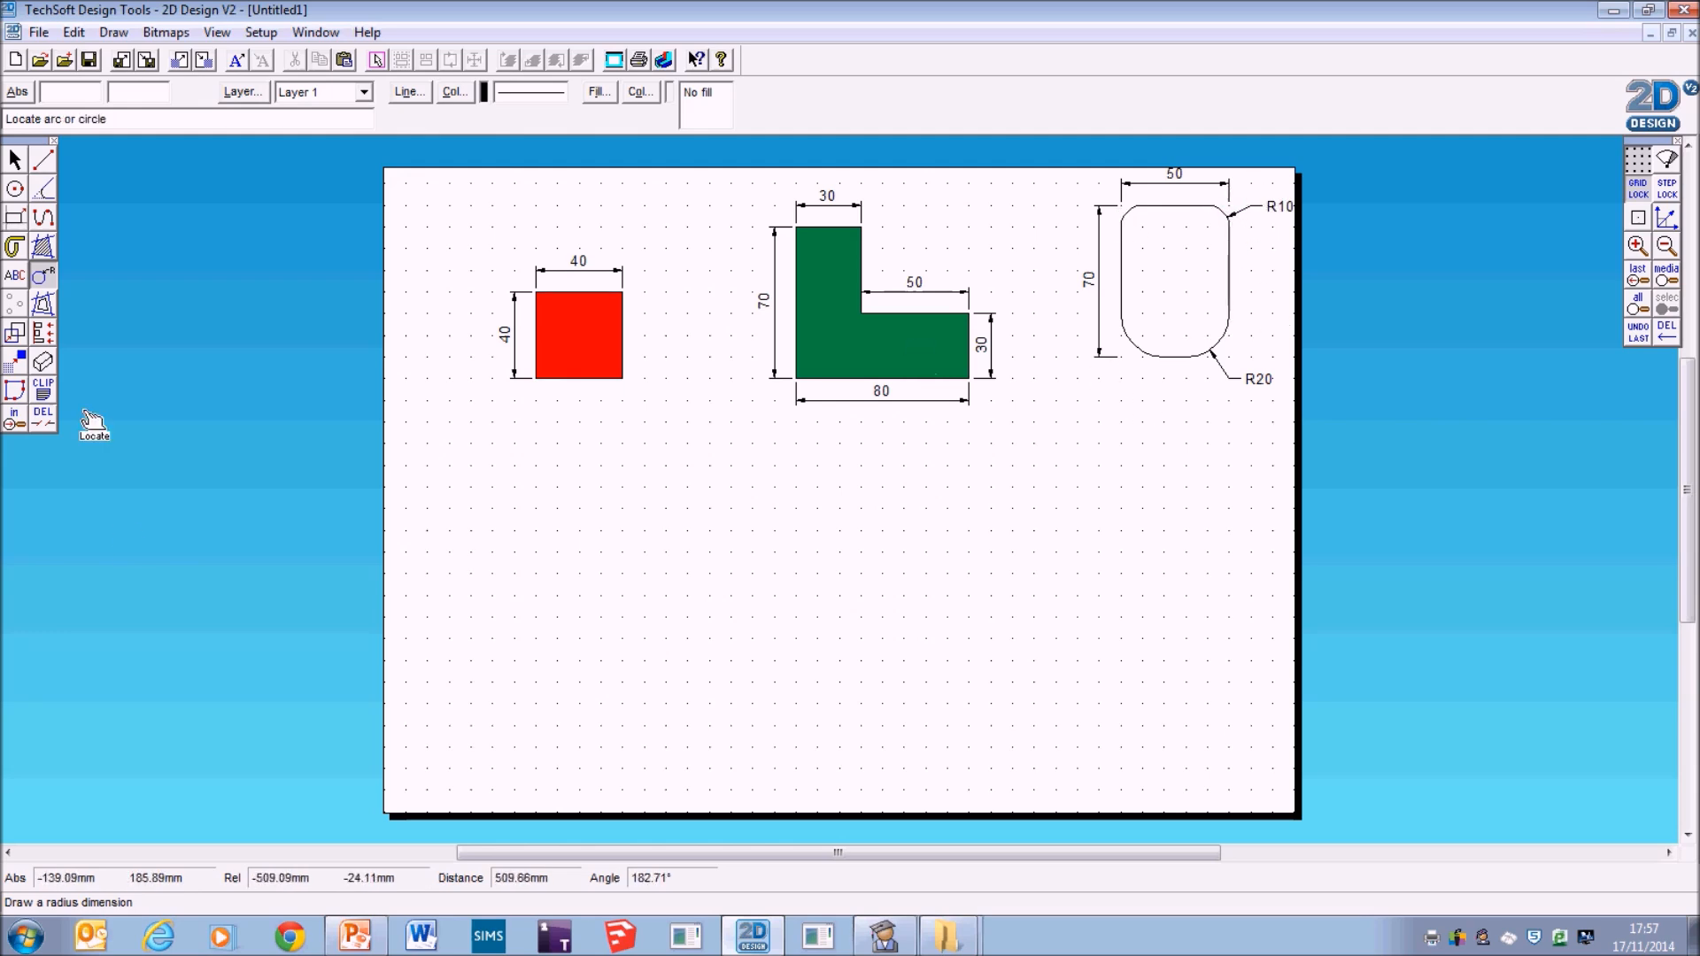
Change the boundary fill to a hatch in dark purple, keeping the fine solid line style.
{"action": "left_click", "coordinate": [43, 248]}
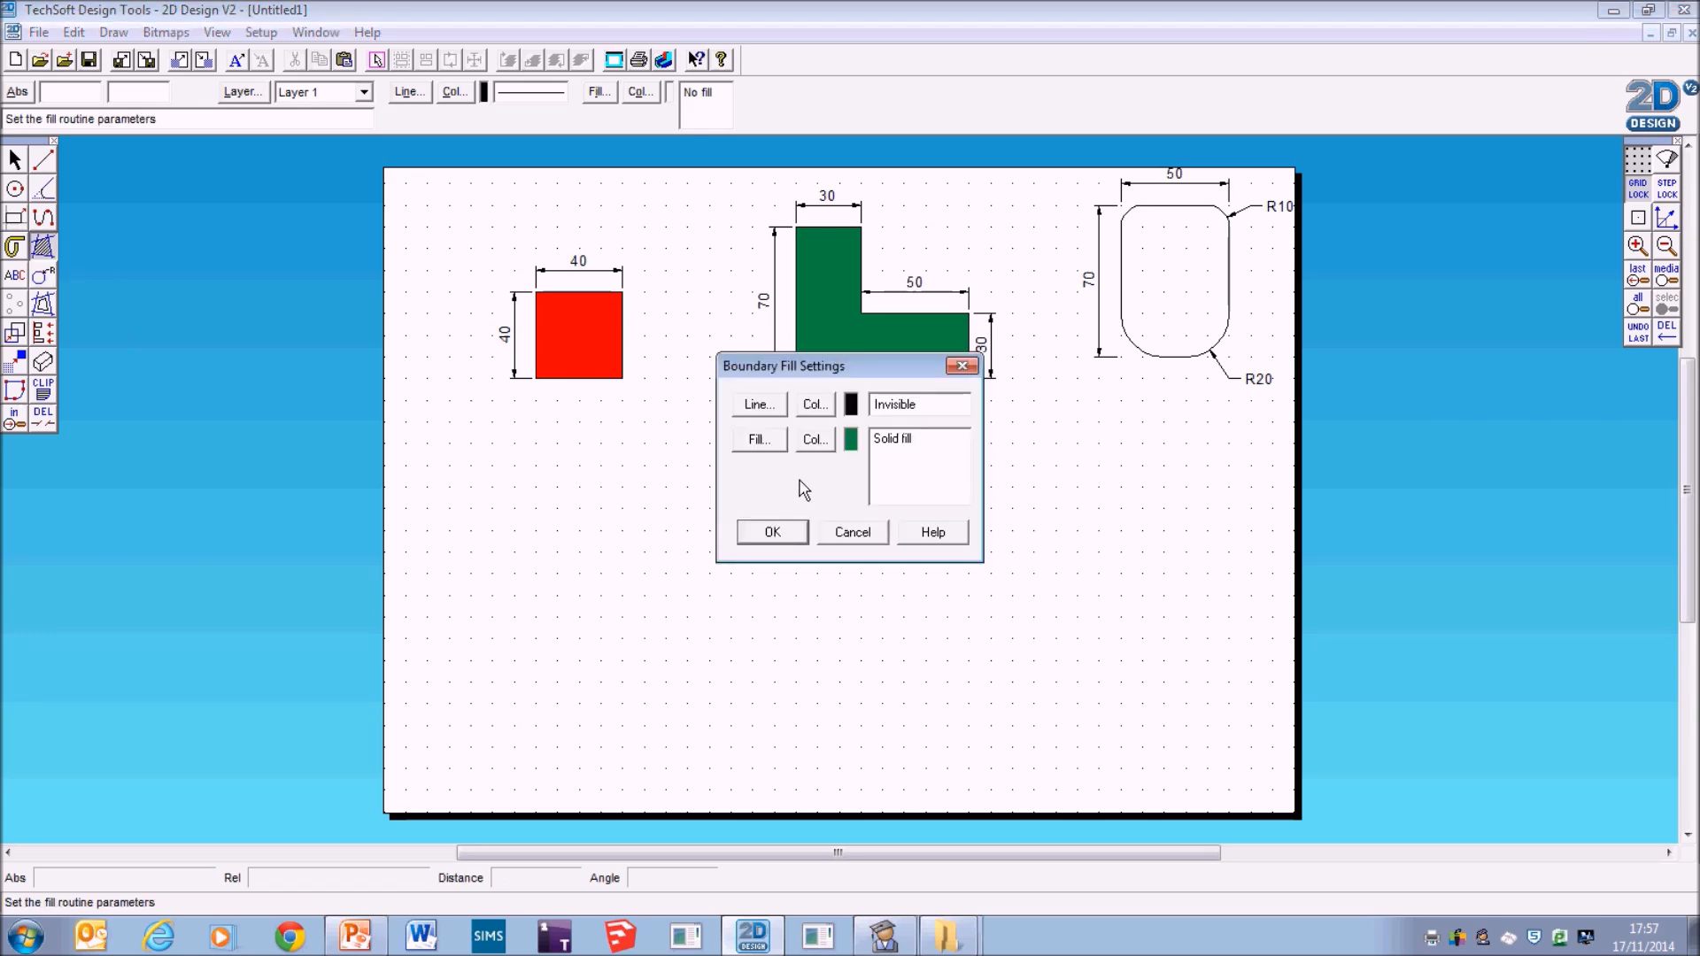
{"action": "left_click", "coordinate": [760, 440]}
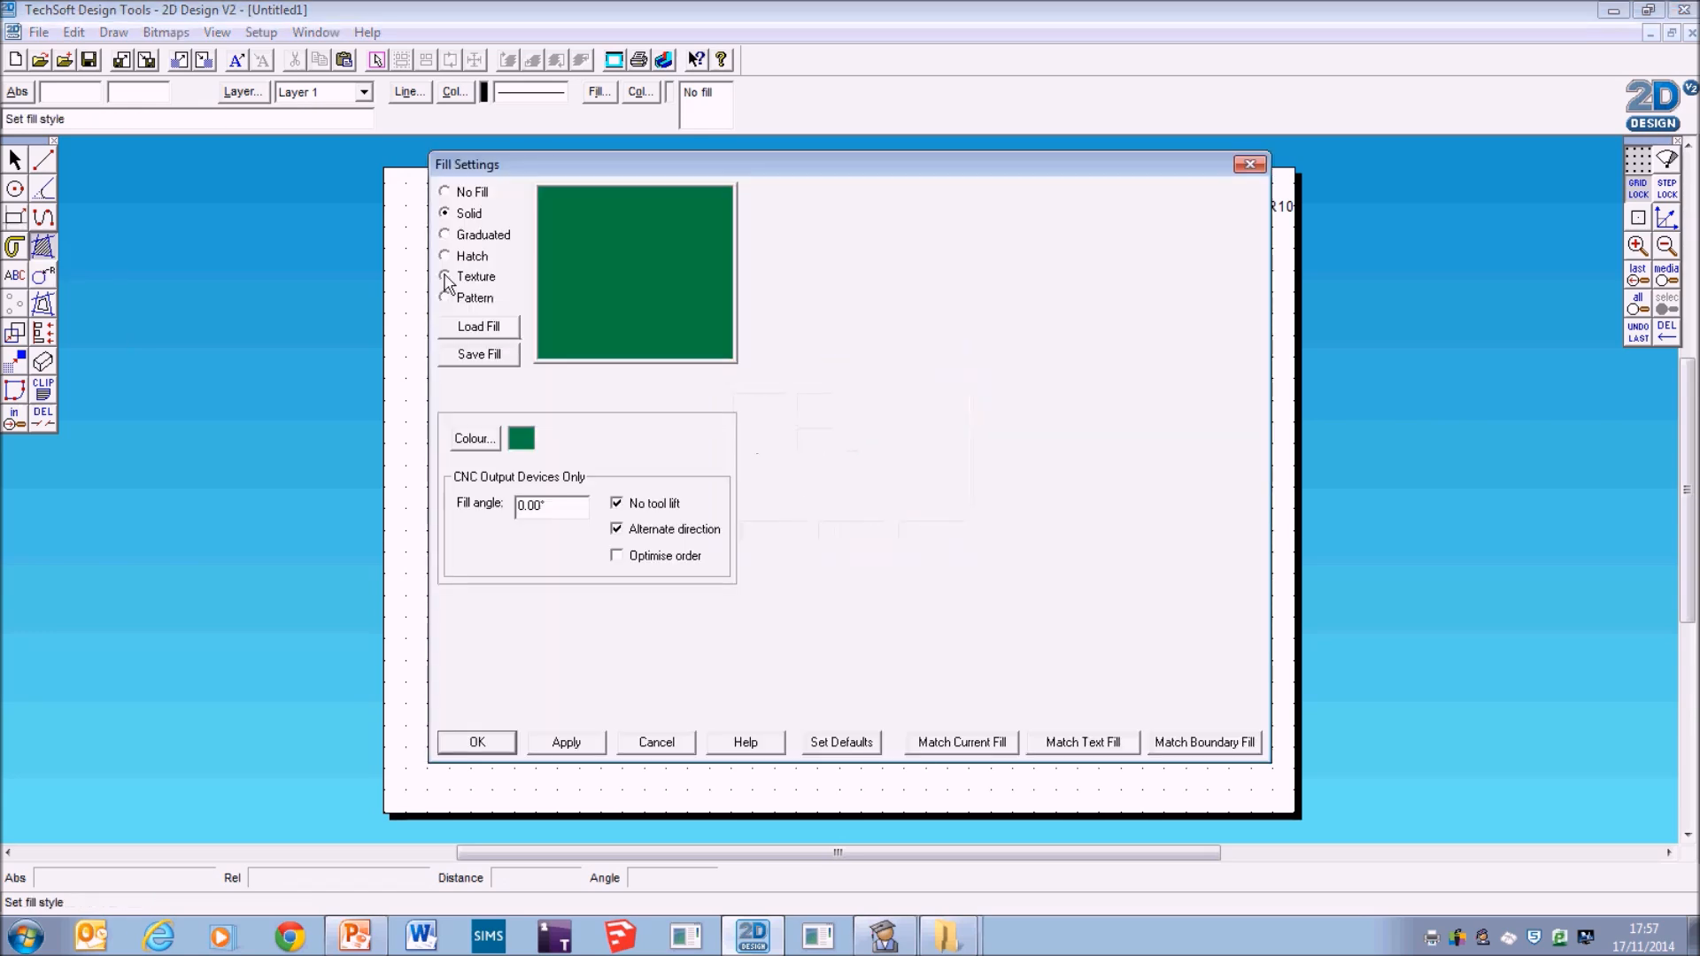
{"action": "left_click", "coordinate": [446, 256]}
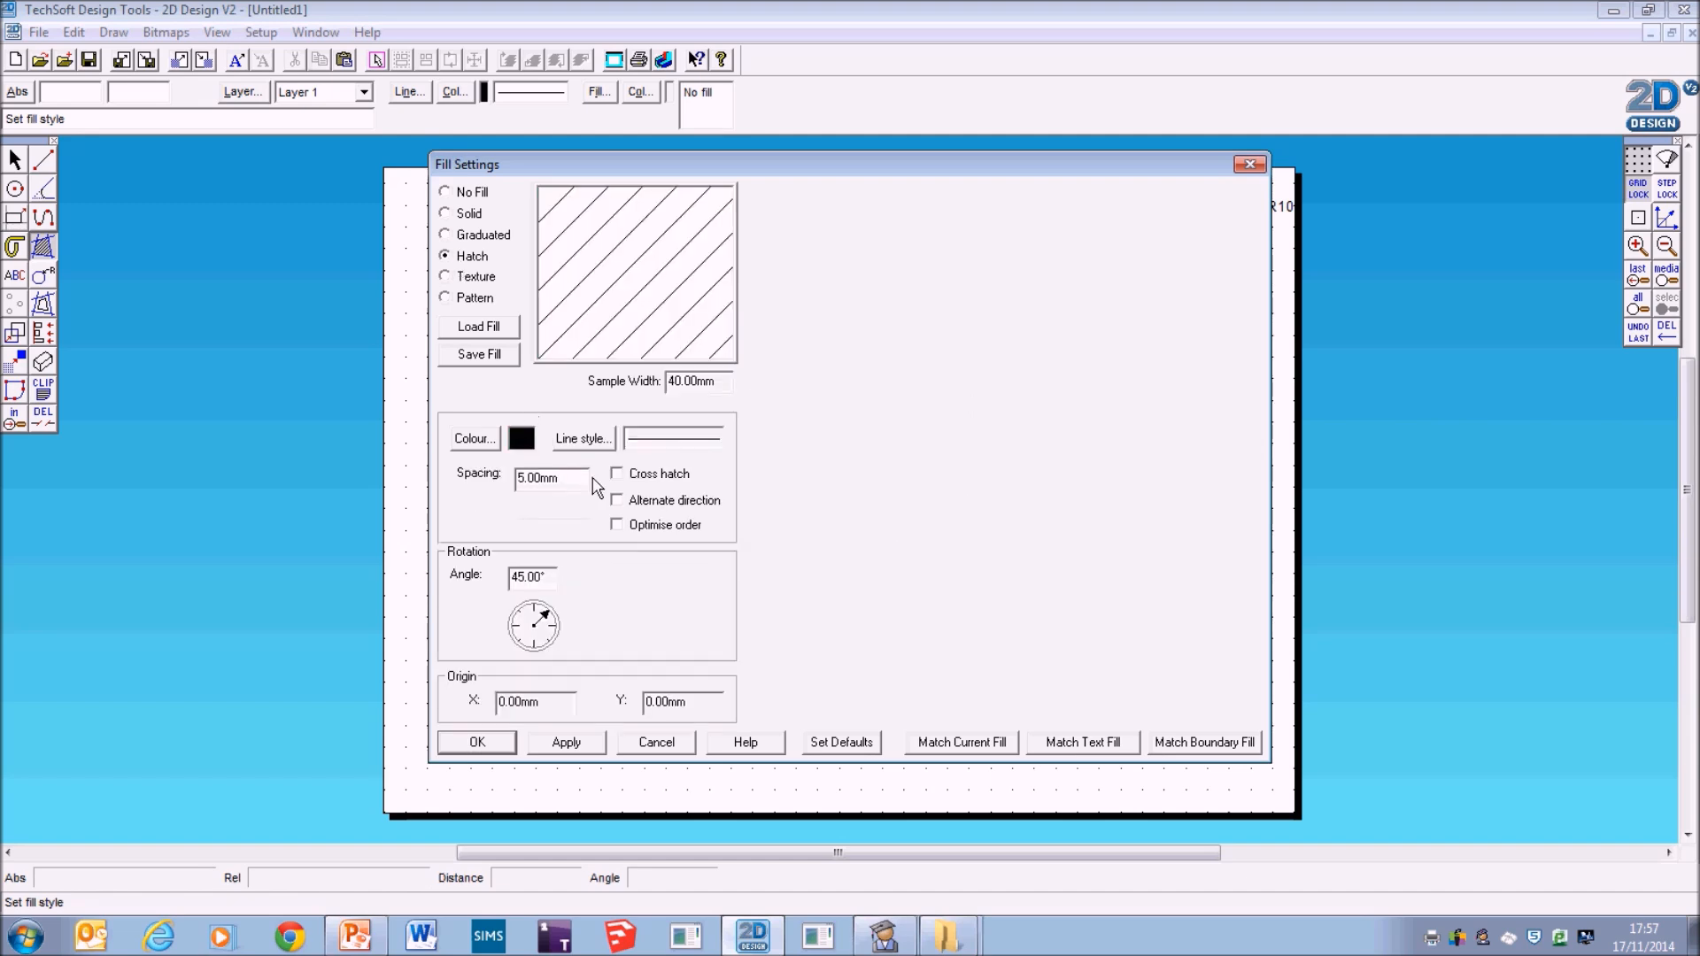
{"action": "left_click", "coordinate": [474, 439]}
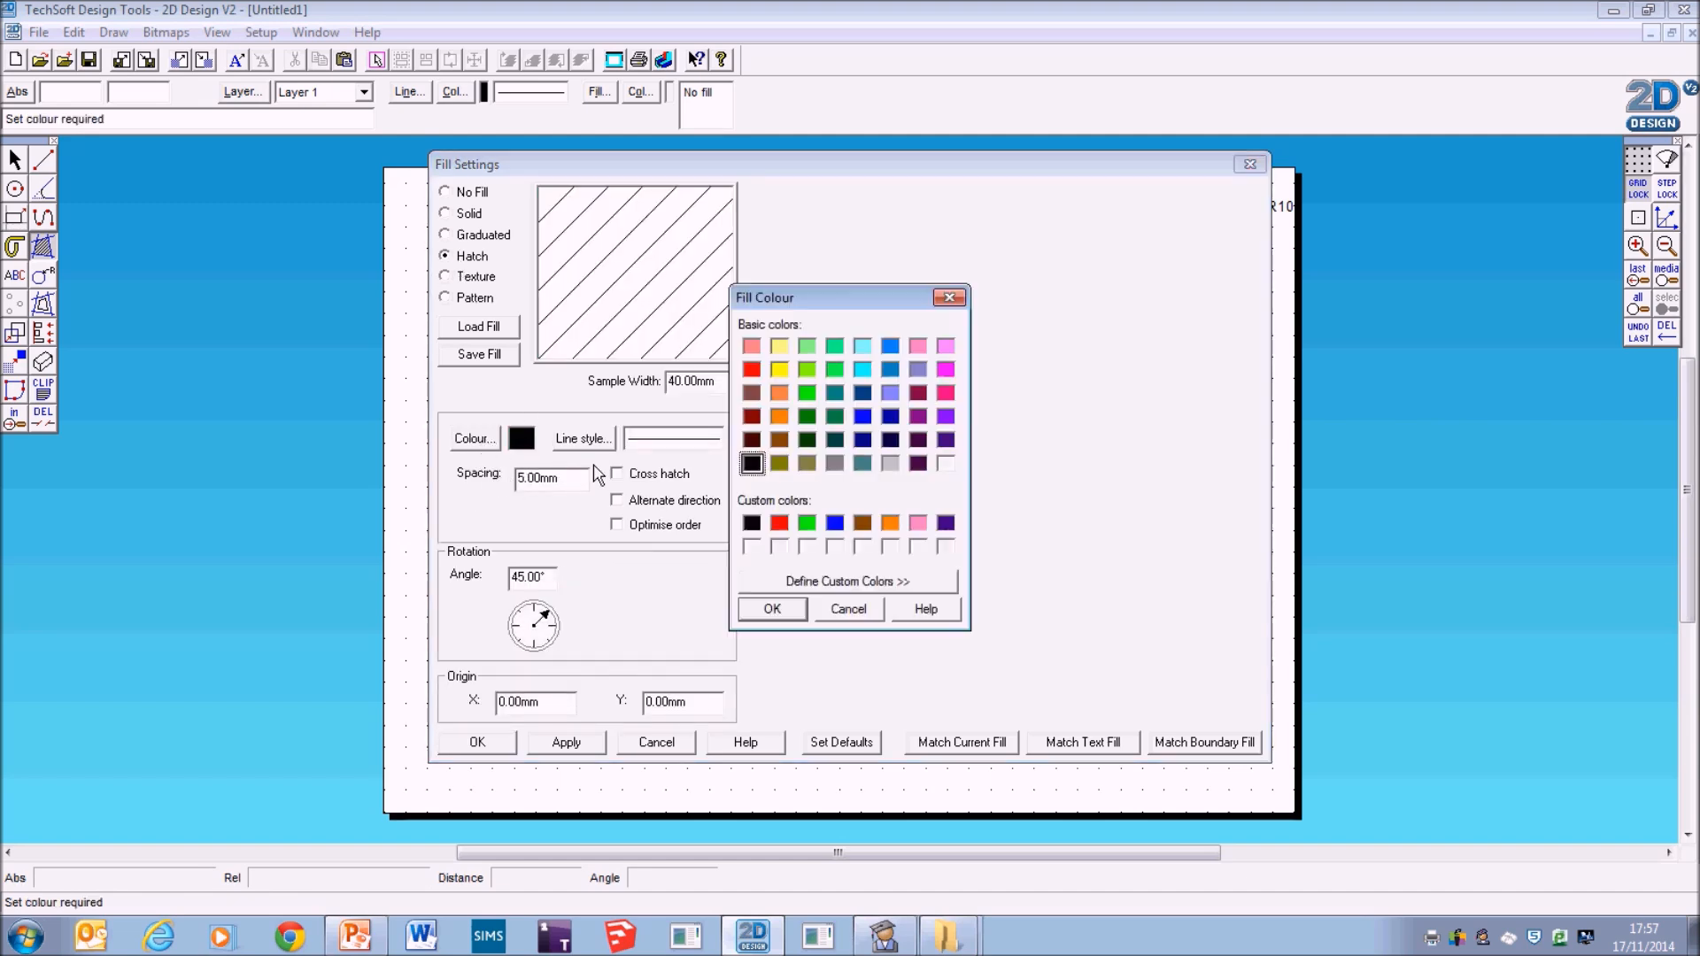
{"action": "left_click", "coordinate": [946, 523]}
{"action": "left_click", "coordinate": [773, 610]}
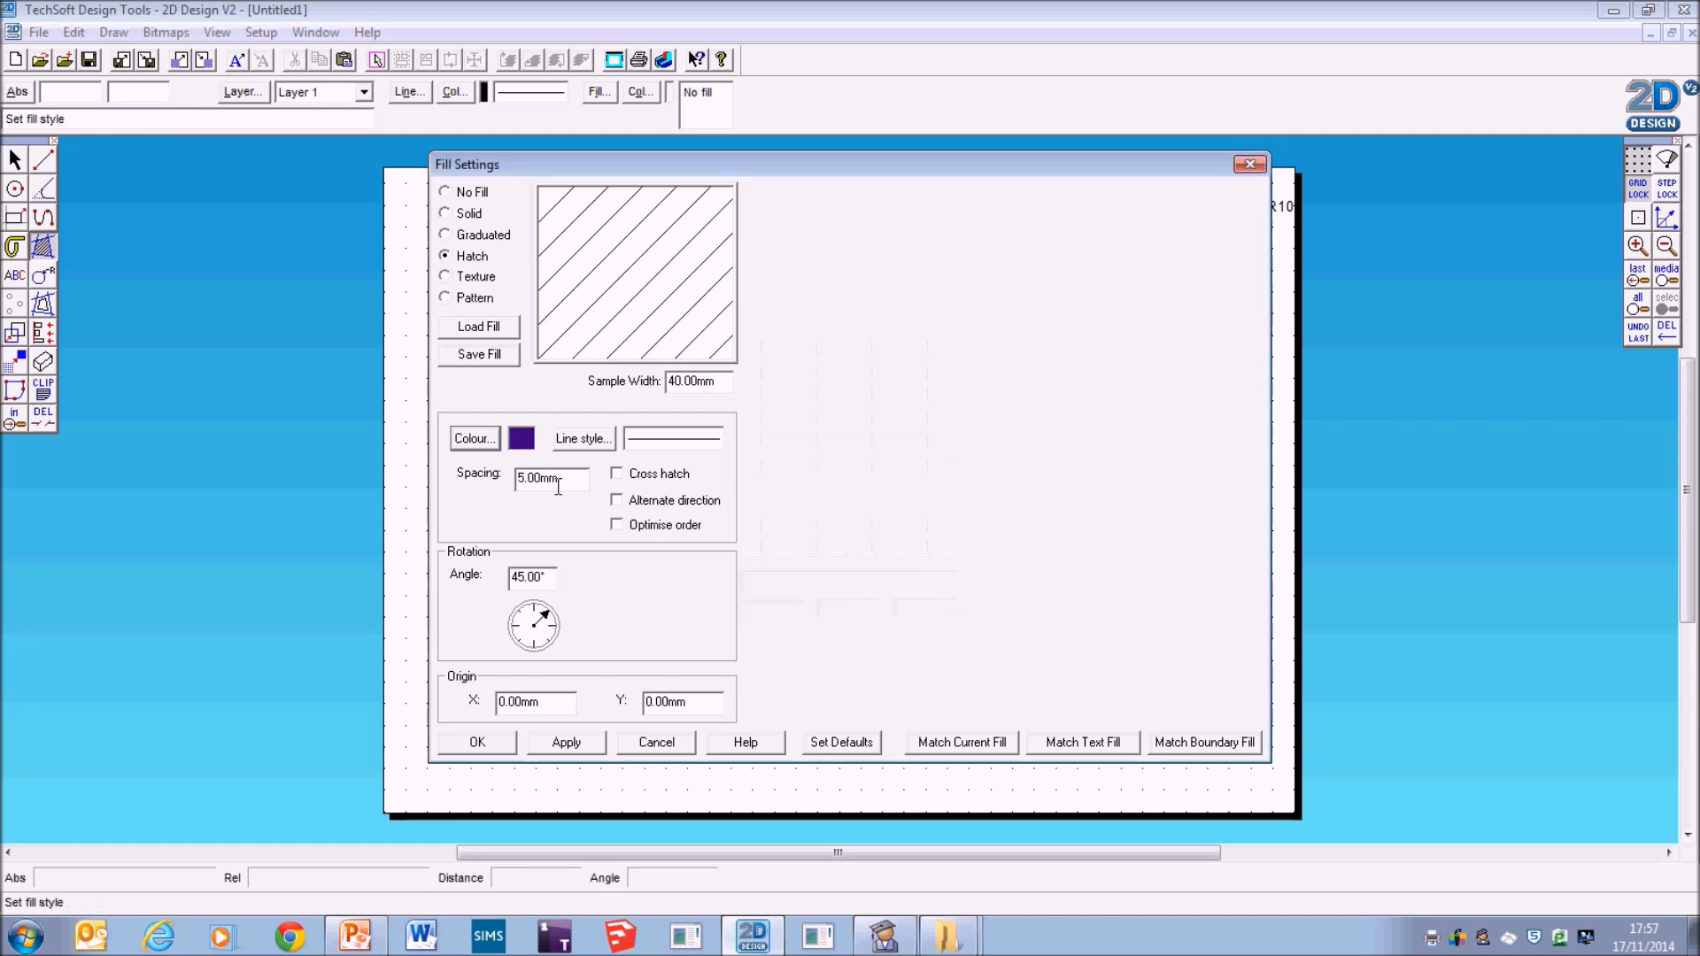
{"action": "left_click", "coordinate": [592, 440]}
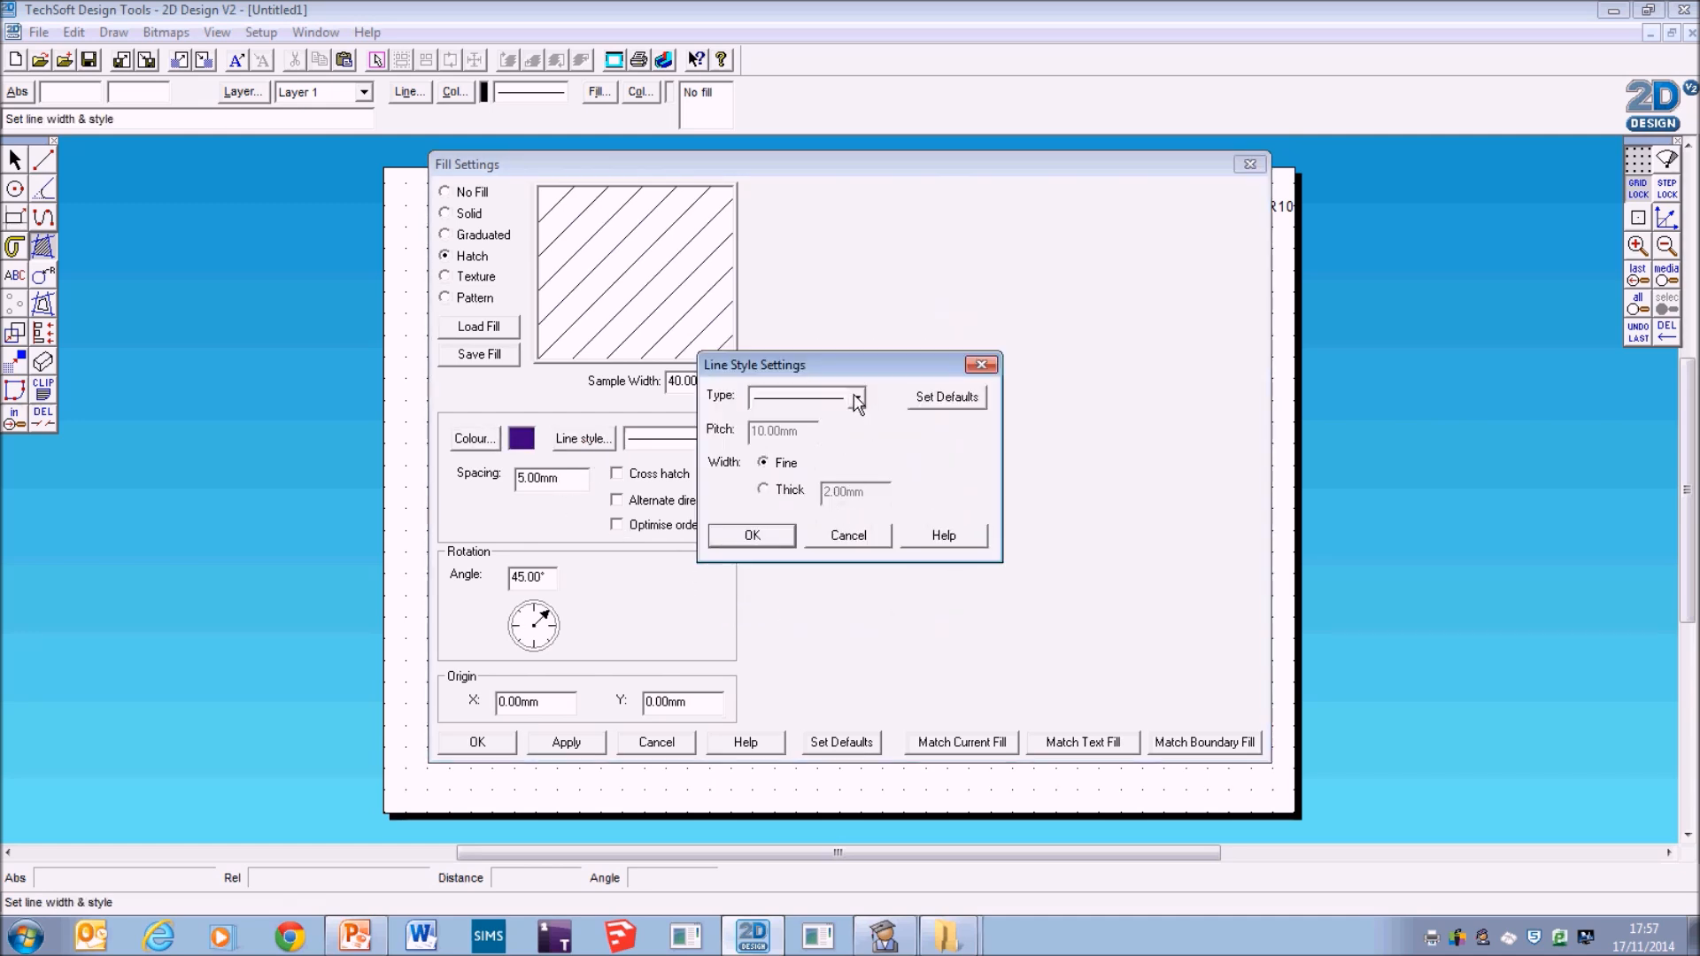
{"action": "left_click", "coordinate": [752, 537]}
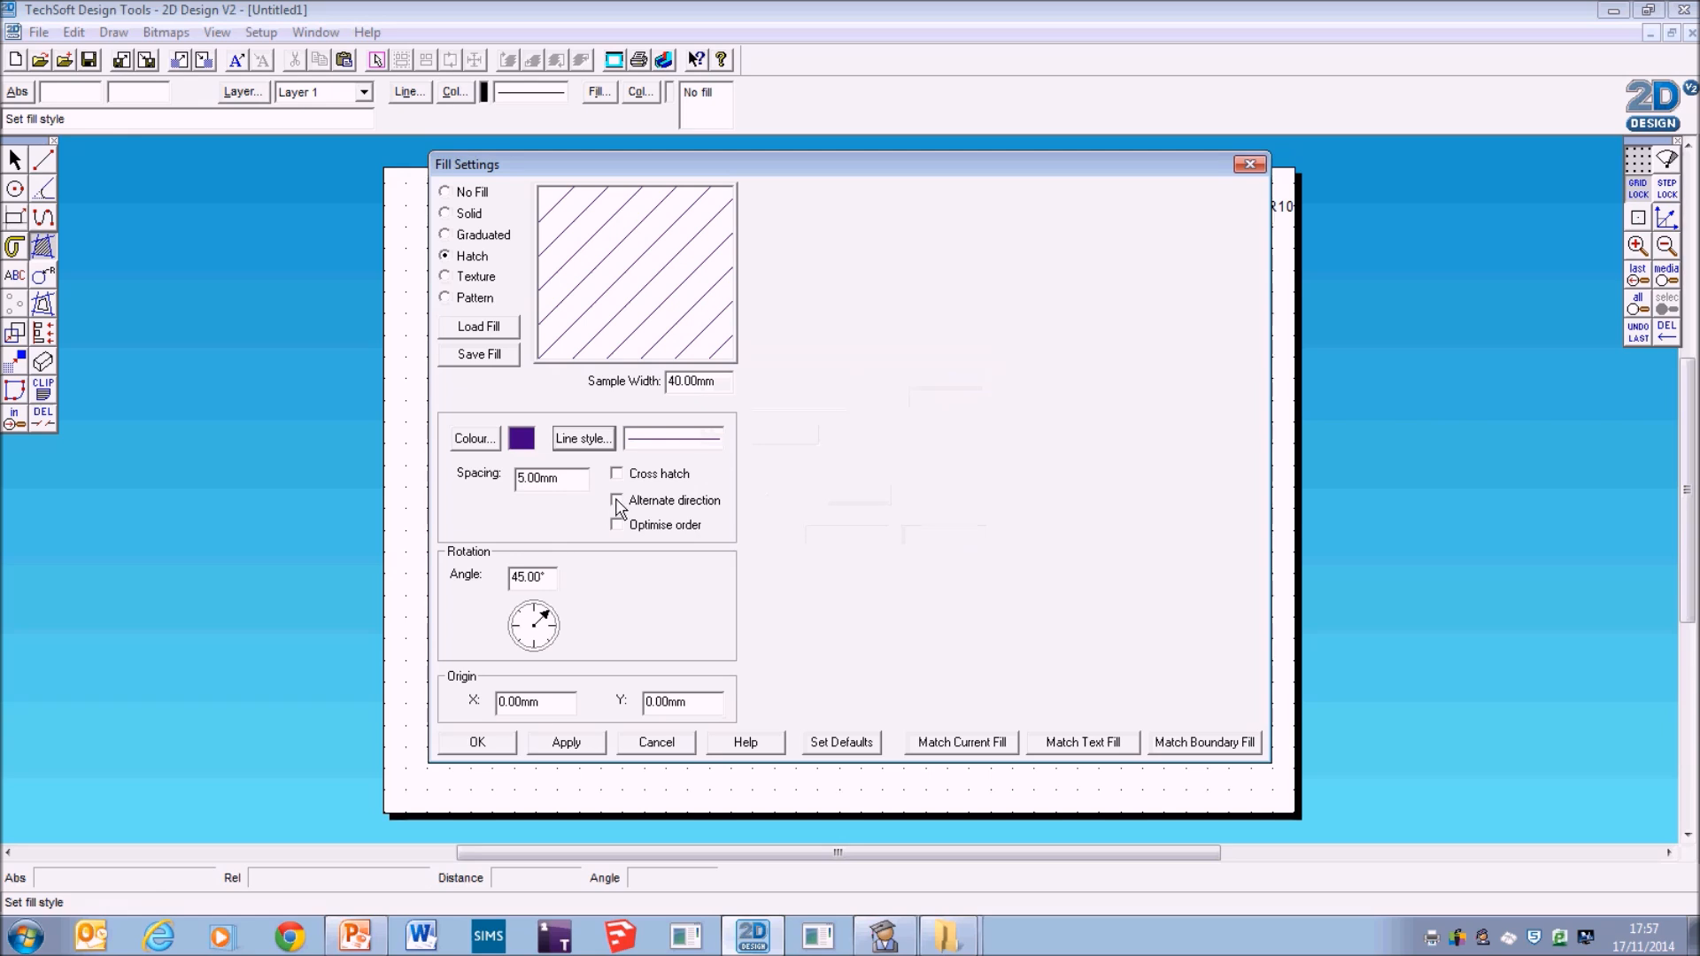
Make the fill a cross hatch with 2 mm spacing and apply it to the rounded rectangle without islands.
{"action": "left_click", "coordinate": [617, 475]}
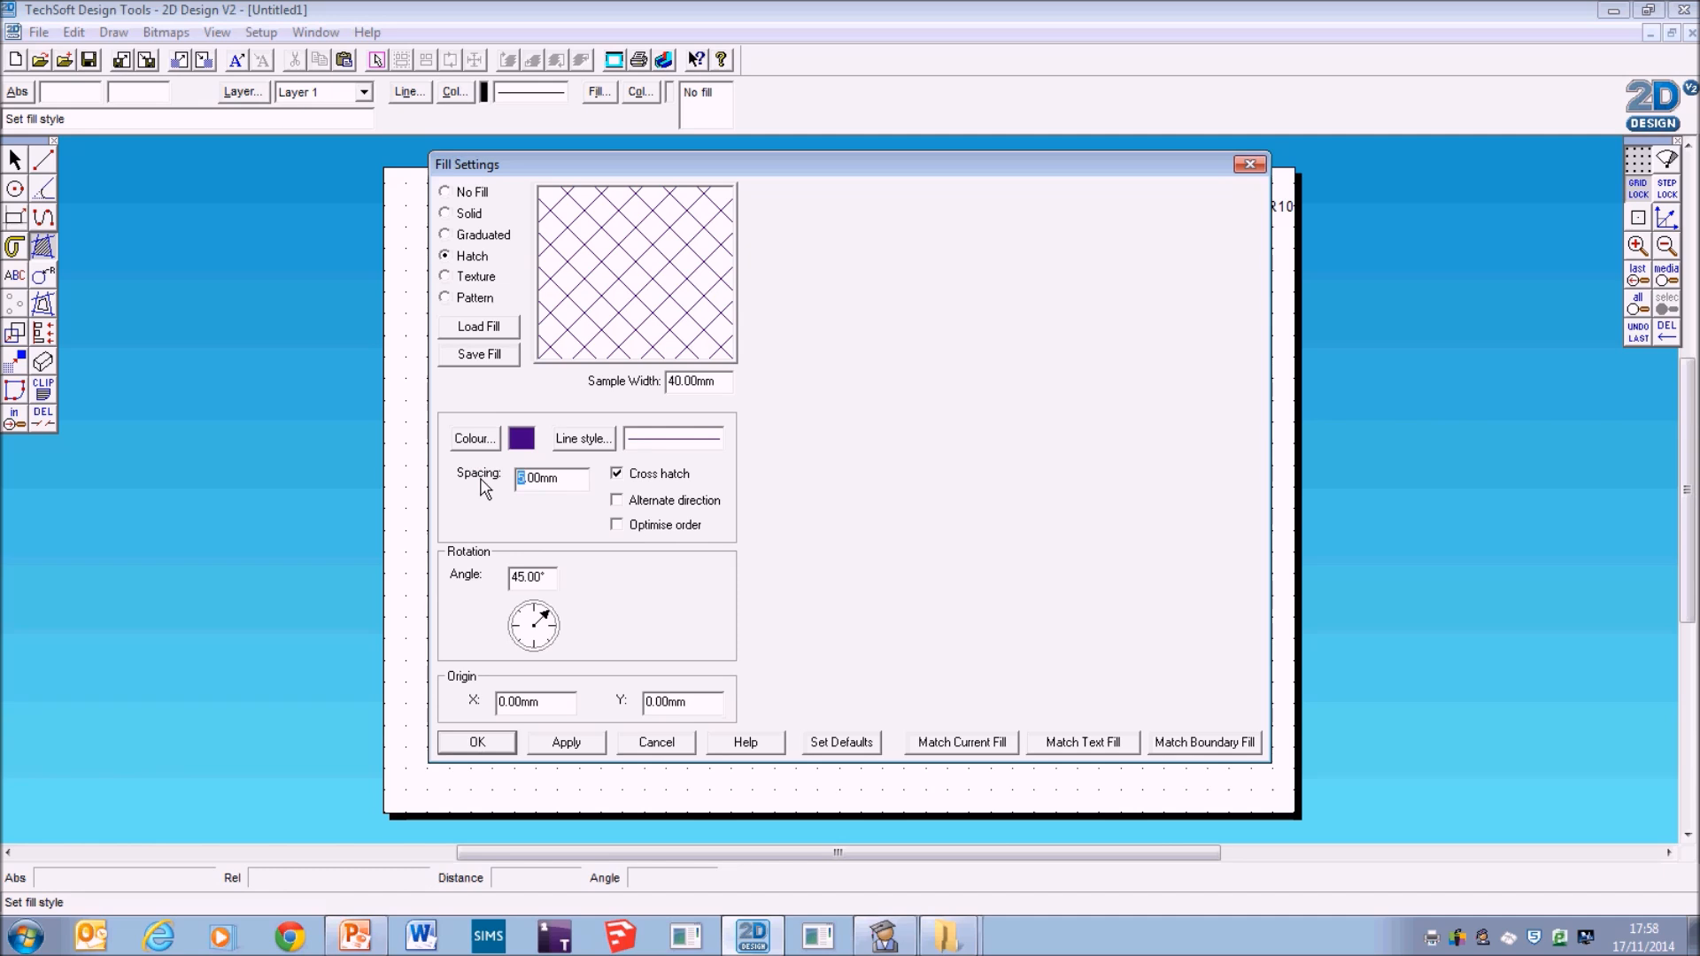
{"action": "left_click", "coordinate": [654, 298]}
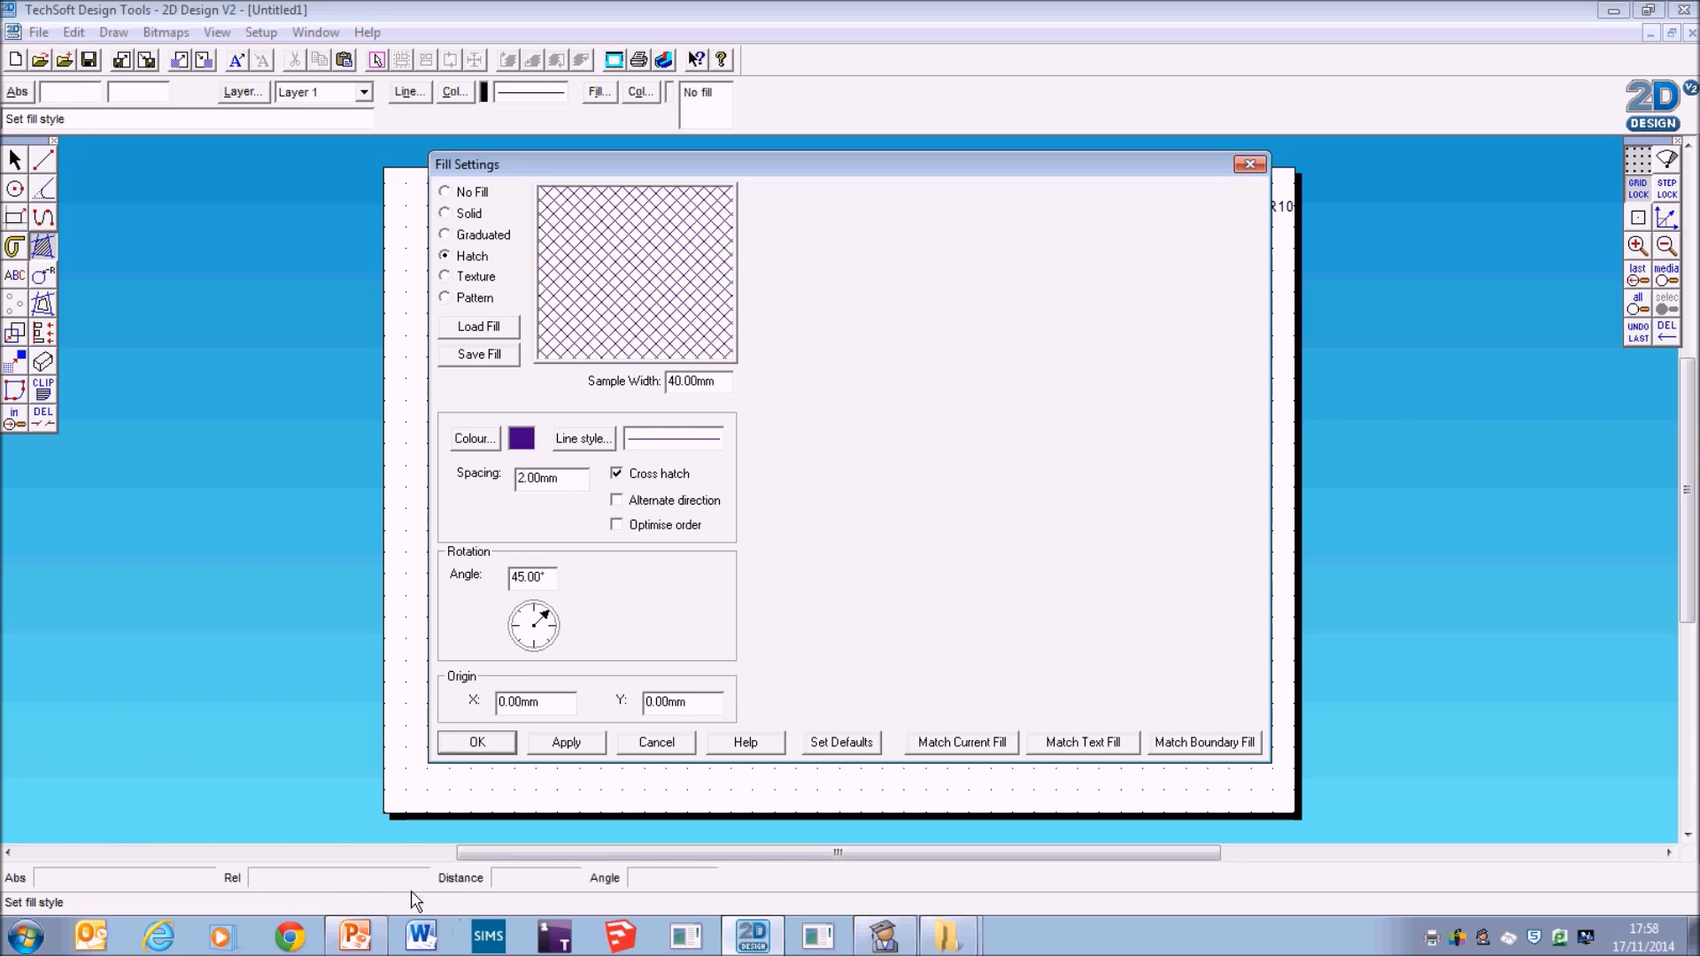
{"action": "left_click", "coordinate": [478, 743]}
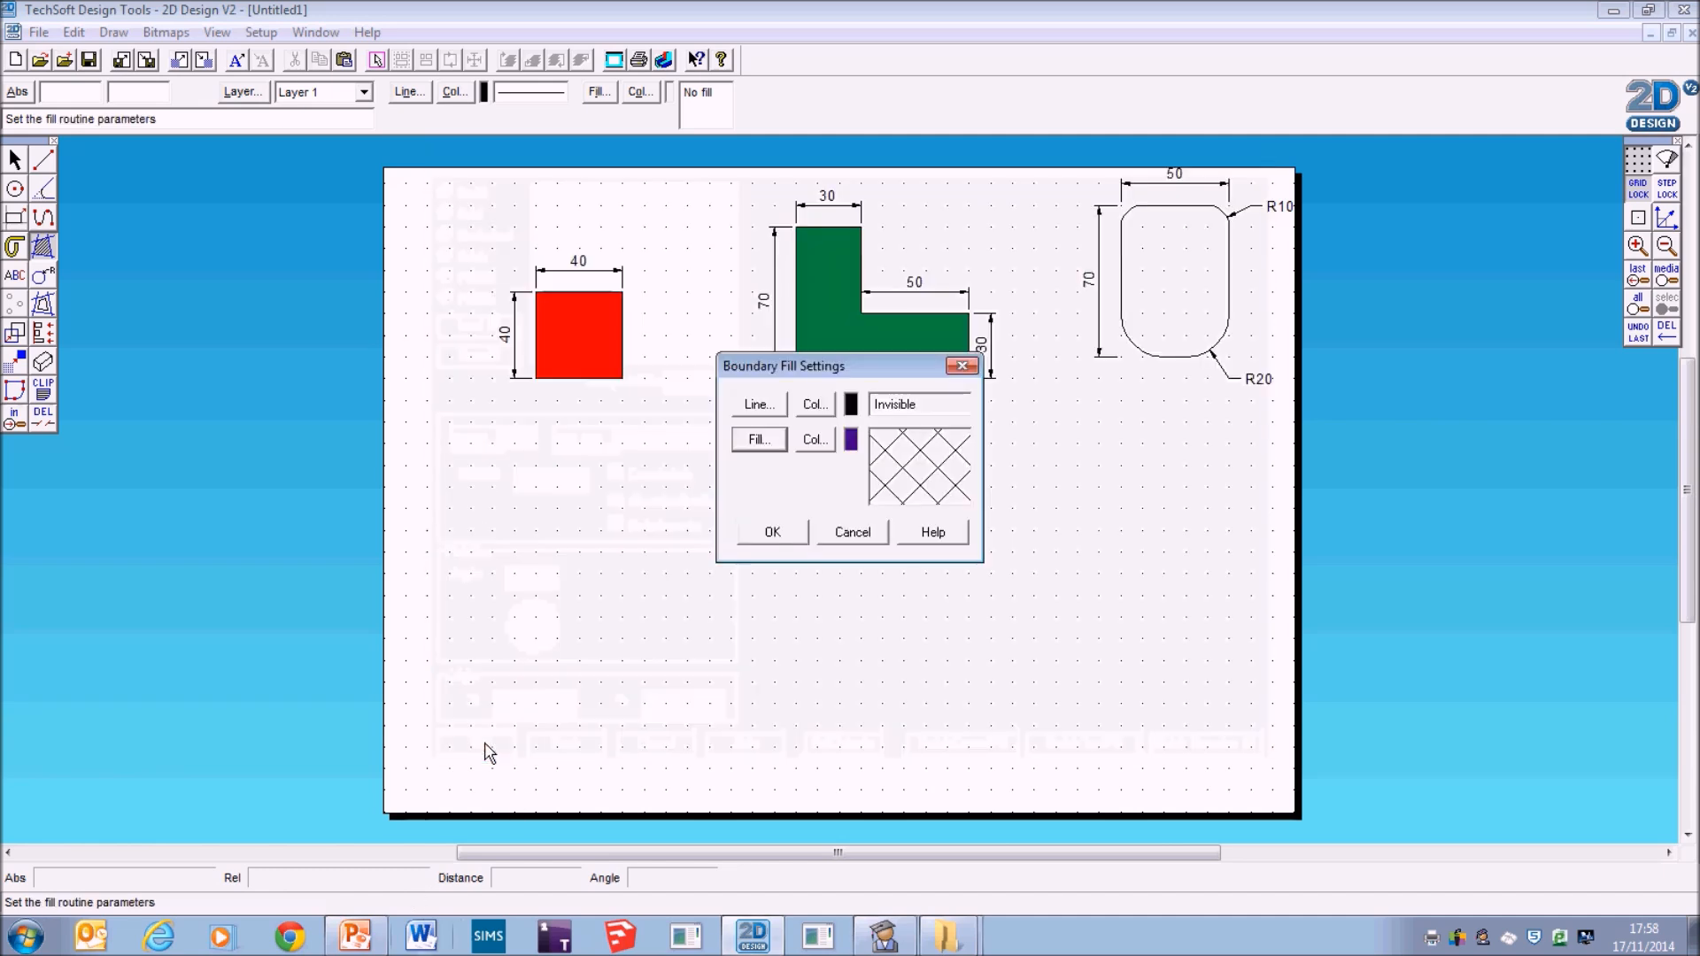
{"action": "left_click", "coordinate": [773, 532]}
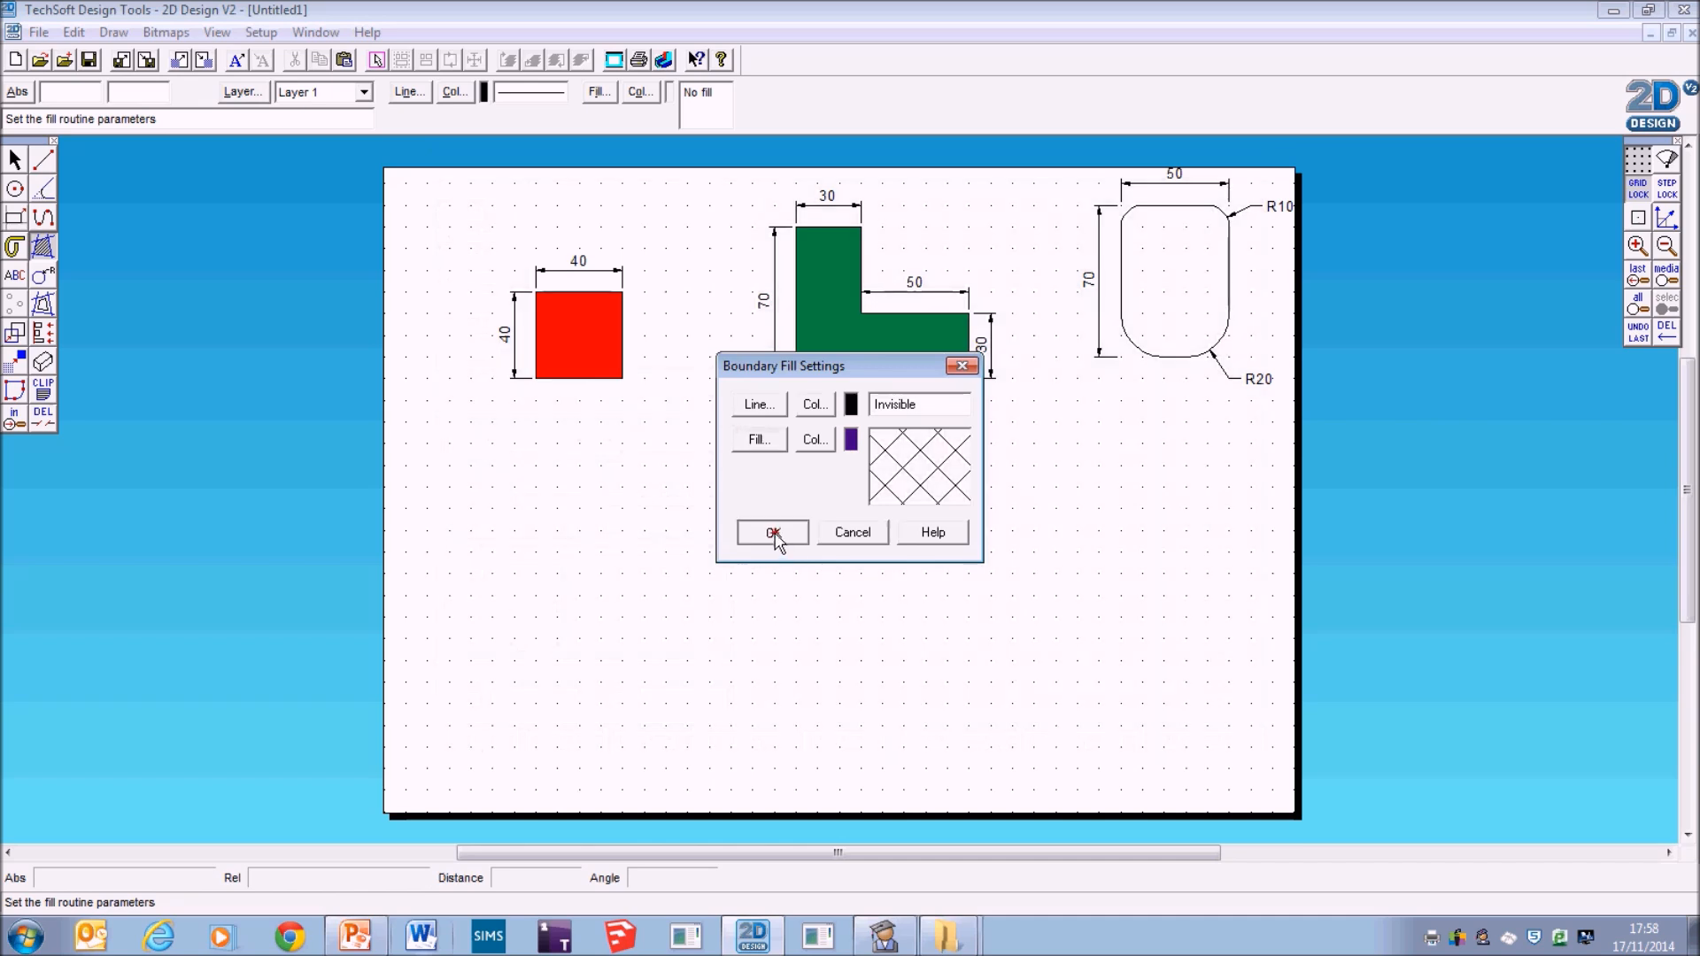
{"action": "left_click", "coordinate": [1123, 257]}
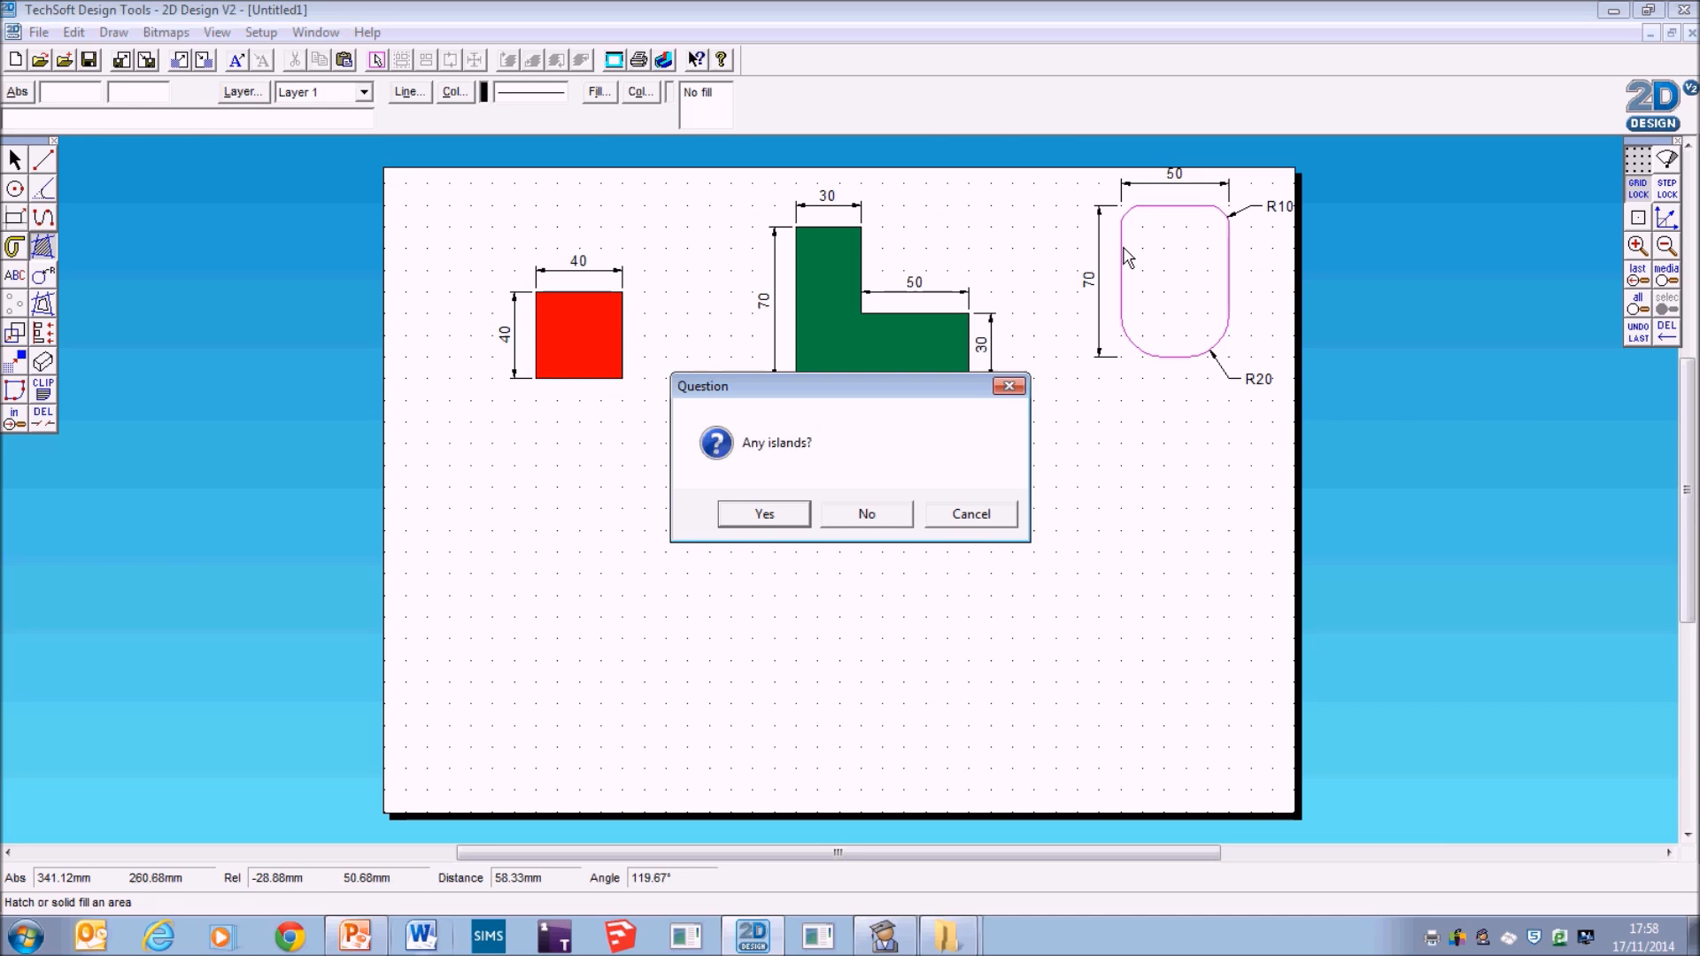
{"action": "left_click", "coordinate": [871, 523]}
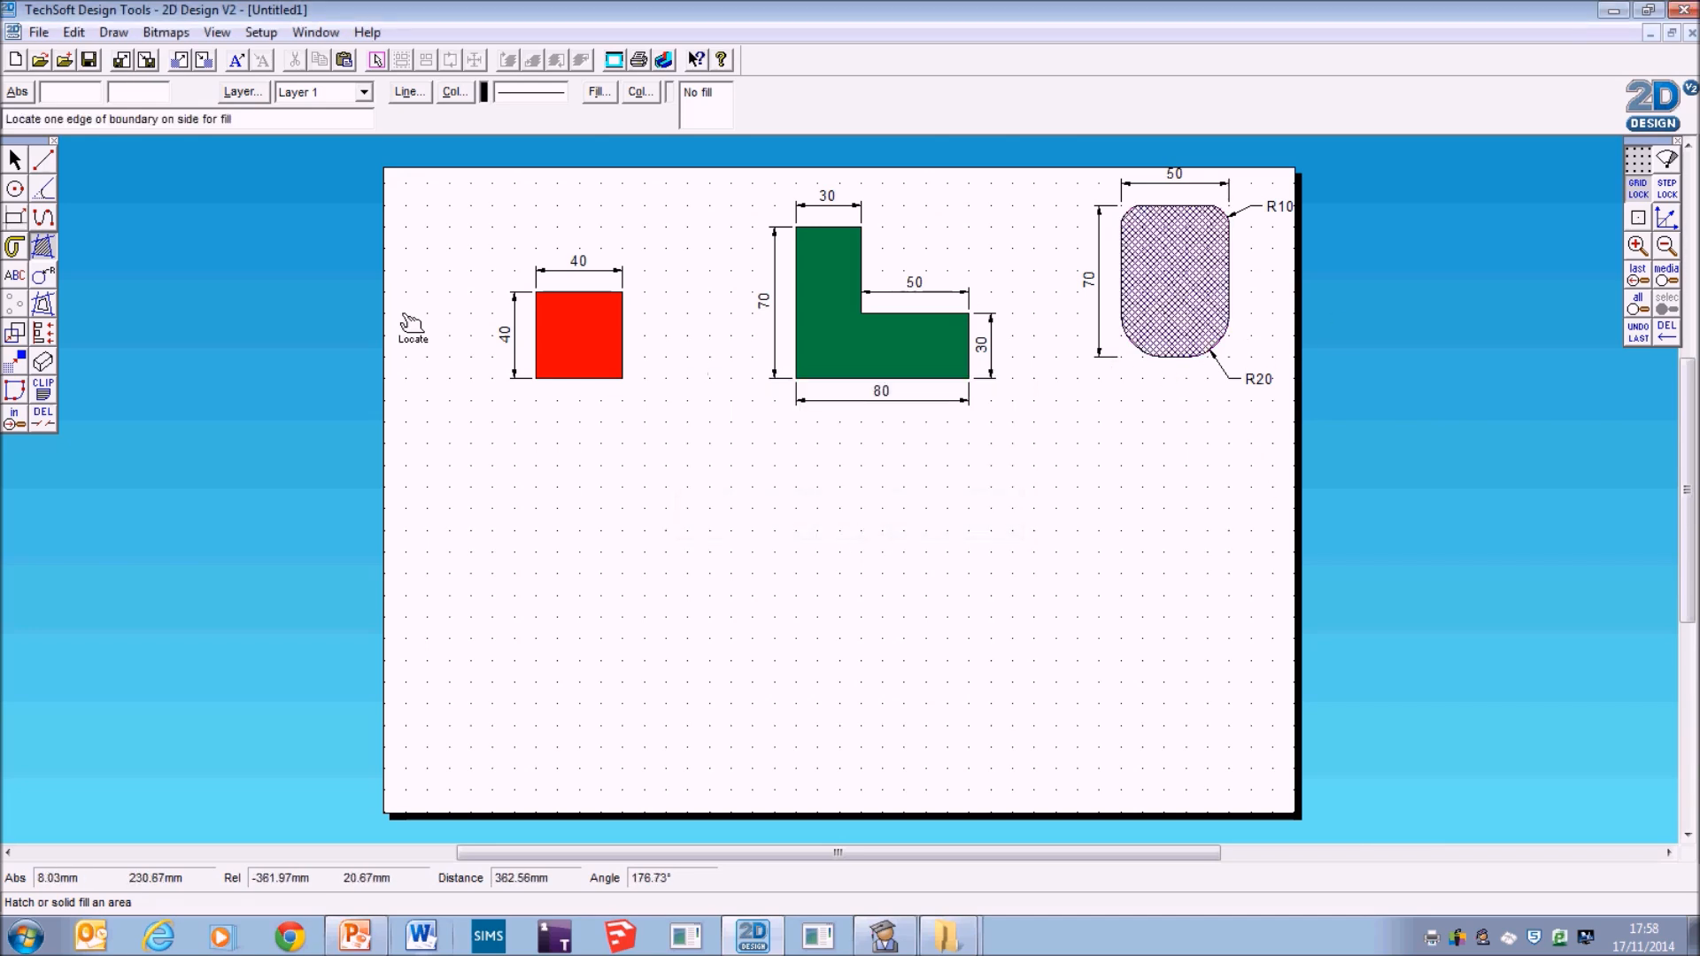
Copy the hatched rounded rectangle with all its dimensions and paste it onto the PowerPoint worksheet slide.
{"action": "left_click", "coordinate": [14, 159]}
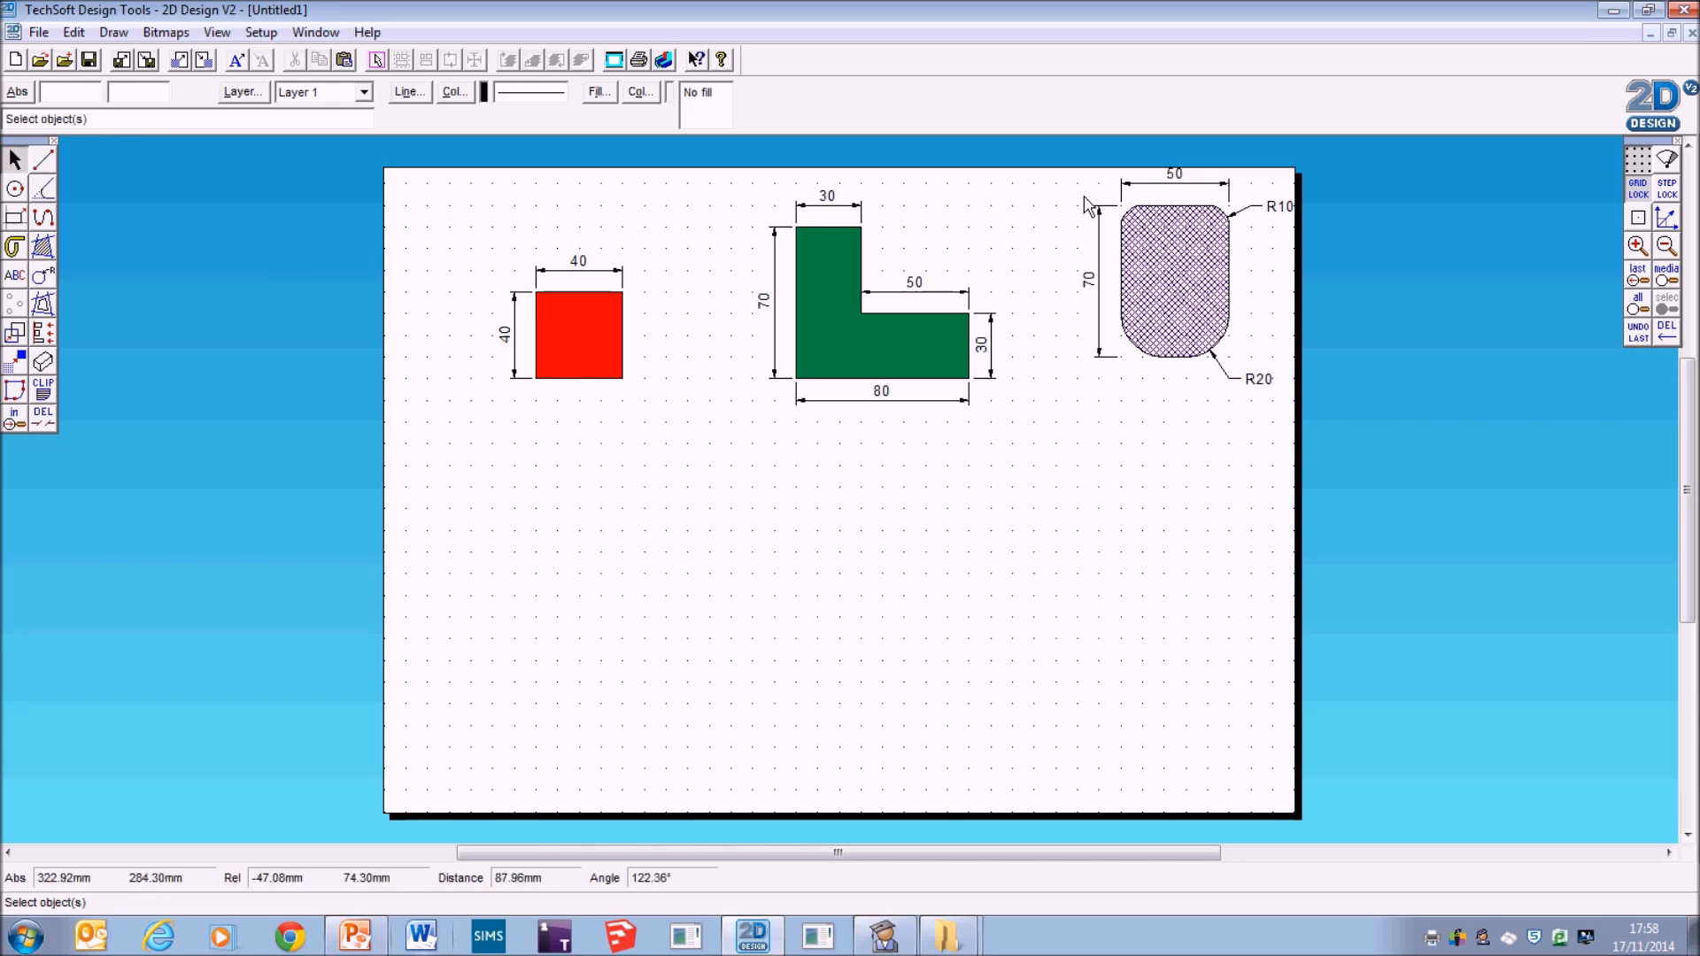
{"action": "left_click_drag", "start_coordinate": [1038, 149], "coordinate": [1351, 423]}
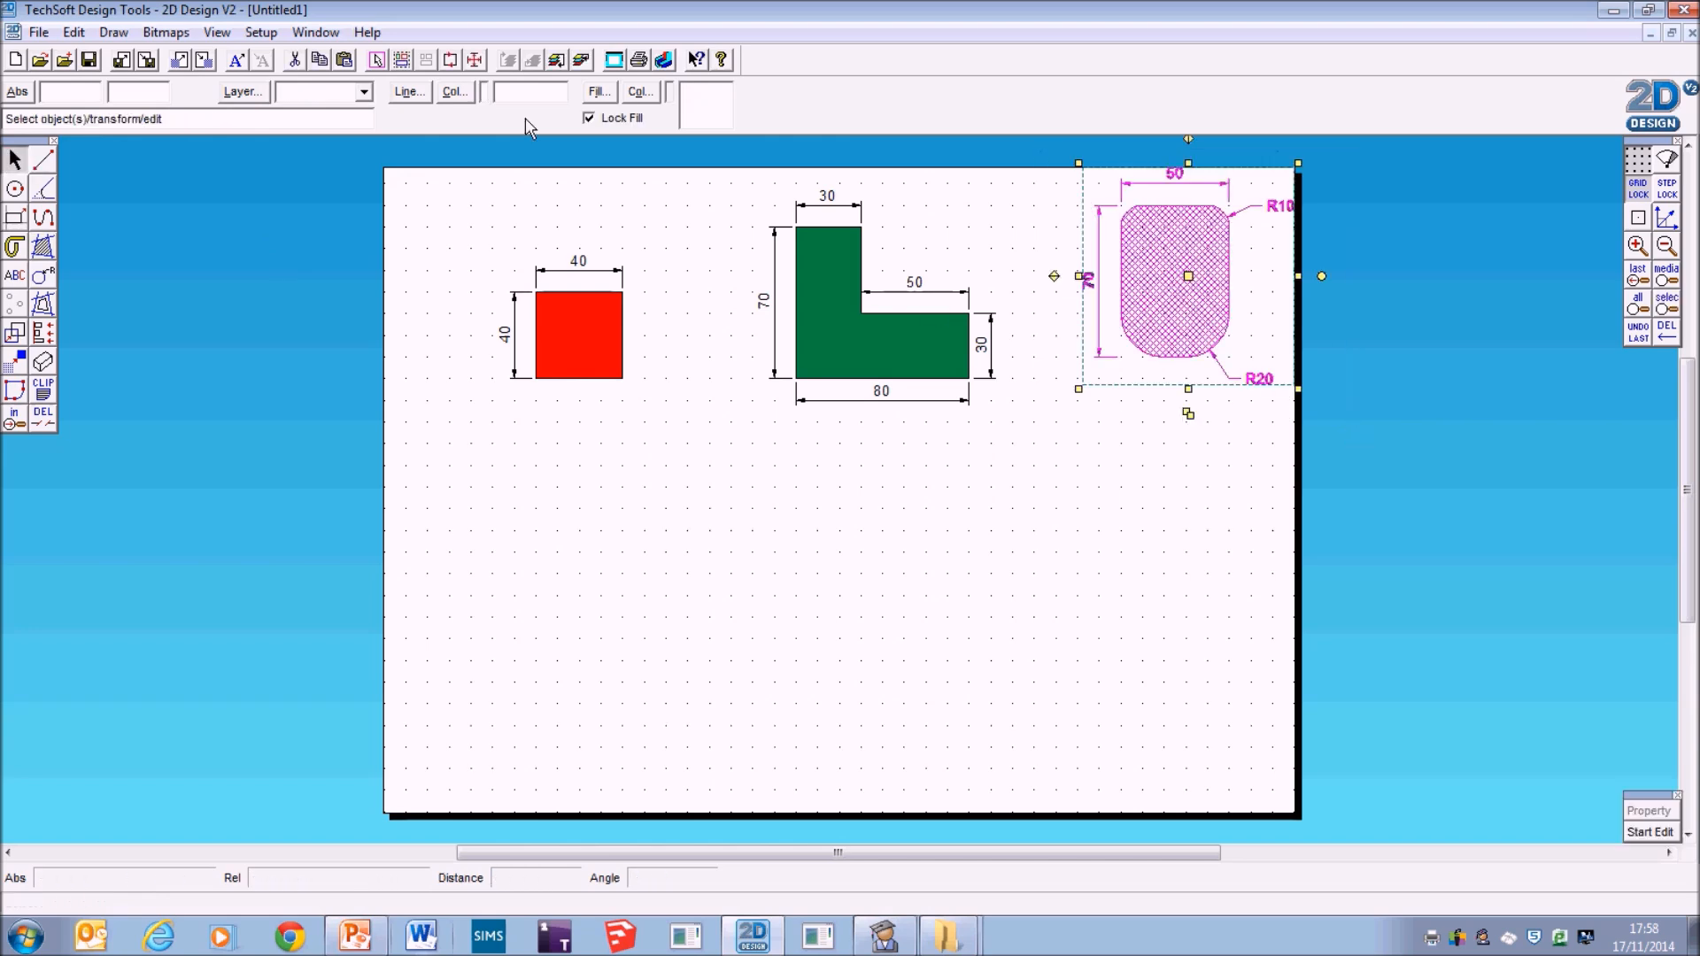
{"action": "left_click", "coordinate": [74, 32]}
{"action": "left_click", "coordinate": [97, 133]}
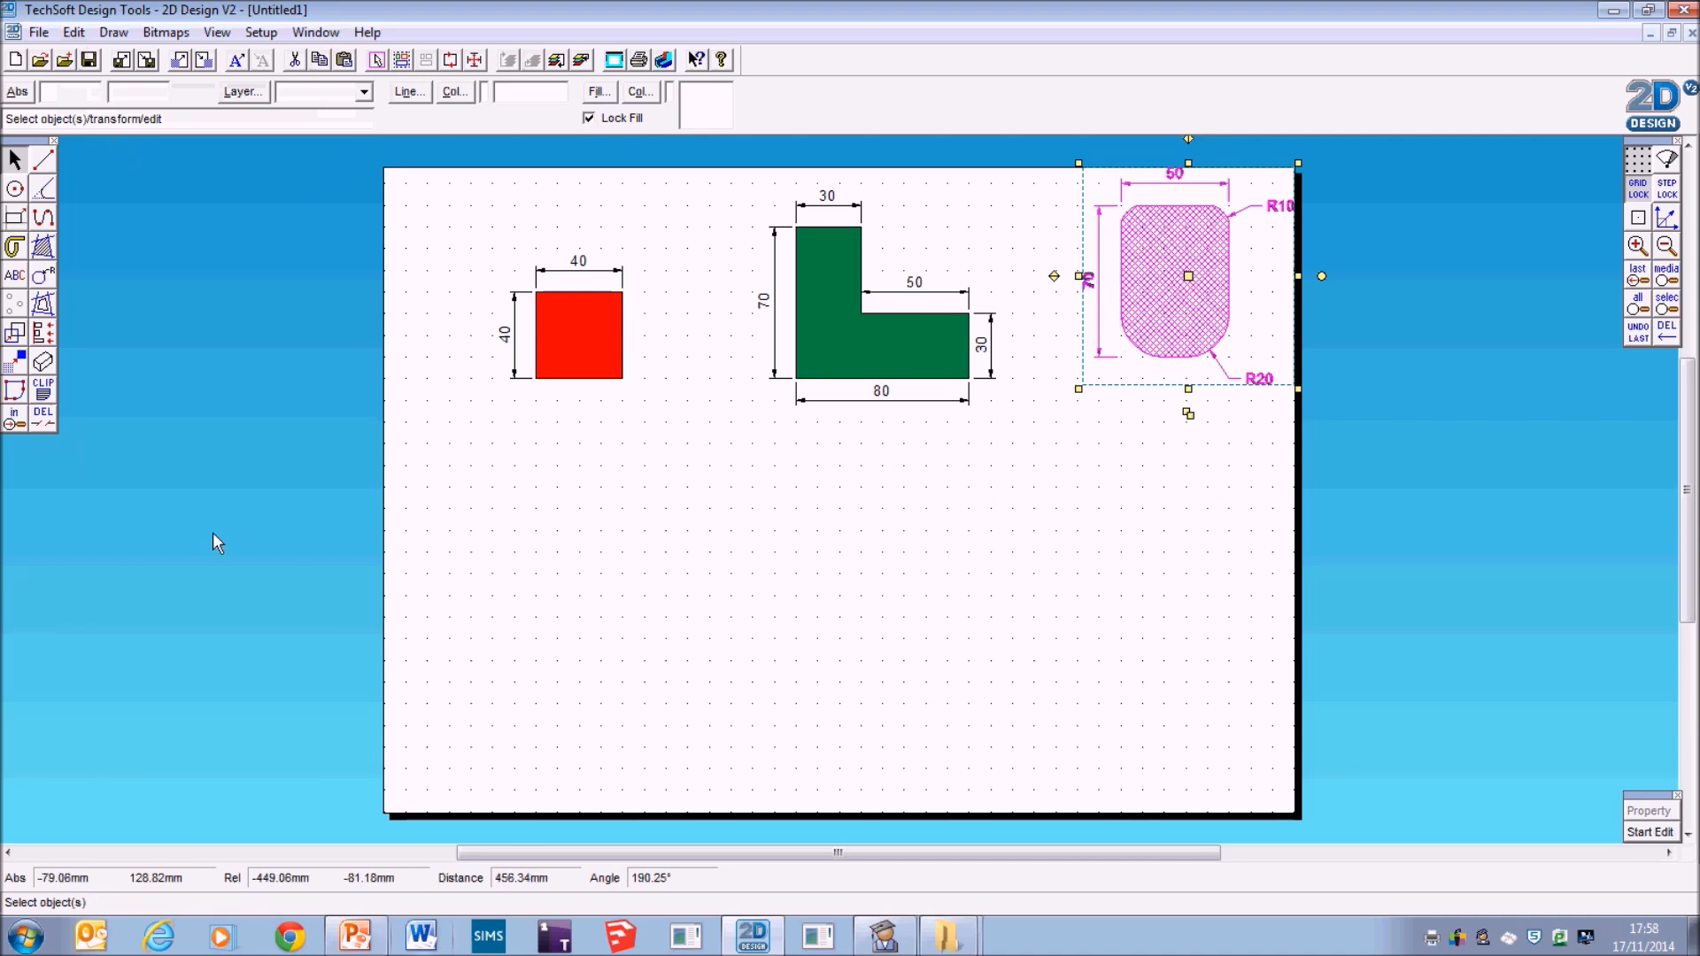
{"action": "left_click", "coordinate": [354, 936]}
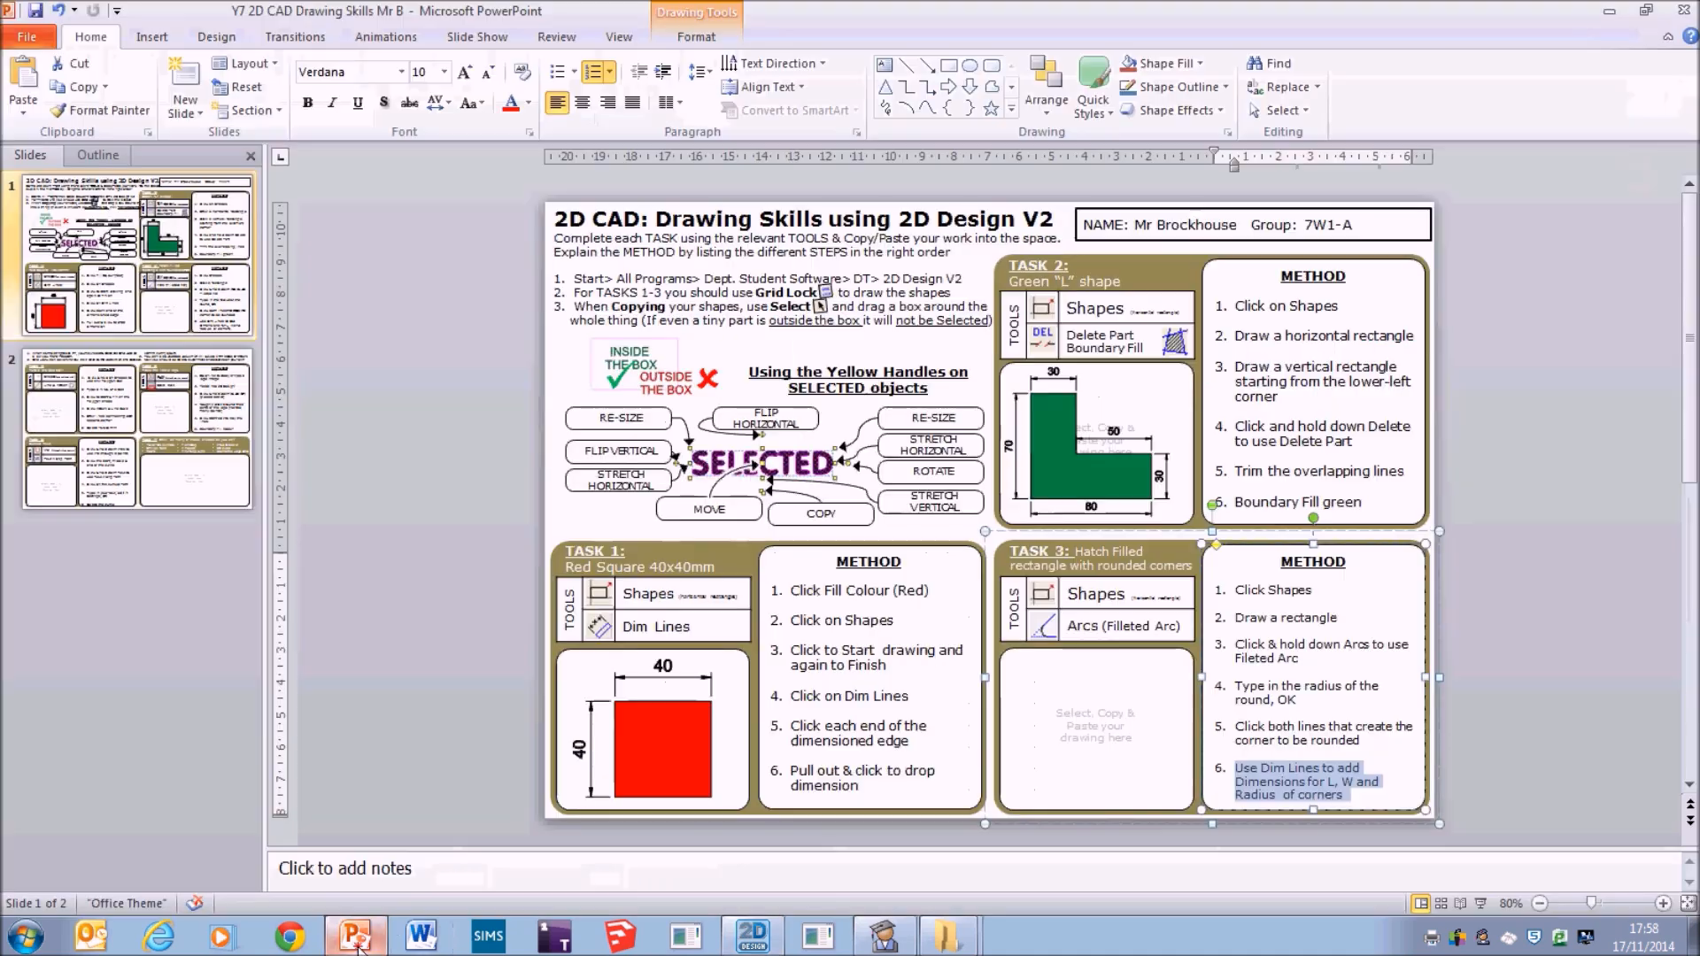
{"action": "right_click", "coordinate": [407, 560]}
{"action": "left_click", "coordinate": [487, 640]}
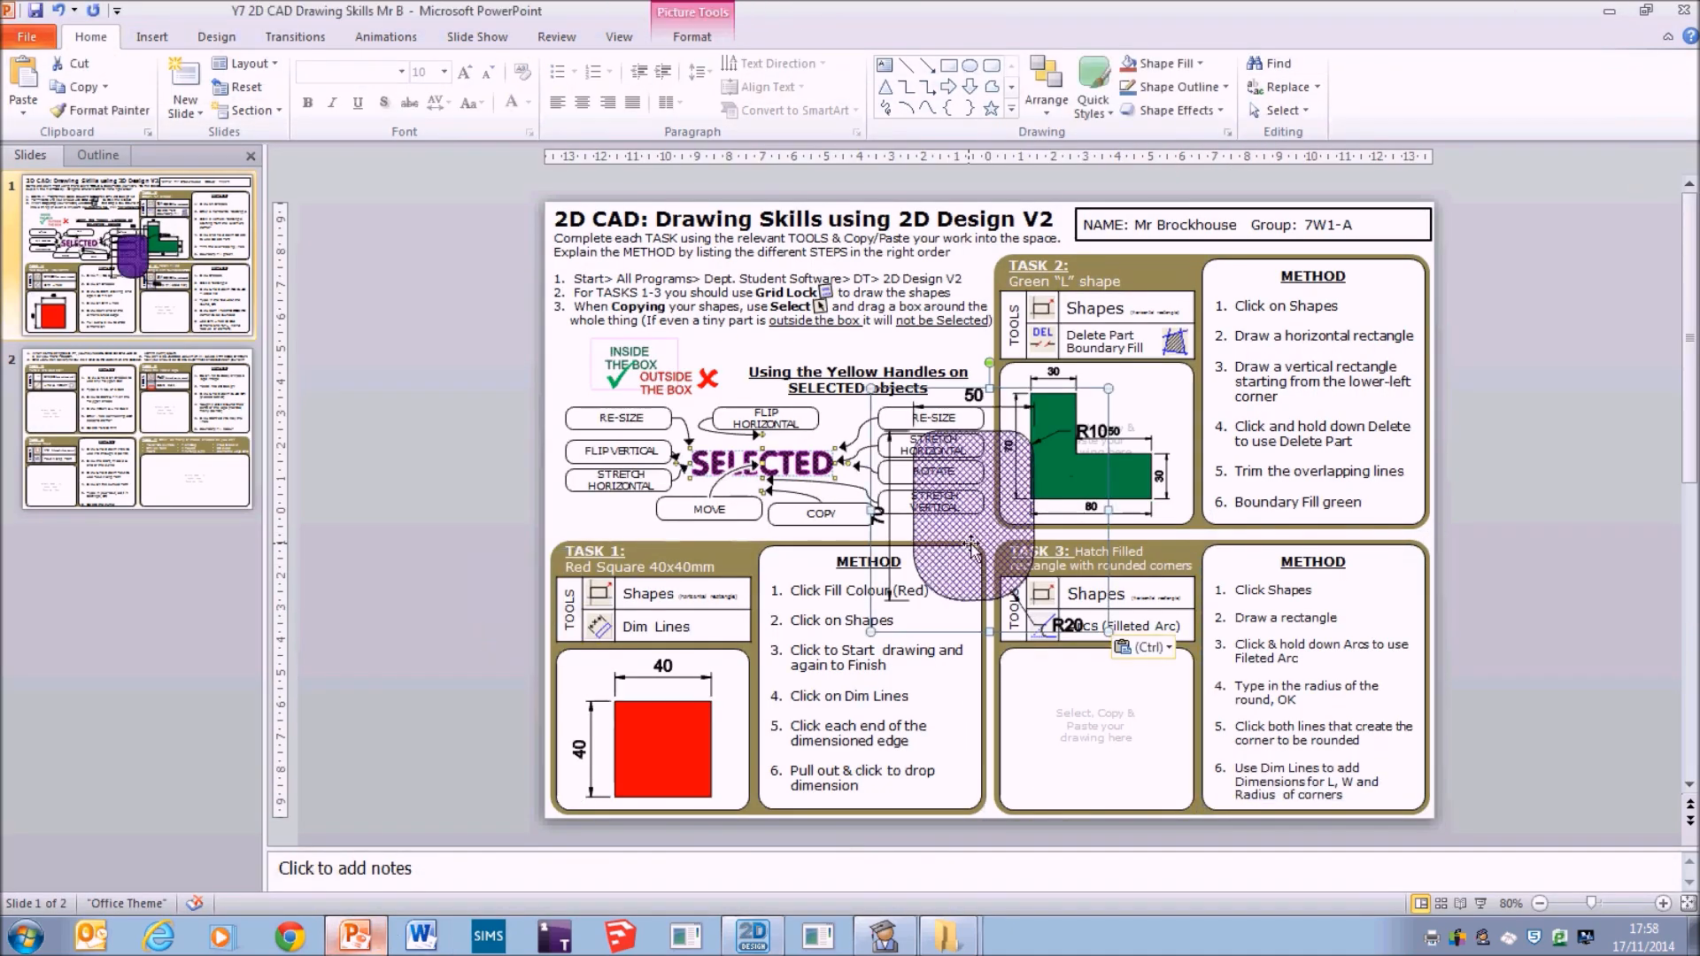
Resize the pasted rounded rectangle picture and position it inside Task 3's drawing box.
{"action": "left_click_drag", "start_coordinate": [997, 502], "coordinate": [983, 516]}
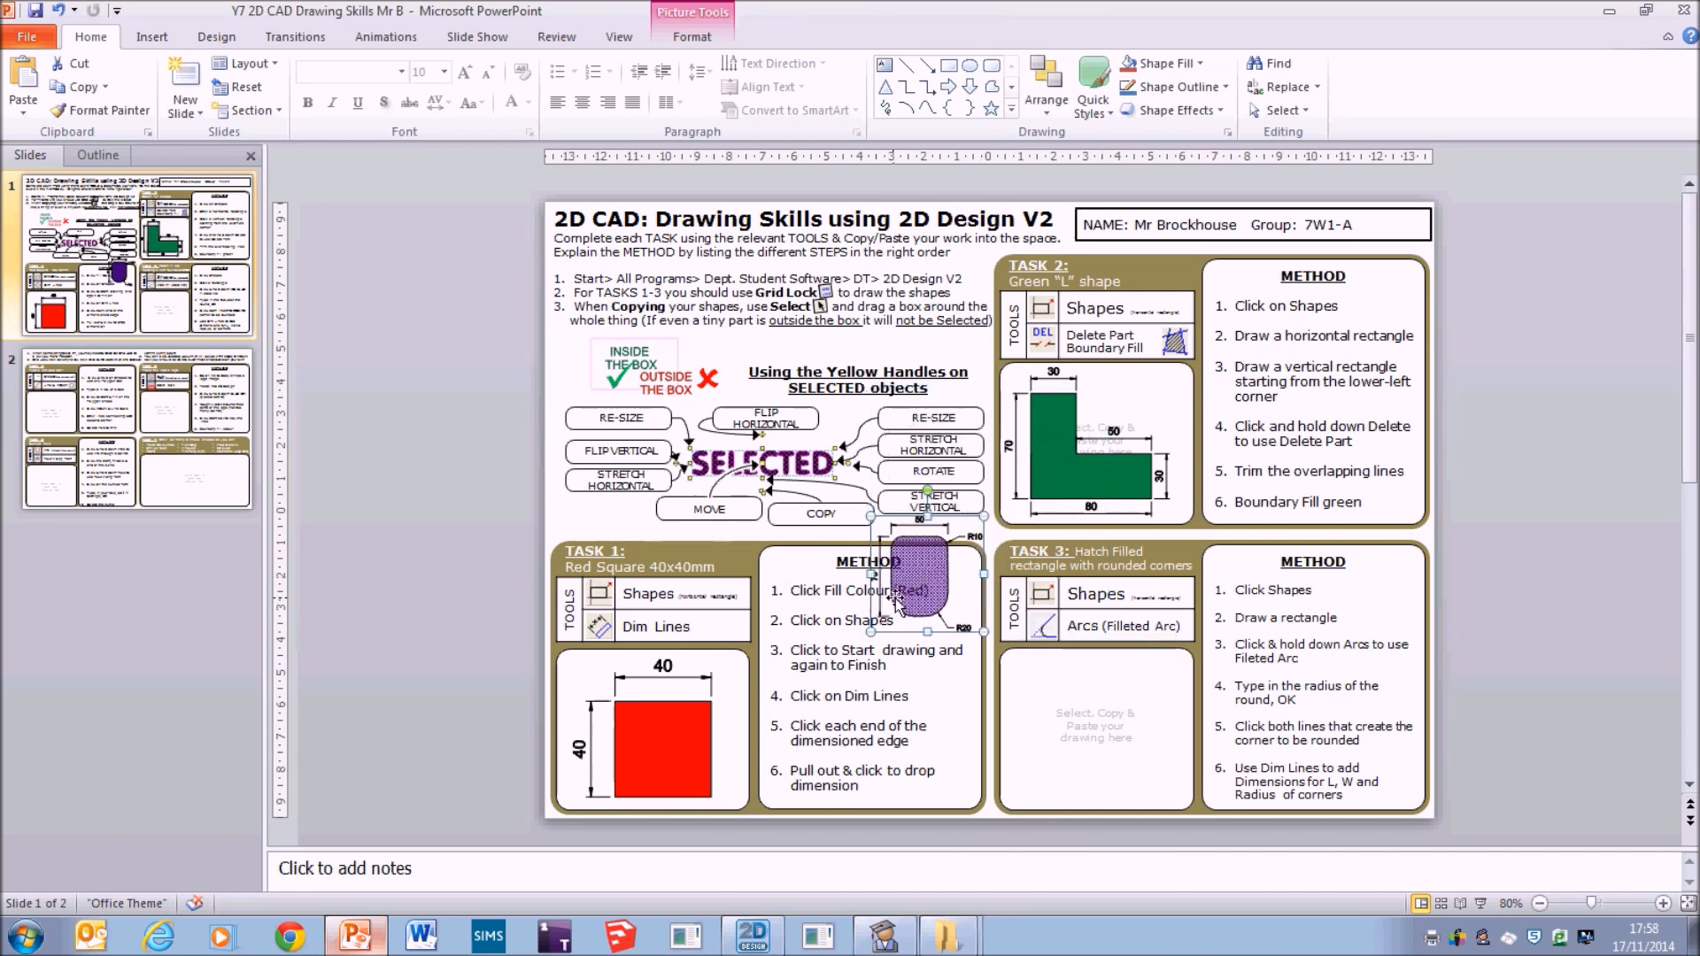
{"action": "left_click_drag", "start_coordinate": [1070, 742], "coordinate": [1067, 740]}
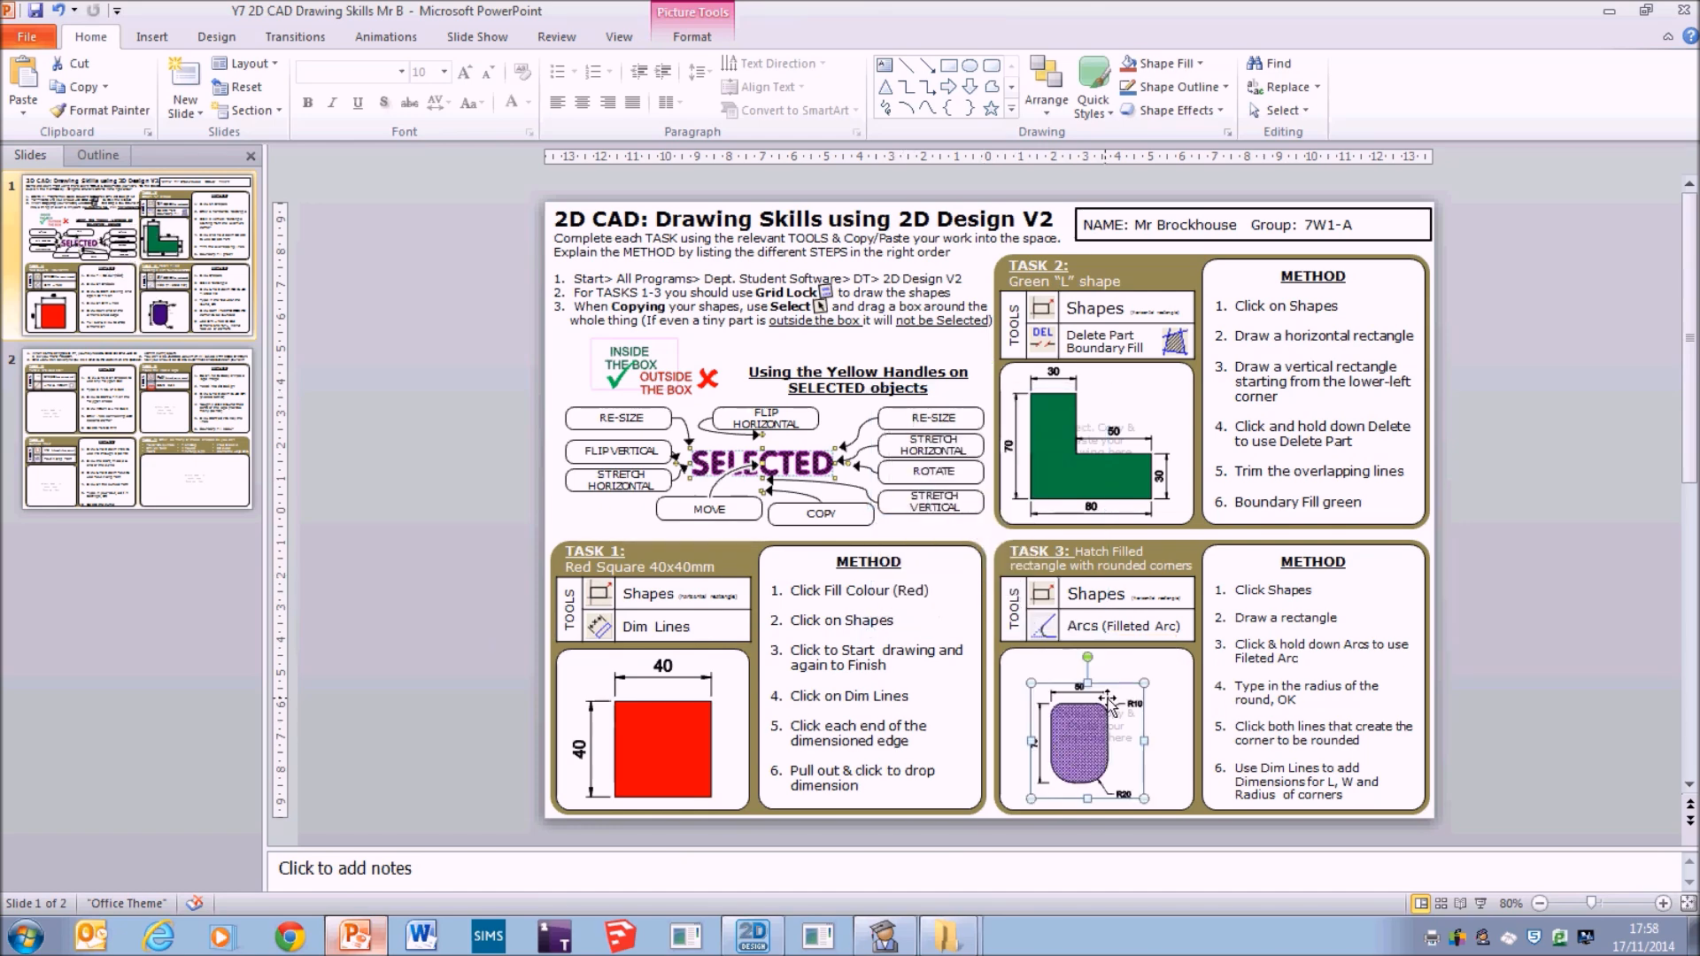
{"action": "left_click_drag", "start_coordinate": [1160, 670], "coordinate": [1162, 664]}
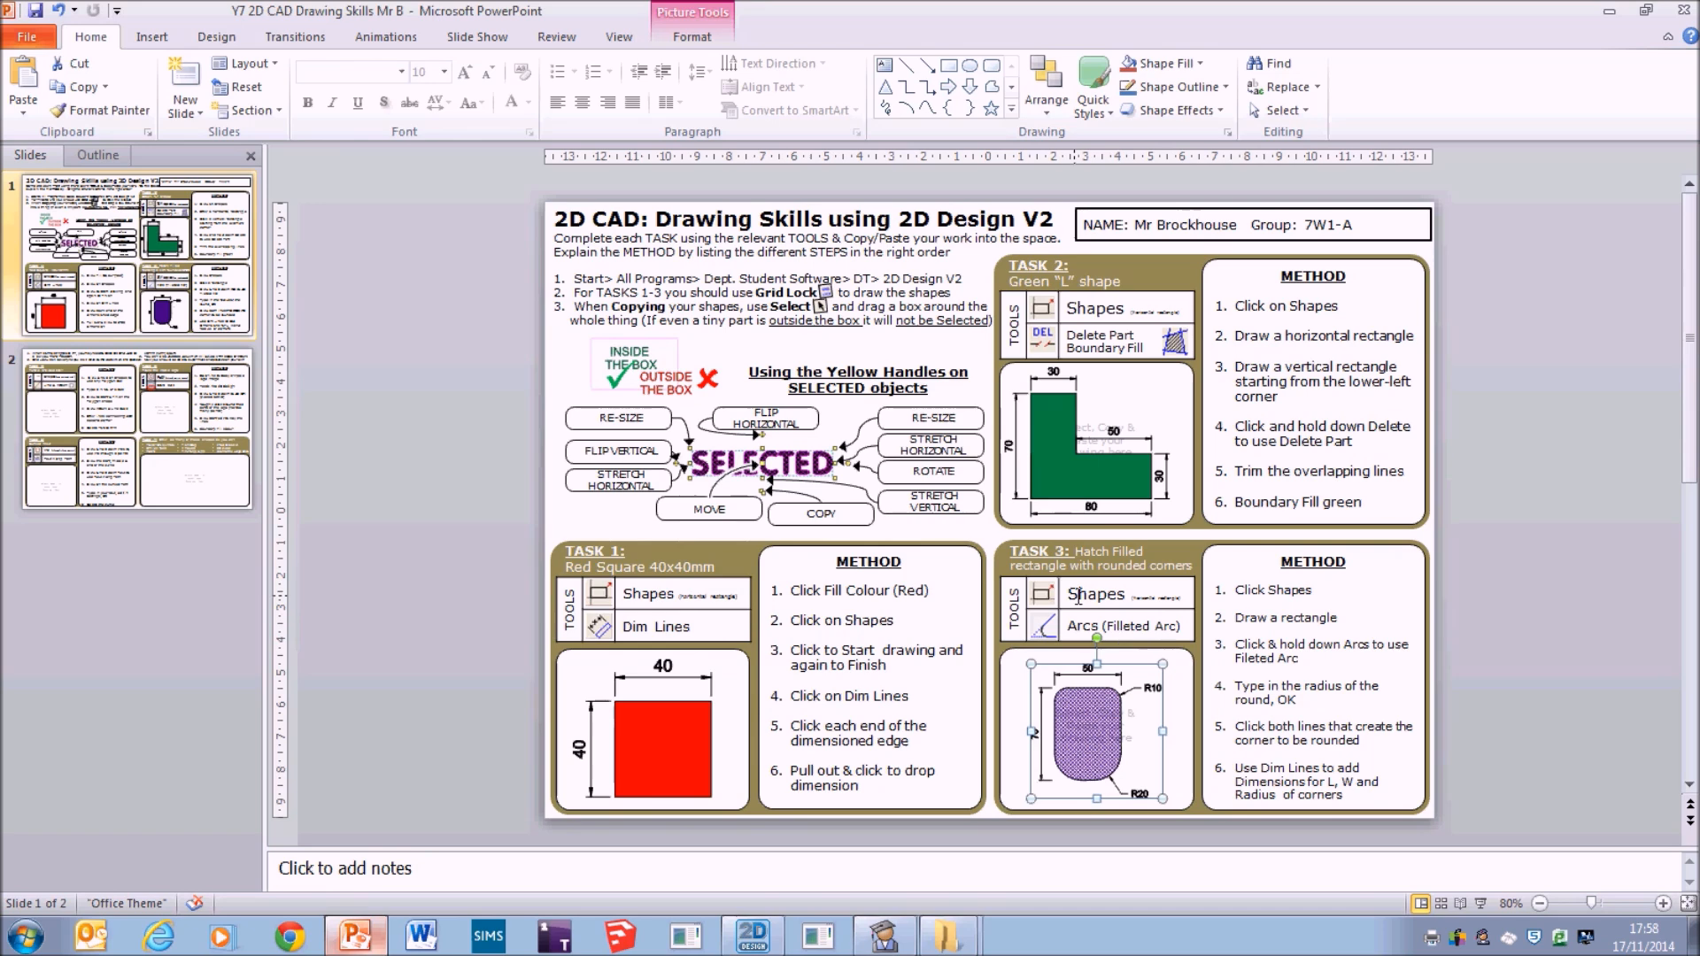
Highlight Task 3's title and slide 2's note on deselecting Grid Lock, and return to 2D Design.
{"action": "left_click_drag", "start_coordinate": [1073, 553], "coordinate": [1191, 567]}
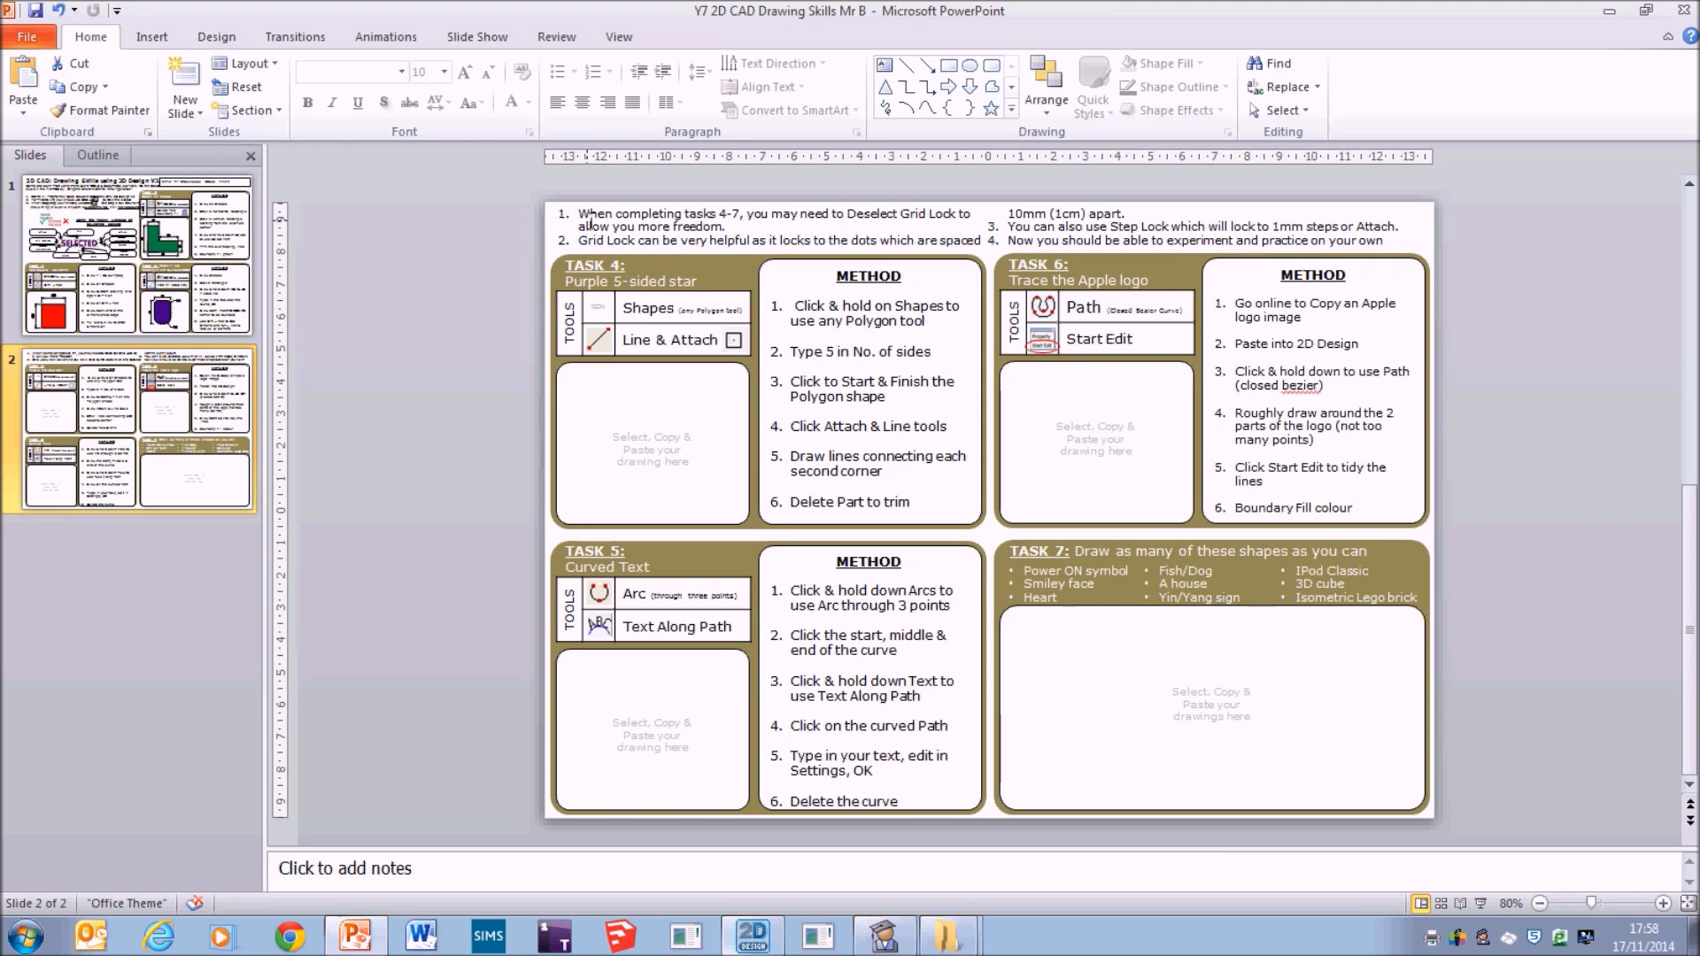
{"action": "left_click_drag", "start_coordinate": [590, 209], "coordinate": [735, 227]}
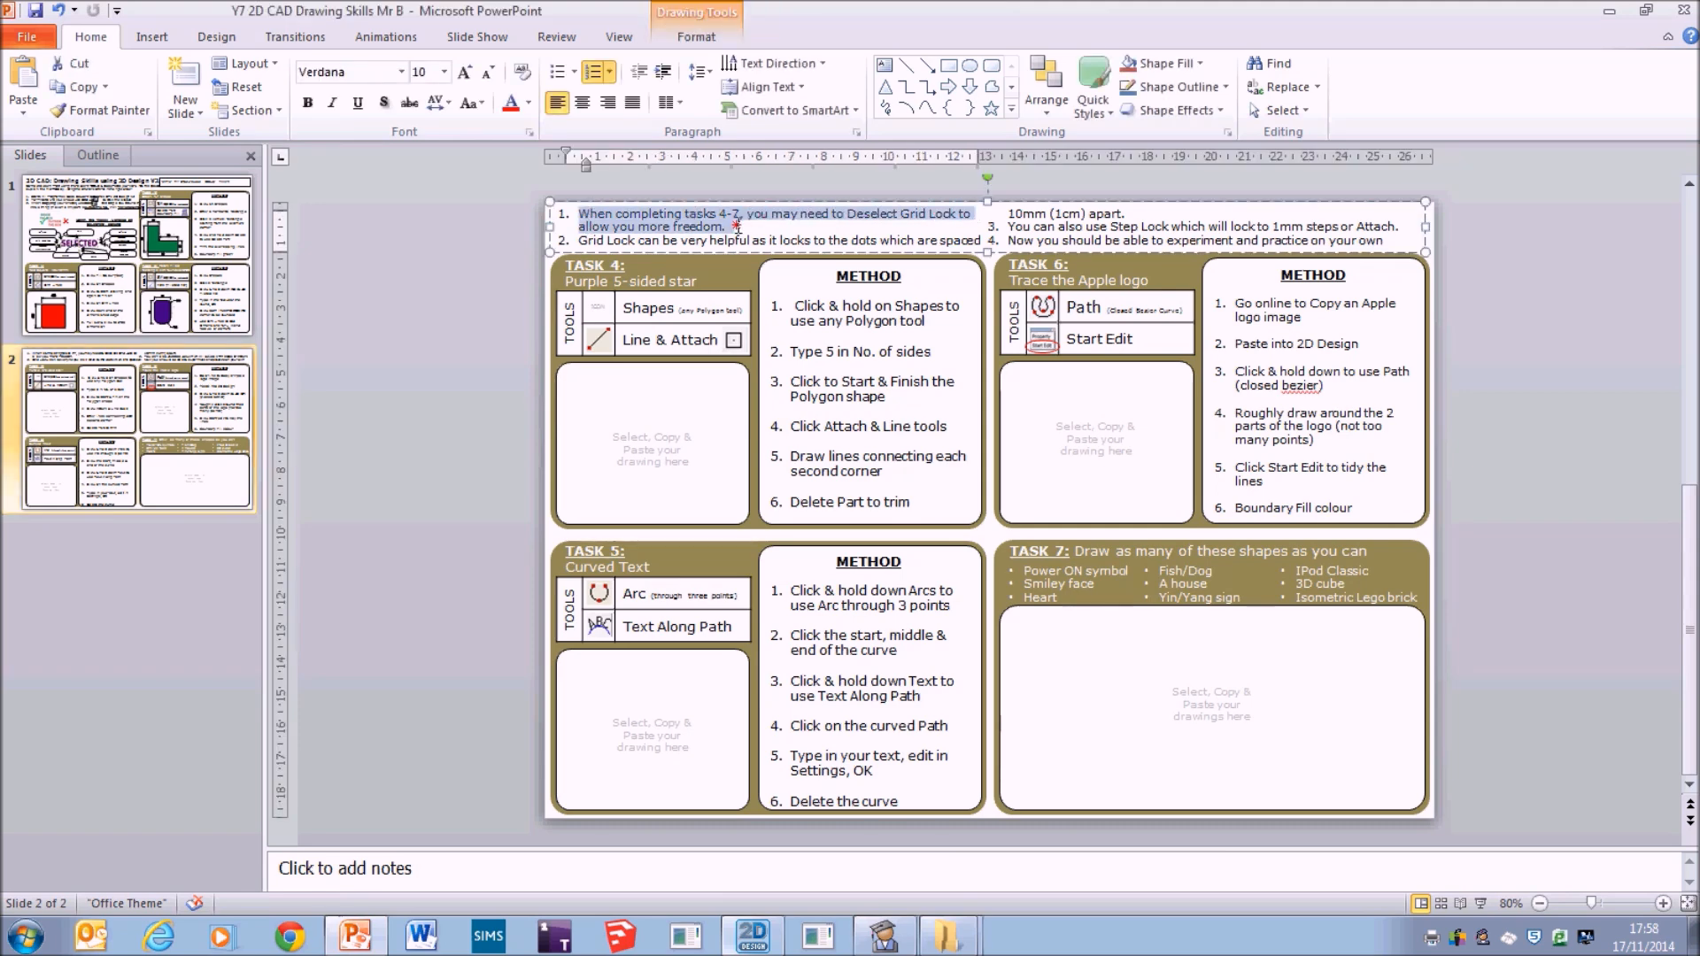
{"action": "left_click", "coordinate": [751, 944]}
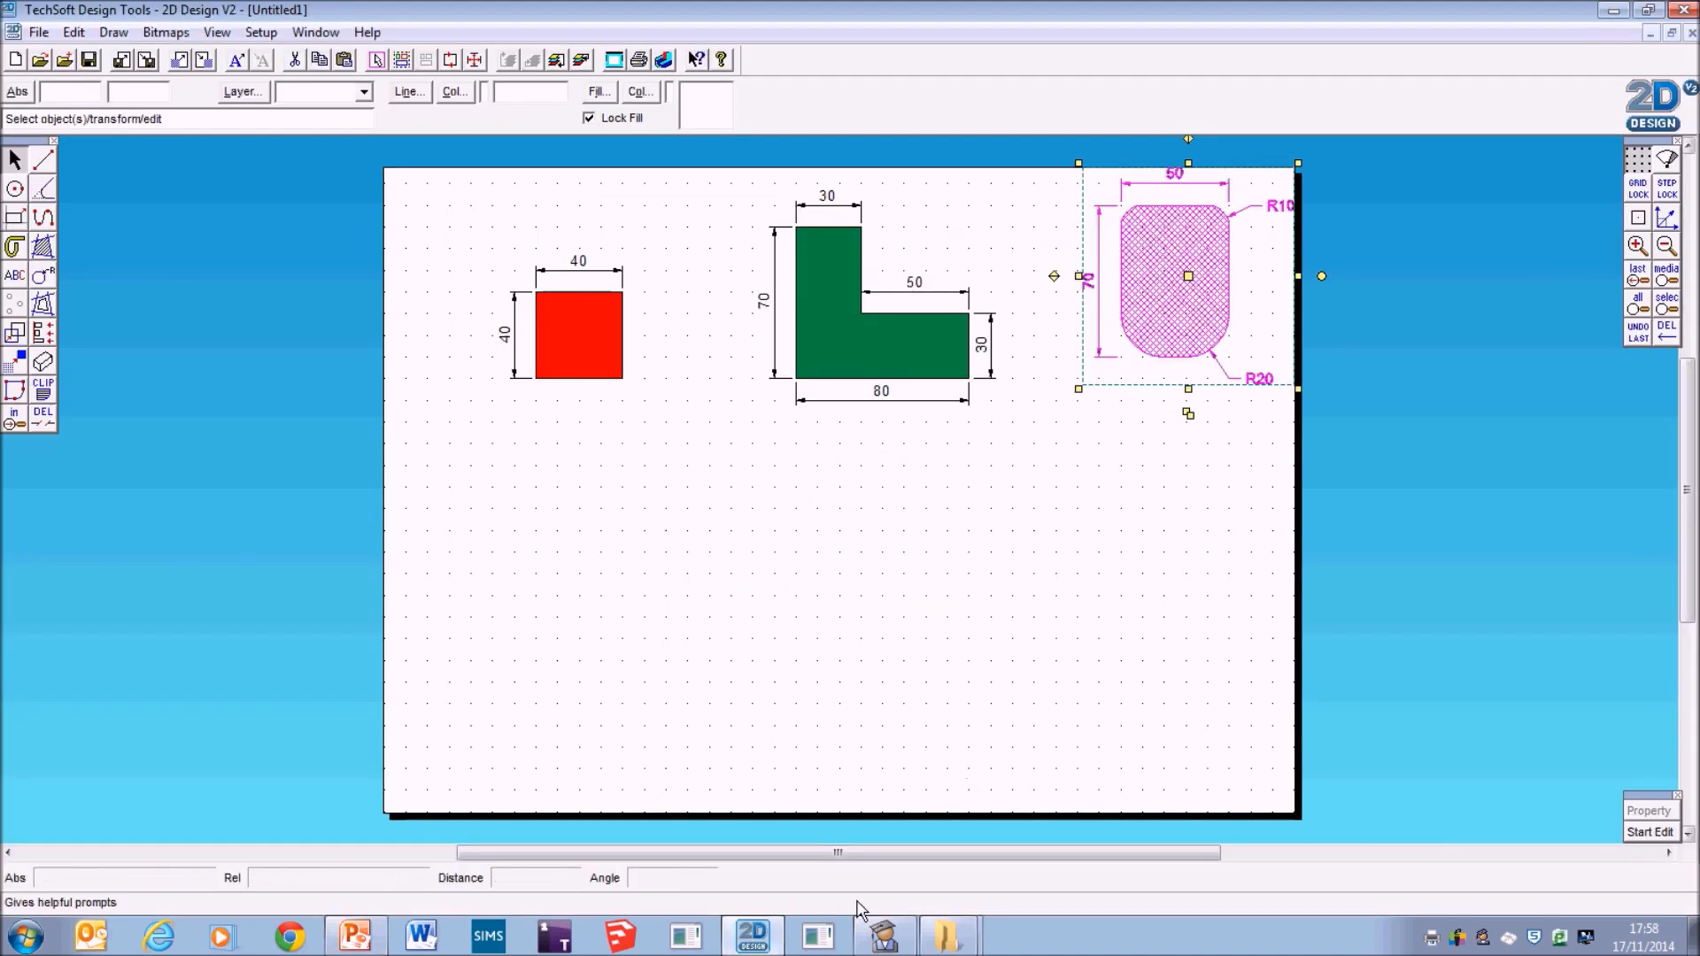
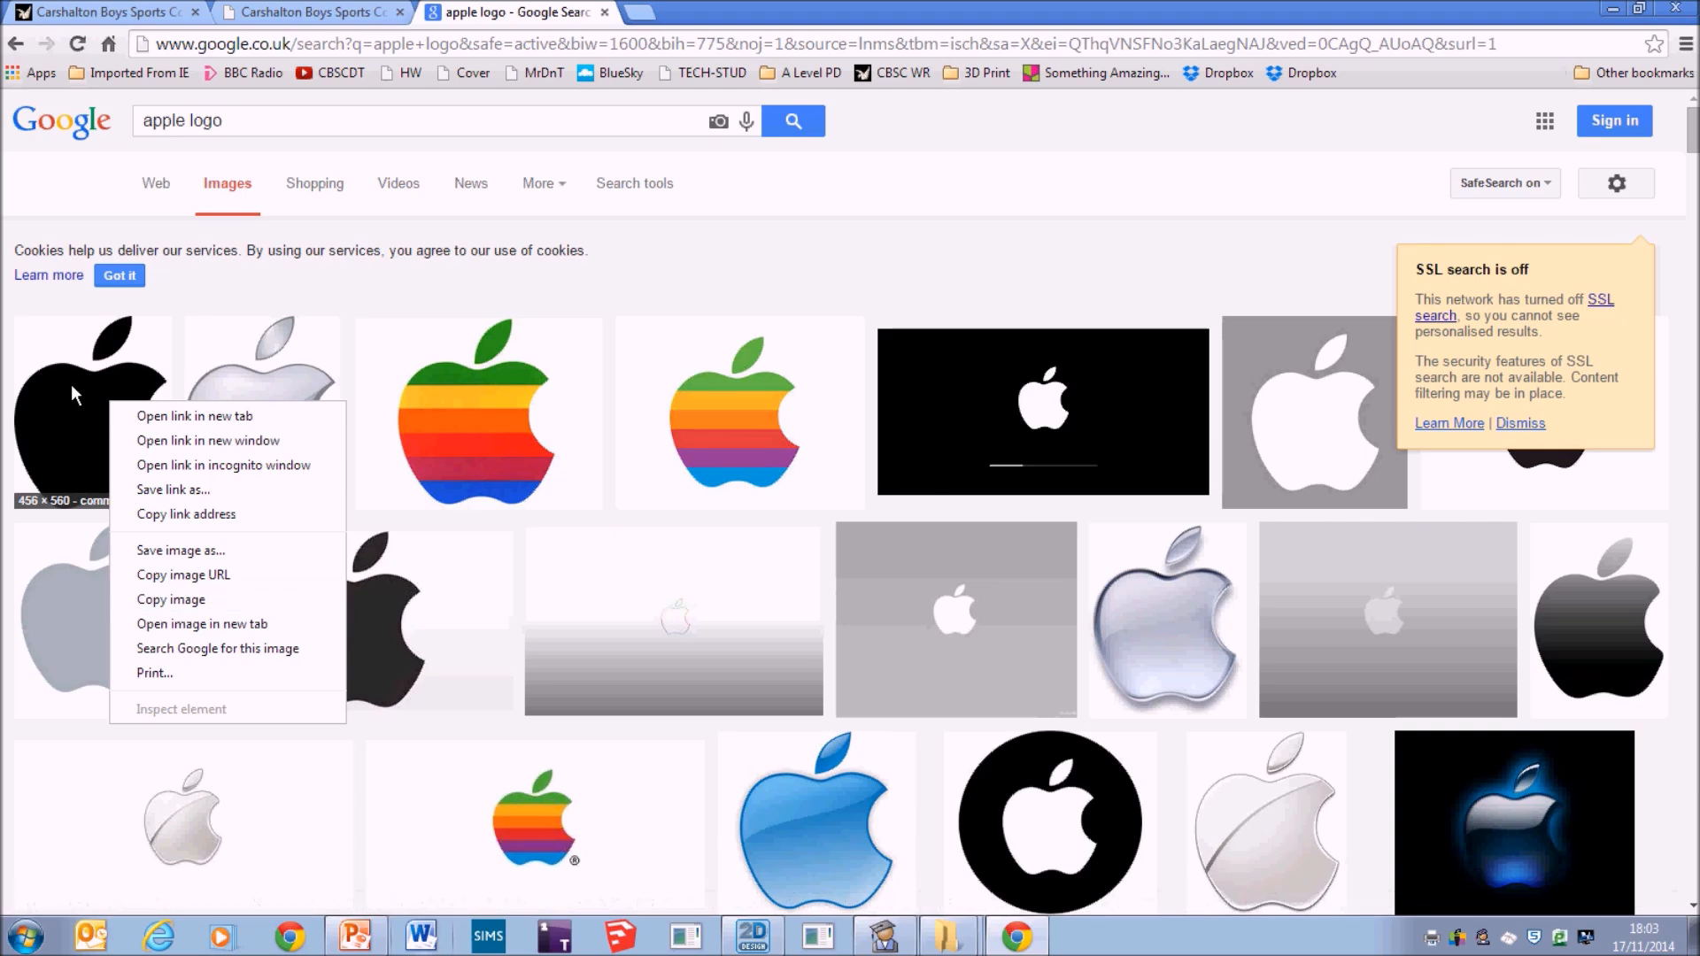
Copy the black Apple logo from the Google image results and paste it into 2D Design beside the curved text.
{"action": "left_click", "coordinate": [174, 602]}
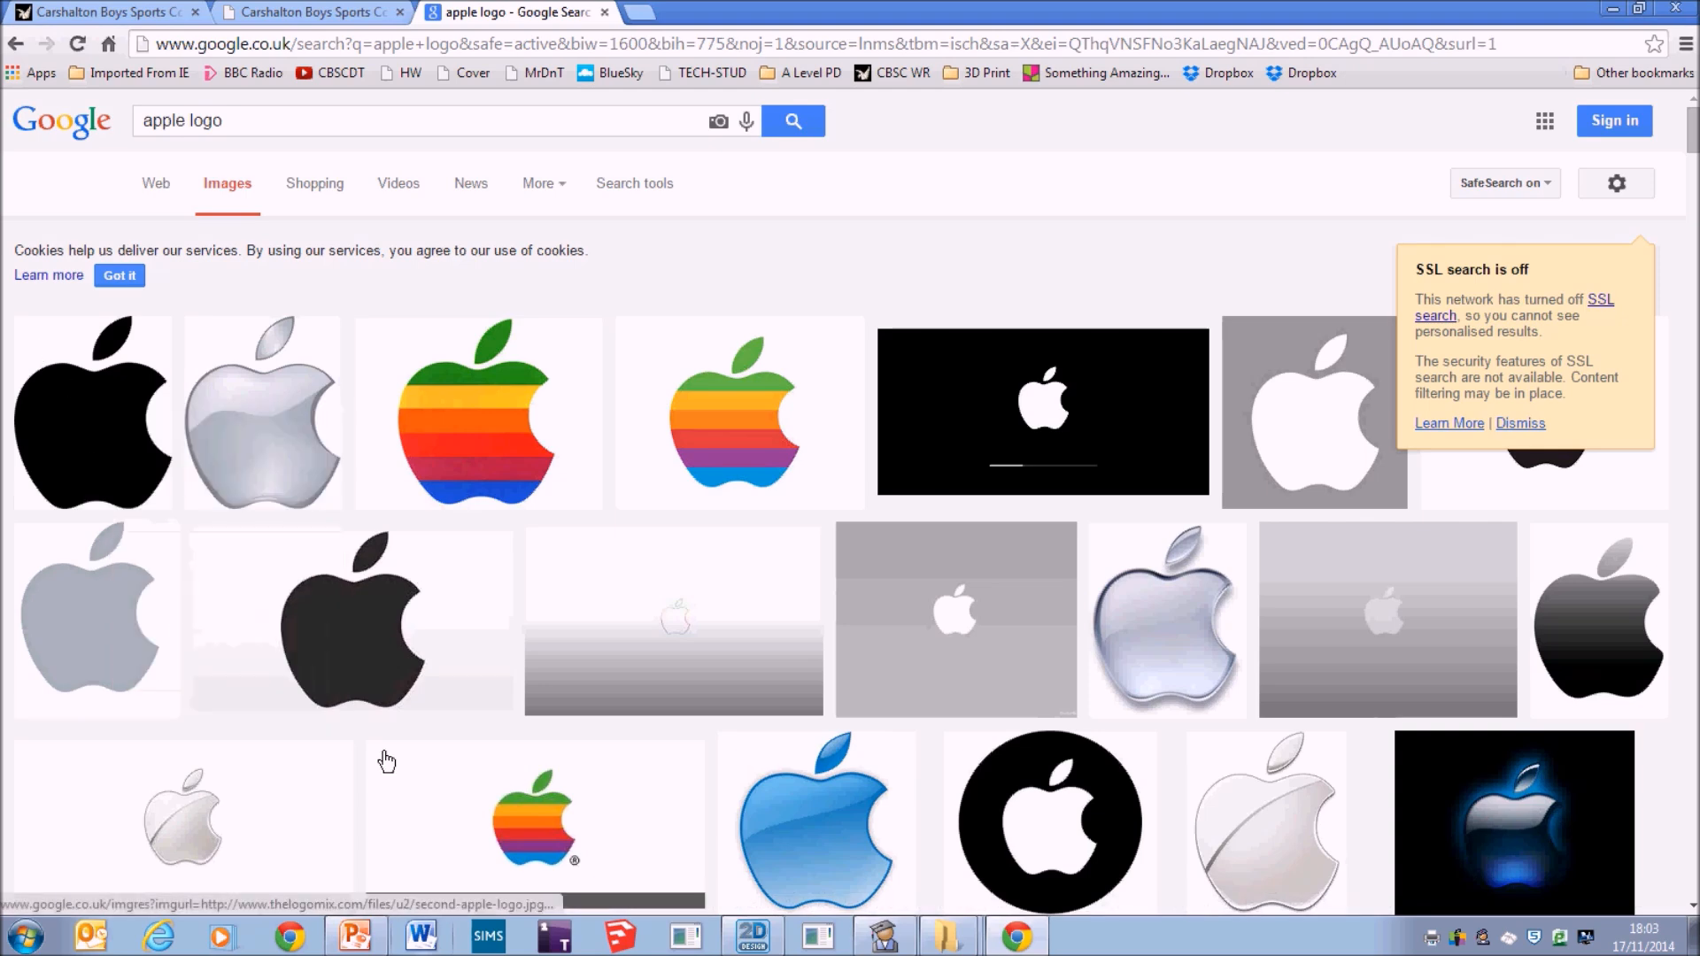
{"action": "left_click", "coordinate": [753, 936]}
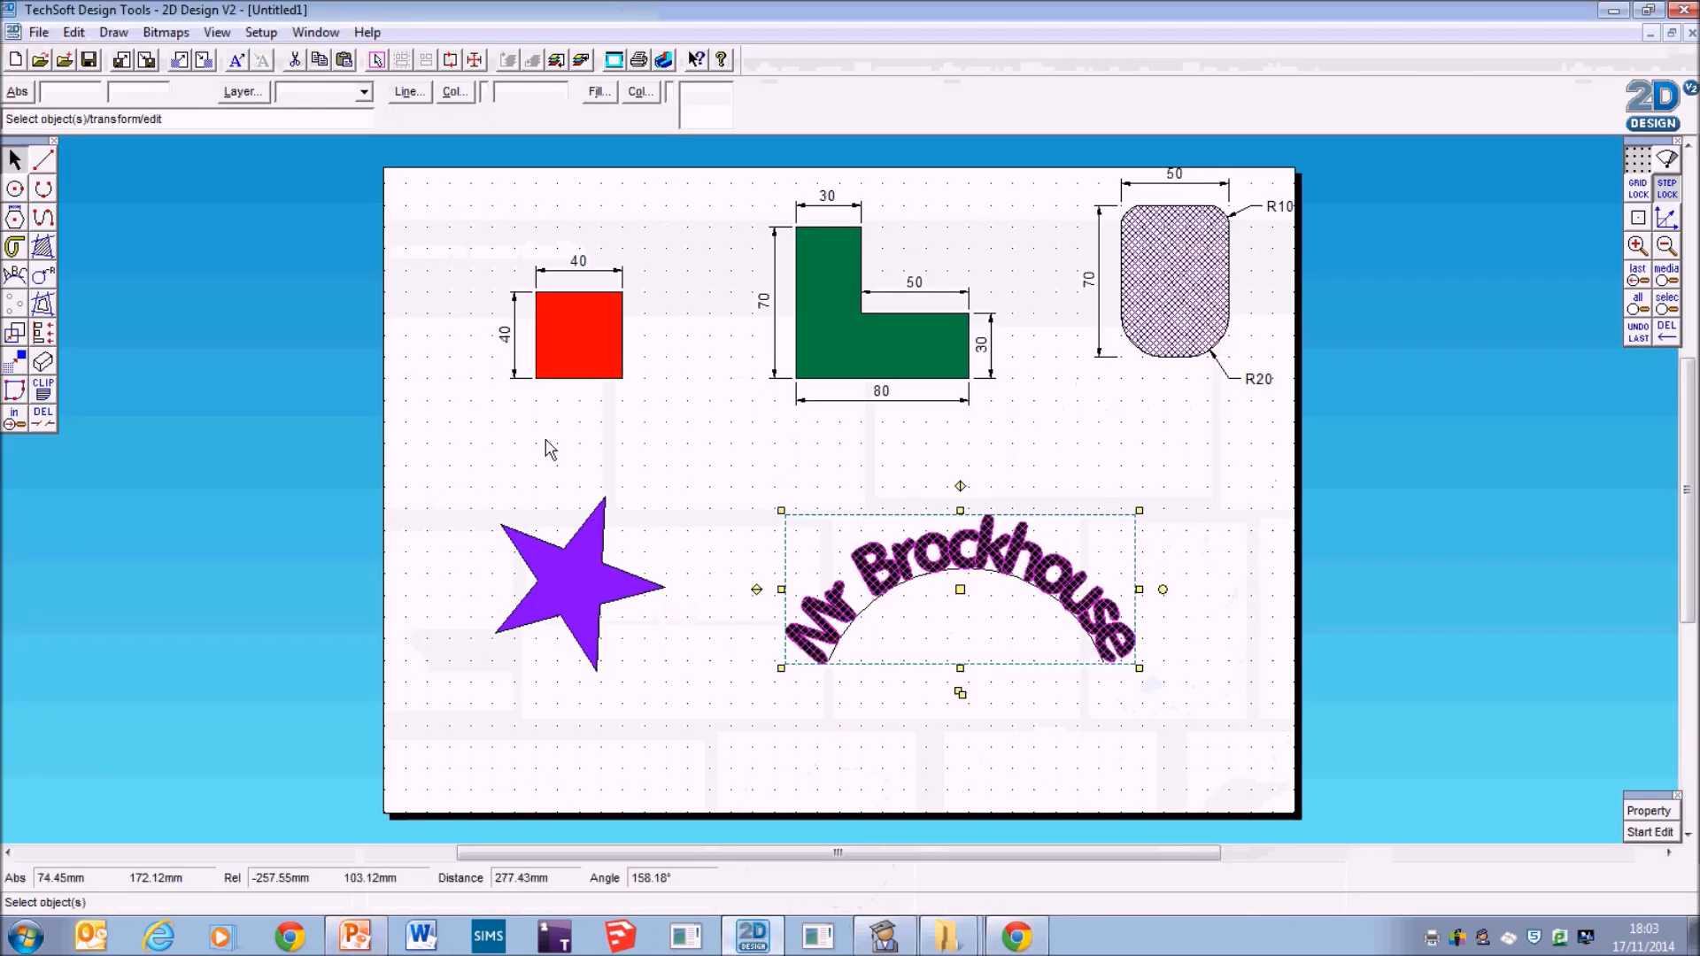
{"action": "right_click", "coordinate": [1271, 487]}
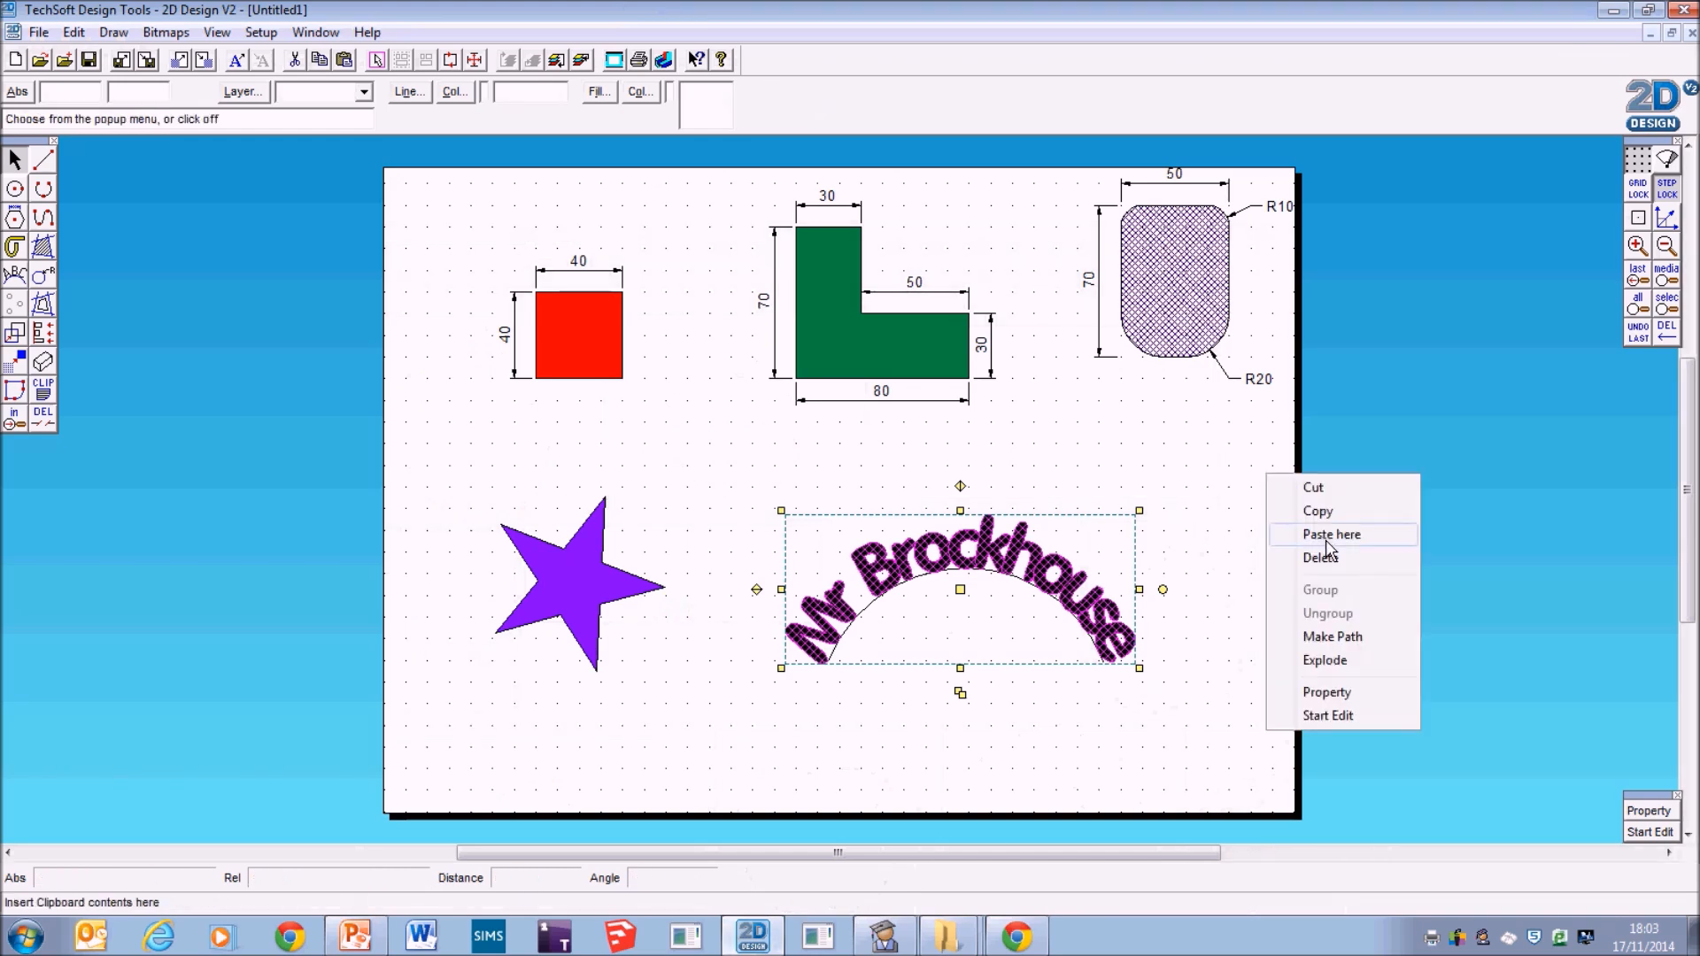
{"action": "left_click", "coordinate": [1326, 536]}
{"action": "left_click_drag", "start_coordinate": [1347, 572], "coordinate": [1252, 580]}
Delete the curved text with its arc and move the Apple logo into the freed space beside the star.
{"action": "left_click_drag", "start_coordinate": [710, 451], "coordinate": [1141, 767]}
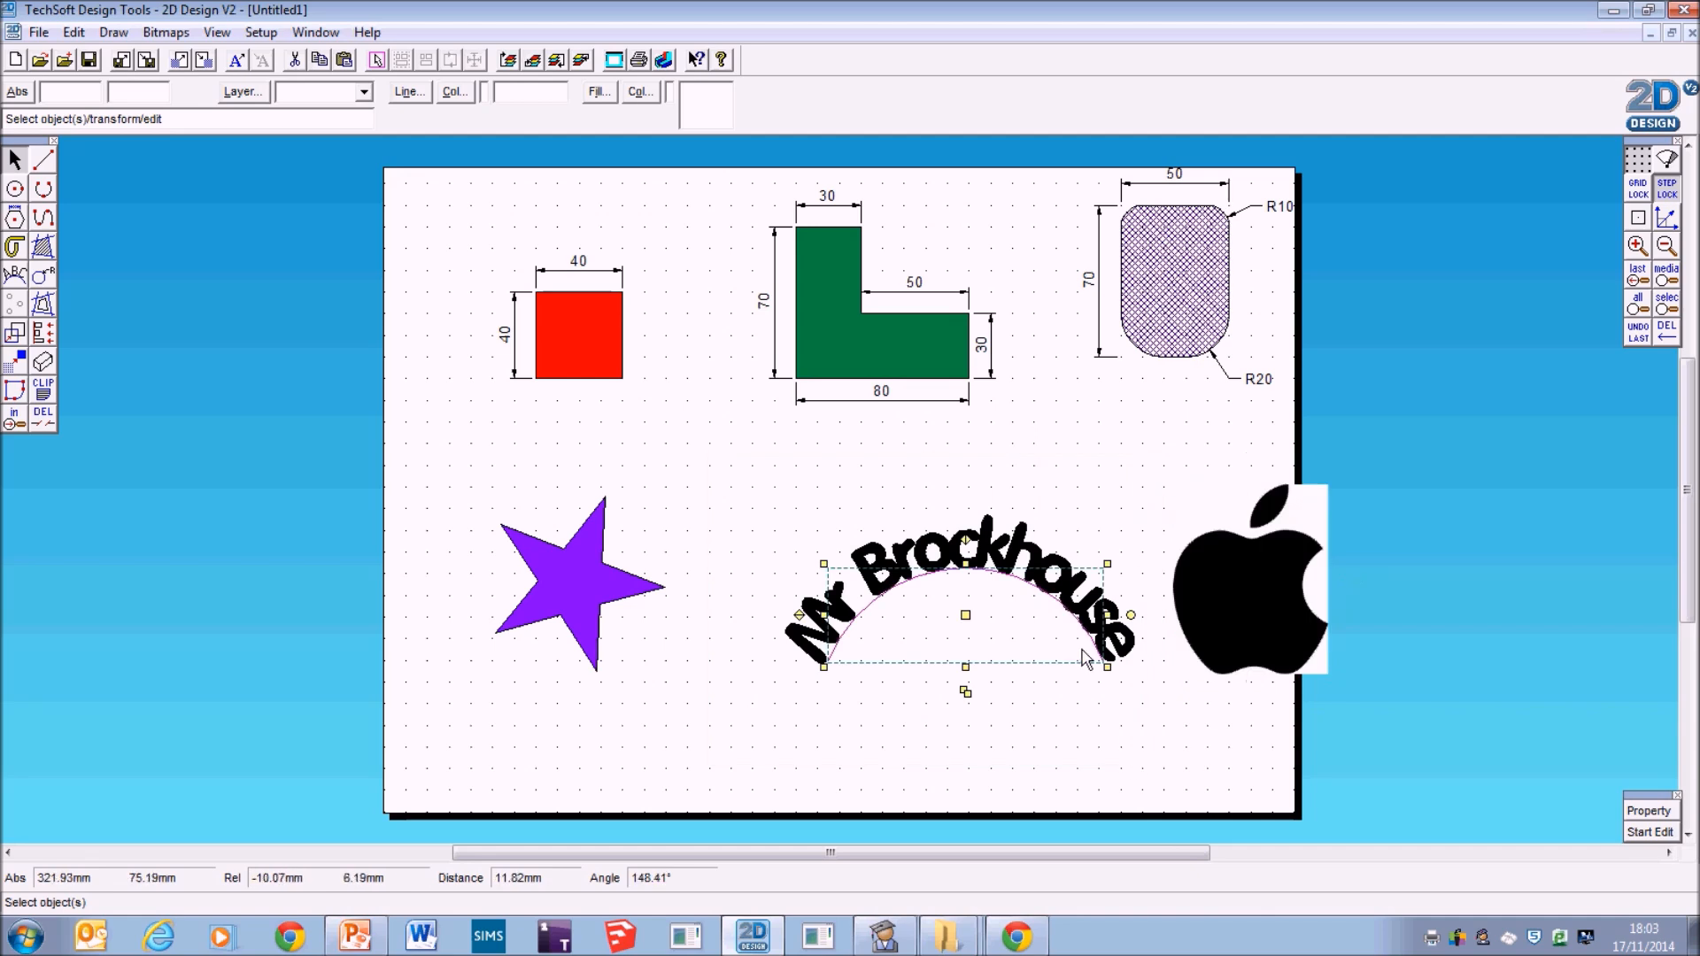
{"action": "left_click_drag", "start_coordinate": [1157, 429], "coordinate": [744, 760]}
{"action": "left_click", "coordinate": [938, 721]}
{"action": "left_click", "coordinate": [1247, 581]}
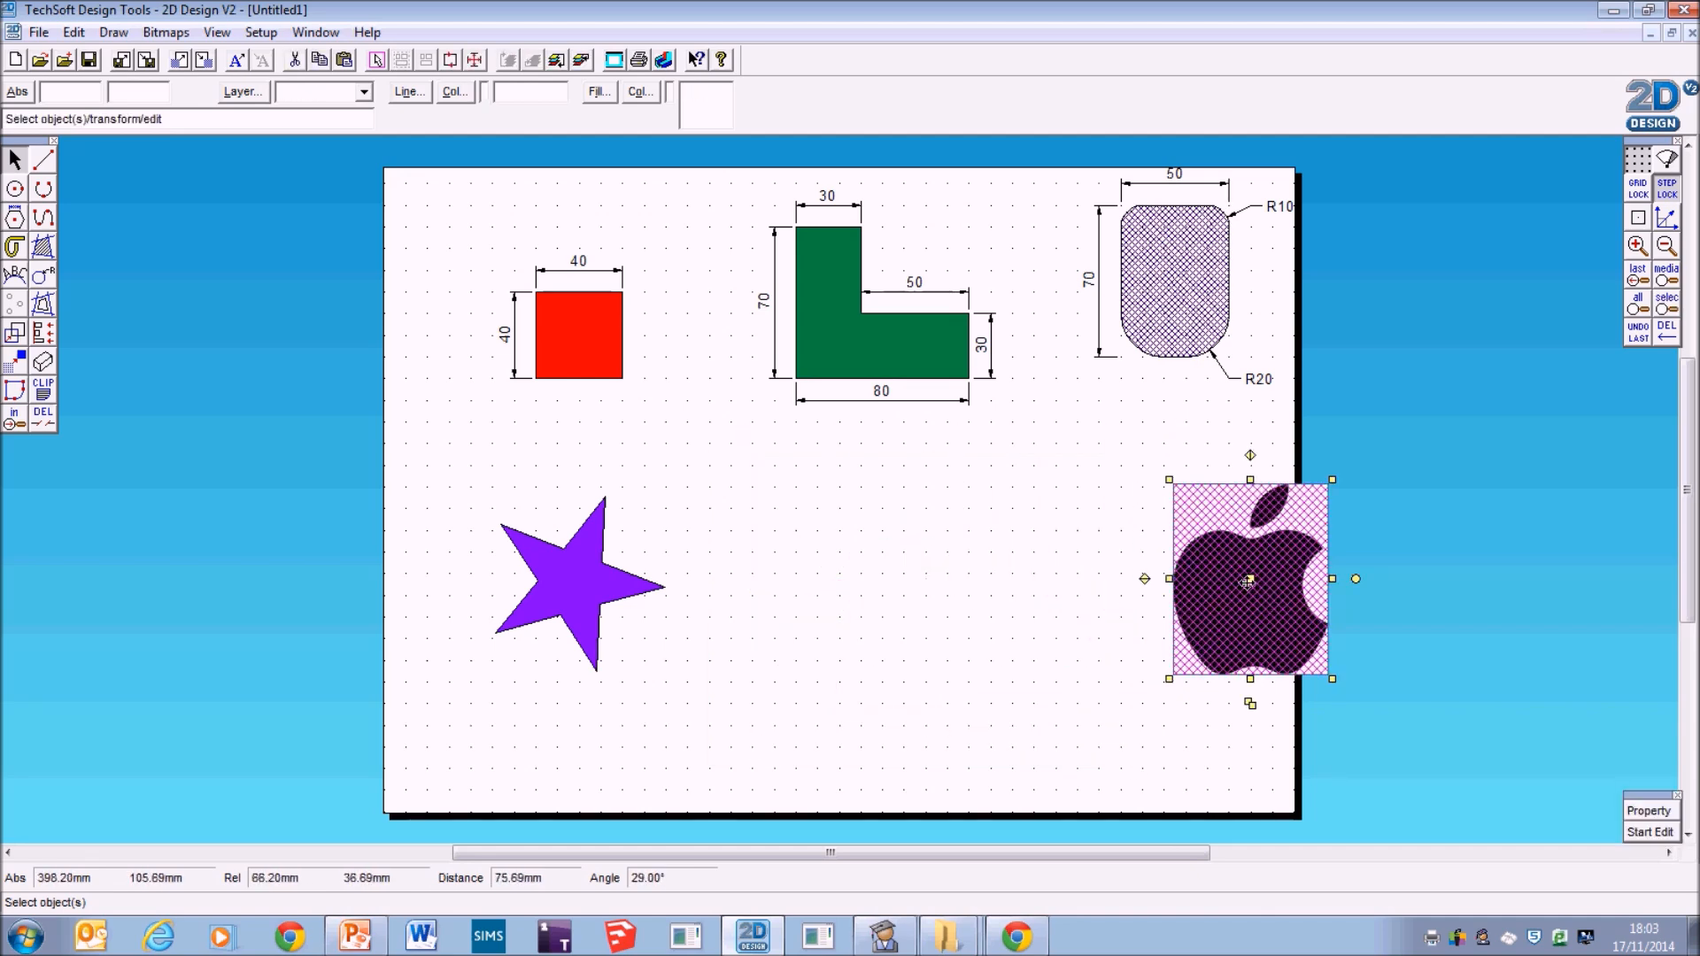
{"action": "left_click_drag", "start_coordinate": [1249, 580], "coordinate": [912, 599]}
{"action": "left_click", "coordinate": [1151, 556]}
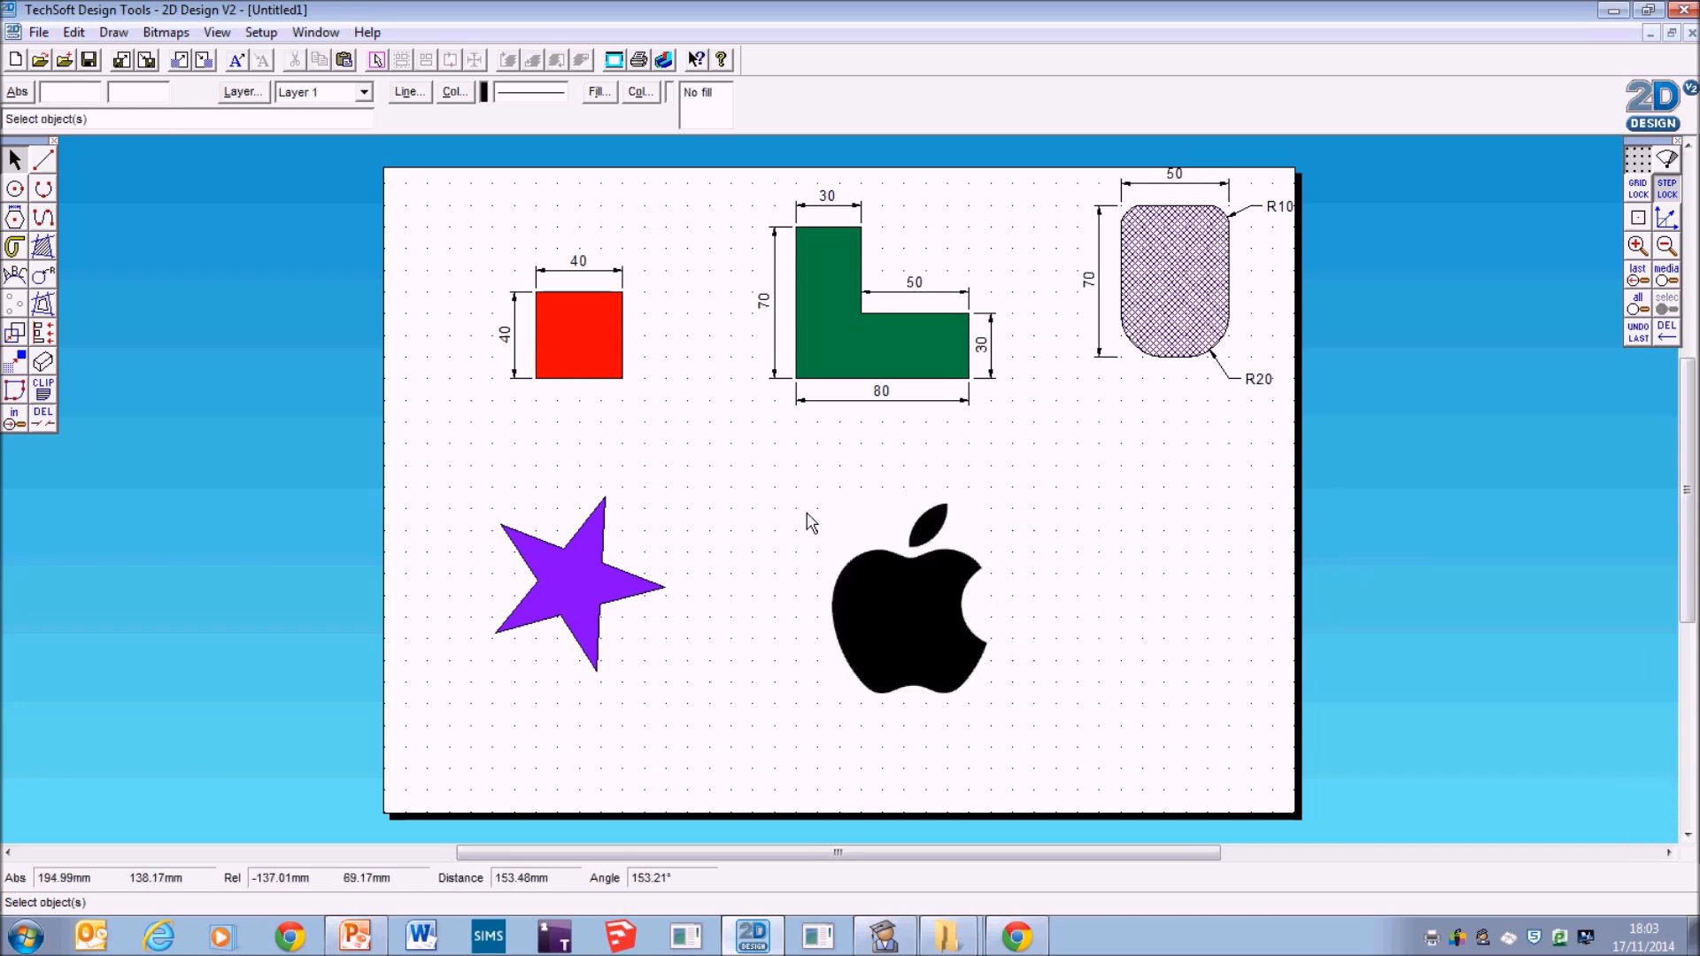
Check Task 6's method step on the closed bezier path in PowerPoint and return to 2D Design.
{"action": "left_click", "coordinate": [1637, 248]}
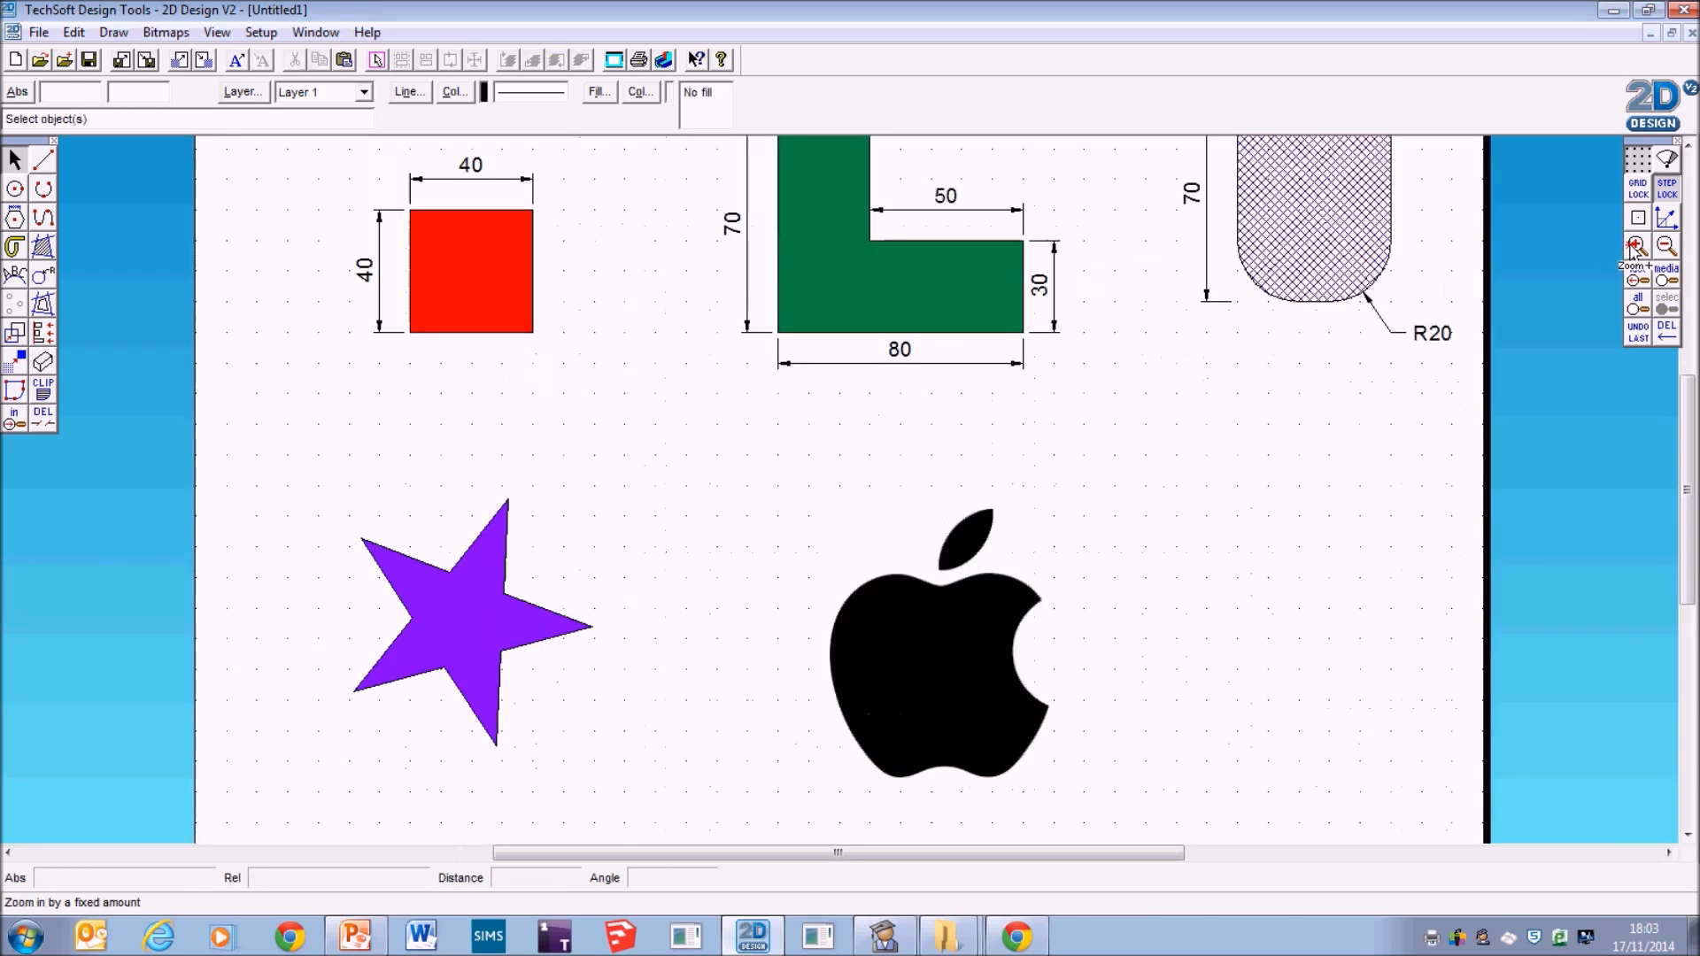
{"action": "left_click", "coordinate": [1637, 248]}
{"action": "scroll", "coordinate": [1201, 459], "scroll_direction": "down", "scroll_amount": 3}
{"action": "left_click", "coordinate": [951, 479]}
{"action": "left_click", "coordinate": [1267, 412]}
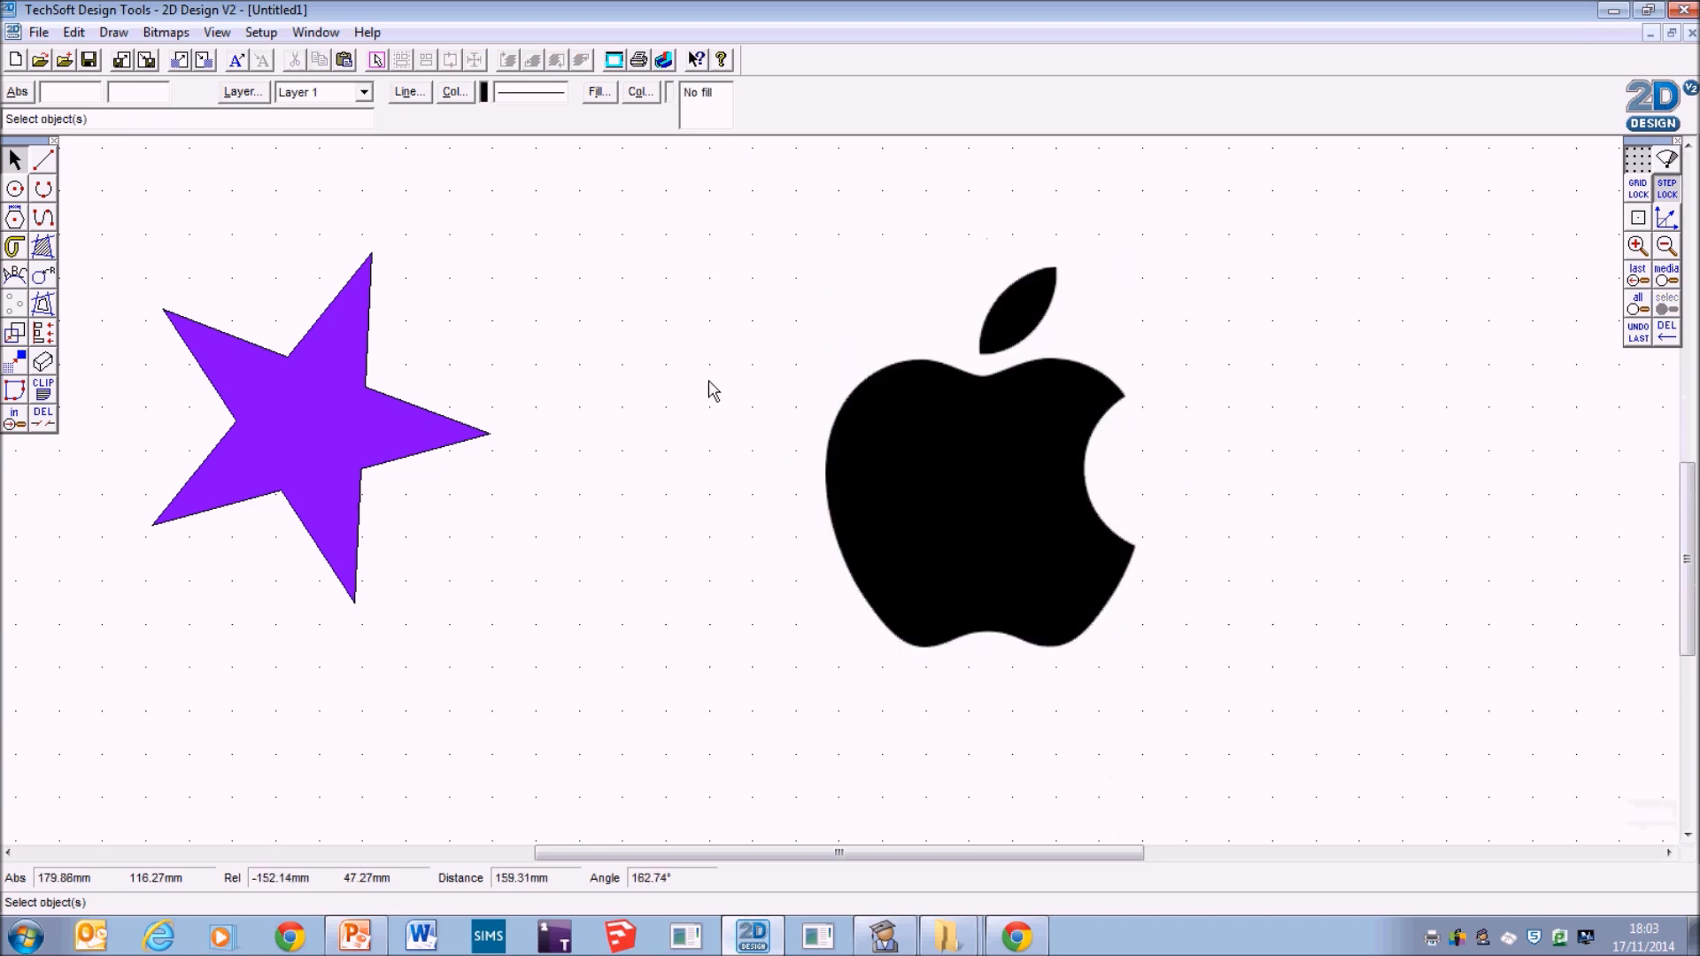
{"action": "left_click", "coordinate": [44, 220]}
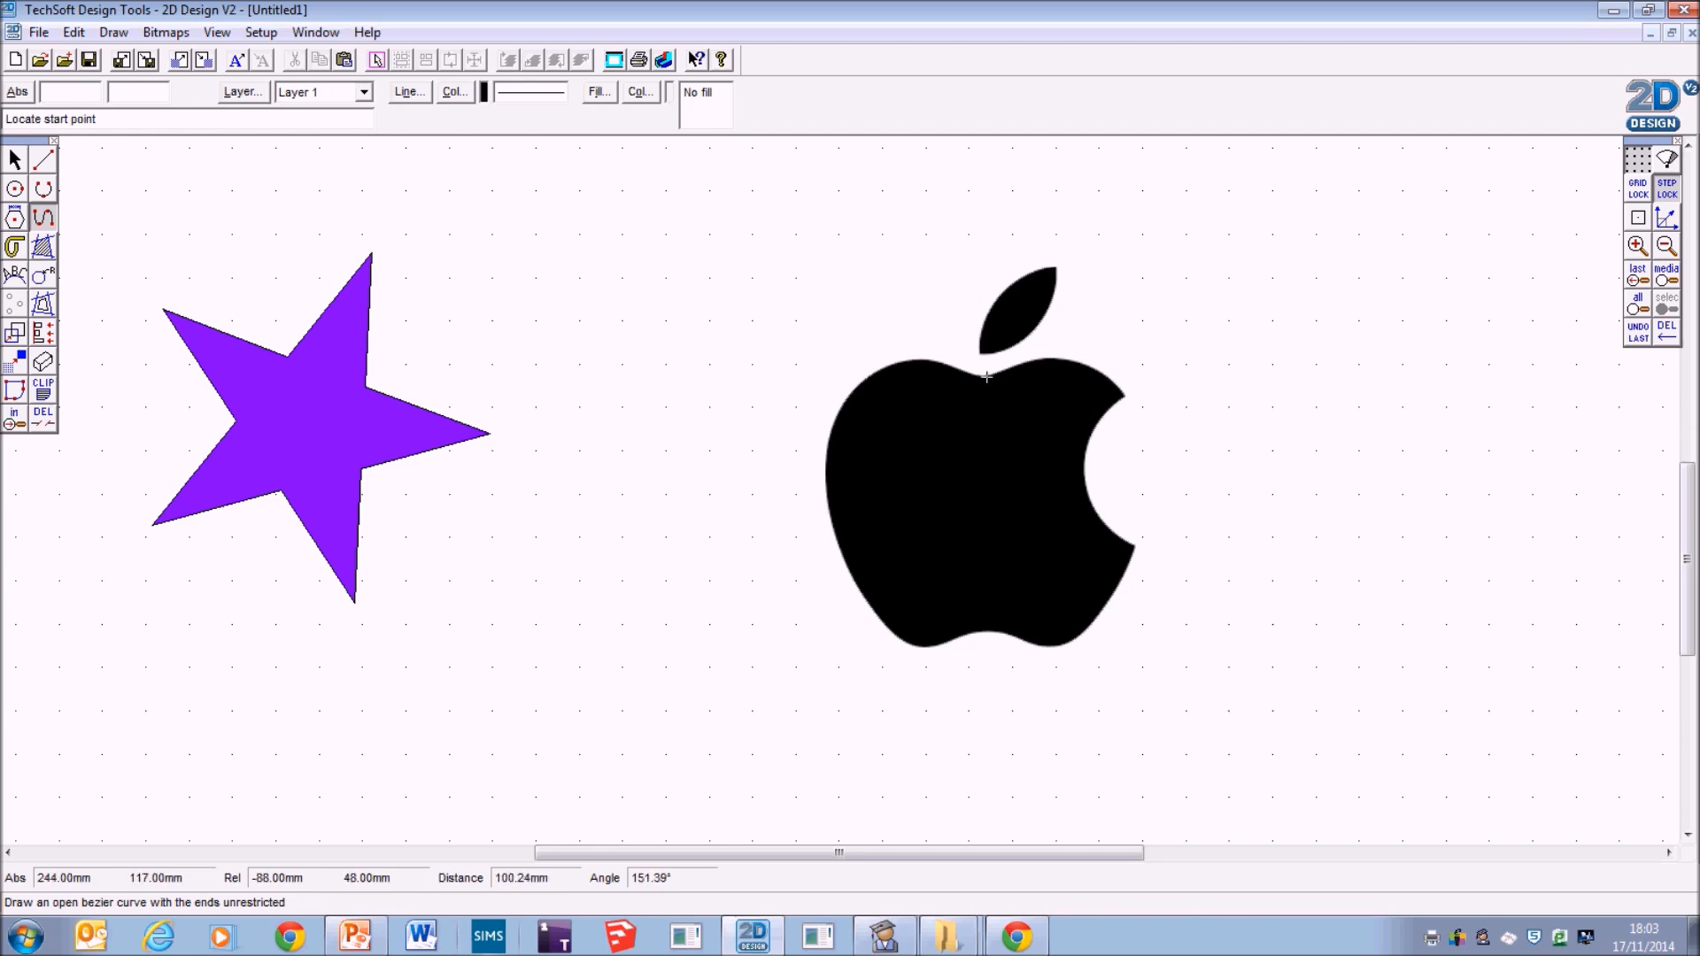
{"action": "left_click", "coordinate": [354, 936]}
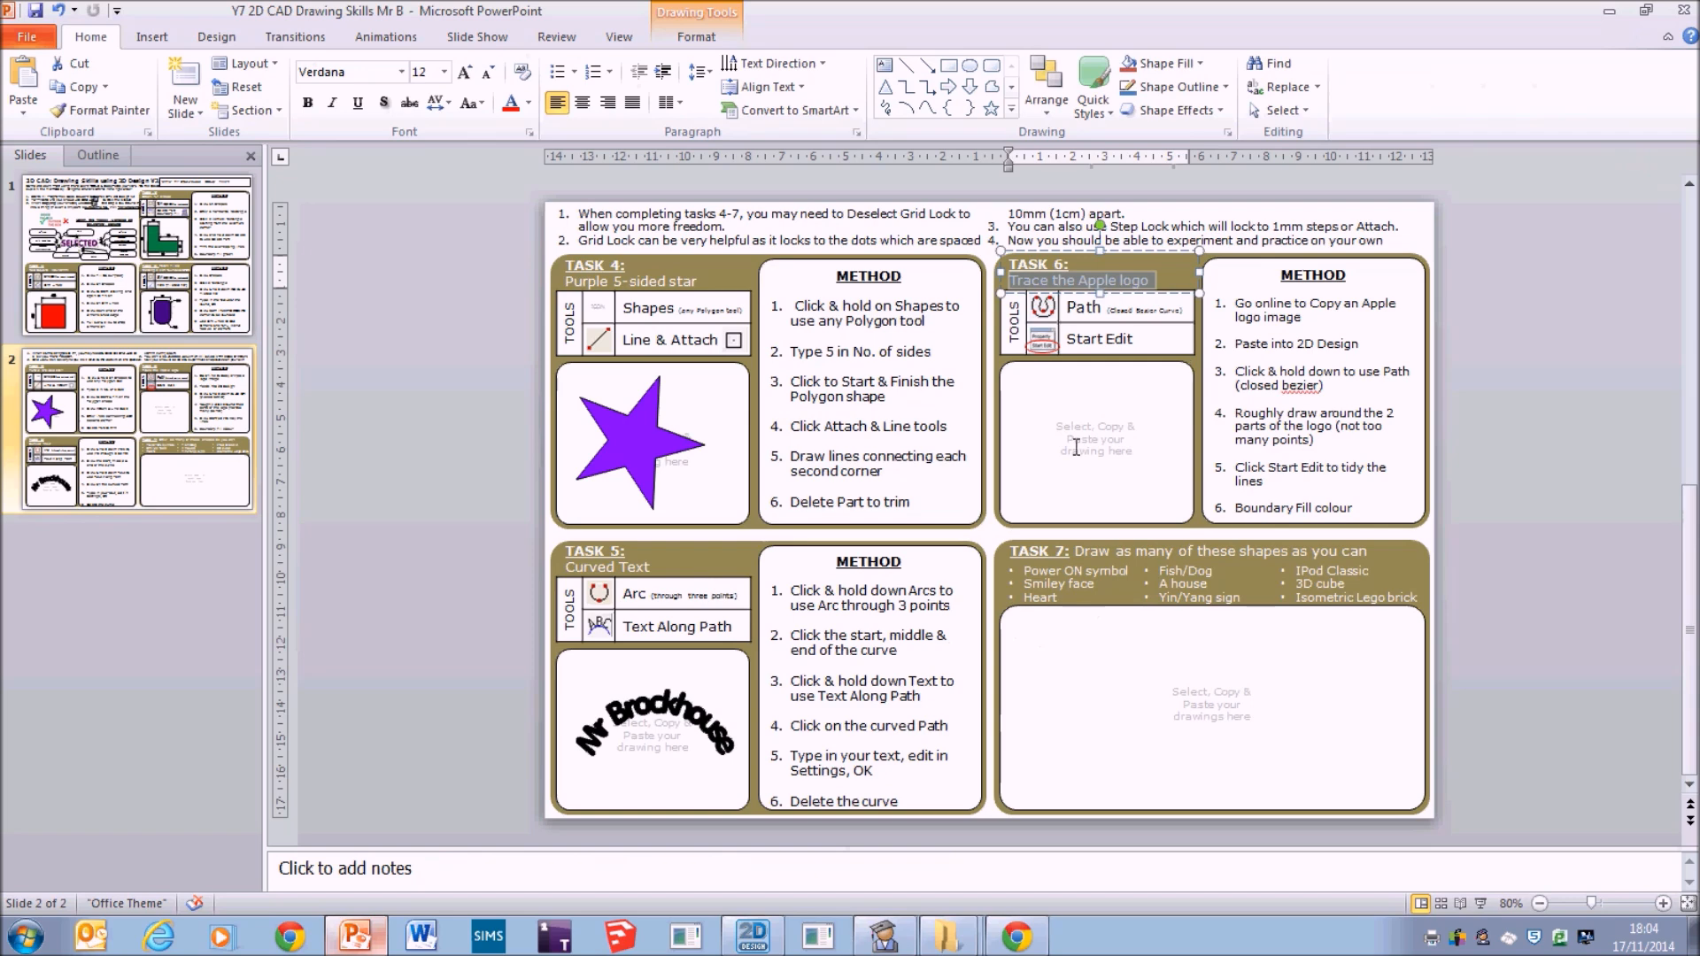
{"action": "left_click", "coordinate": [1276, 386]}
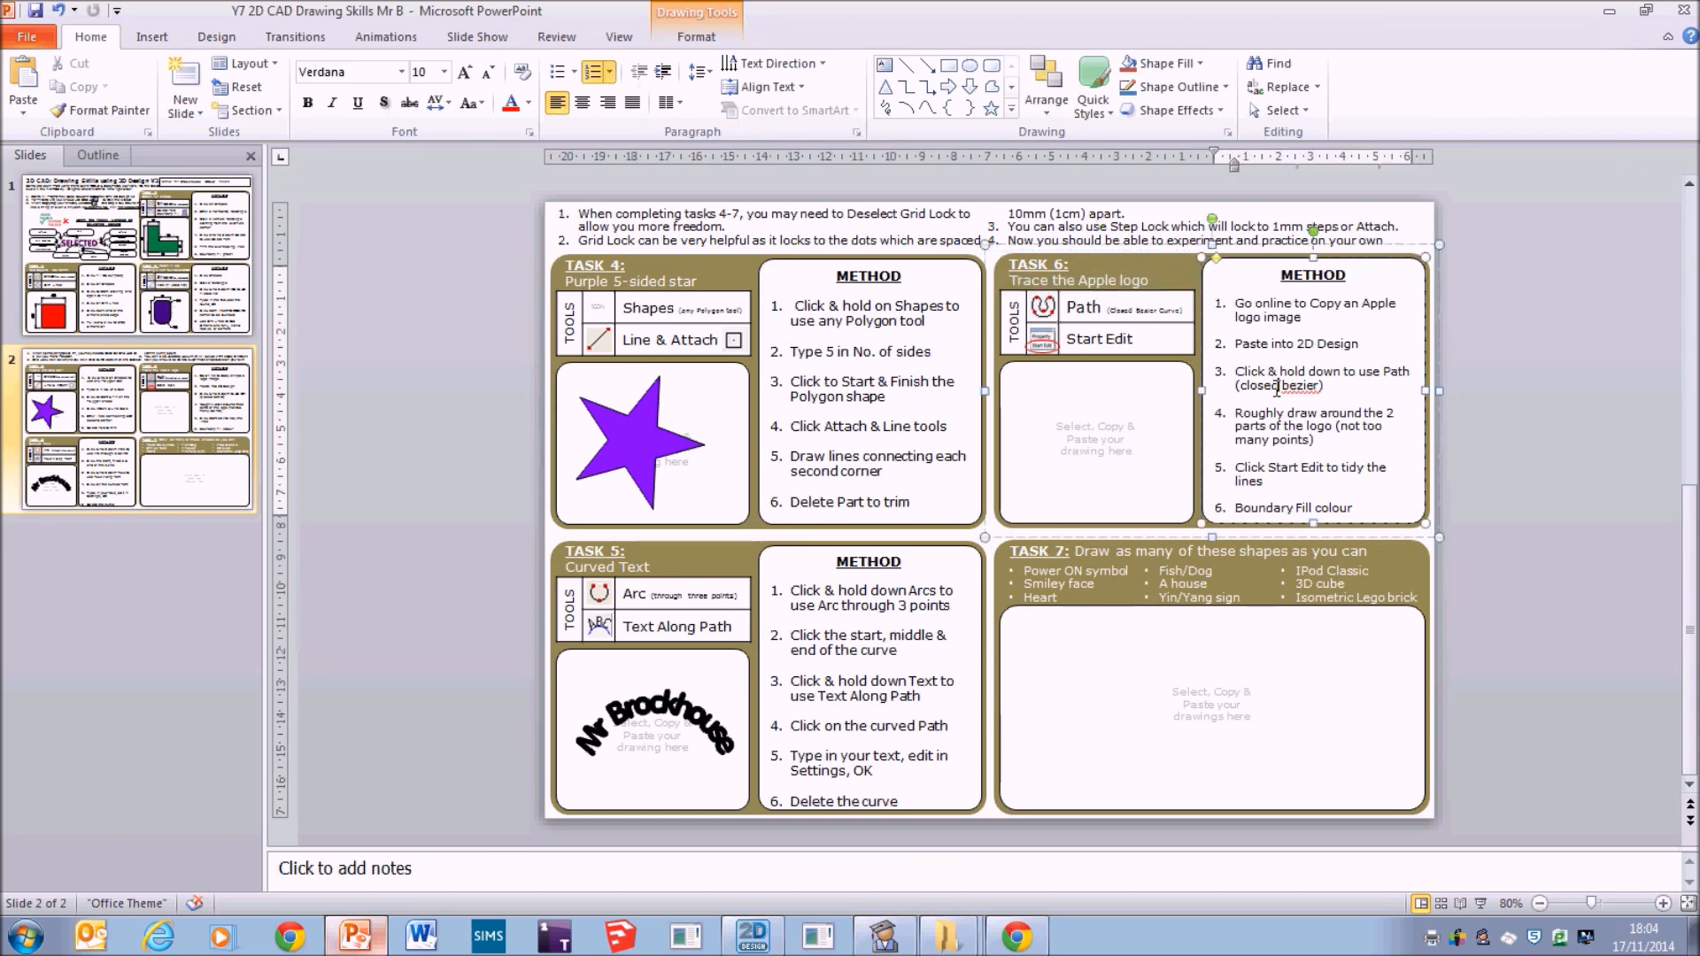
{"action": "left_click", "coordinate": [359, 945]}
Trace roughly around the apple's body with a closed bezier path, starting and finishing at the dip below the leaf.
{"action": "left_click_drag", "start_coordinate": [43, 217], "coordinate": [104, 222]}
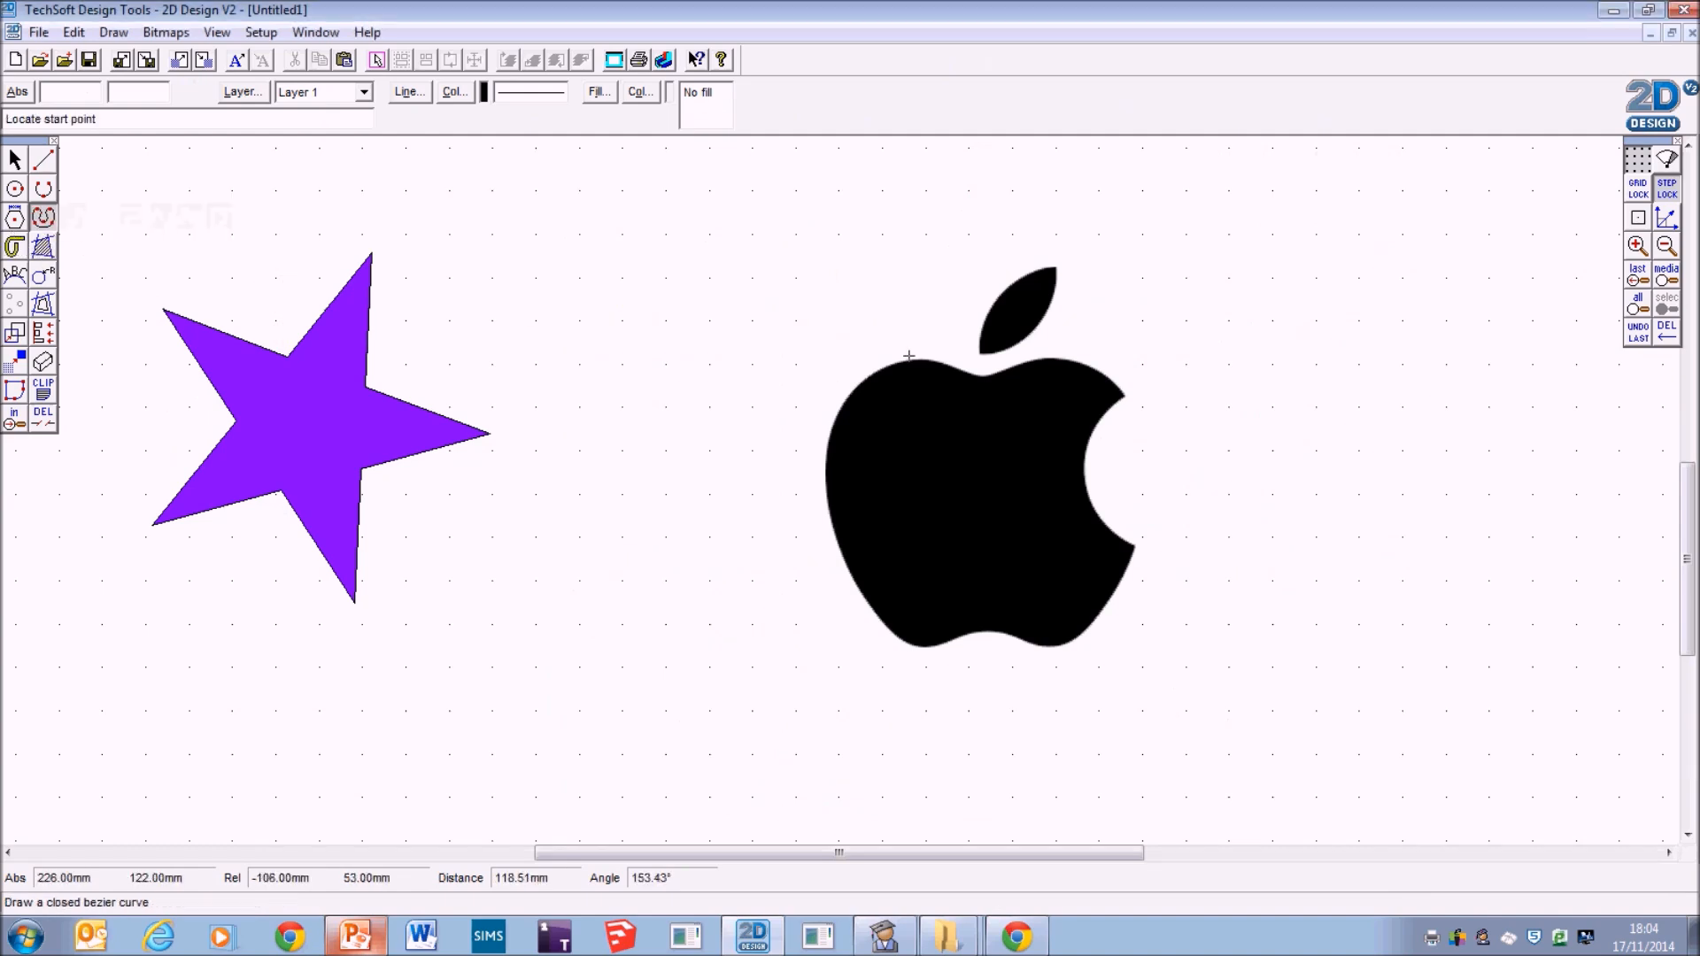
{"action": "left_click", "coordinate": [982, 376]}
{"action": "left_click", "coordinate": [871, 360]}
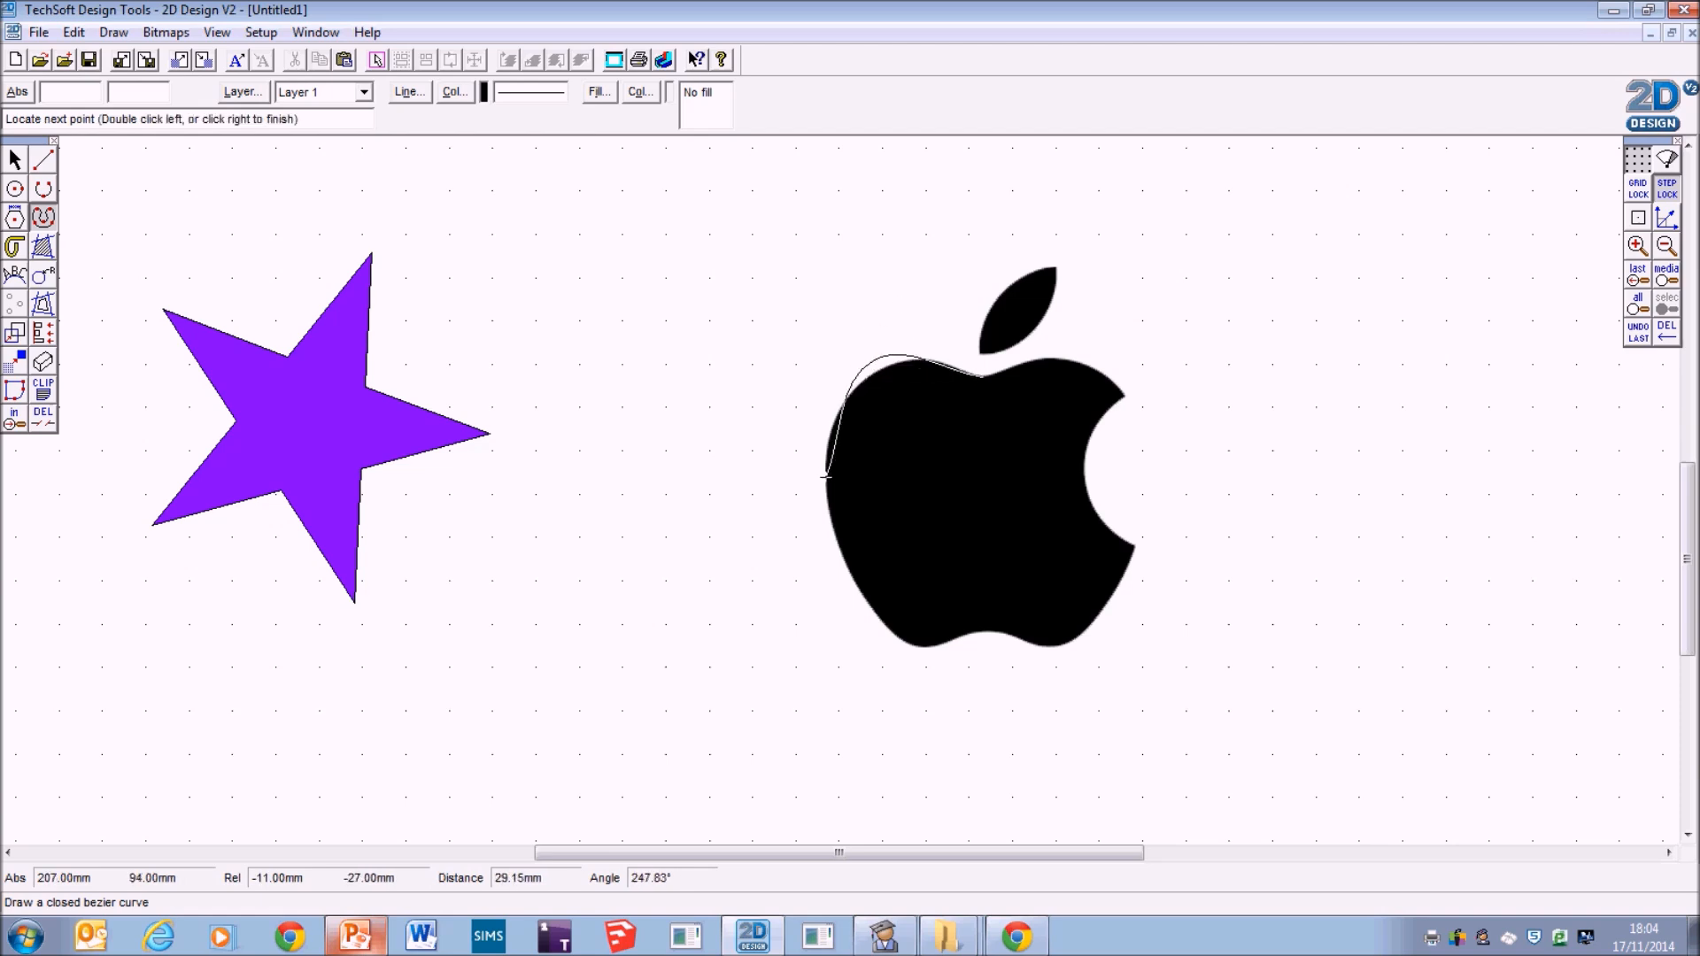
{"action": "left_click", "coordinate": [905, 650]}
{"action": "left_click", "coordinate": [995, 632]}
{"action": "left_click", "coordinate": [1056, 658]}
{"action": "left_click", "coordinate": [1143, 551]}
{"action": "left_click", "coordinate": [1069, 486]}
{"action": "left_click", "coordinate": [1139, 399]}
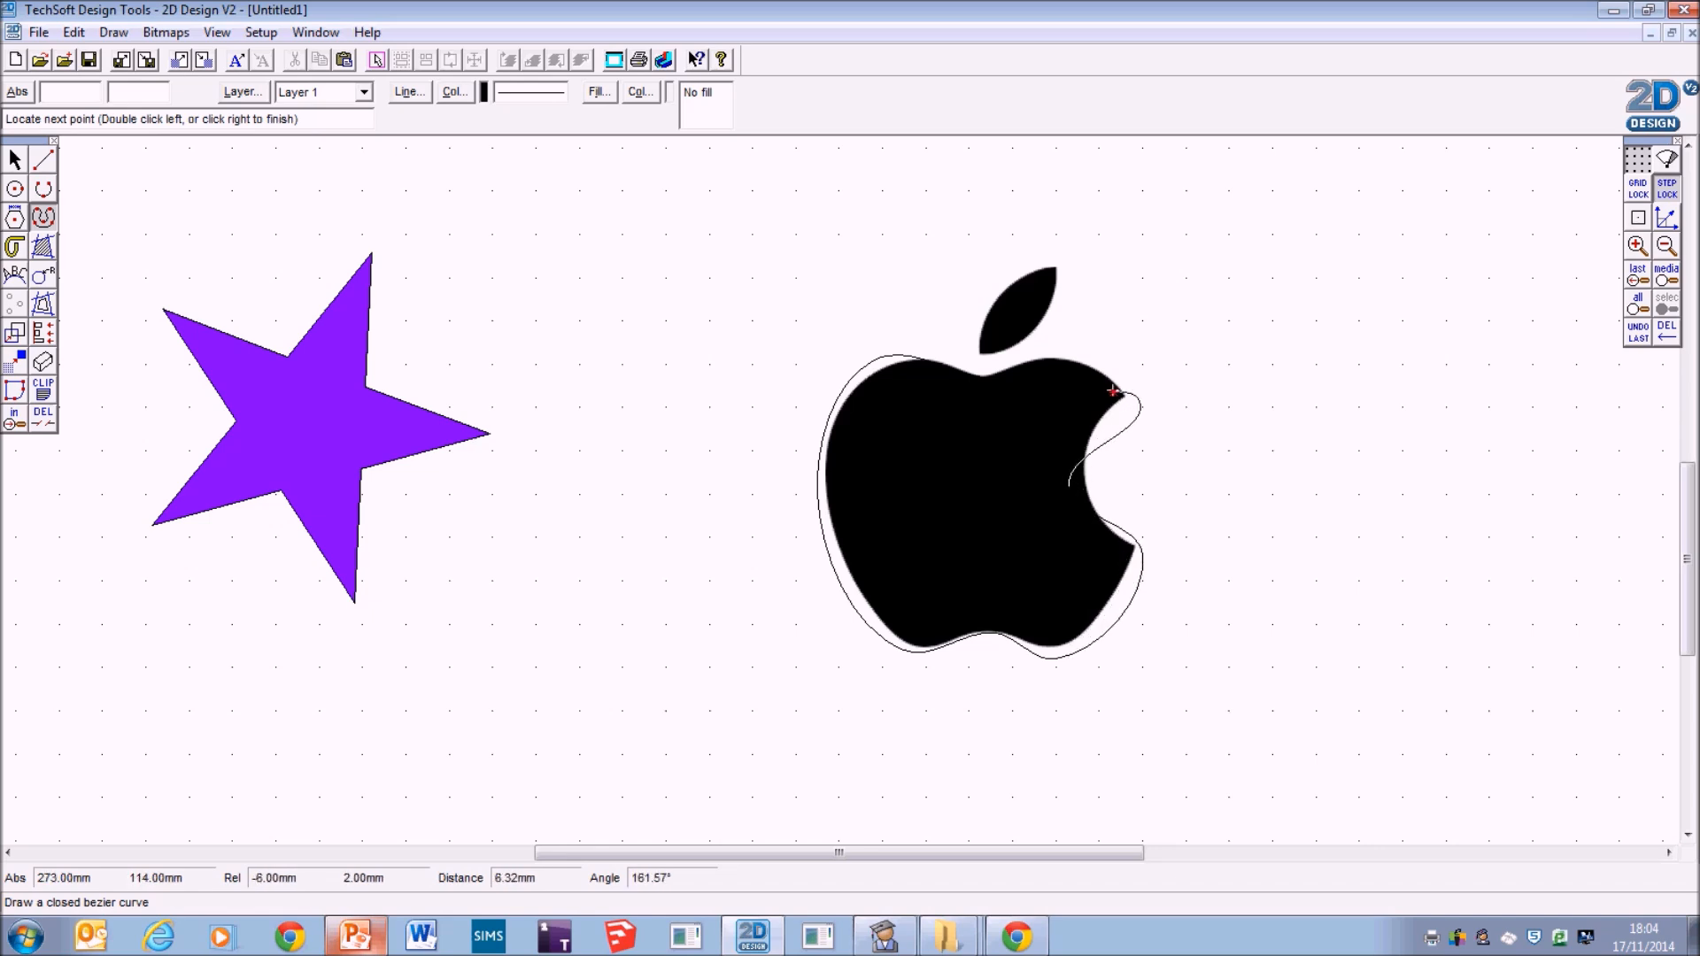
{"action": "double_click", "coordinate": [974, 378]}
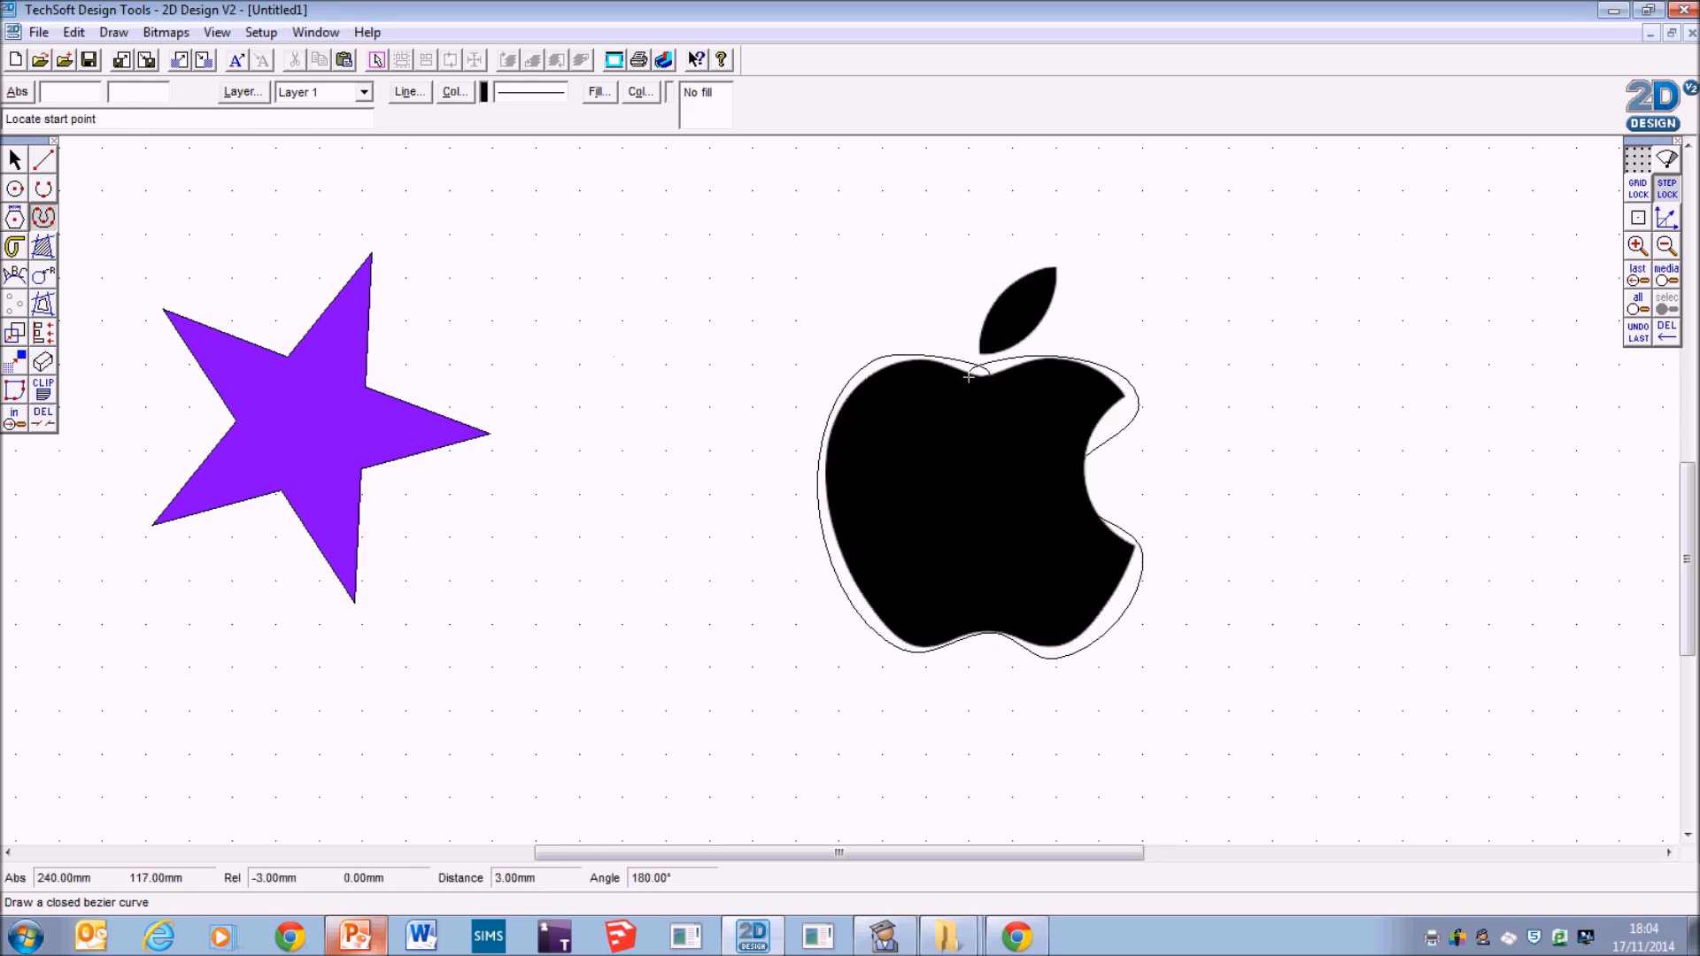
{"action": "key", "text": "Escape"}
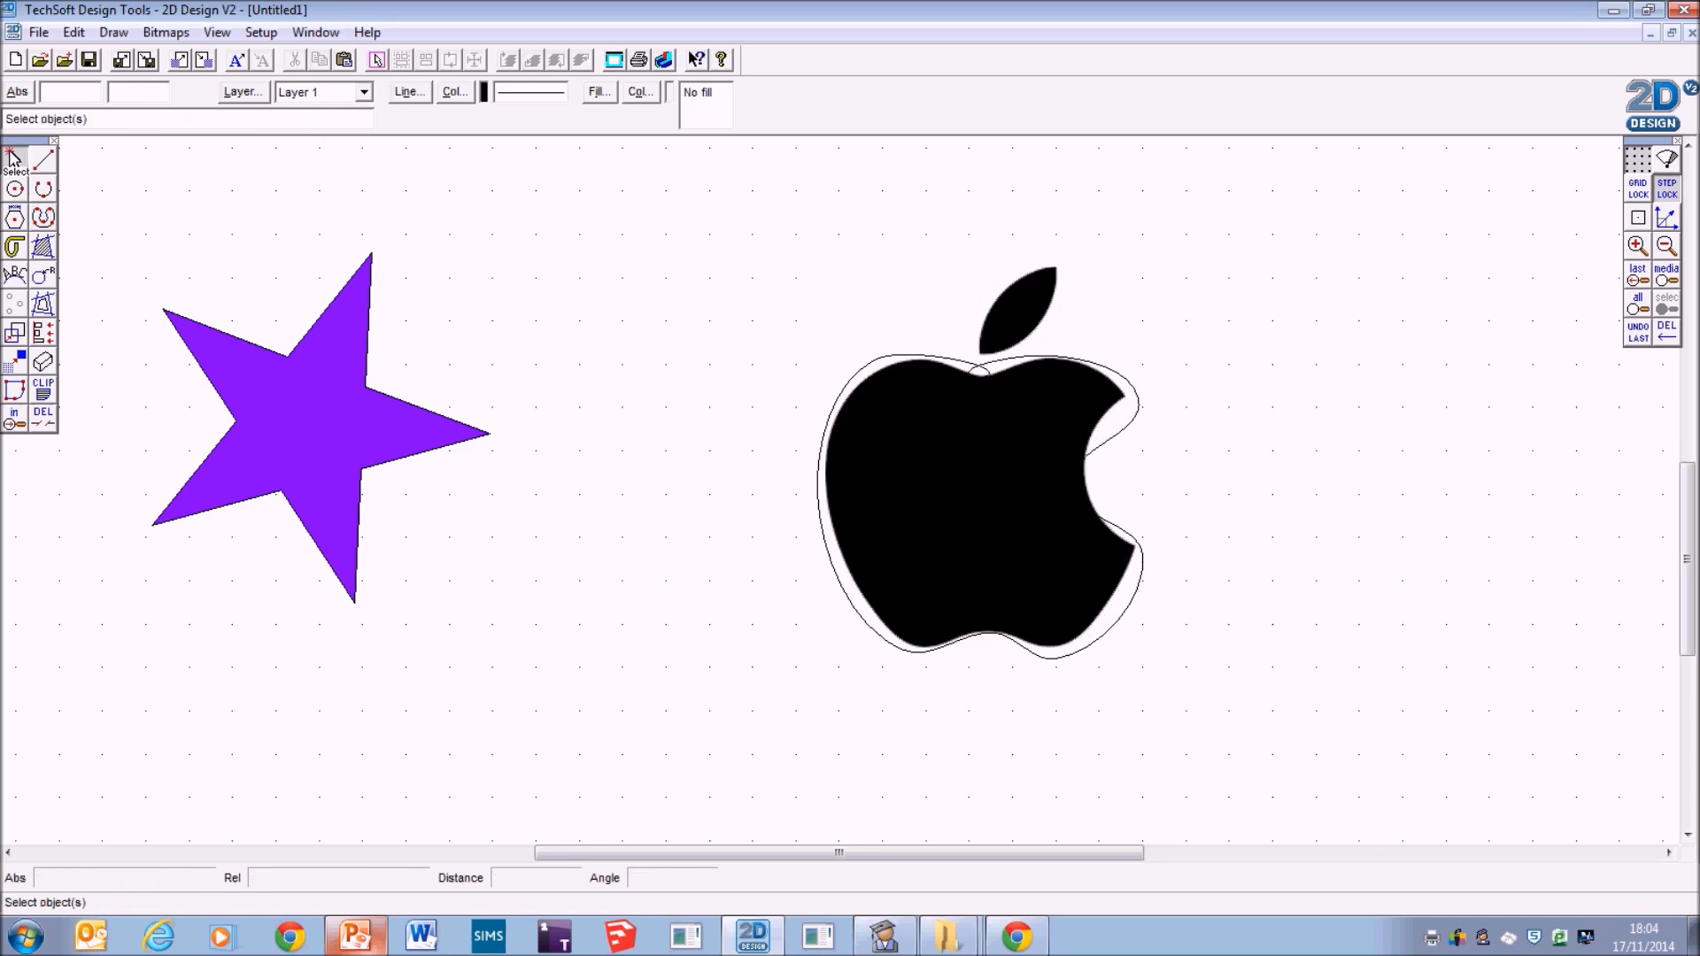
Edit the traced outline, moving the nodes at the bite, its two corners and the lower-right lobe onto the logo's edge.
{"action": "left_click", "coordinate": [944, 365]}
{"action": "left_click", "coordinate": [696, 366]}
{"action": "left_click", "coordinate": [892, 355]}
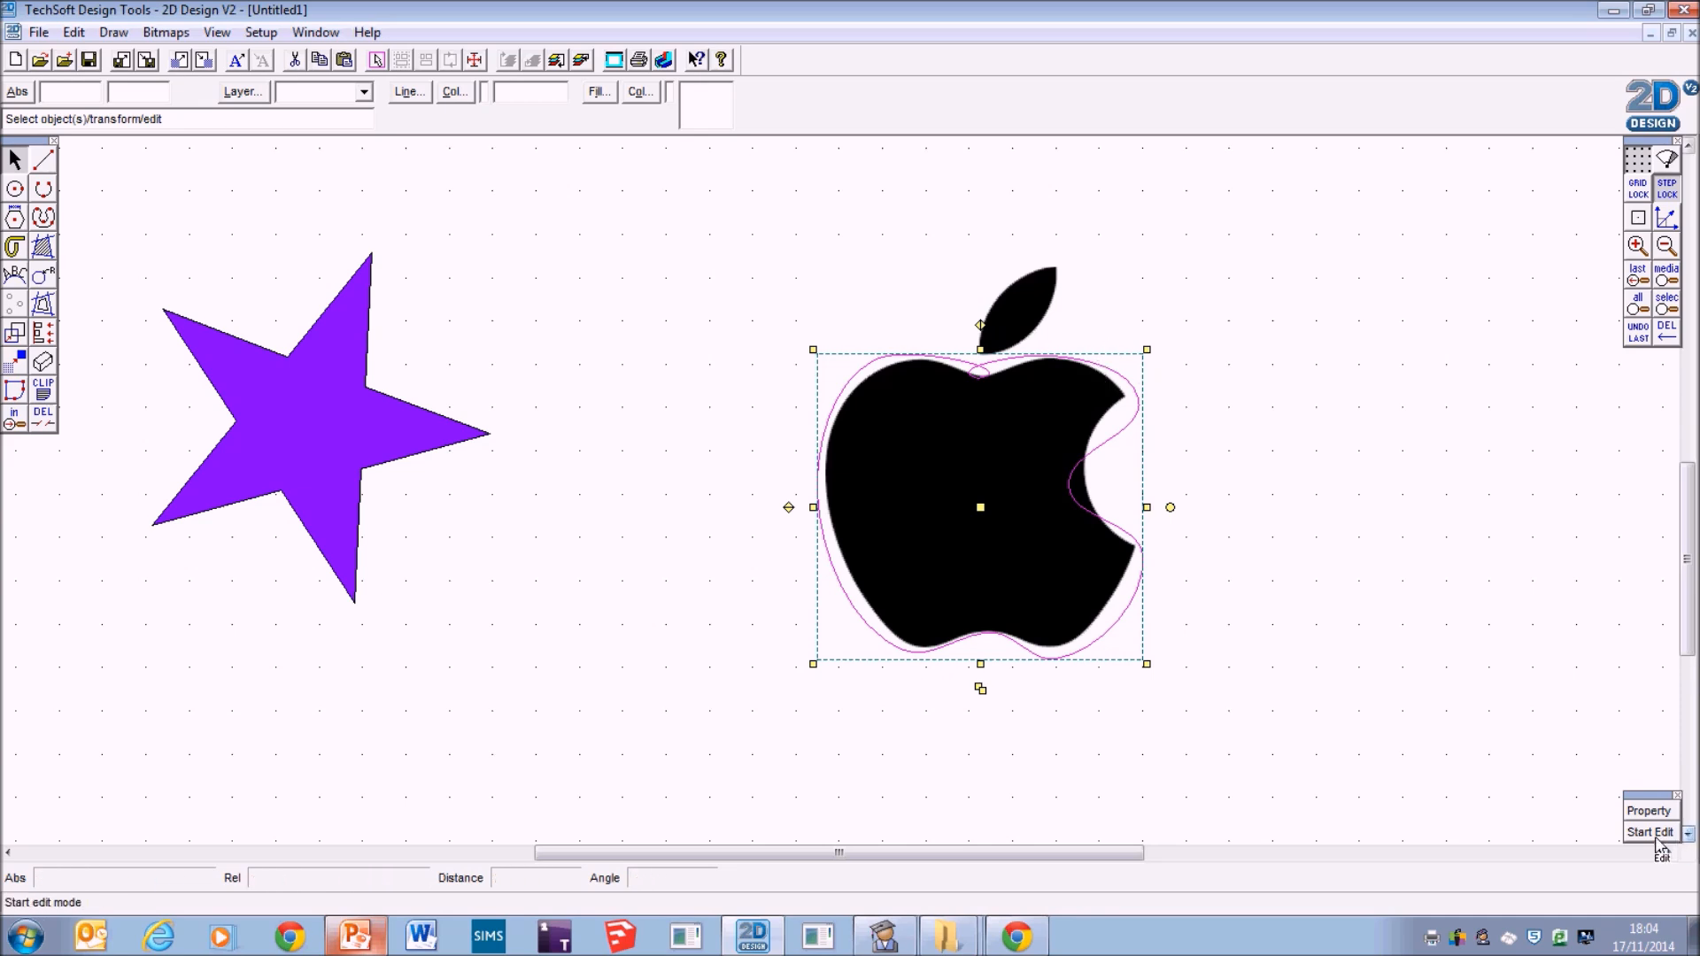
{"action": "left_click", "coordinate": [1650, 832]}
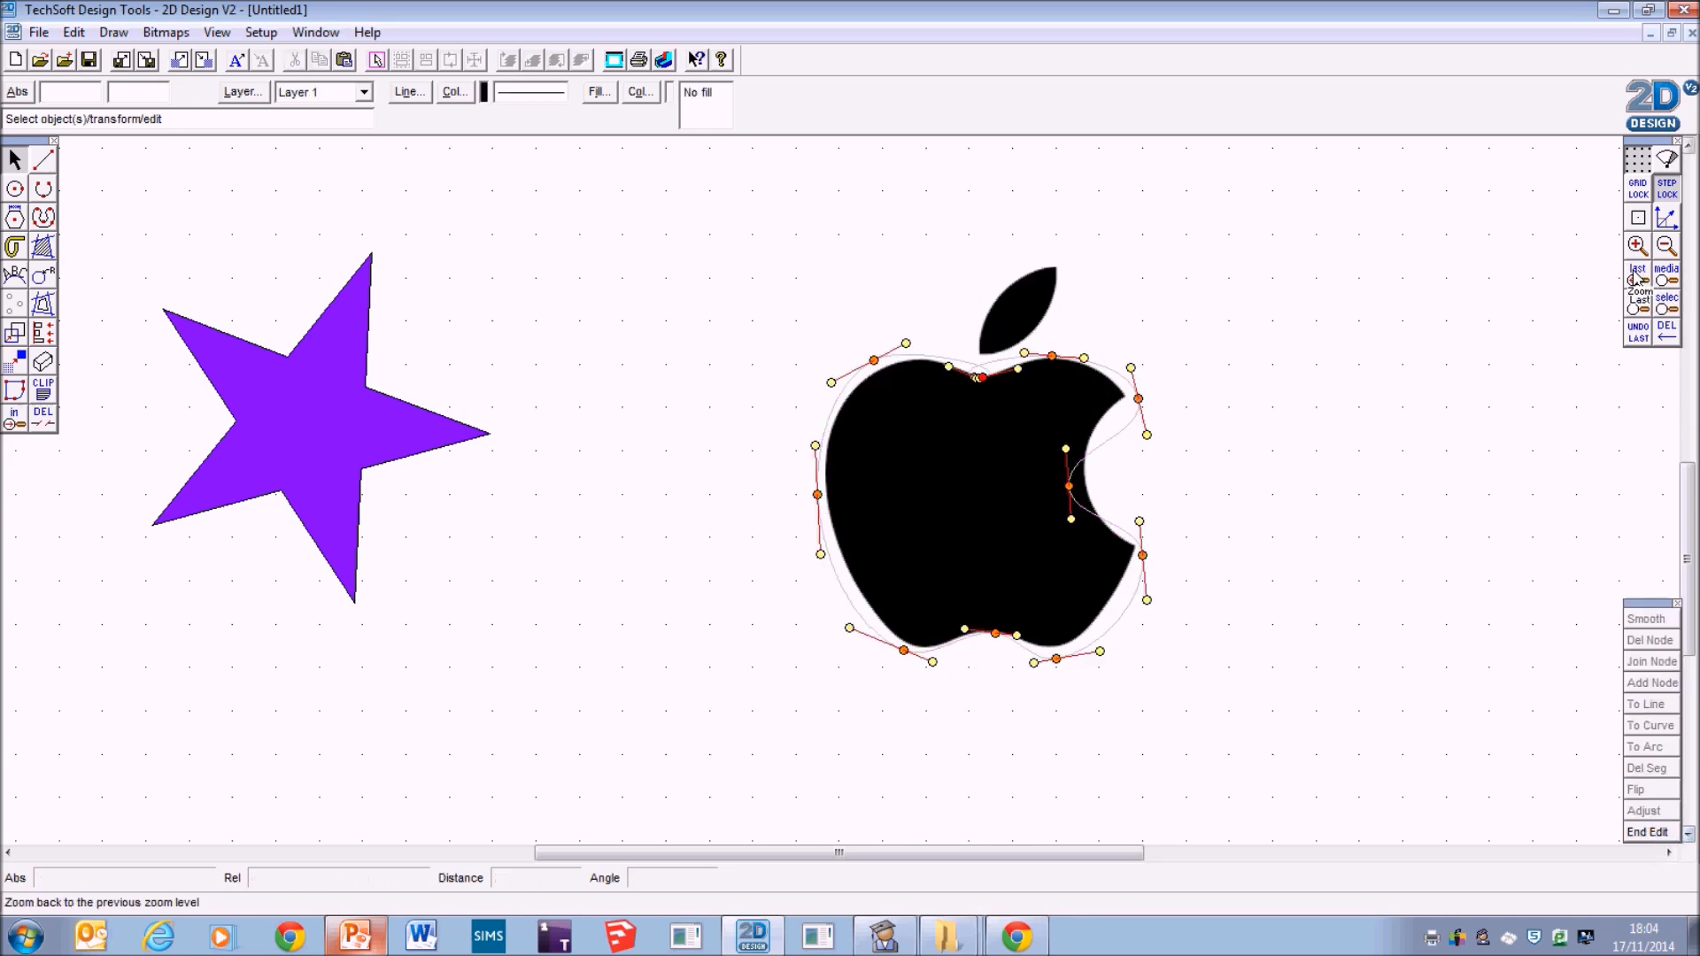
{"action": "left_click", "coordinate": [1638, 245]}
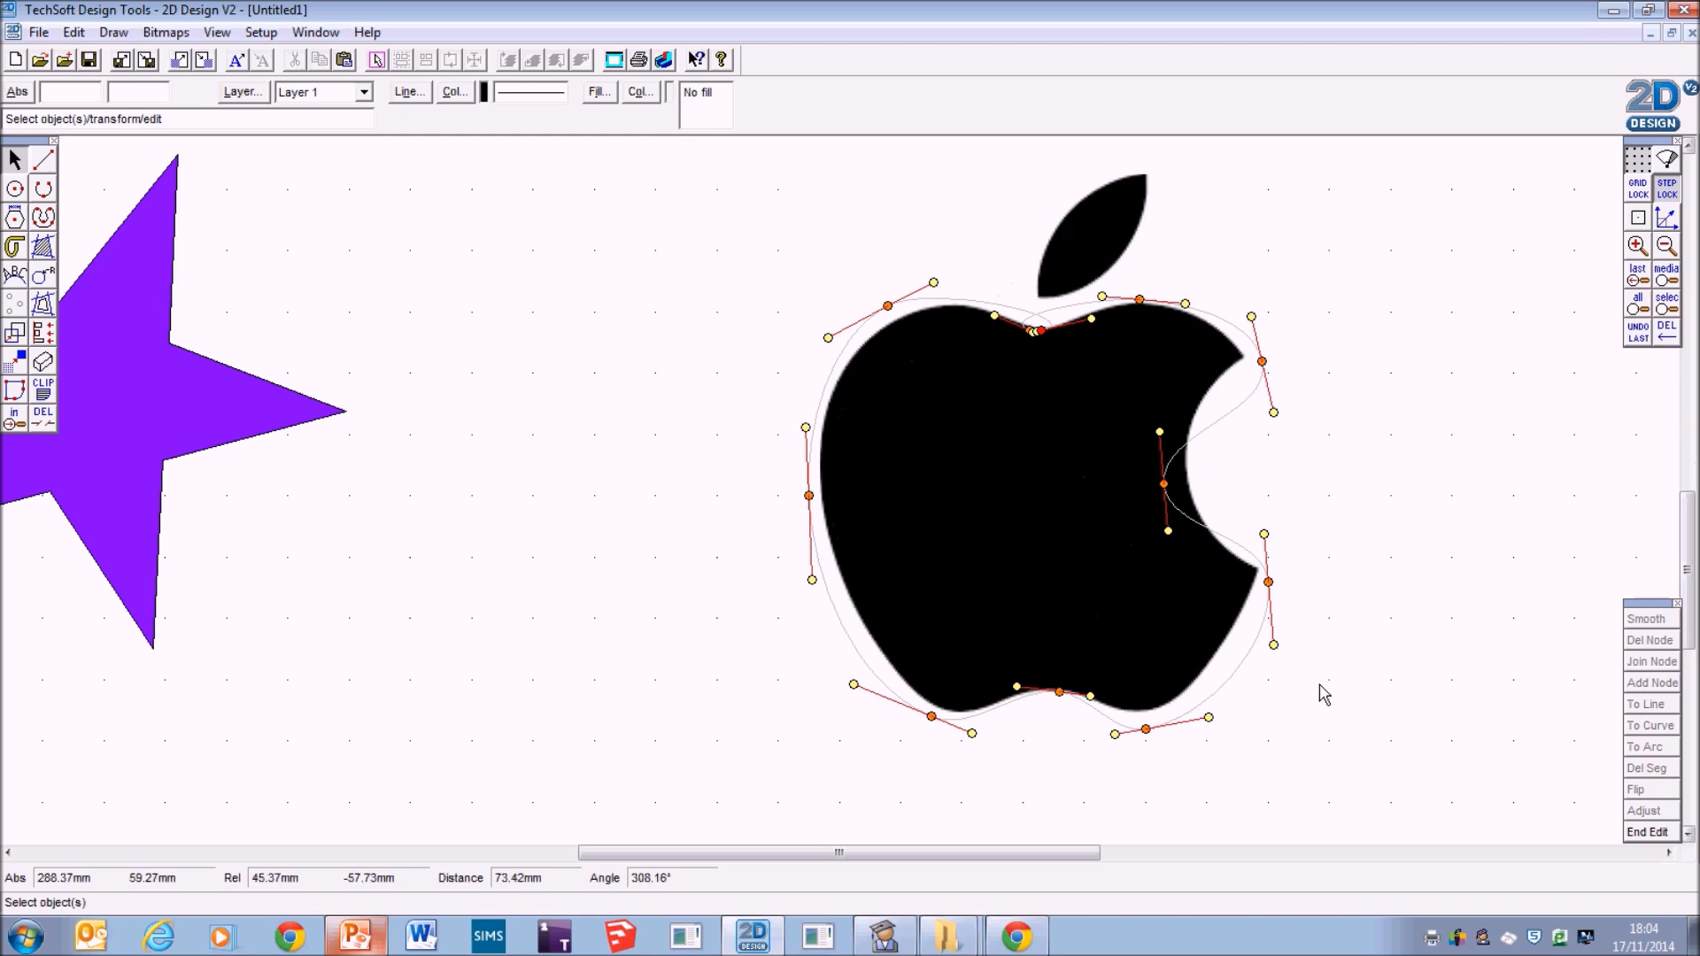
{"action": "left_click_drag", "start_coordinate": [1163, 484], "coordinate": [1188, 471]}
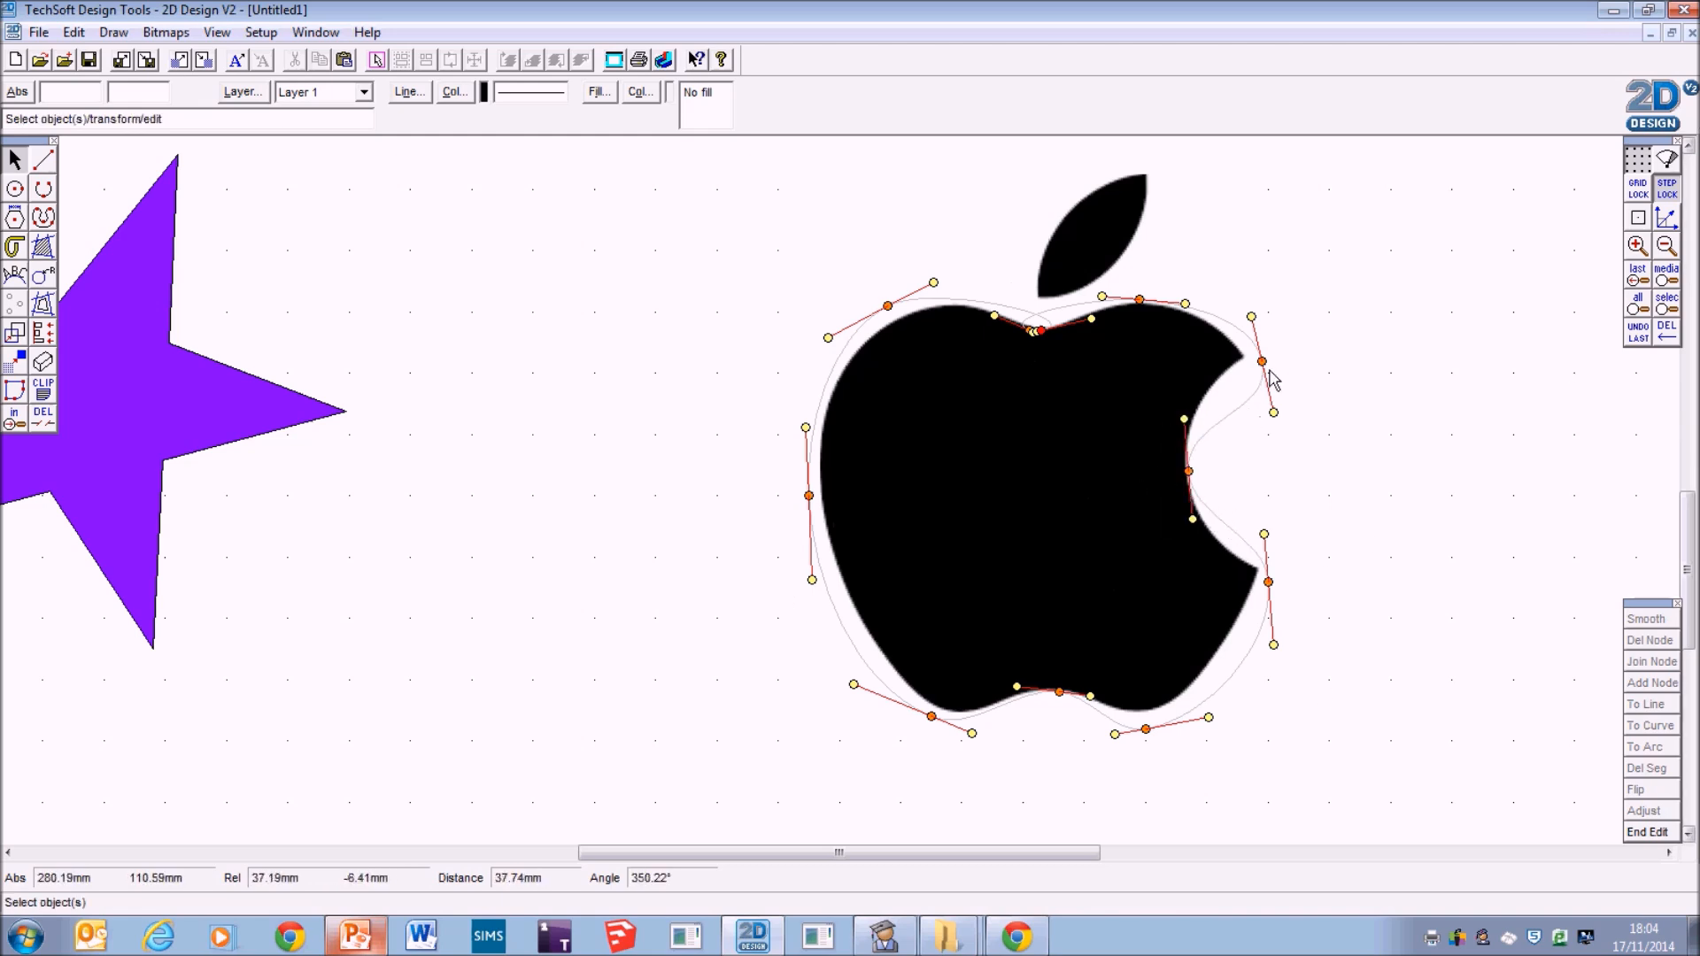
{"action": "left_click_drag", "start_coordinate": [1261, 358], "coordinate": [1238, 356]}
{"action": "left_click_drag", "start_coordinate": [1270, 582], "coordinate": [1256, 569]}
{"action": "left_click_drag", "start_coordinate": [1147, 731], "coordinate": [1145, 712]}
Adjust the outline's curve handles around the bite, its corners and the lower-right side to follow the logo's edge.
{"action": "left_click_drag", "start_coordinate": [1262, 634], "coordinate": [1238, 629]}
{"action": "left_click_drag", "start_coordinate": [1209, 701], "coordinate": [1201, 691]}
{"action": "left_click_drag", "start_coordinate": [1252, 519], "coordinate": [1212, 539]}
{"action": "mouse_move", "coordinate": [1250, 403]}
{"action": "left_mouse_down"}
{"action": "mouse_move", "coordinate": [1215, 389]}
{"action": "mouse_move", "coordinate": [1243, 355]}
{"action": "mouse_move", "coordinate": [1218, 394]}
{"action": "left_mouse_up"}
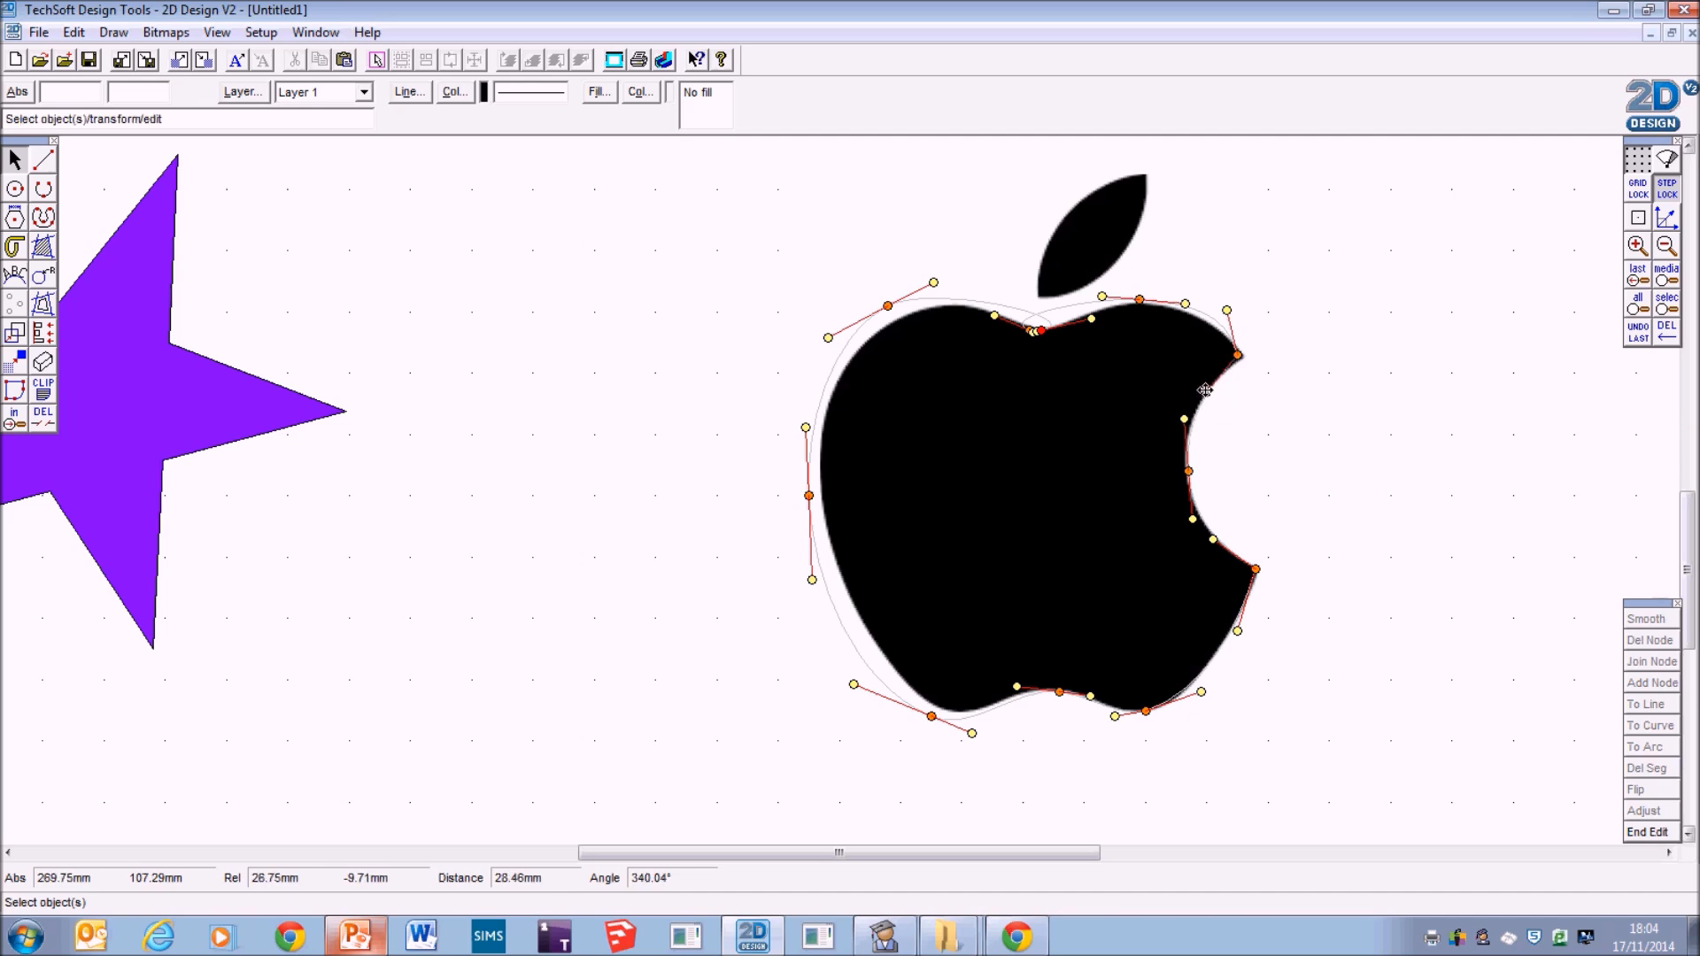
{"action": "left_click_drag", "start_coordinate": [1224, 312], "coordinate": [1213, 319]}
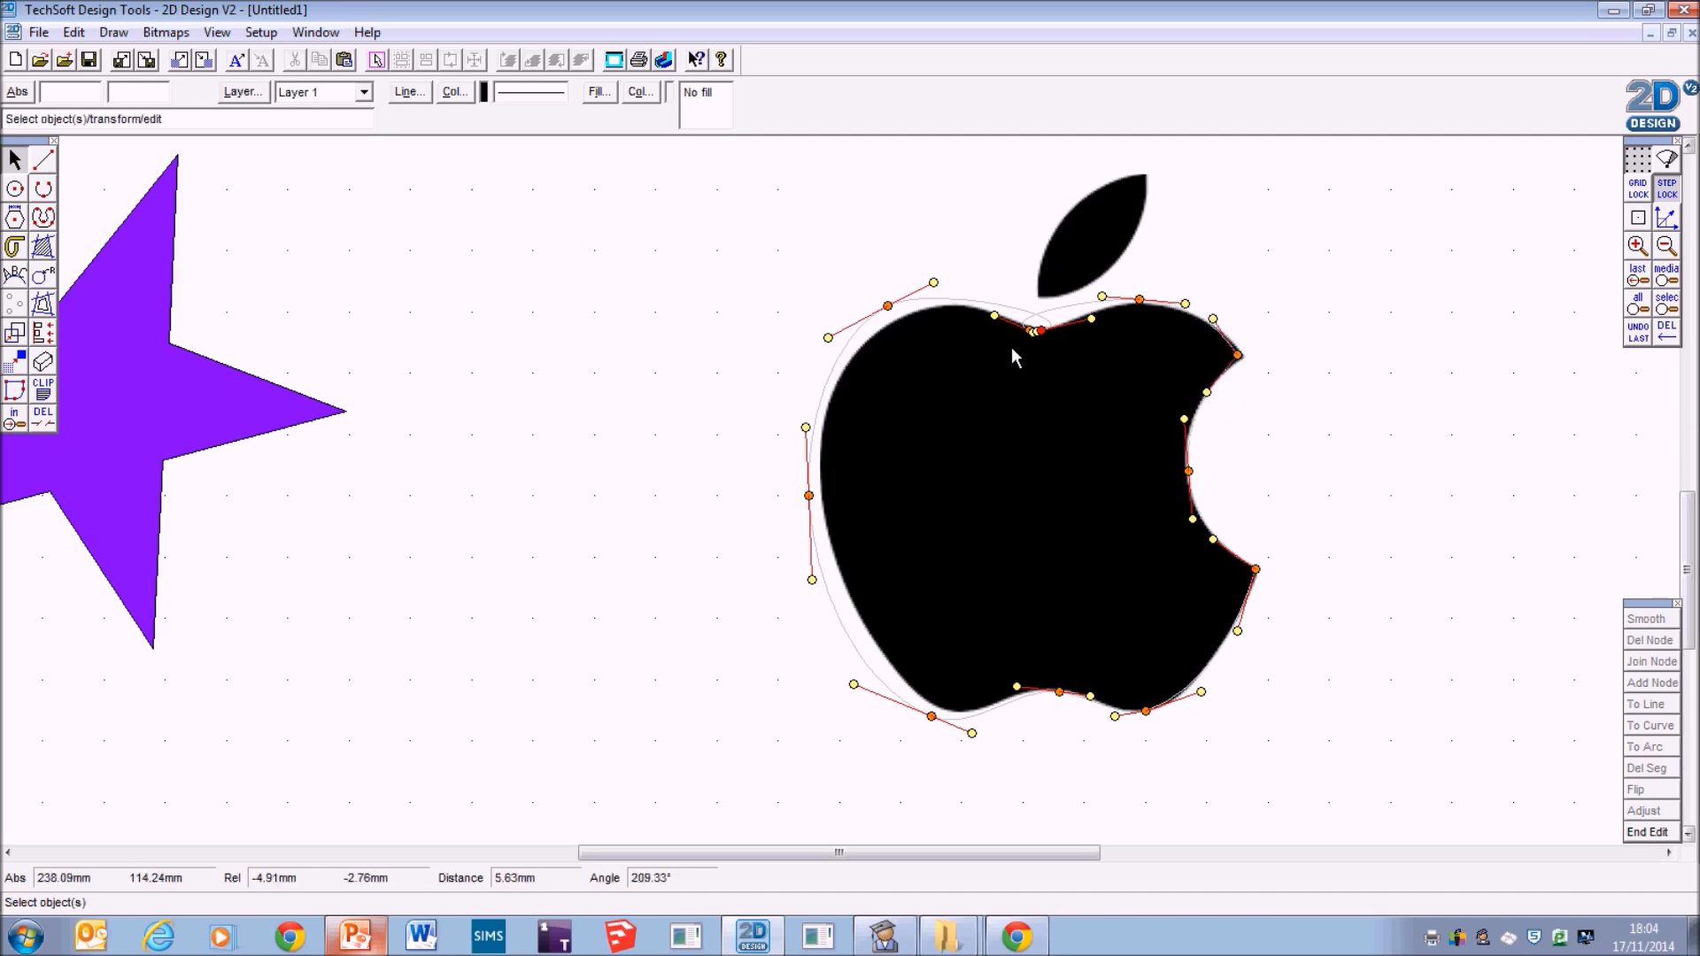
Move the body outline's upper-left, left and lower-left nodes onto the logo's edge.
{"action": "left_click_drag", "start_coordinate": [887, 307], "coordinate": [894, 318]}
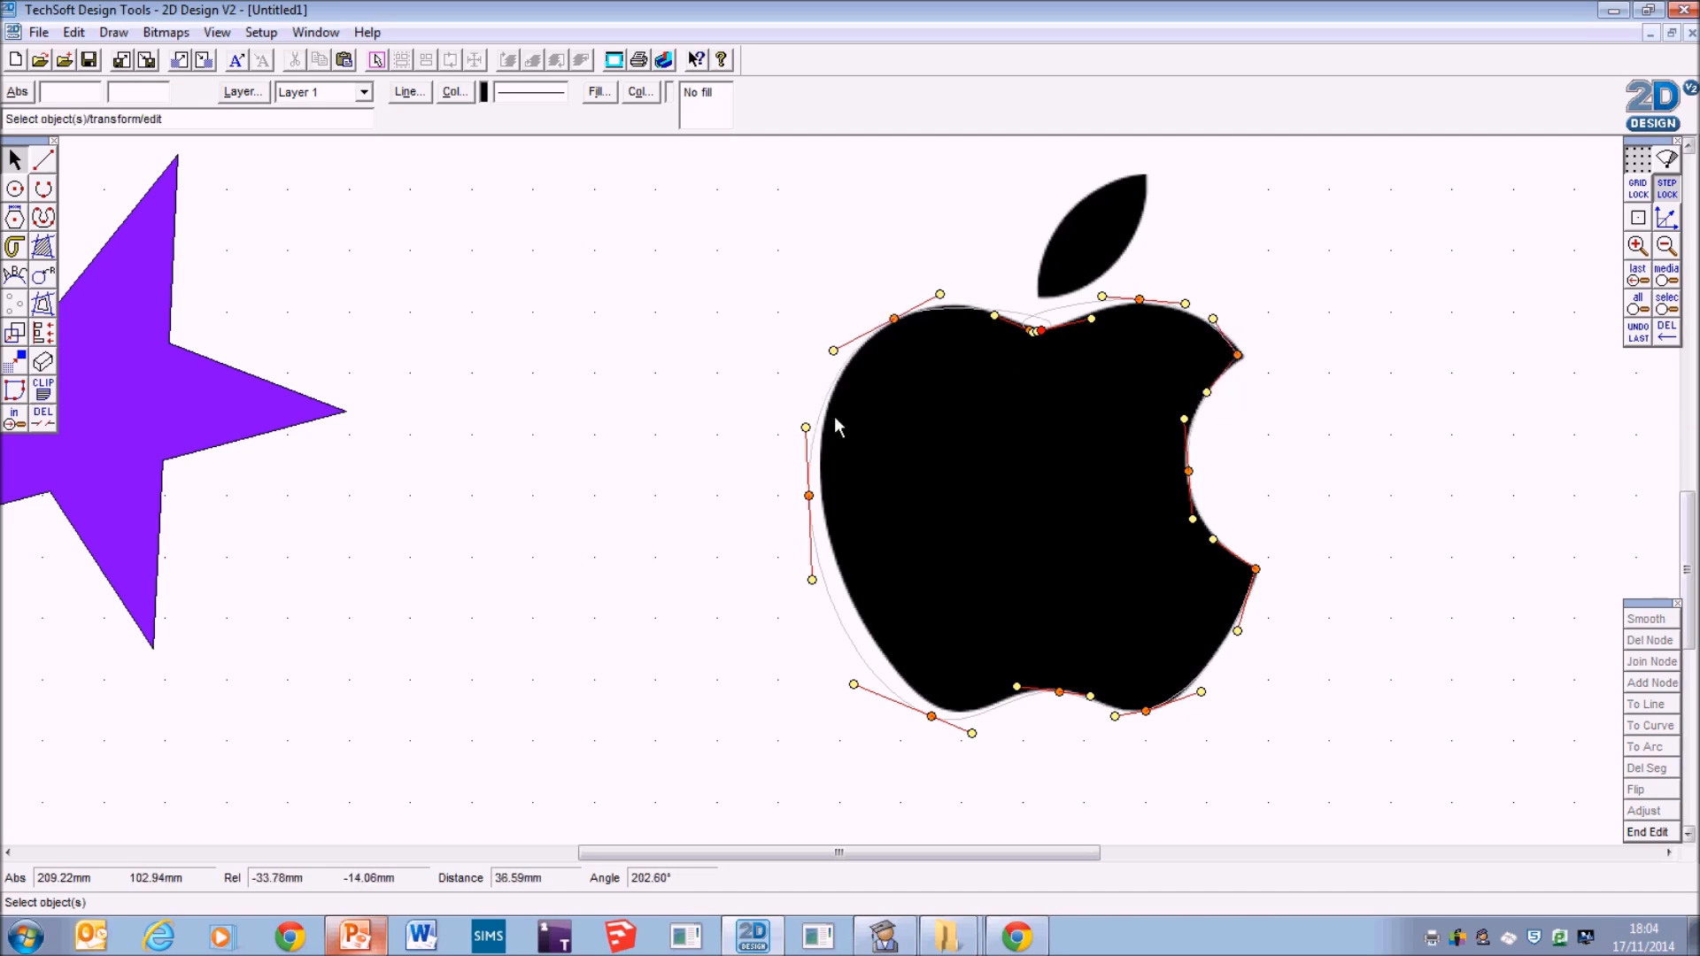
{"action": "left_click_drag", "start_coordinate": [809, 496], "coordinate": [820, 496]}
{"action": "left_click_drag", "start_coordinate": [933, 718], "coordinate": [875, 667]}
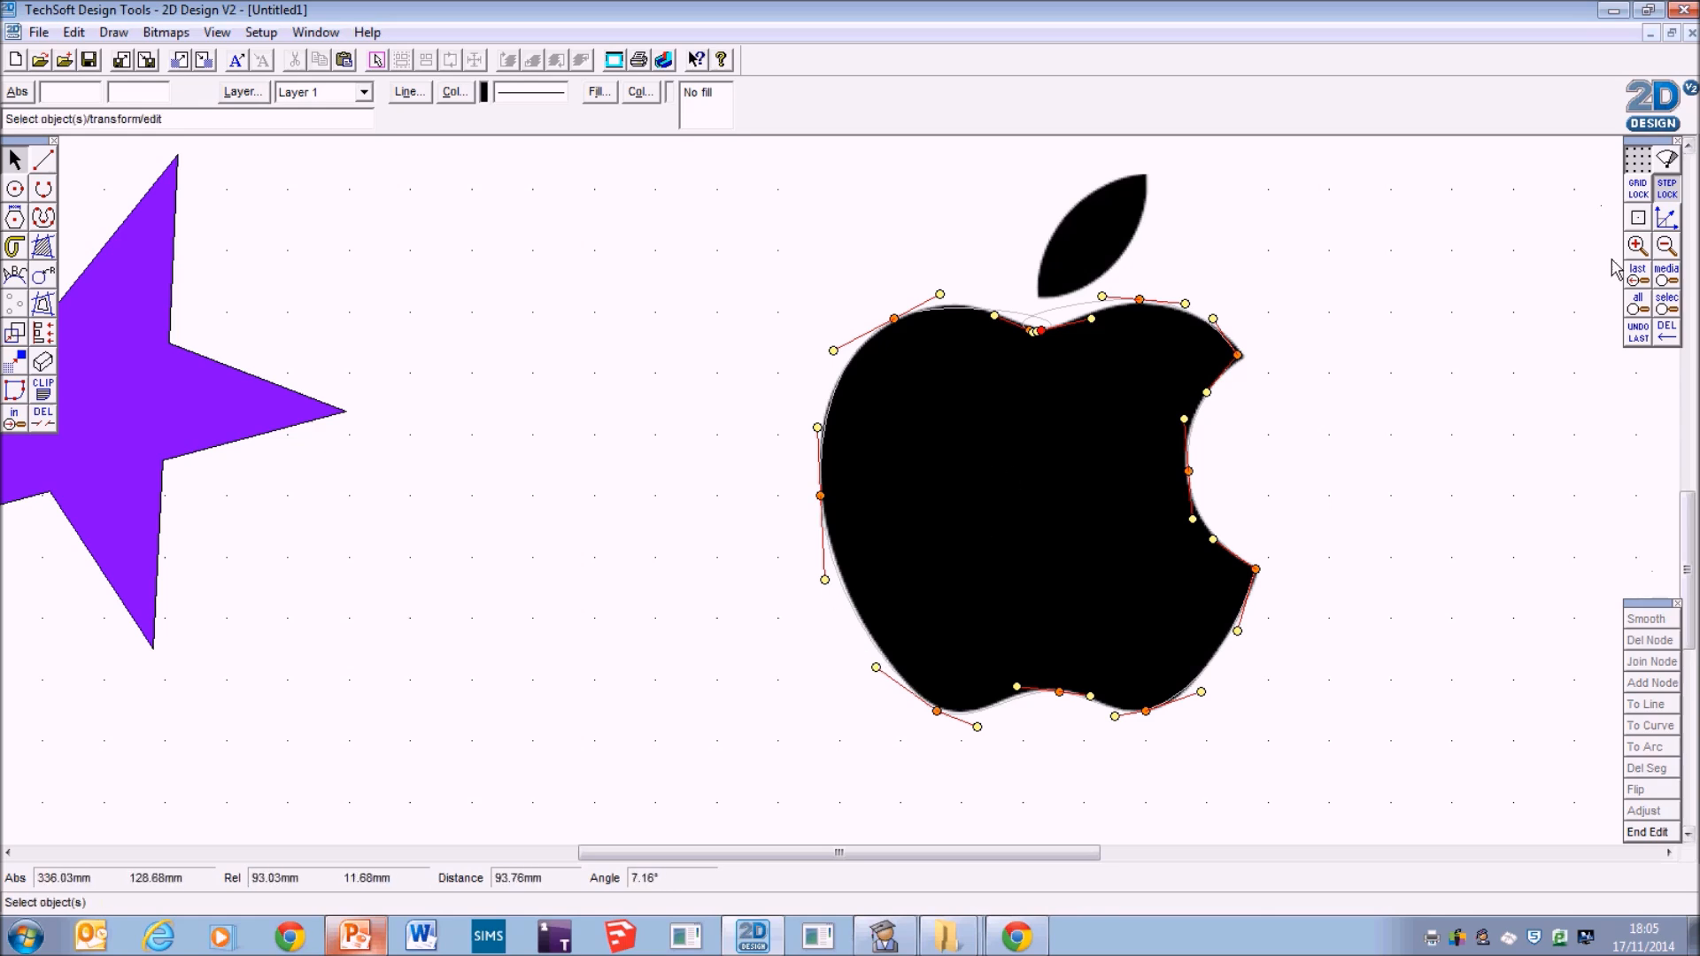
Reposition the body outline's two end nodes along the dip below the leaf.
{"action": "left_click", "coordinate": [1638, 245]}
{"action": "left_click", "coordinate": [1641, 239]}
{"action": "scroll", "coordinate": [1532, 279], "scroll_direction": "up", "scroll_amount": 3}
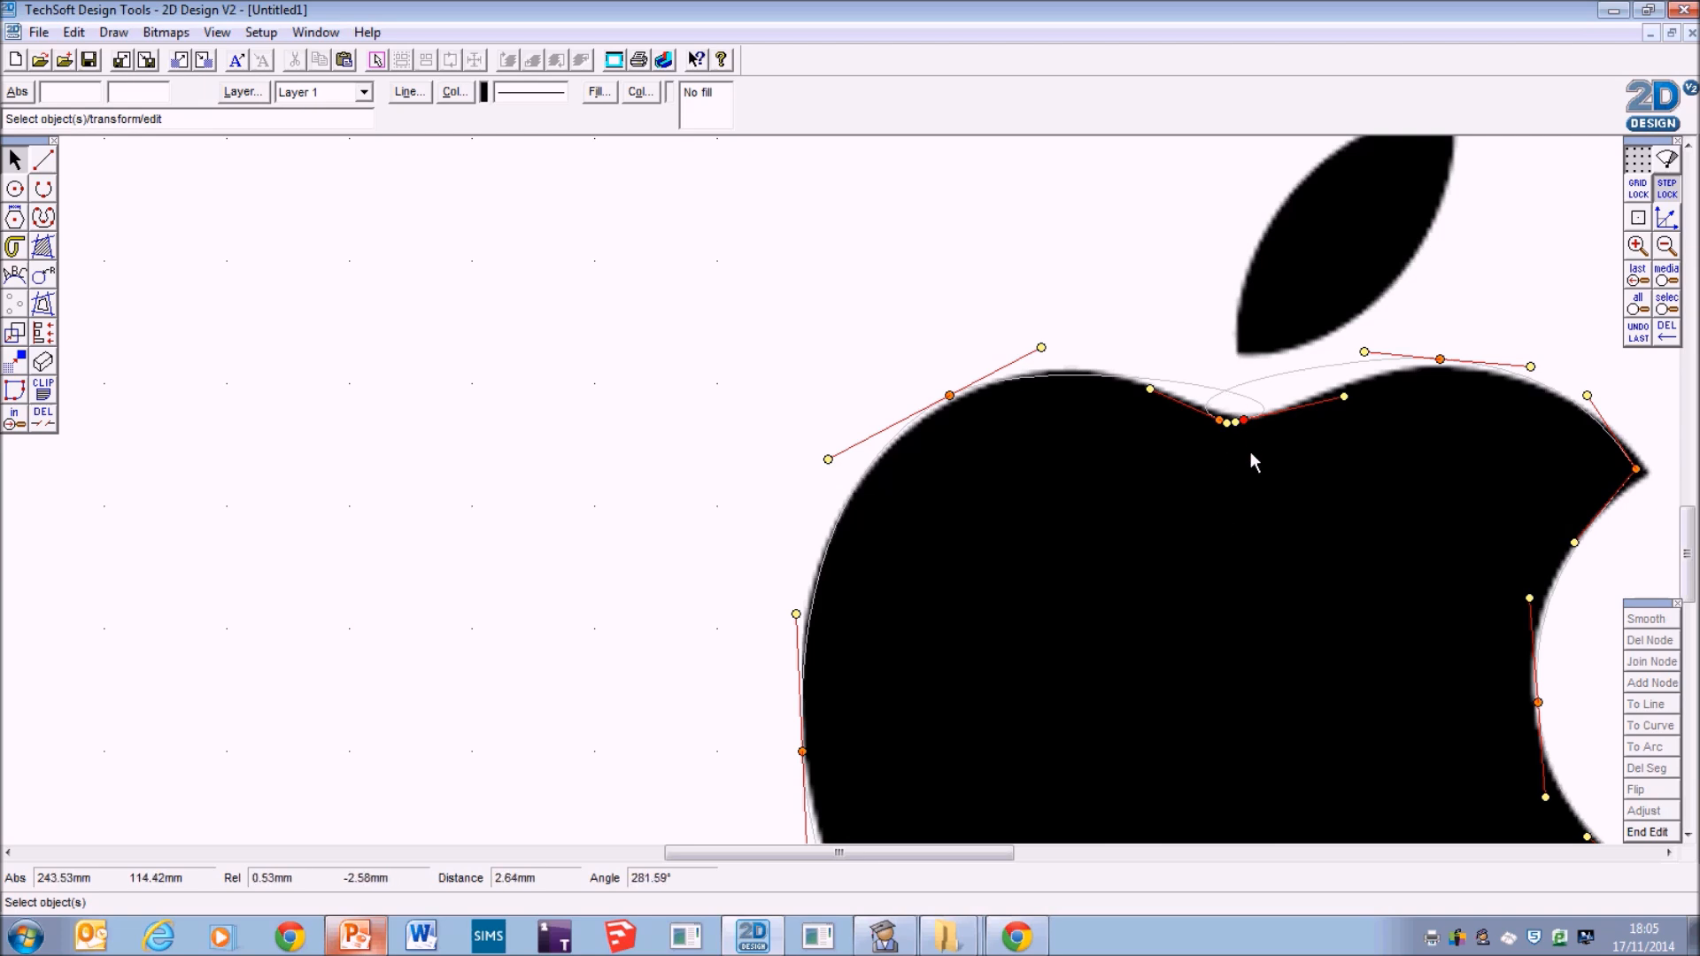
{"action": "mouse_move", "coordinate": [1246, 417]}
{"action": "left_mouse_down"}
{"action": "mouse_move", "coordinate": [1271, 404]}
{"action": "mouse_move", "coordinate": [1218, 363]}
{"action": "mouse_move", "coordinate": [1282, 381]}
{"action": "mouse_move", "coordinate": [1283, 405]}
{"action": "mouse_move", "coordinate": [1195, 434]}
{"action": "mouse_move", "coordinate": [1298, 440]}
{"action": "mouse_move", "coordinate": [1273, 403]}
{"action": "left_mouse_up"}
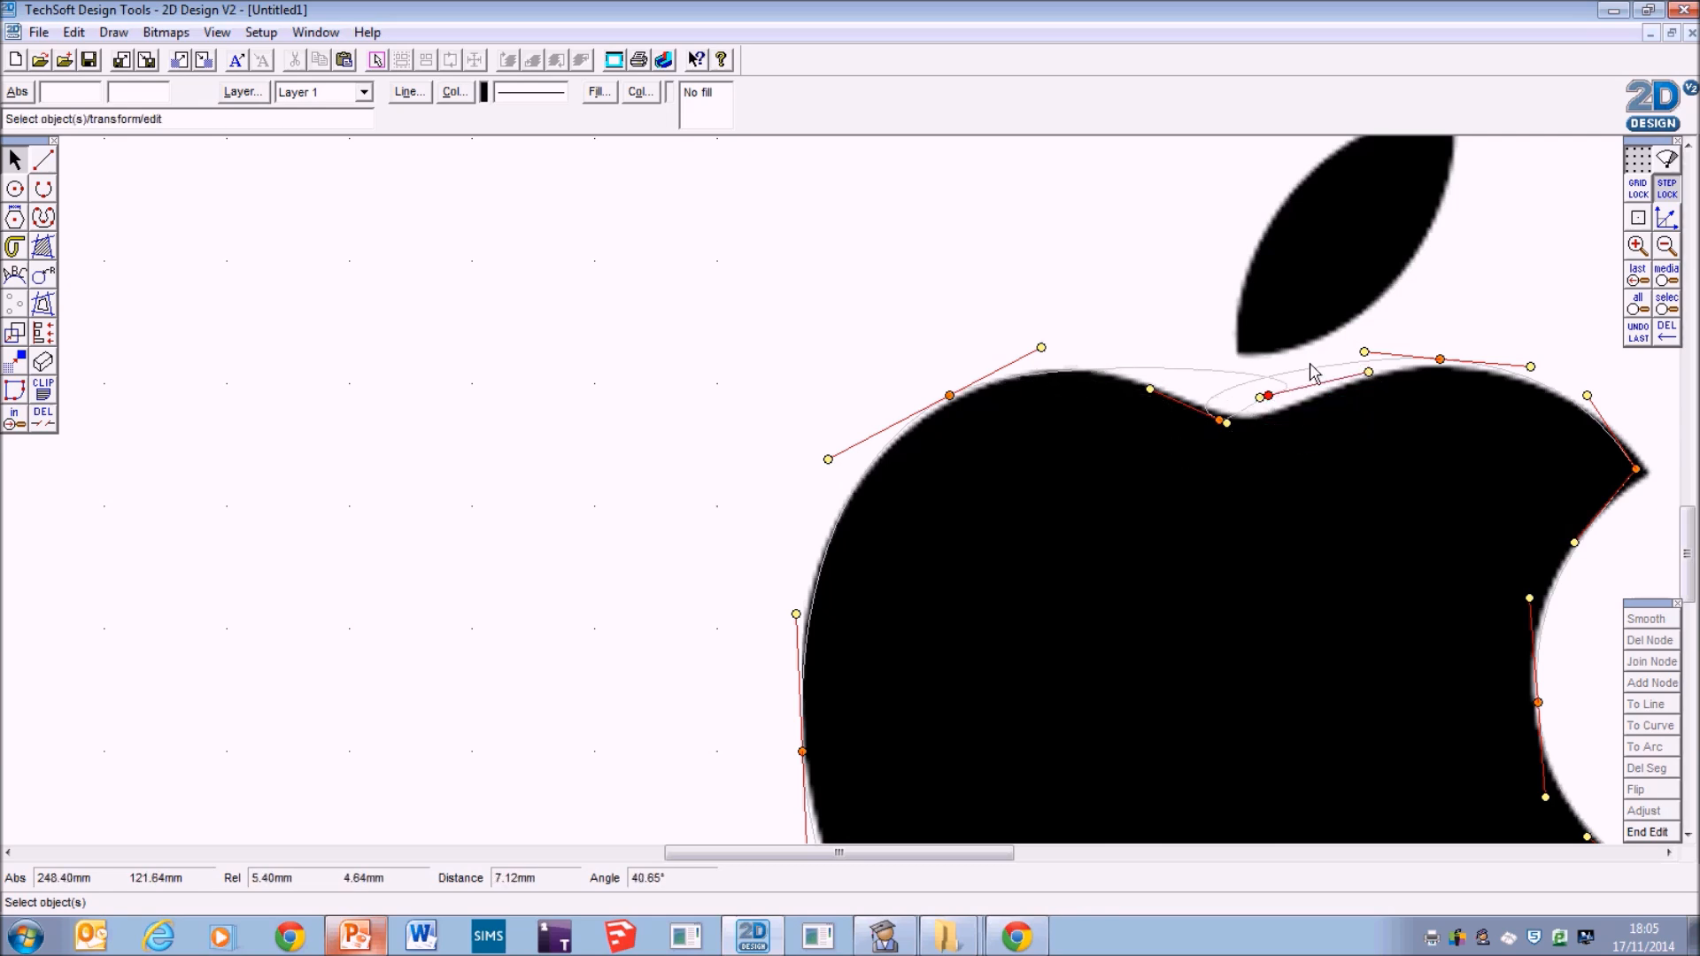
{"action": "left_click", "coordinate": [1367, 369]}
{"action": "left_click_drag", "start_coordinate": [1367, 370], "coordinate": [1194, 359]}
{"action": "mouse_move", "coordinate": [1222, 423]}
{"action": "left_mouse_down"}
{"action": "mouse_move", "coordinate": [1233, 372]}
{"action": "mouse_move", "coordinate": [1324, 387]}
{"action": "mouse_move", "coordinate": [1209, 404]}
{"action": "left_mouse_up"}
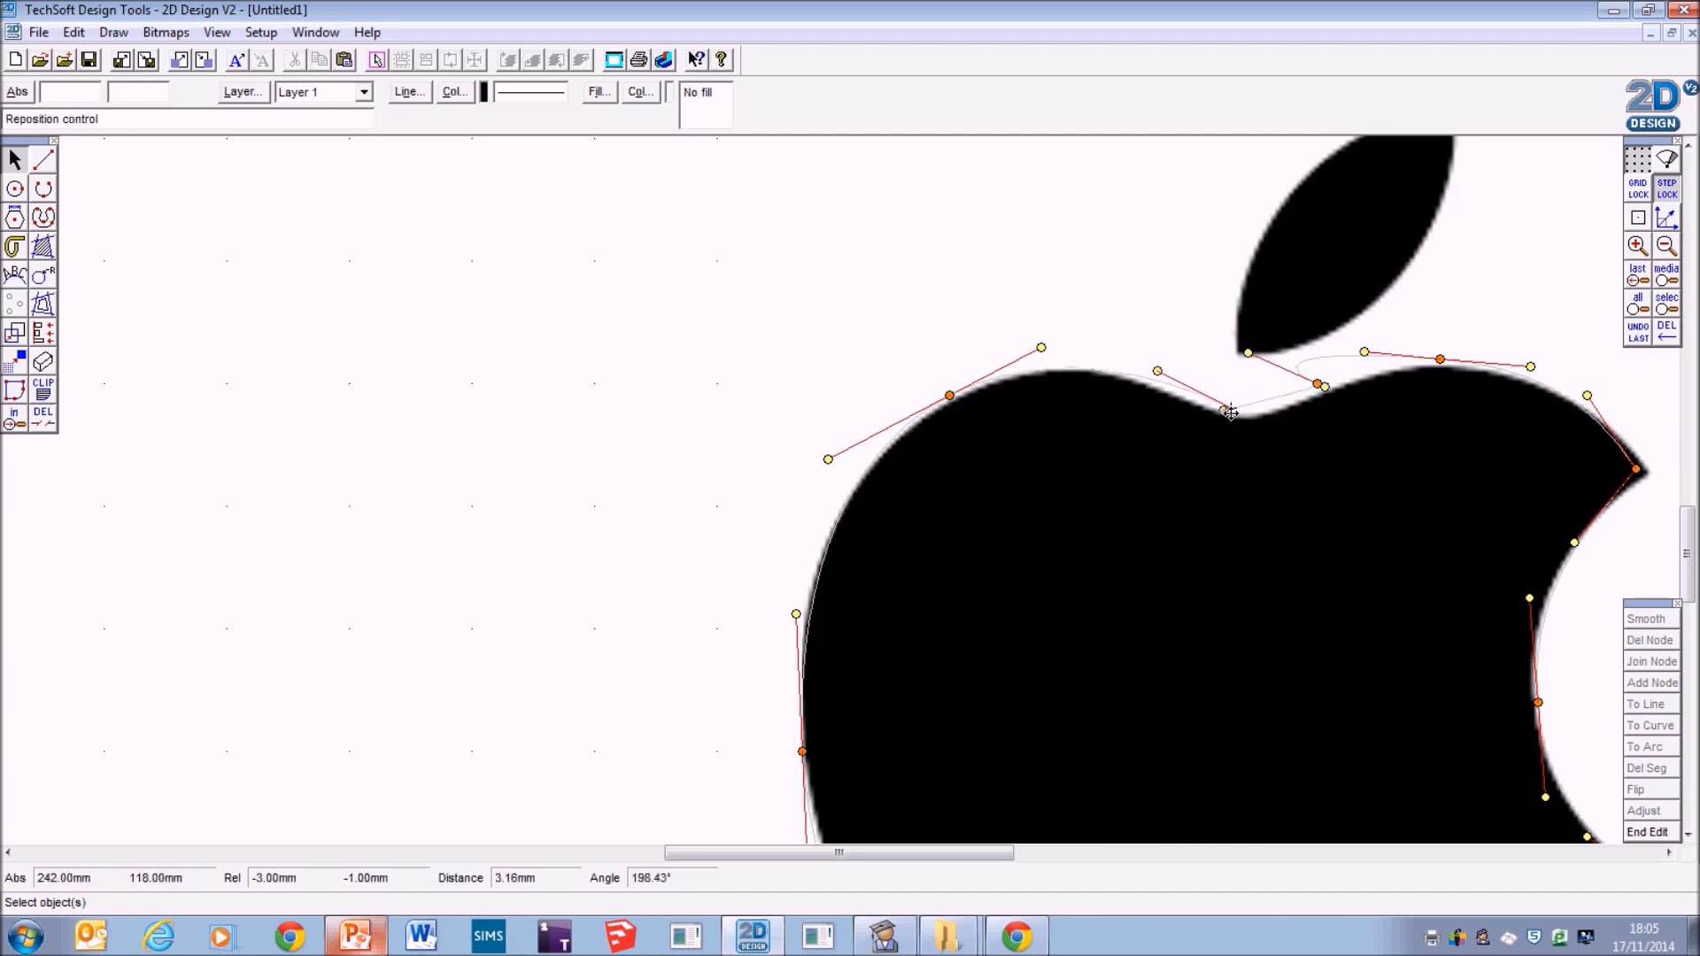
{"action": "left_click_drag", "start_coordinate": [1317, 384], "coordinate": [1269, 418]}
Turn off step lock, fit the right lobe's top node and the dip's curve handles to the logo's edge, and finish editing.
{"action": "left_click", "coordinate": [1670, 195]}
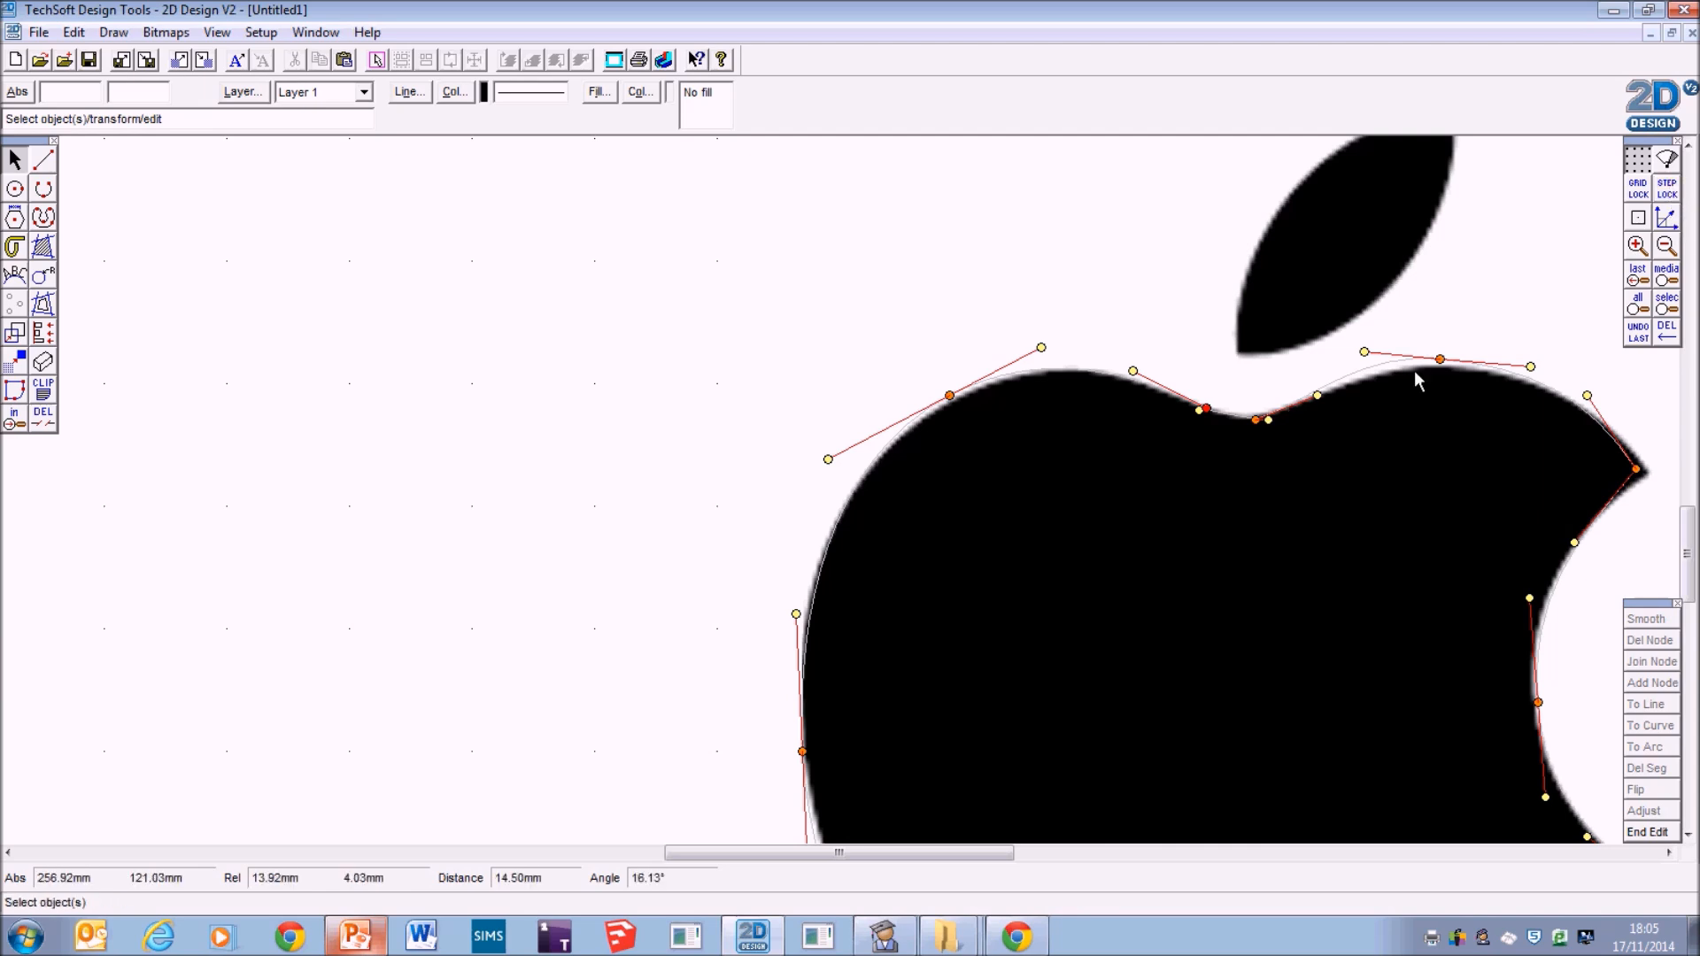
{"action": "left_click_drag", "start_coordinate": [1367, 353], "coordinate": [1446, 361]}
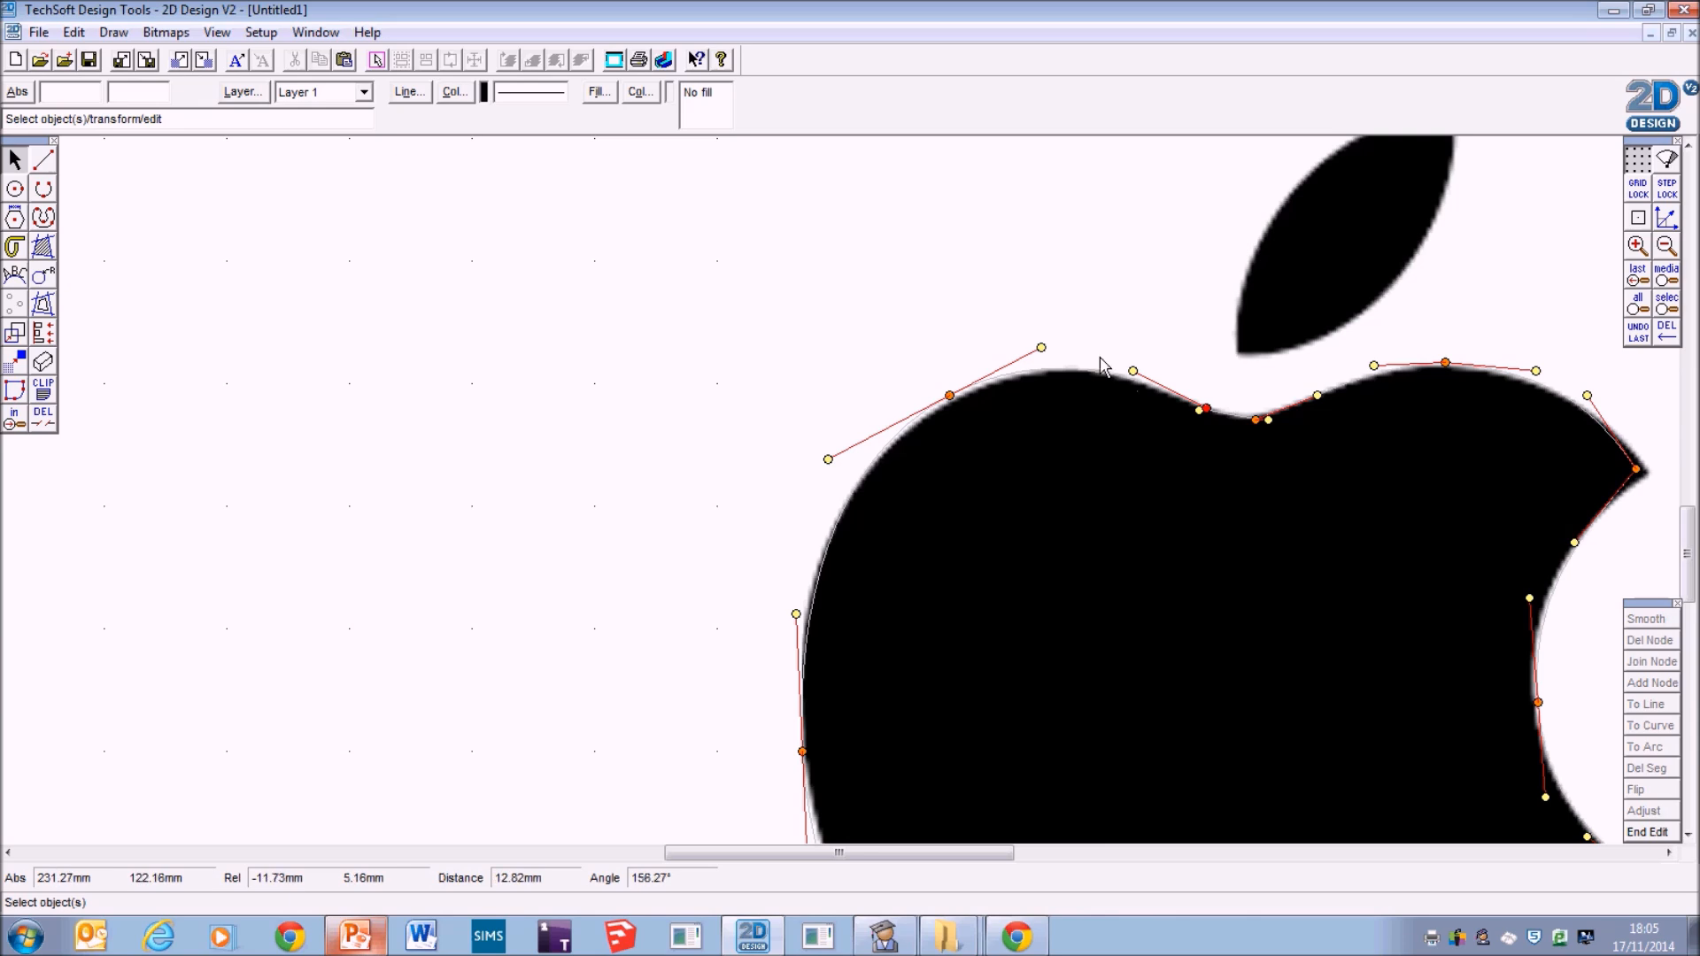
{"action": "left_click_drag", "start_coordinate": [1130, 369], "coordinate": [1273, 414]}
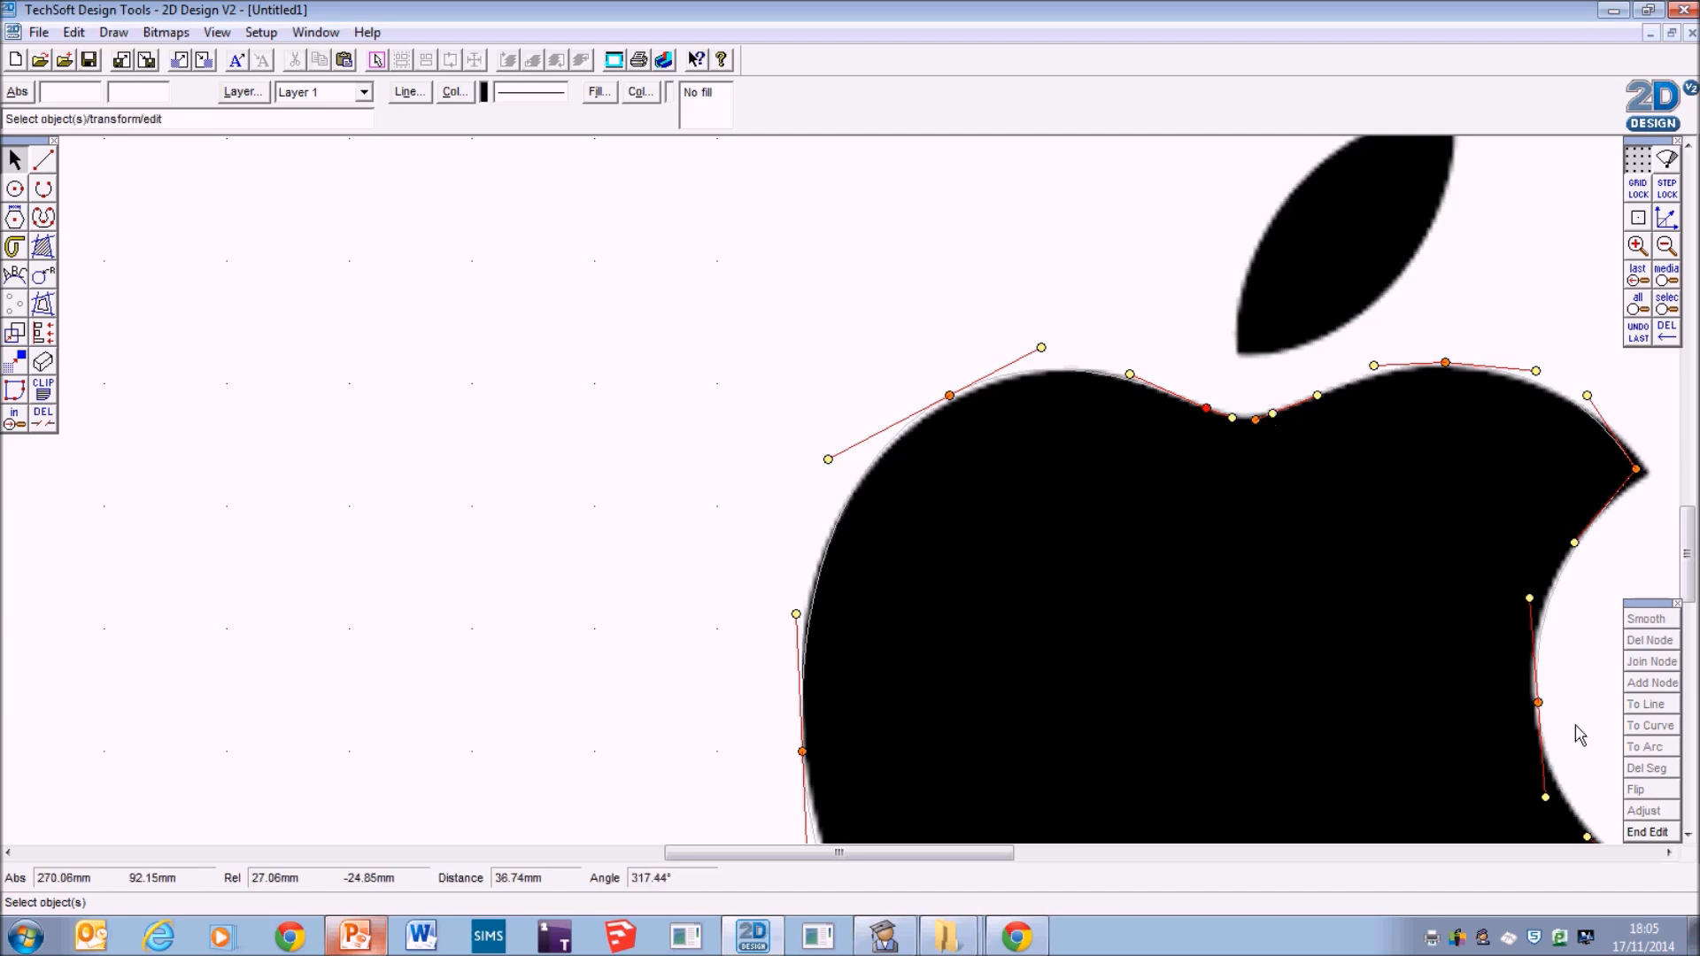
{"action": "left_click", "coordinate": [1644, 834]}
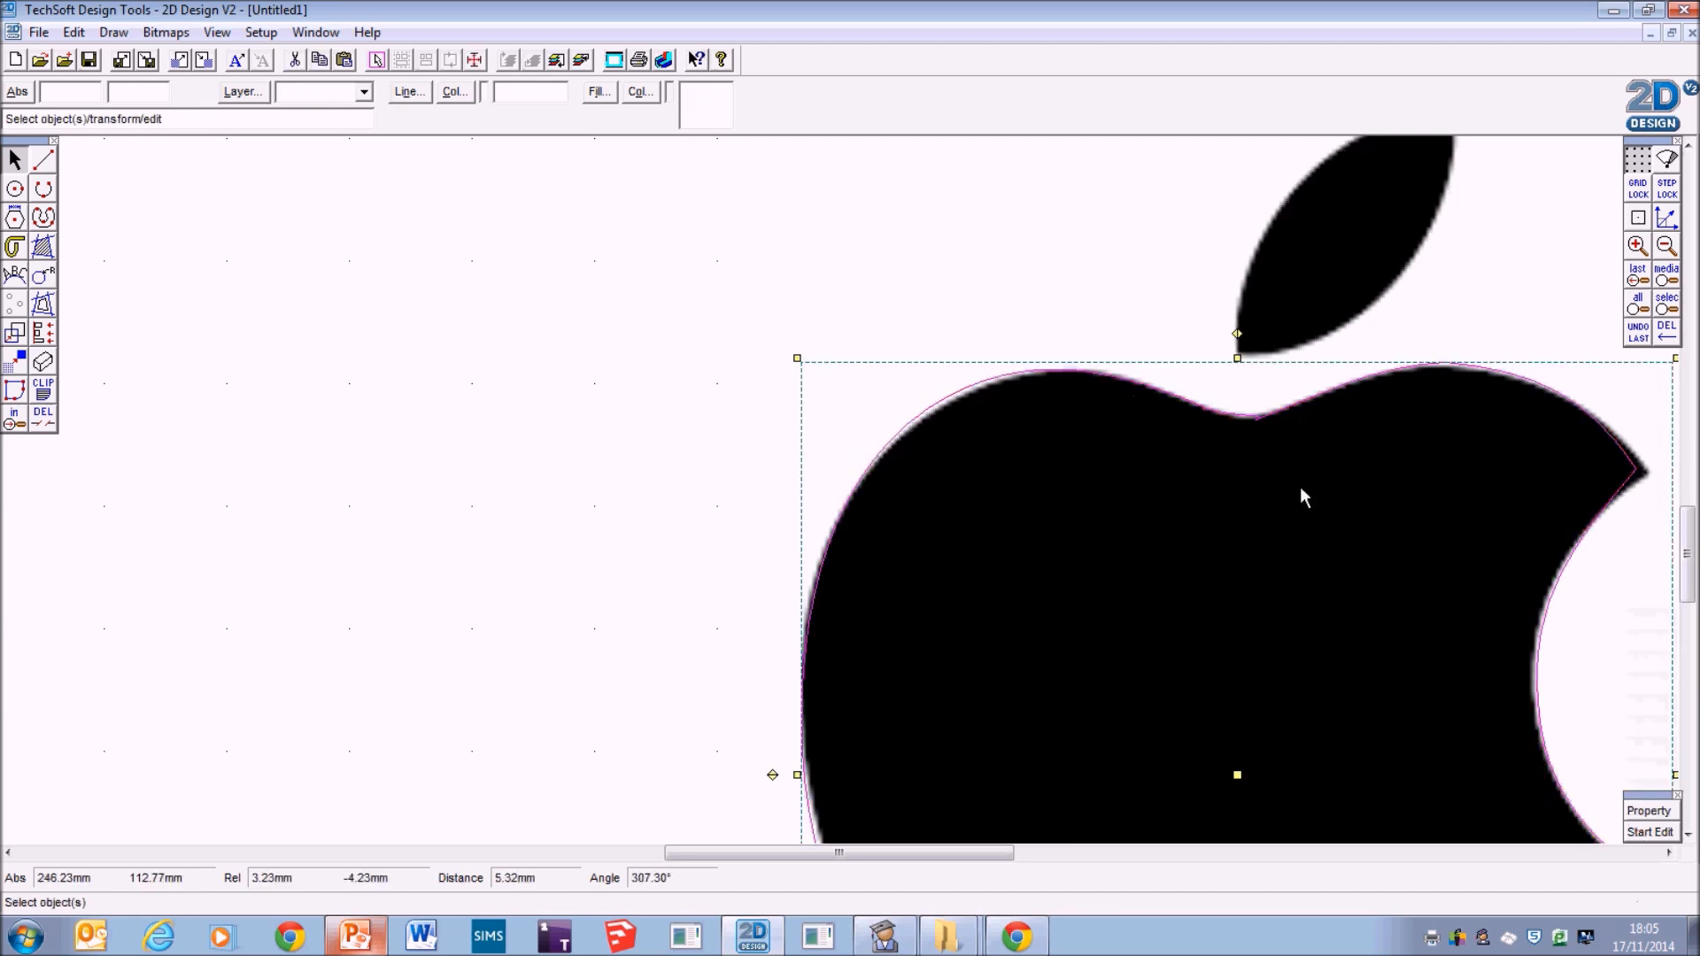
Edit the body outline again, deleting the surplus node in the dip and fitting the remaining node and its handles to the edge.
{"action": "double_click", "coordinate": [1351, 492]}
{"action": "left_click_drag", "start_coordinate": [1293, 459], "coordinate": [1293, 459]}
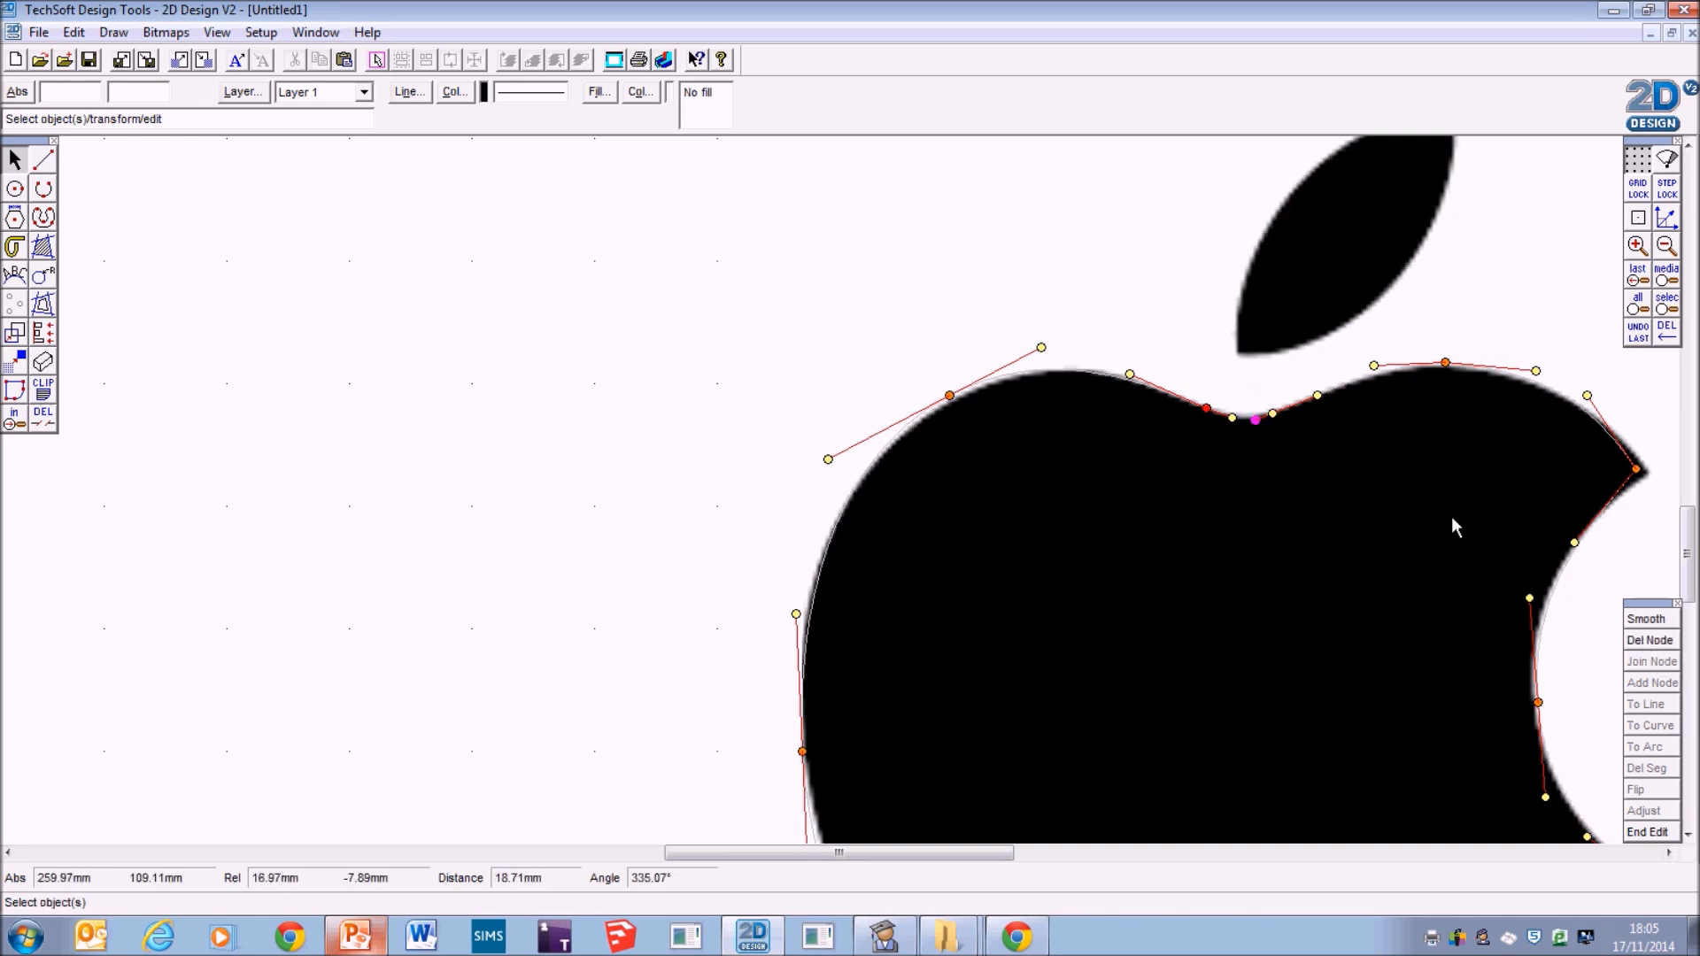
{"action": "left_click", "coordinate": [1649, 640]}
{"action": "left_click_drag", "start_coordinate": [1326, 452], "coordinate": [1317, 419]}
{"action": "left_click_drag", "start_coordinate": [1209, 407], "coordinate": [1122, 373]}
{"action": "left_click_drag", "start_coordinate": [1351, 432], "coordinate": [1318, 392]}
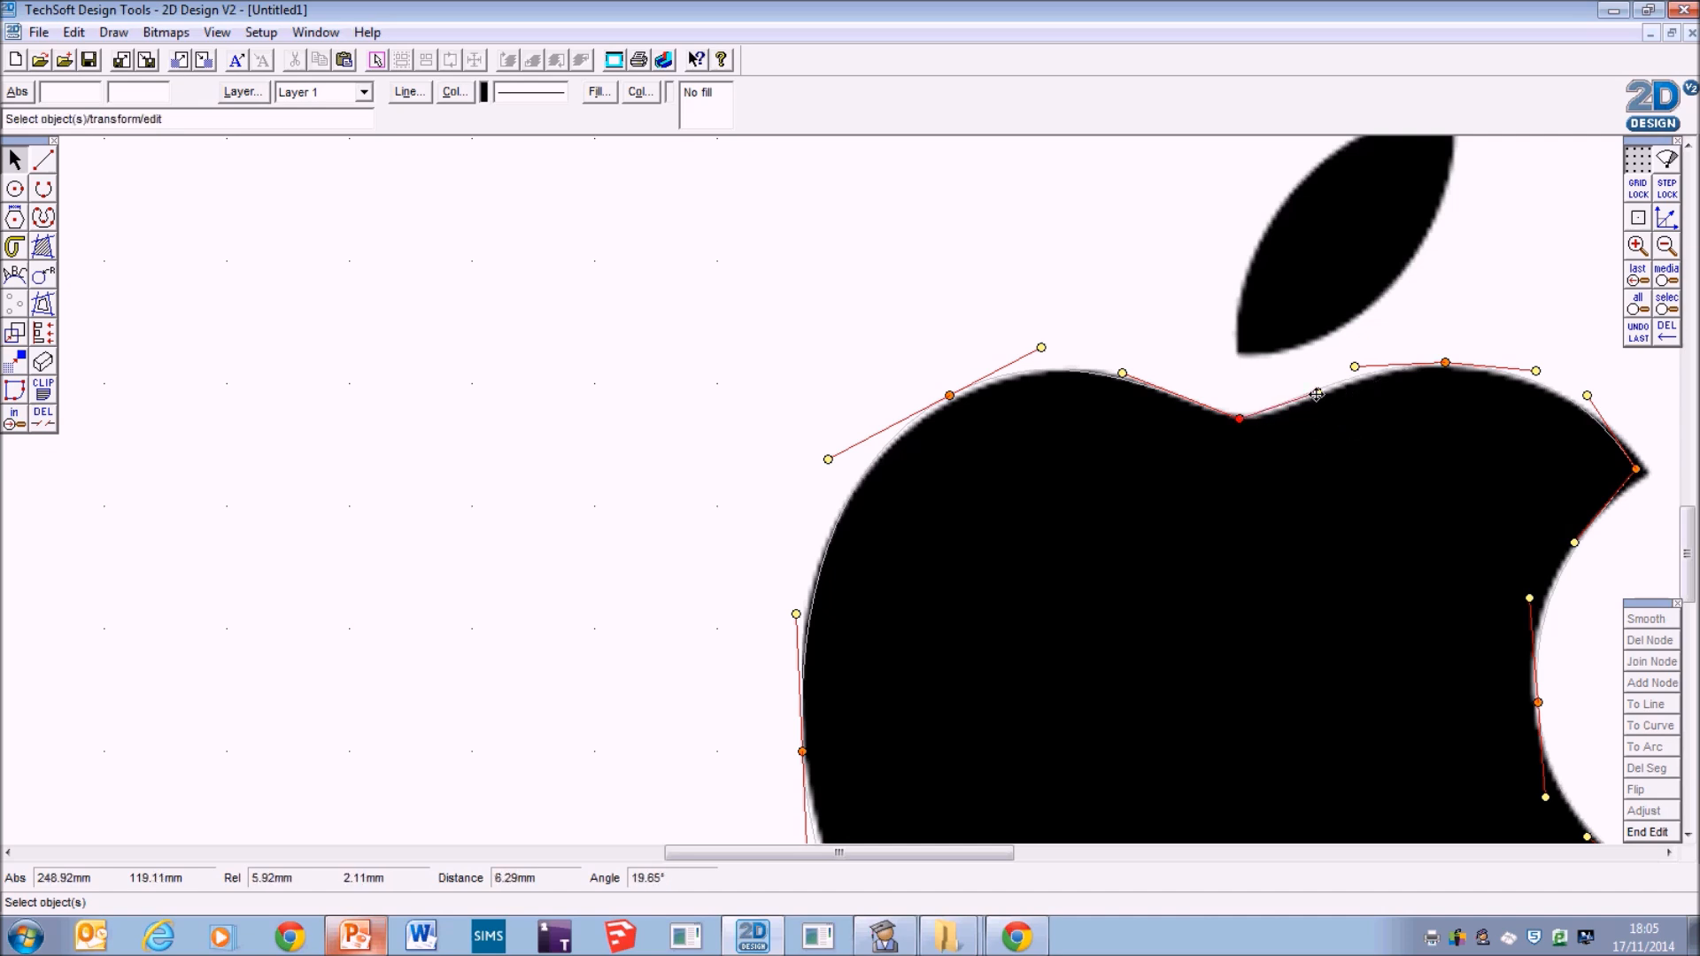
{"action": "left_click", "coordinate": [1647, 832]}
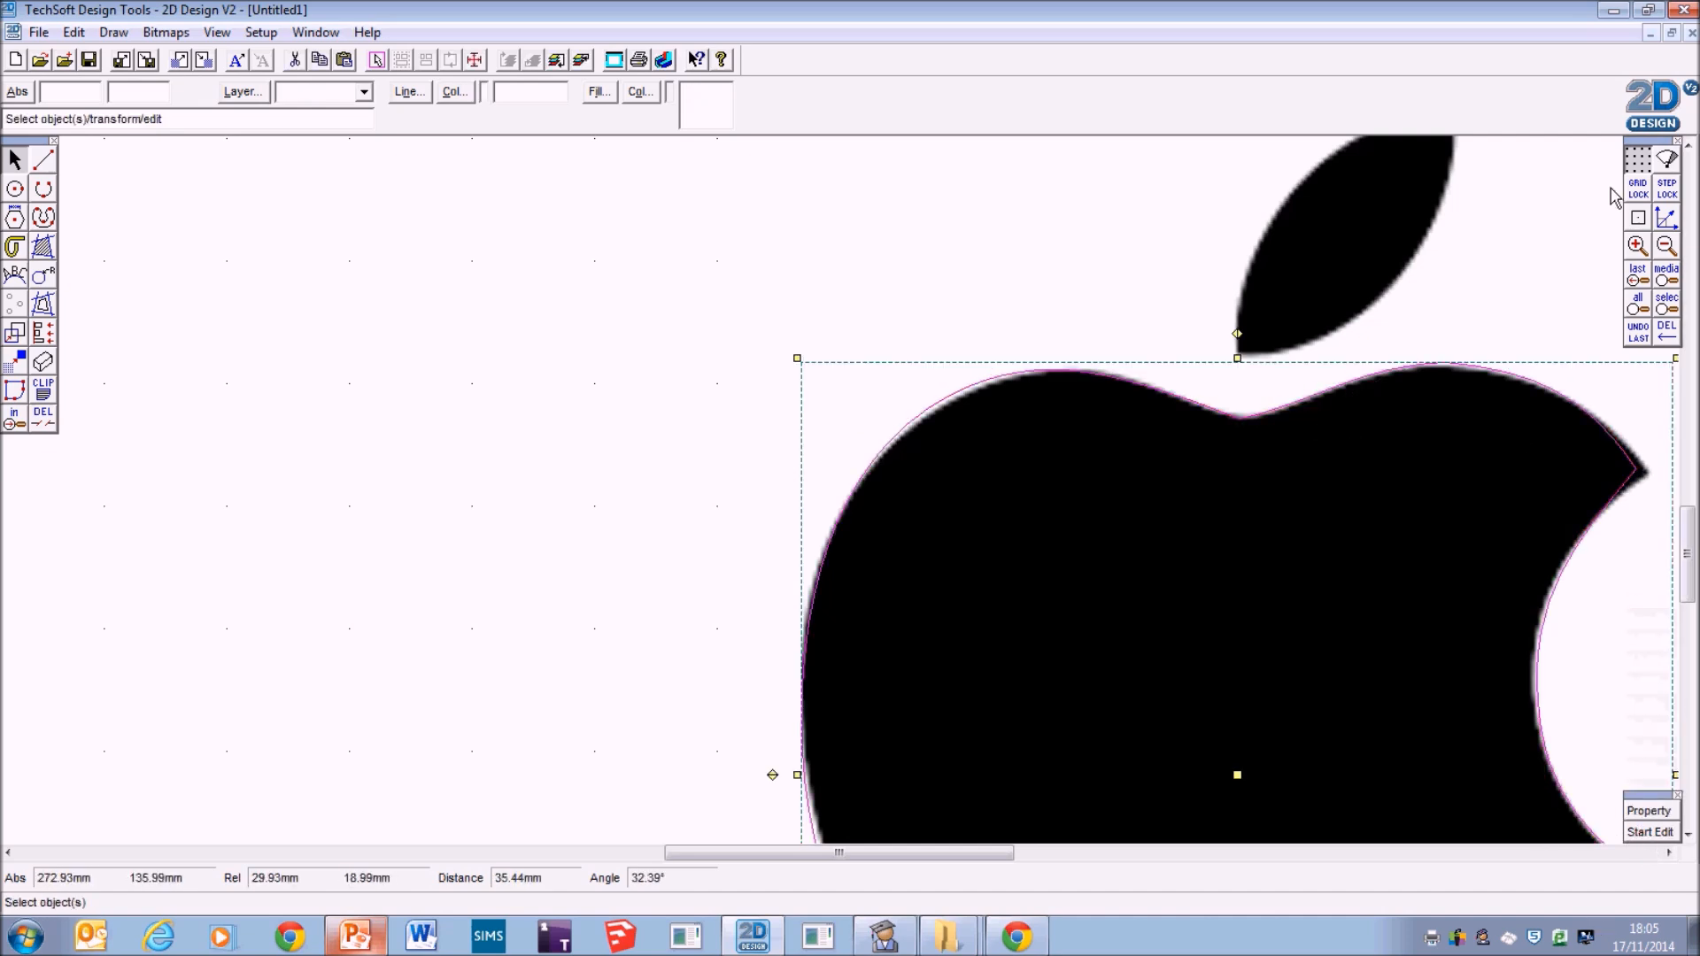
Trace roughly around the leaf with a closed bezier curve, starting and finishing at its upper tip.
{"action": "left_click", "coordinate": [1666, 245]}
{"action": "left_click", "coordinate": [1667, 245]}
{"action": "left_click", "coordinate": [42, 217]}
{"action": "left_click", "coordinate": [1147, 295]}
{"action": "left_click", "coordinate": [1065, 334]}
{"action": "left_click", "coordinate": [1037, 425]}
{"action": "left_click", "coordinate": [1101, 417]}
{"action": "left_click", "coordinate": [1145, 335]}
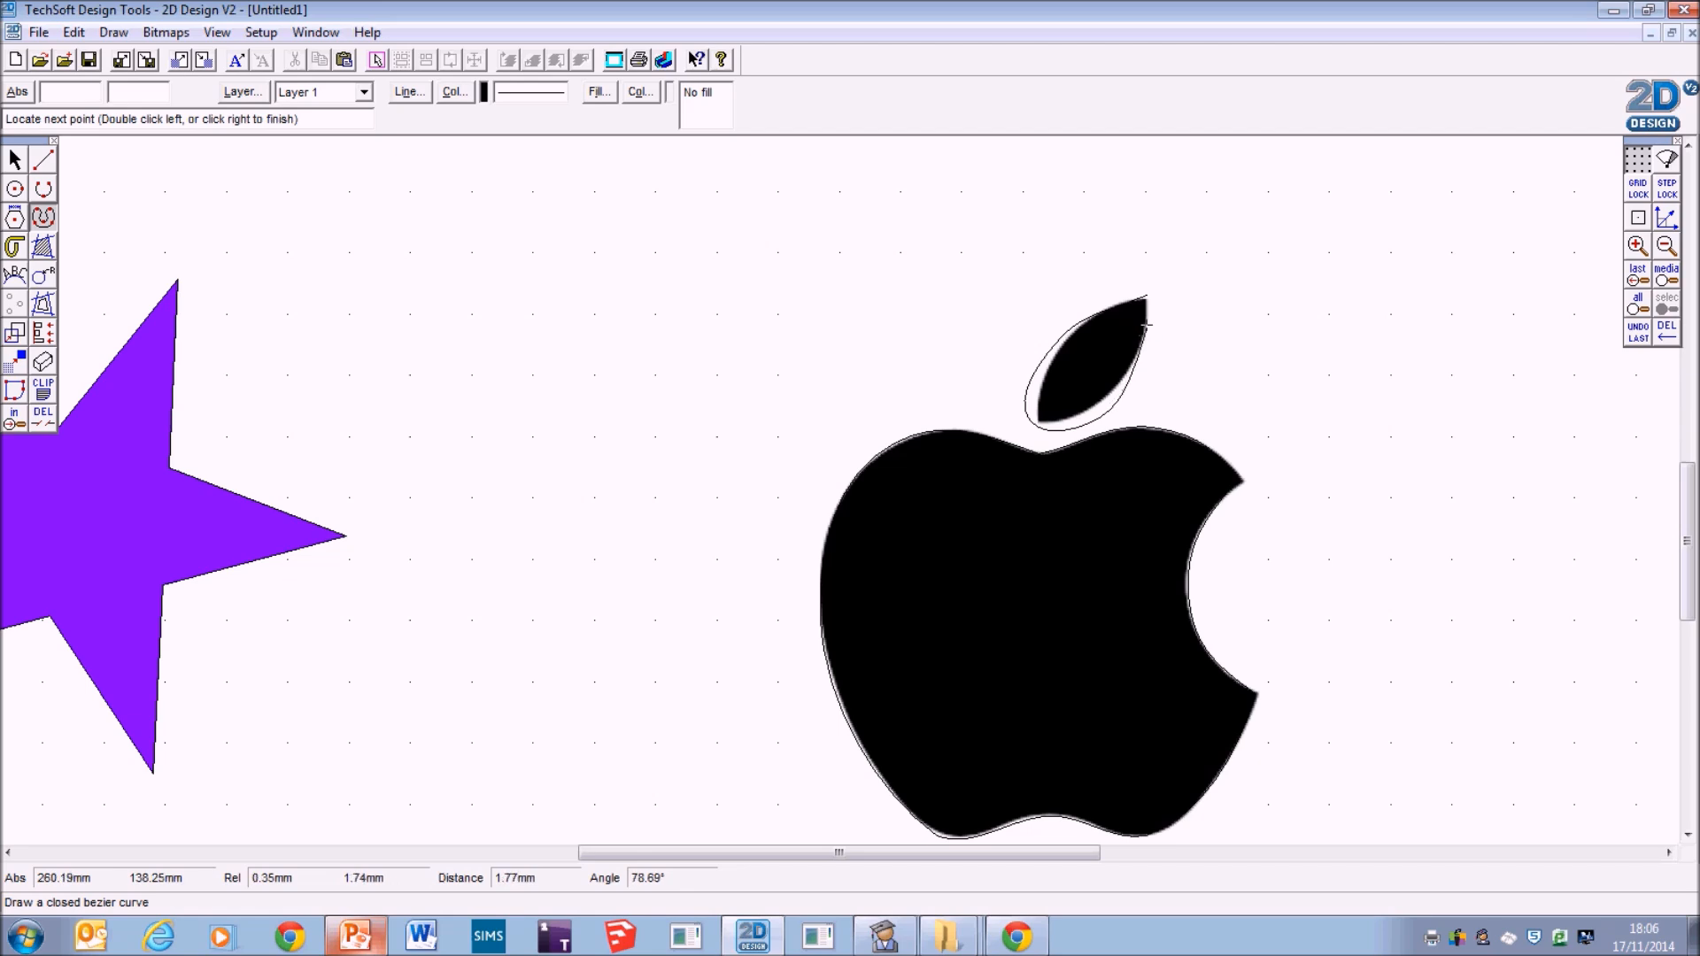
{"action": "double_click", "coordinate": [1146, 296]}
Open the leaf outline for node editing and move its lower node onto the leaf's bottom tip.
{"action": "left_click", "coordinate": [15, 159]}
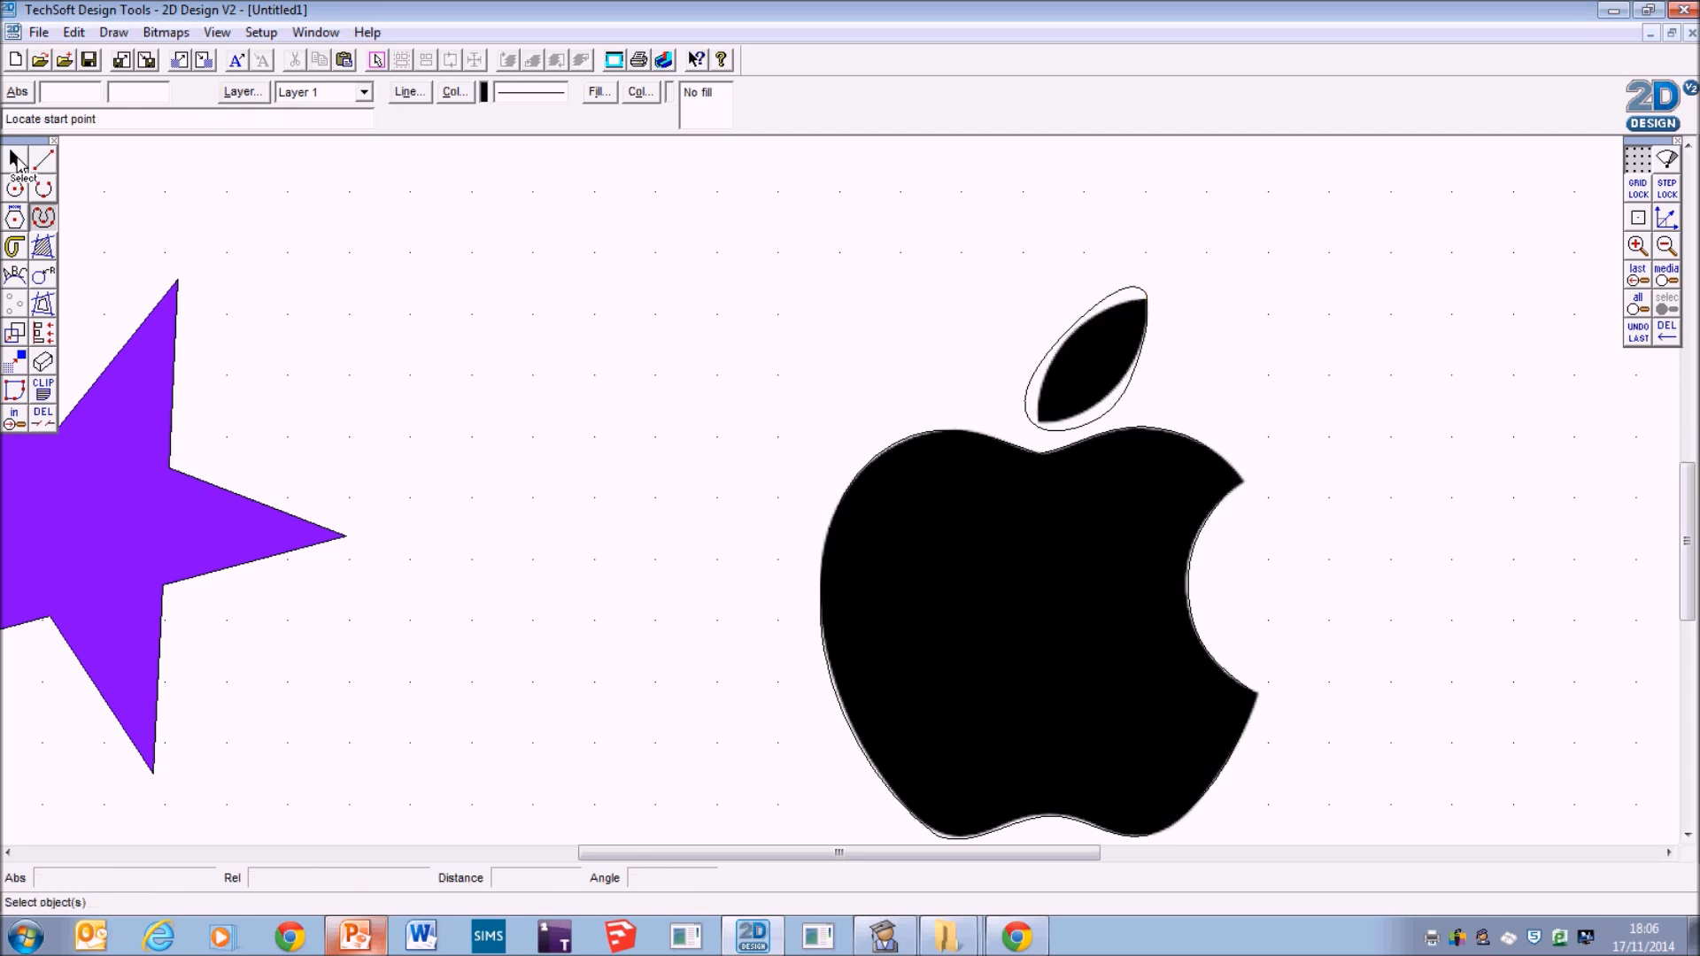
{"action": "left_click", "coordinate": [1118, 431]}
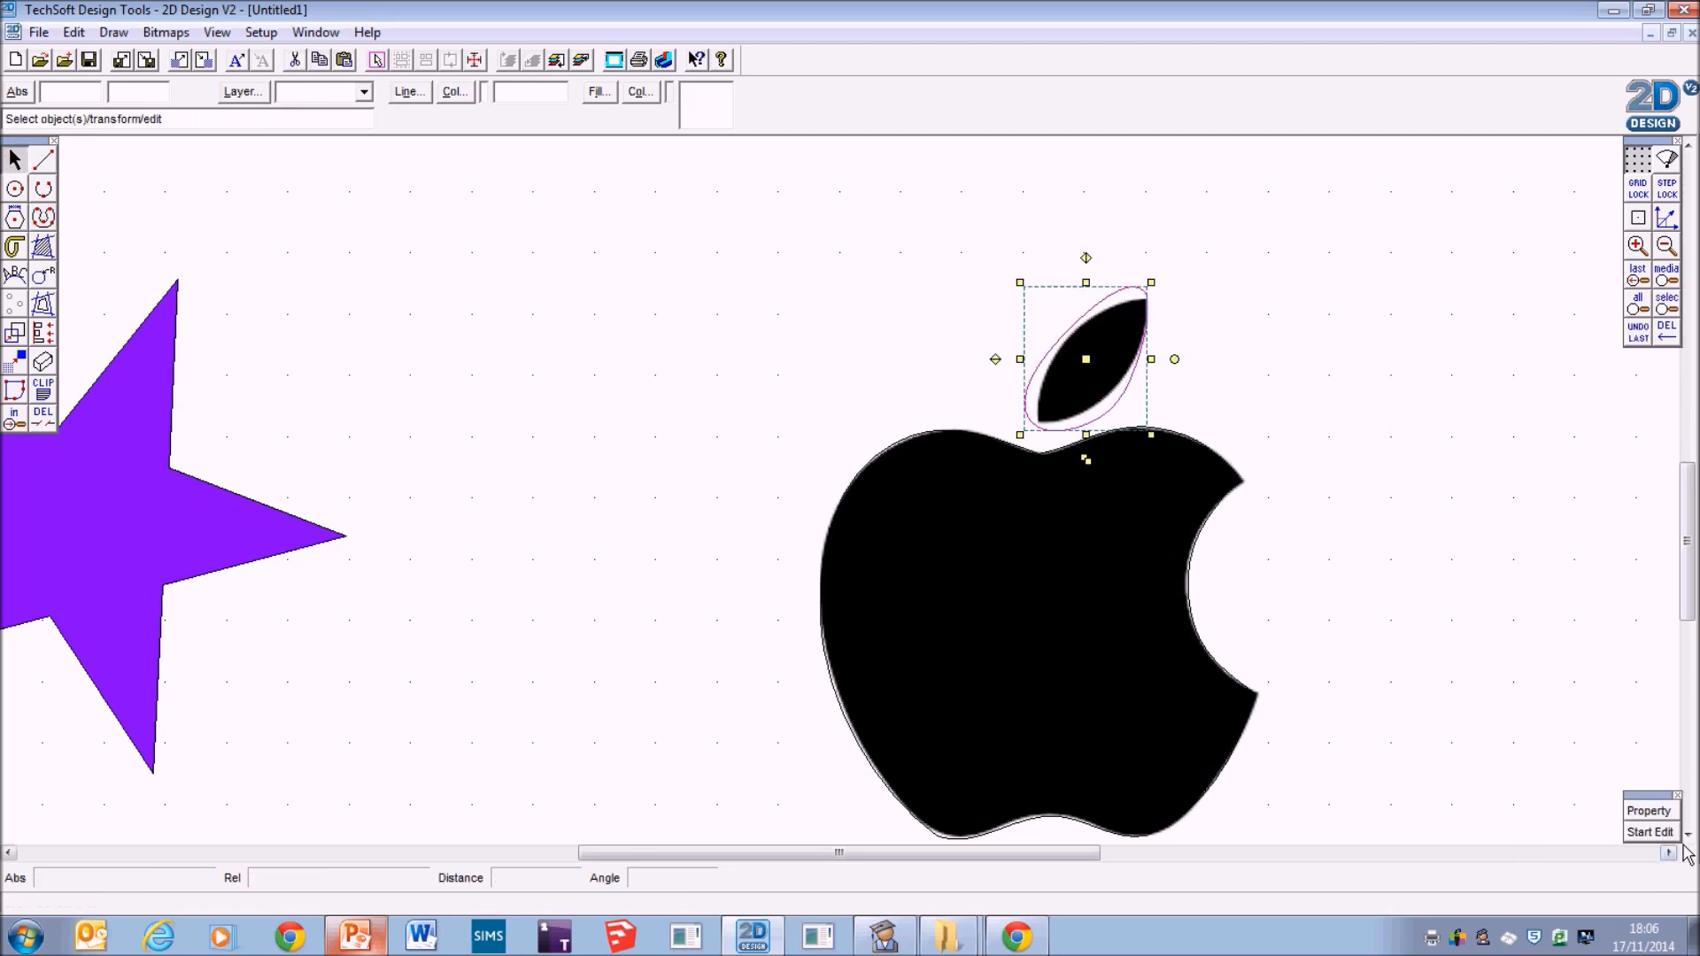
{"action": "left_click", "coordinate": [1648, 832]}
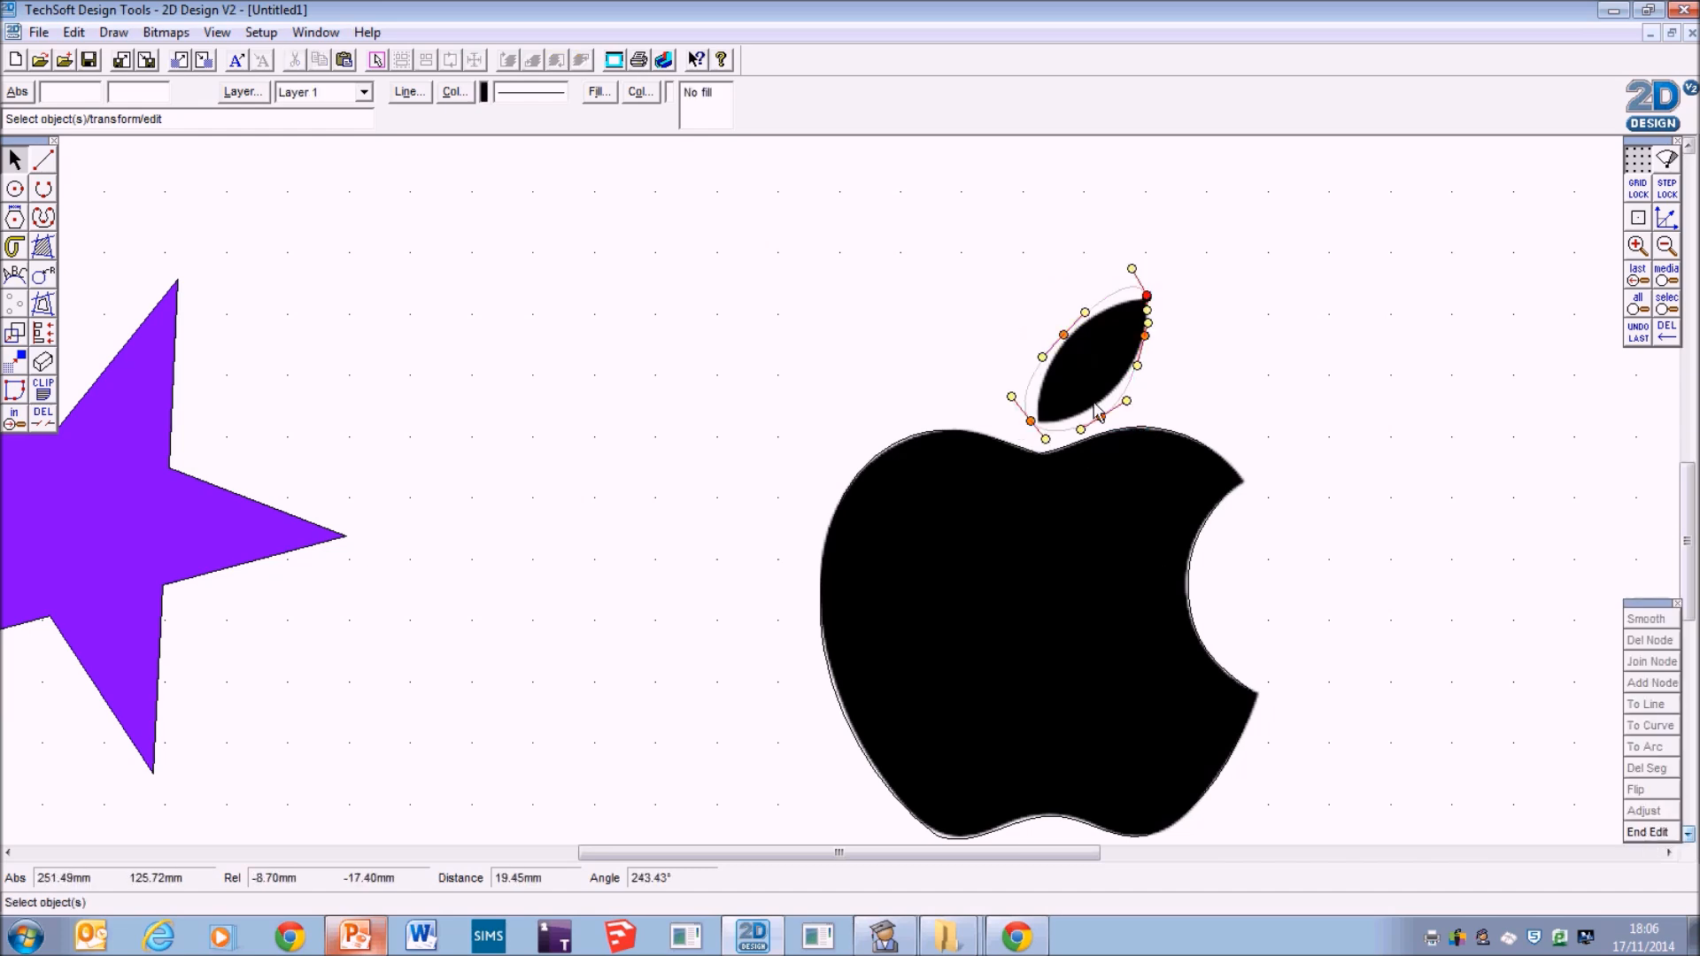
{"action": "left_click", "coordinate": [1619, 243]}
{"action": "left_click", "coordinate": [1637, 247]}
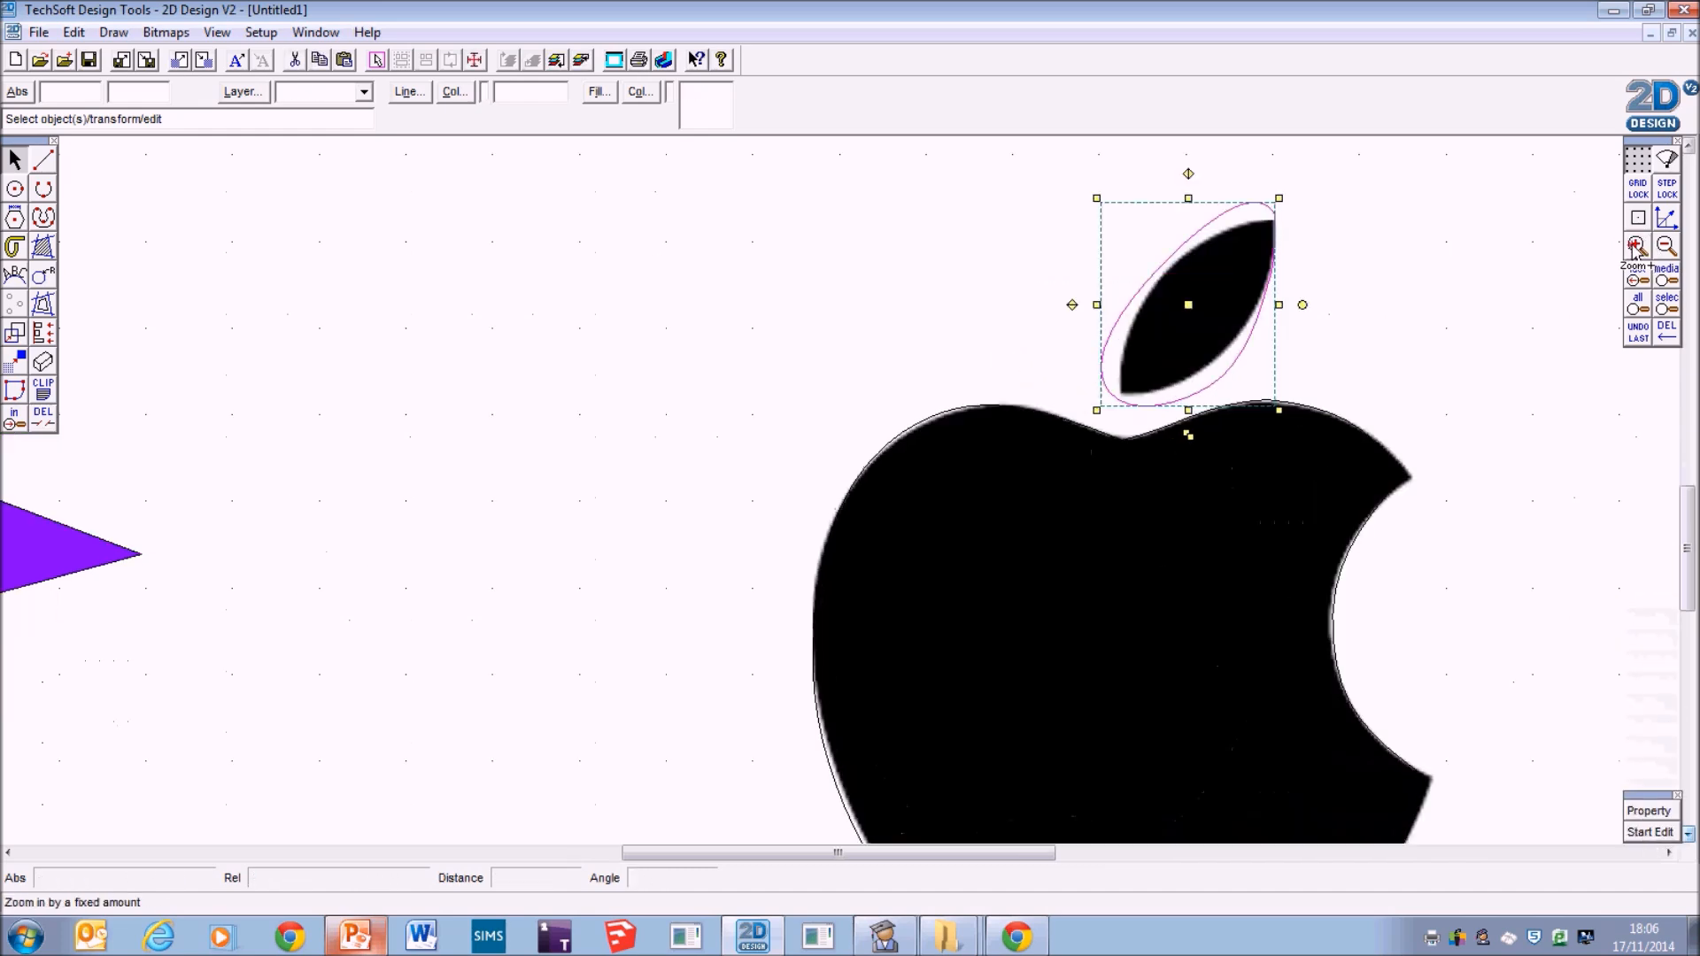
{"action": "left_click", "coordinate": [1637, 247]}
{"action": "left_click", "coordinate": [1650, 833]}
{"action": "left_click_drag", "start_coordinate": [1223, 353], "coordinate": [1242, 354]}
{"action": "left_click", "coordinate": [1374, 334]}
{"action": "left_click_drag", "start_coordinate": [1370, 350], "coordinate": [1375, 334]}
{"action": "key", "text": "ctrl+z"}
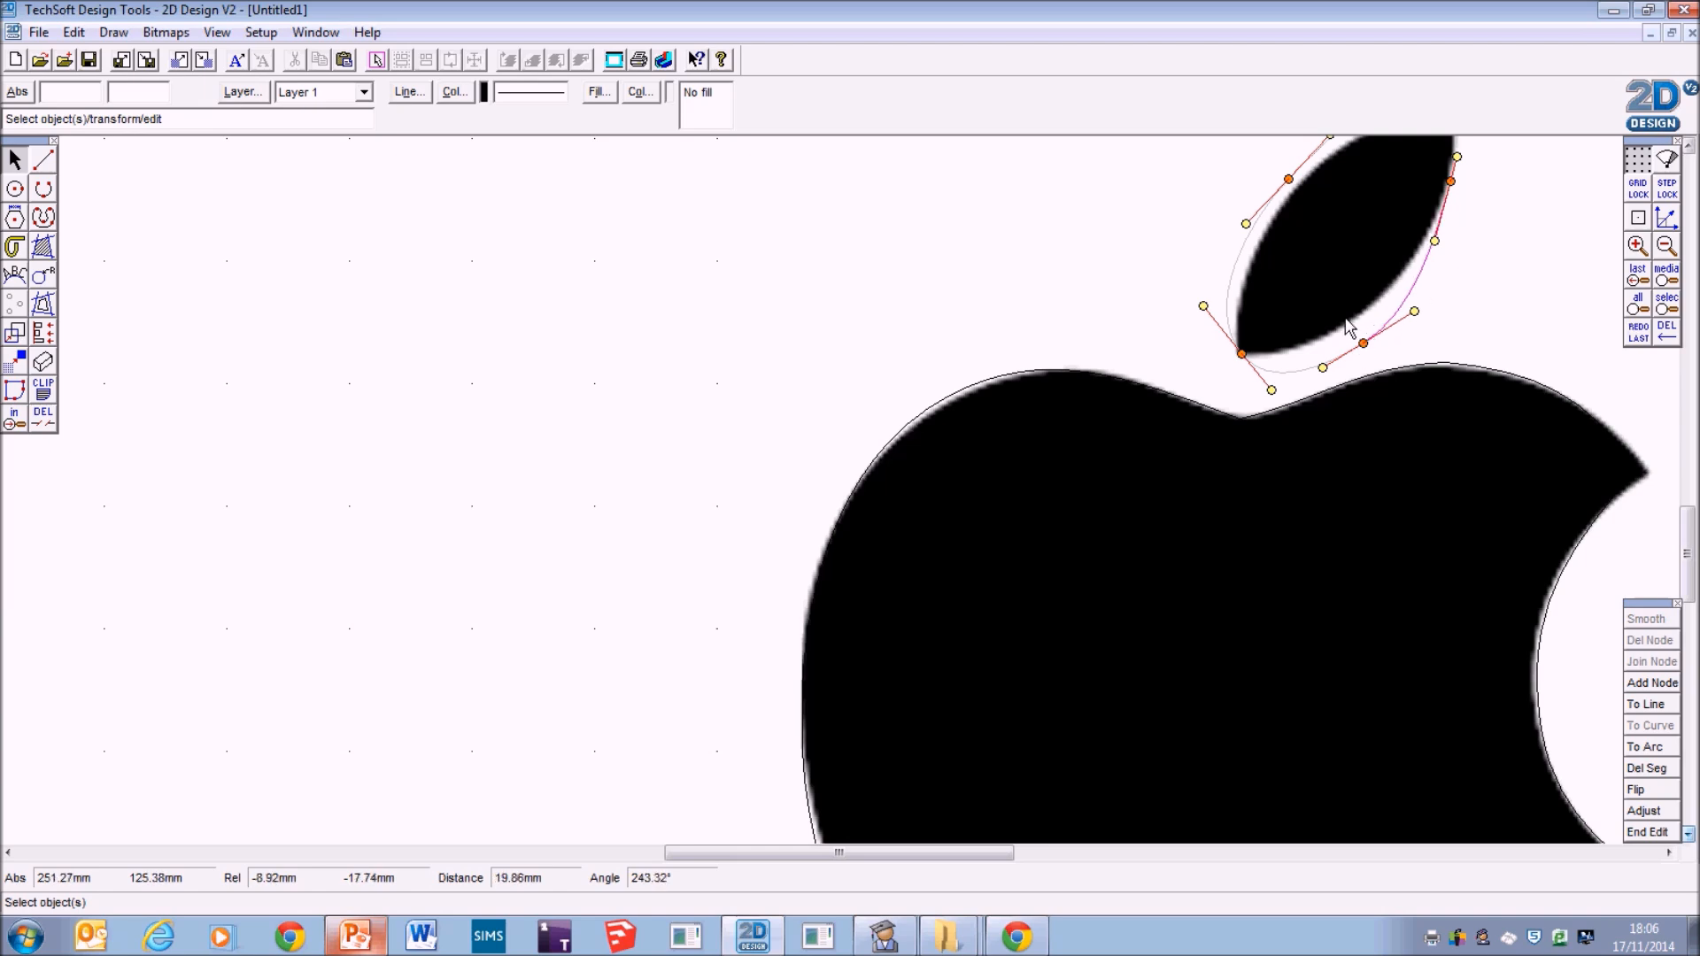
Fit the leaf outline's side nodes and the curve handles at both tips to the leaf's edge, and finish editing.
{"action": "left_click", "coordinate": [1363, 342]}
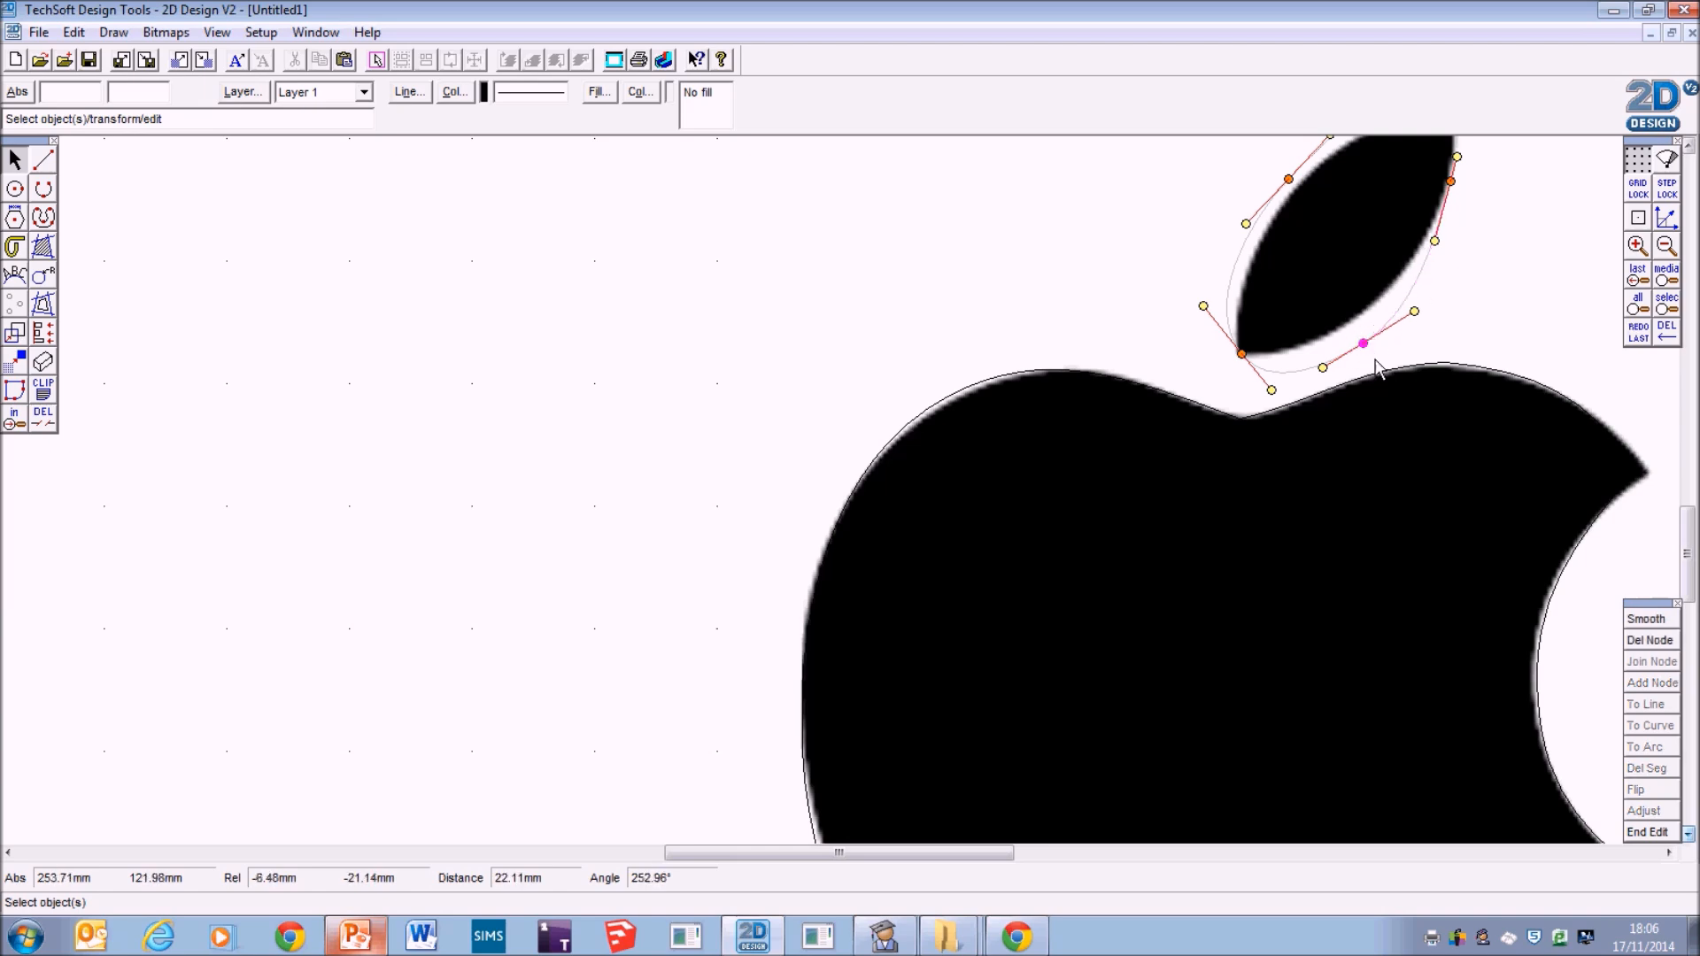
{"action": "left_click_drag", "start_coordinate": [1364, 343], "coordinate": [1278, 360]}
{"action": "scroll", "coordinate": [1279, 366], "scroll_direction": "up", "scroll_amount": 3}
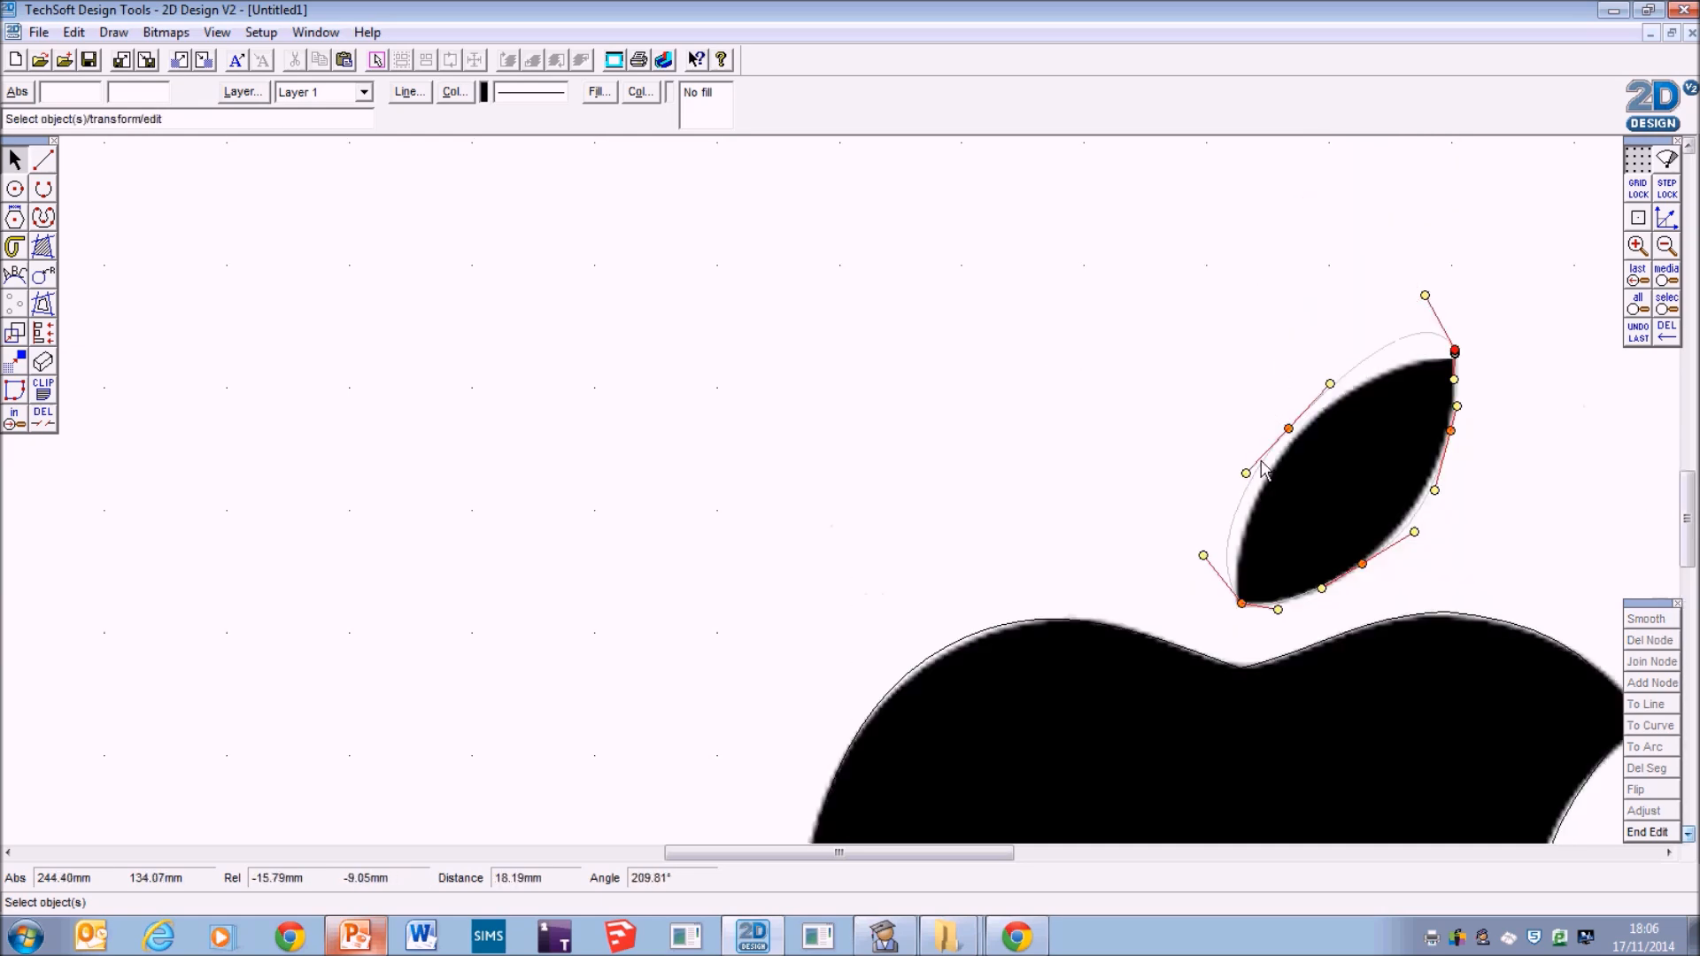
{"action": "left_click_drag", "start_coordinate": [1283, 437], "coordinate": [1289, 448]}
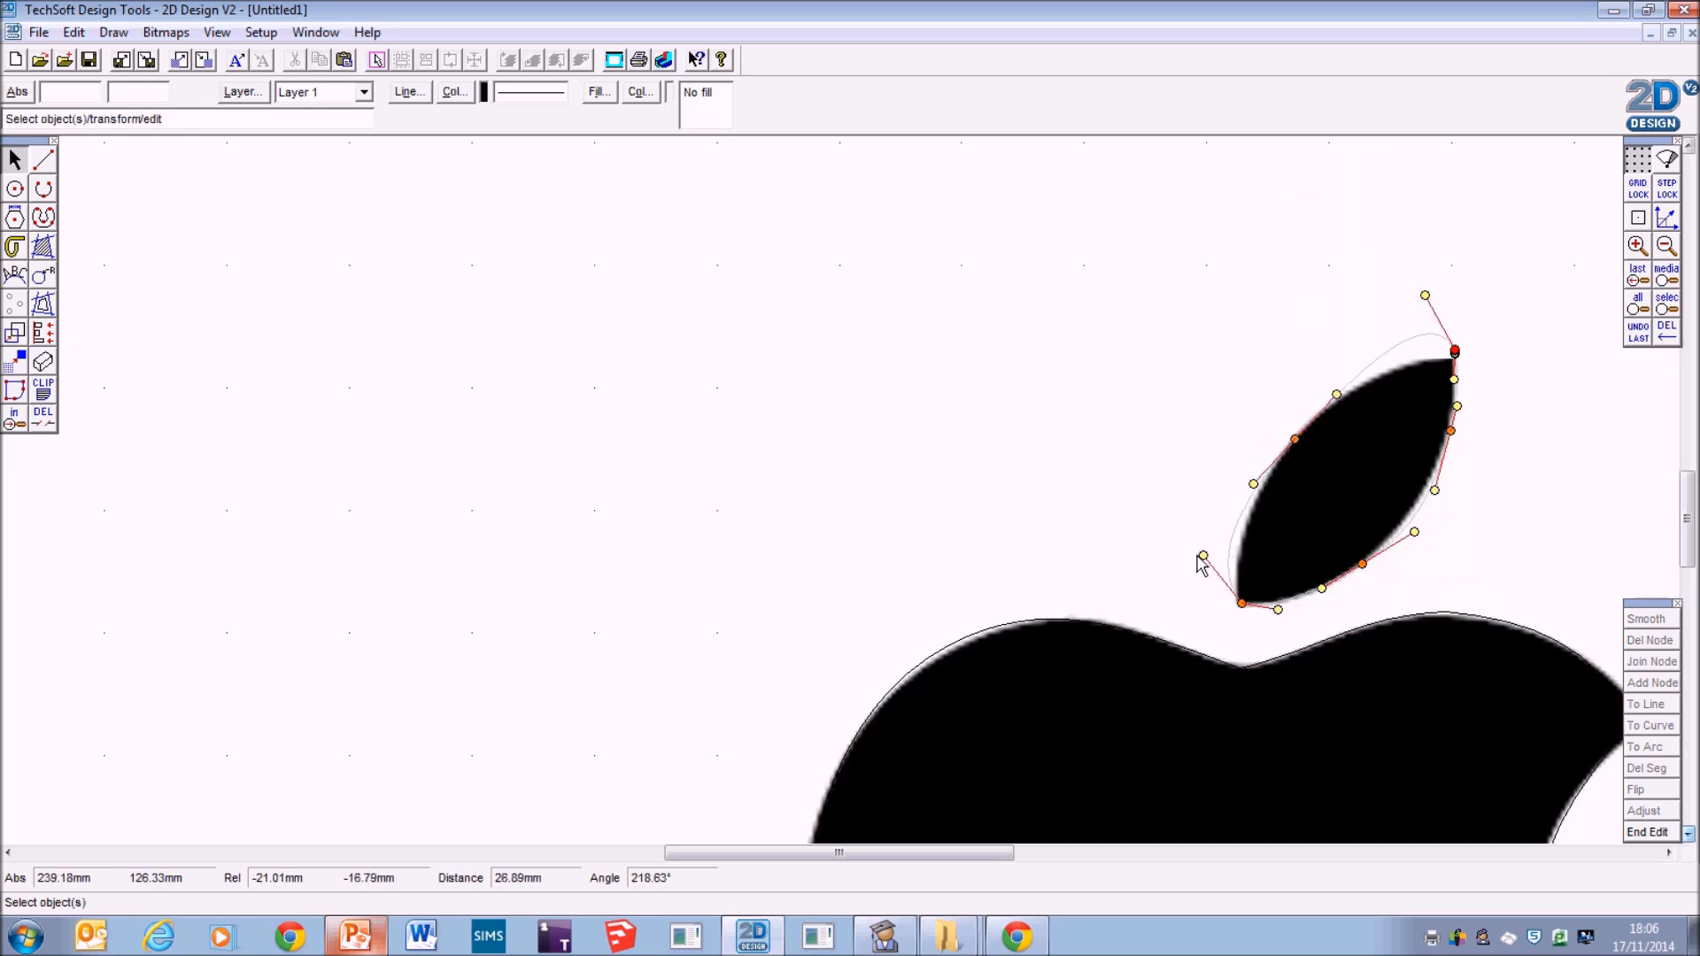
{"action": "left_click_drag", "start_coordinate": [1204, 555], "coordinate": [1230, 552]}
{"action": "left_click_drag", "start_coordinate": [1427, 299], "coordinate": [1455, 358]}
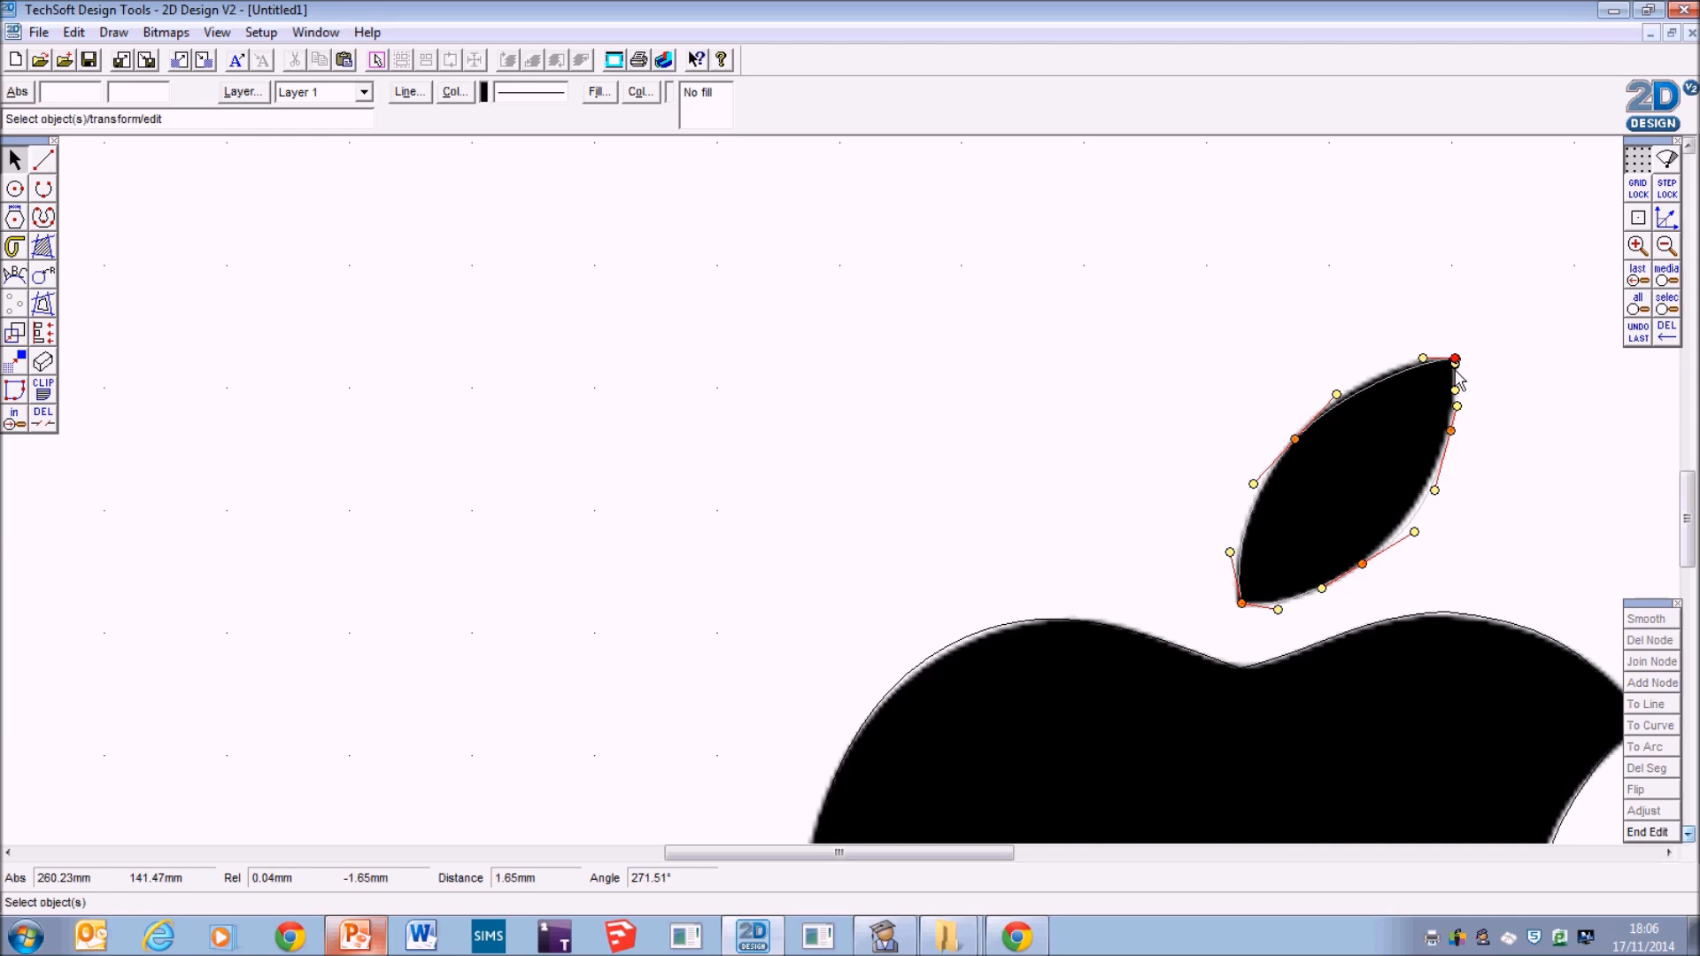
{"action": "left_click_drag", "start_coordinate": [1415, 533], "coordinate": [1411, 533]}
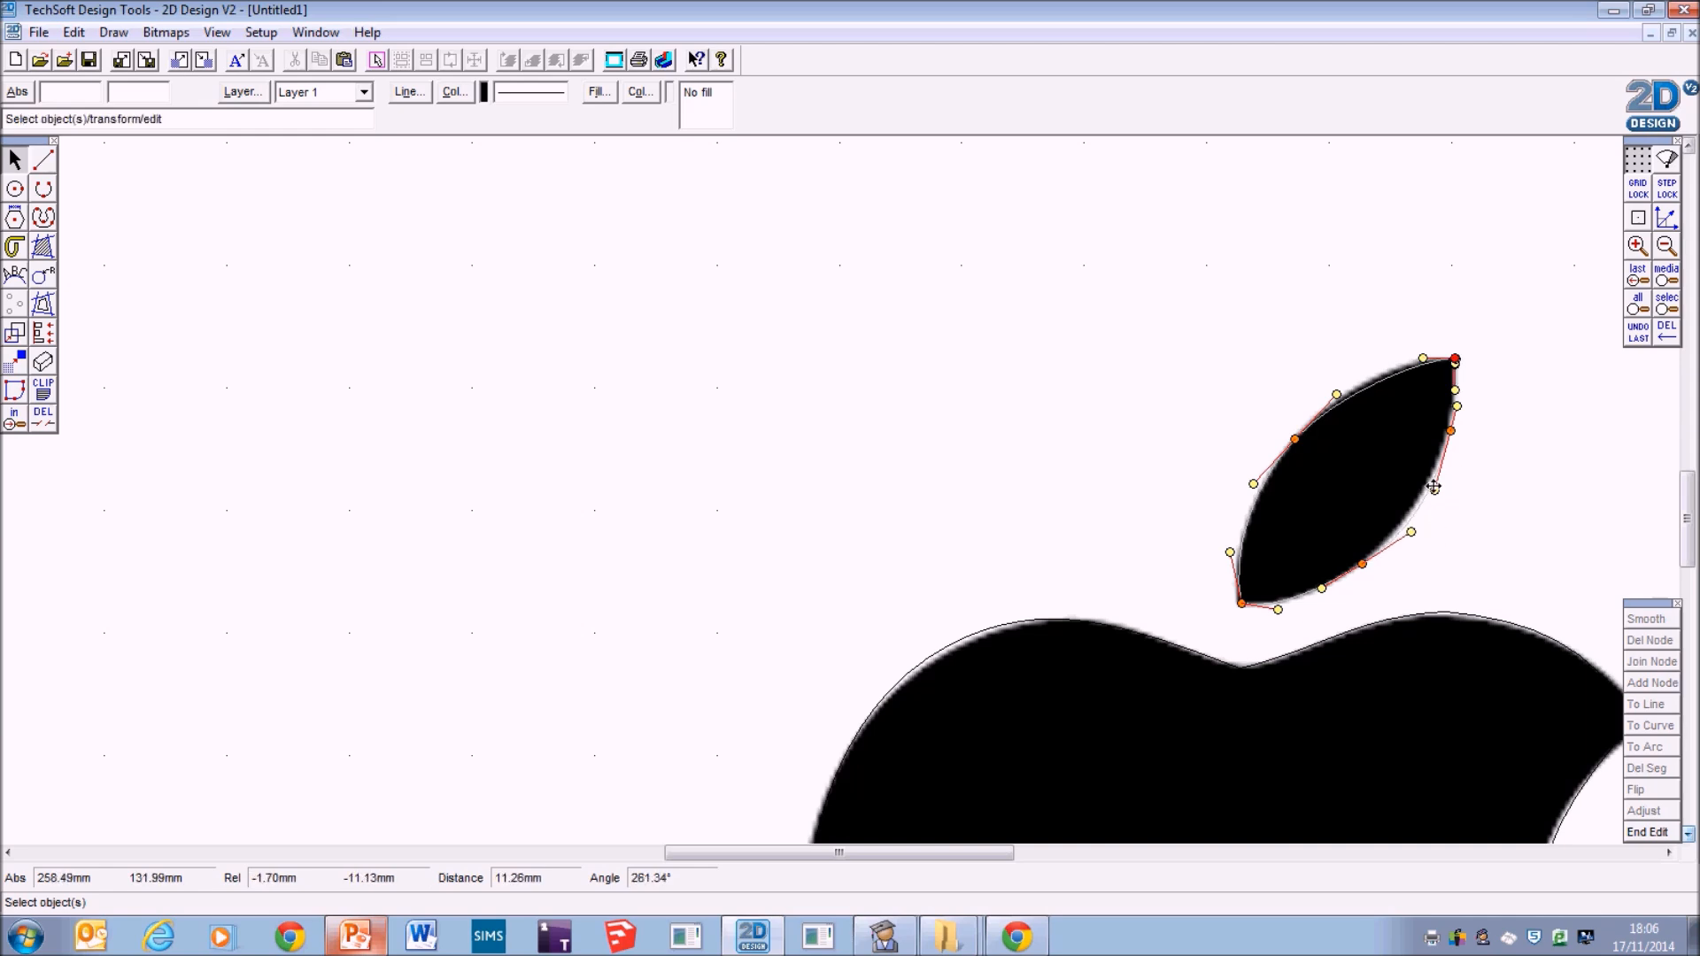
{"action": "left_click", "coordinate": [1654, 832]}
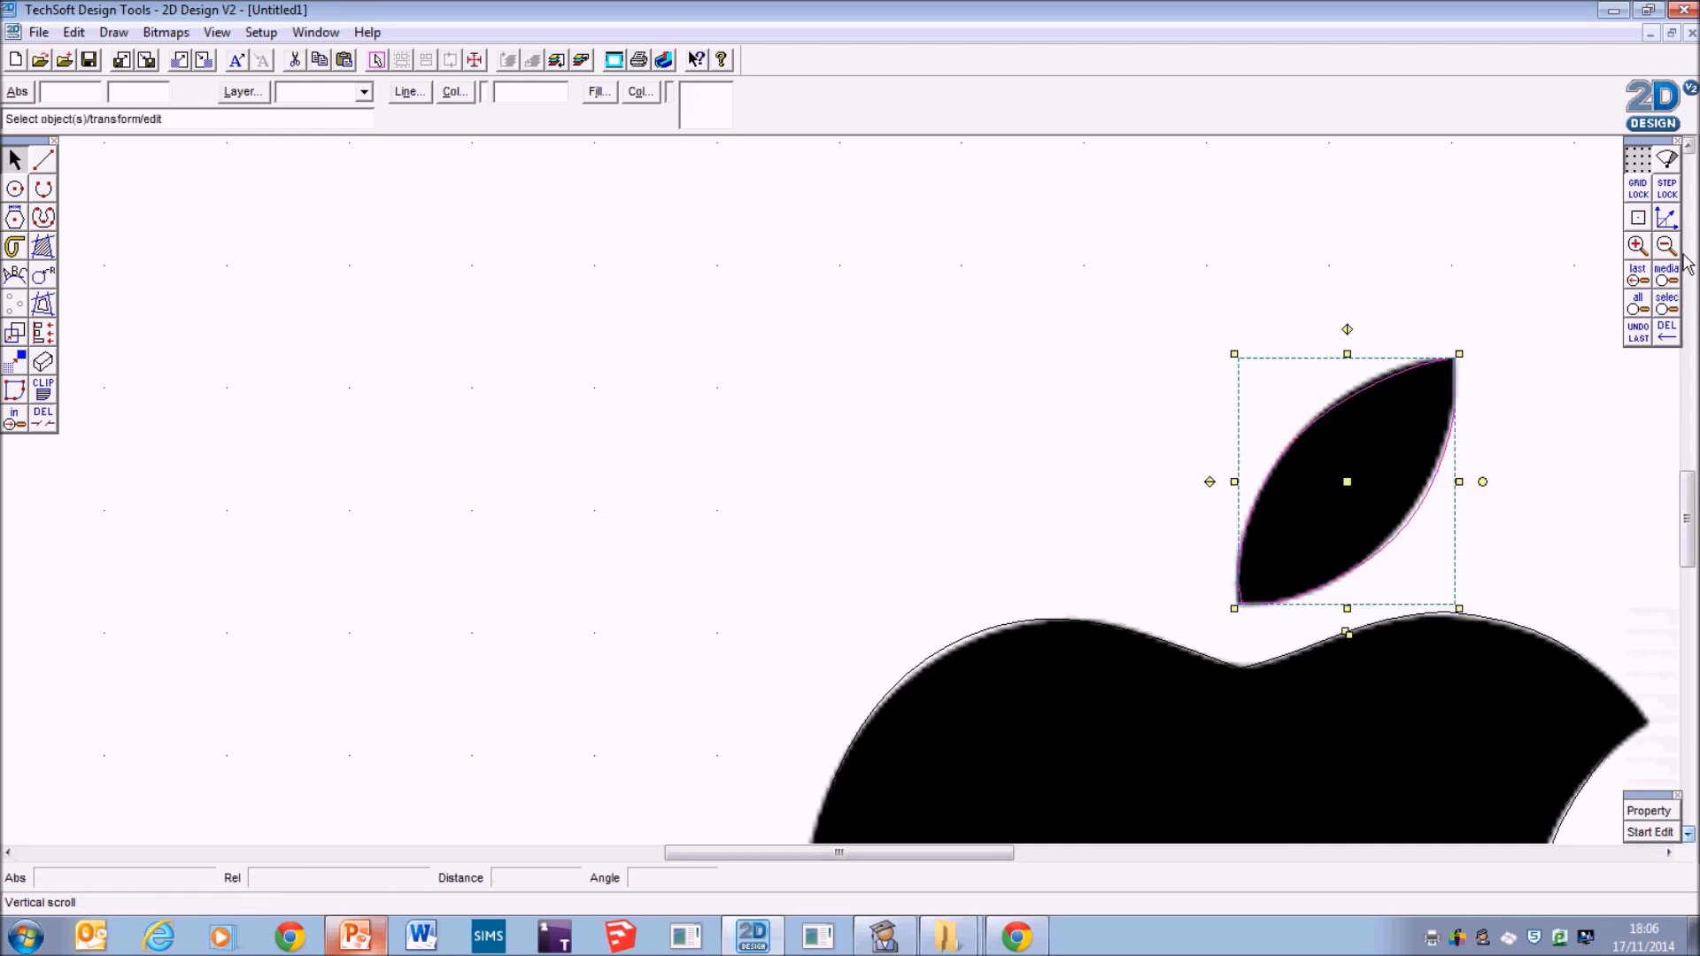
Start a boundary fill for the traced apple and change its fill type from solid to Graduated.
{"action": "left_click", "coordinate": [1666, 247]}
{"action": "left_click", "coordinate": [1665, 247]}
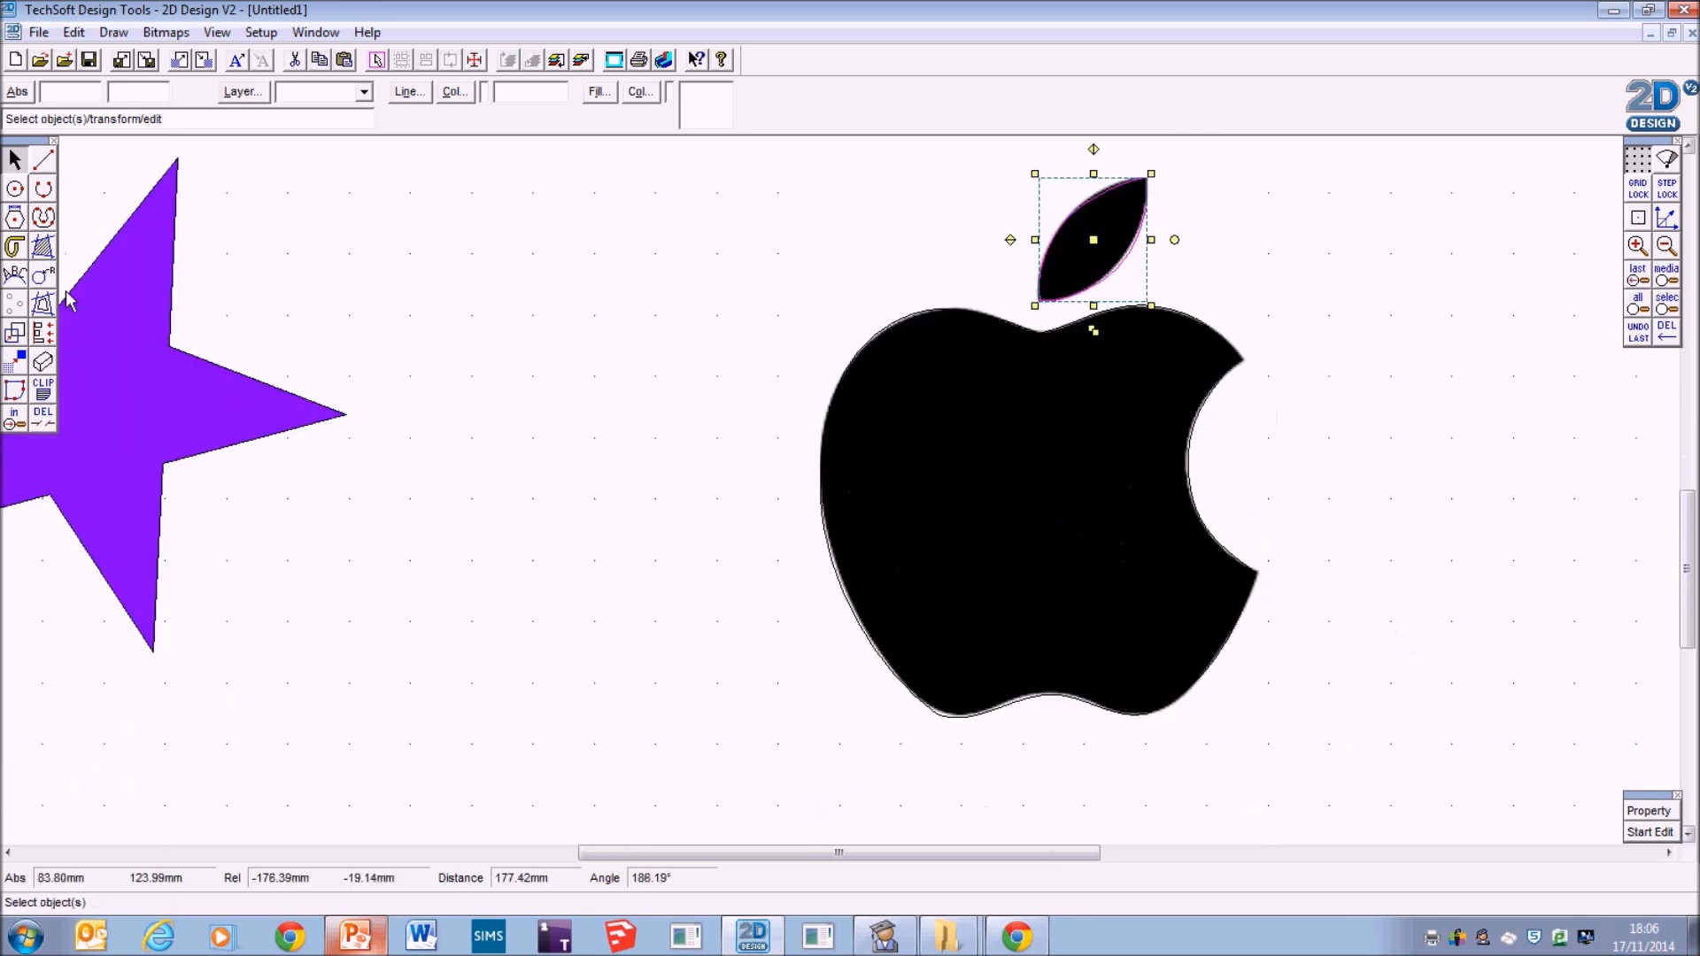
{"action": "left_click", "coordinate": [45, 248]}
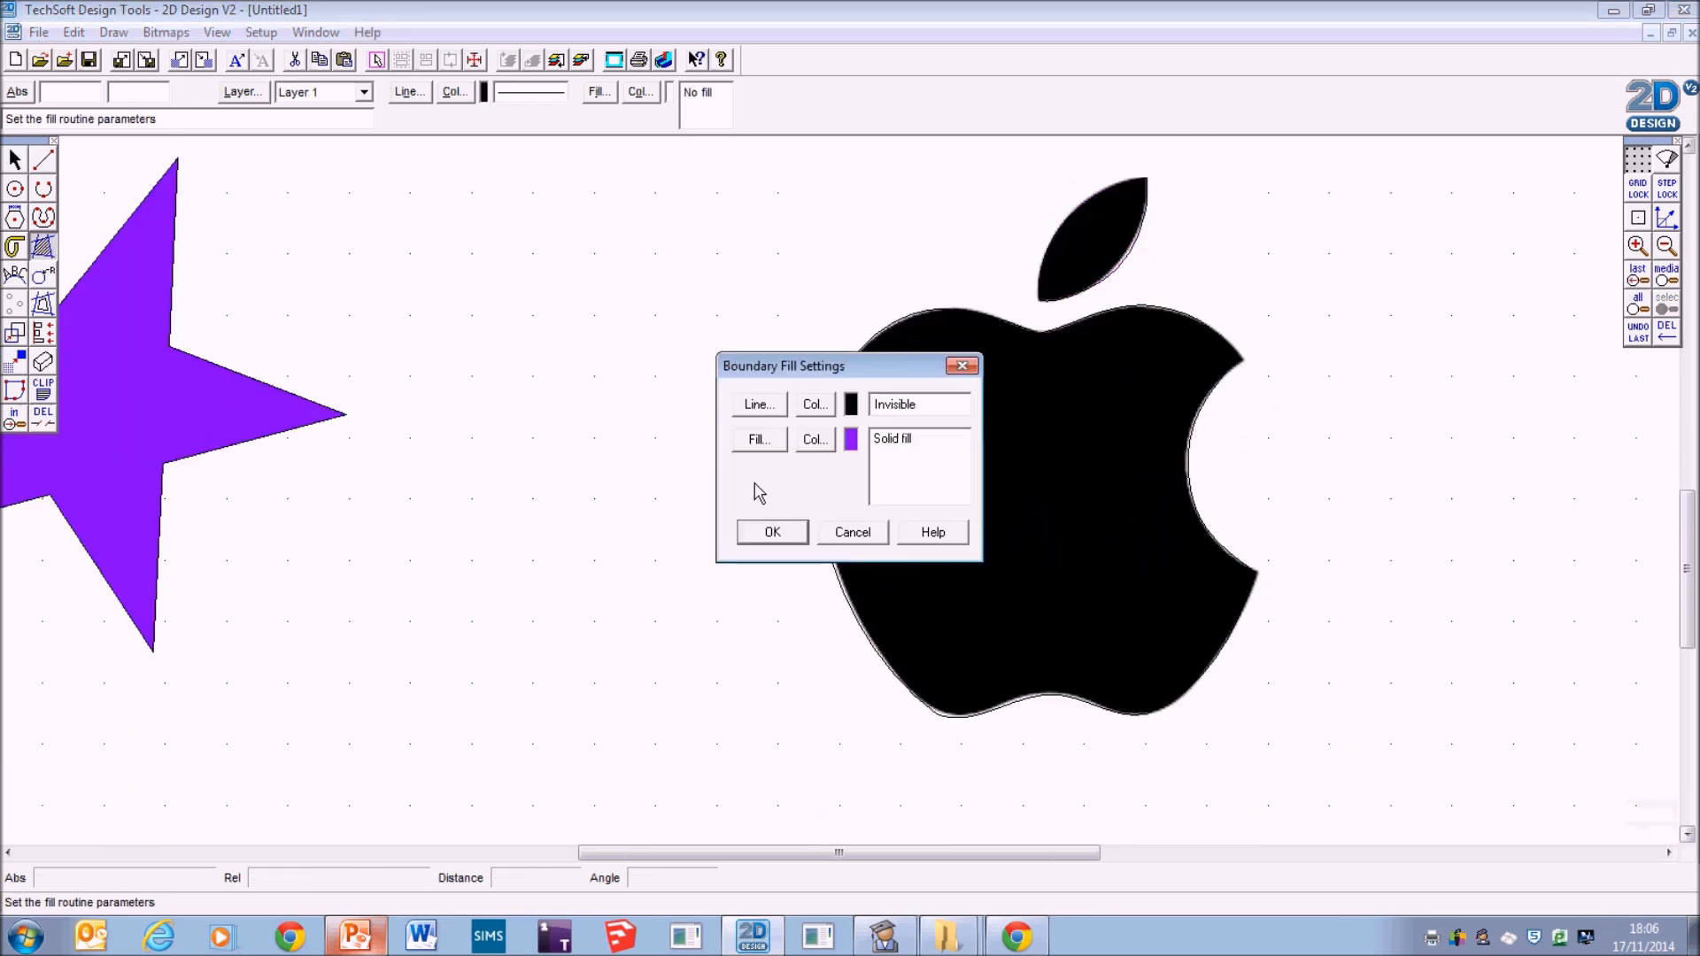
{"action": "left_click", "coordinate": [759, 441]}
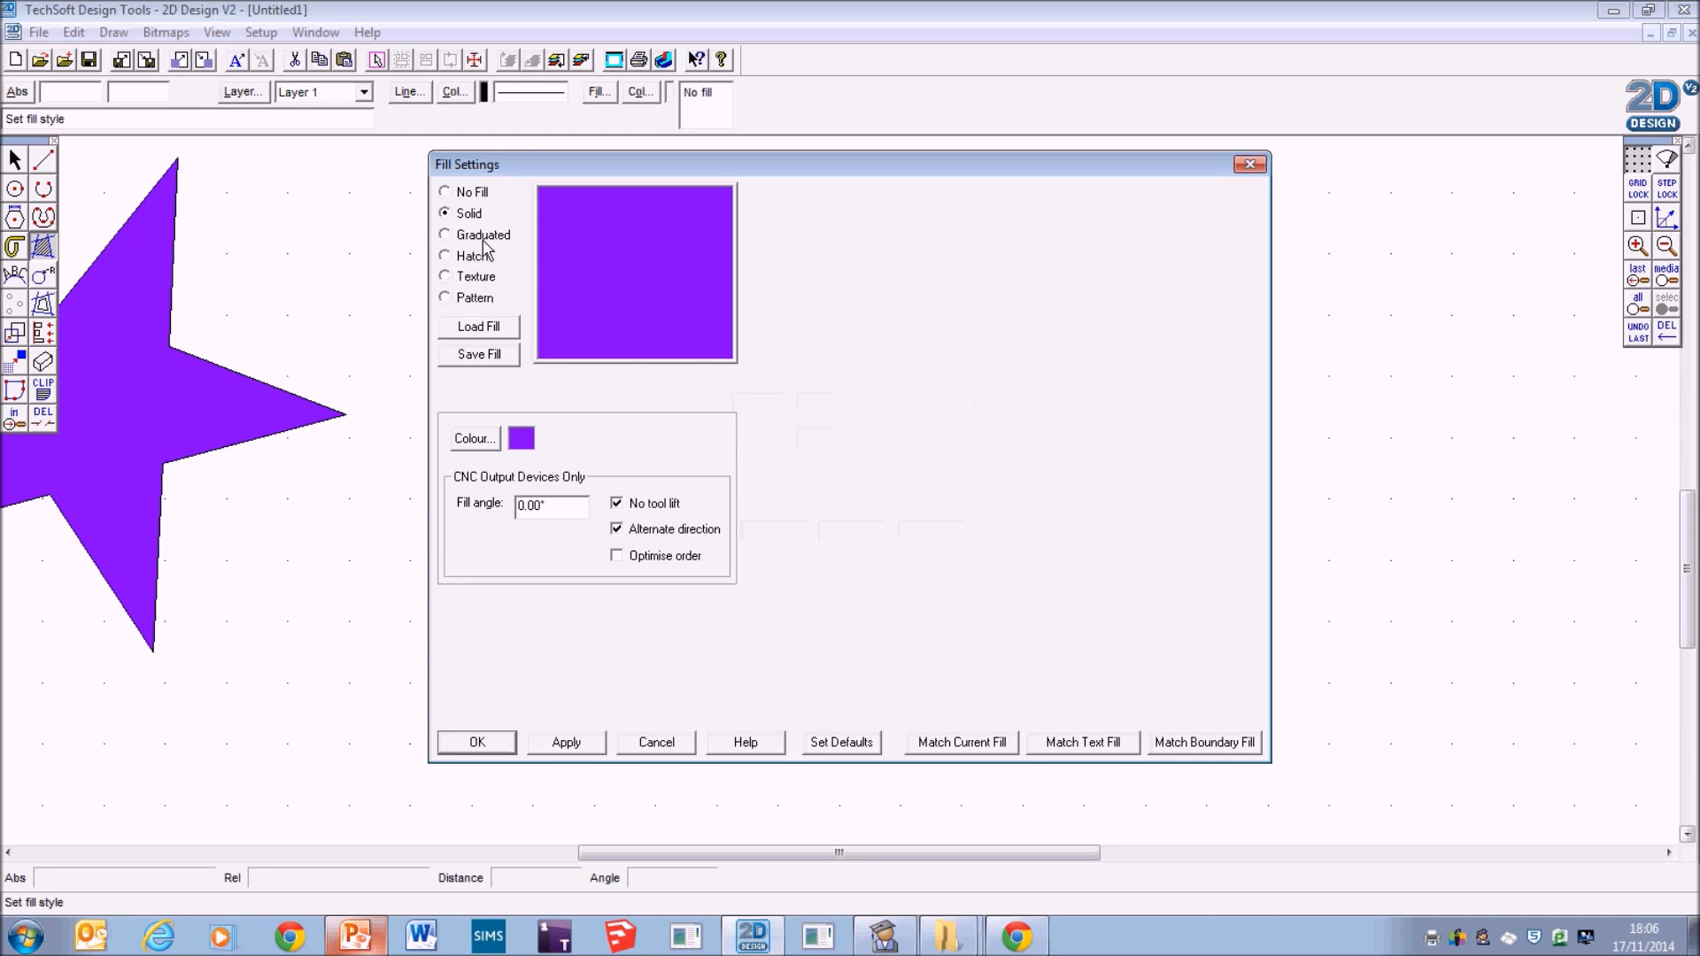
{"action": "left_click", "coordinate": [455, 236]}
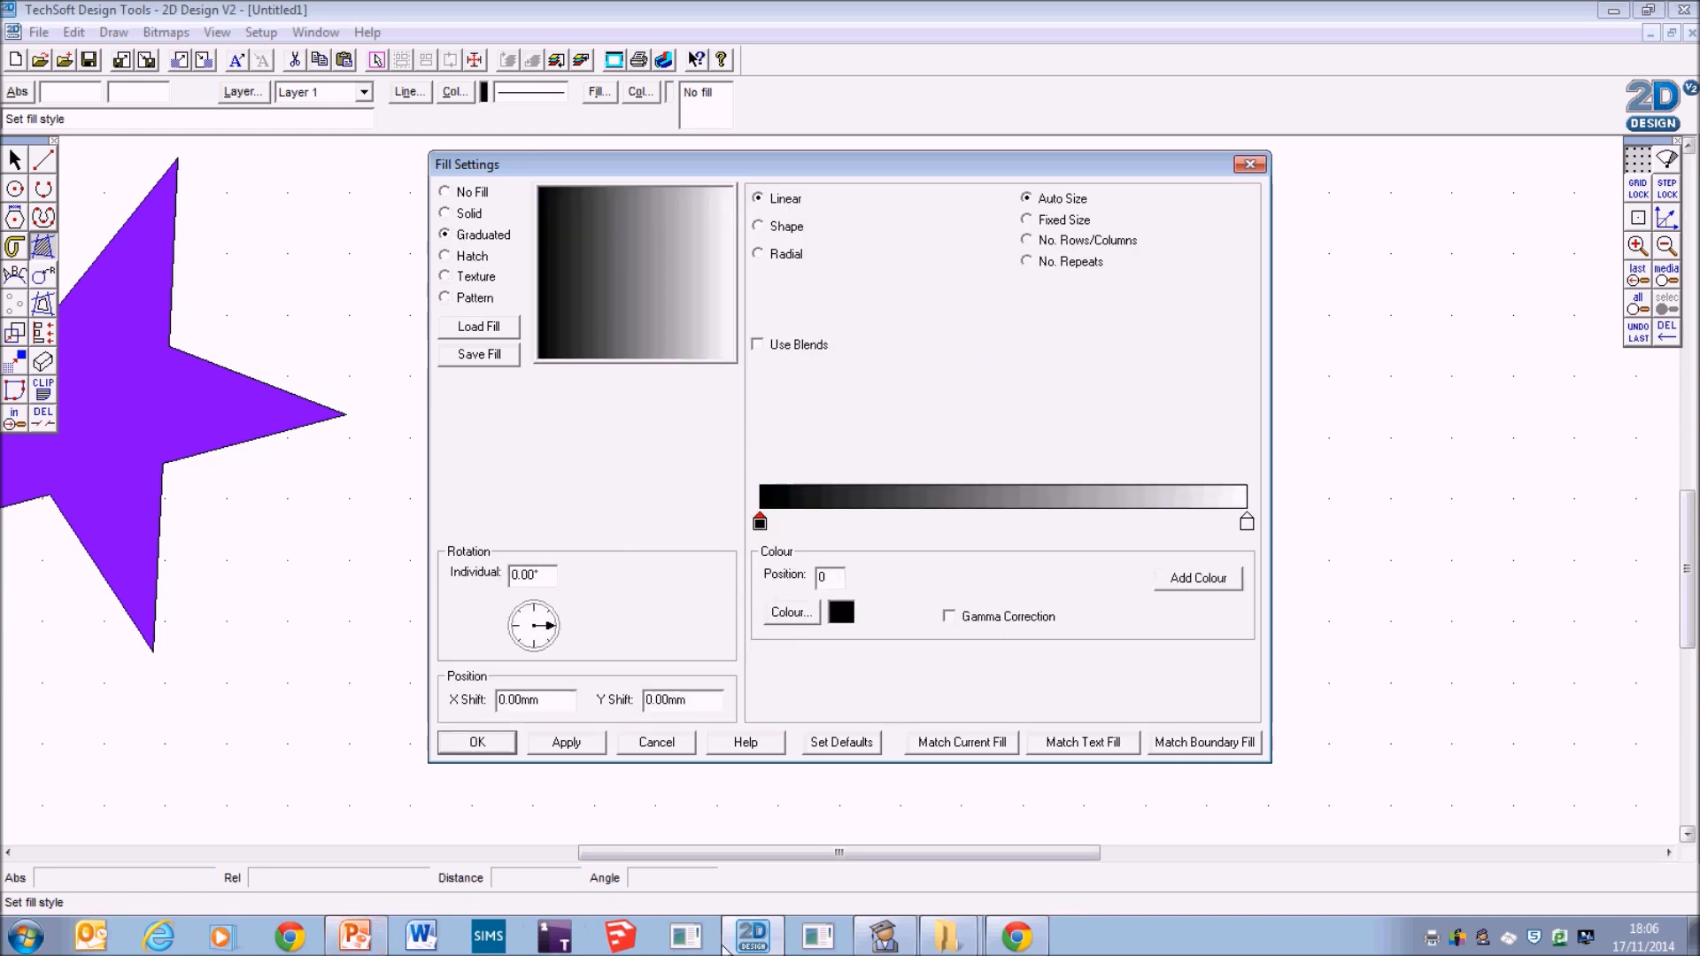
Look through the Google image results for the apple logo in Chrome for colour ideas and return to 2D Design.
{"action": "left_click", "coordinate": [1027, 940]}
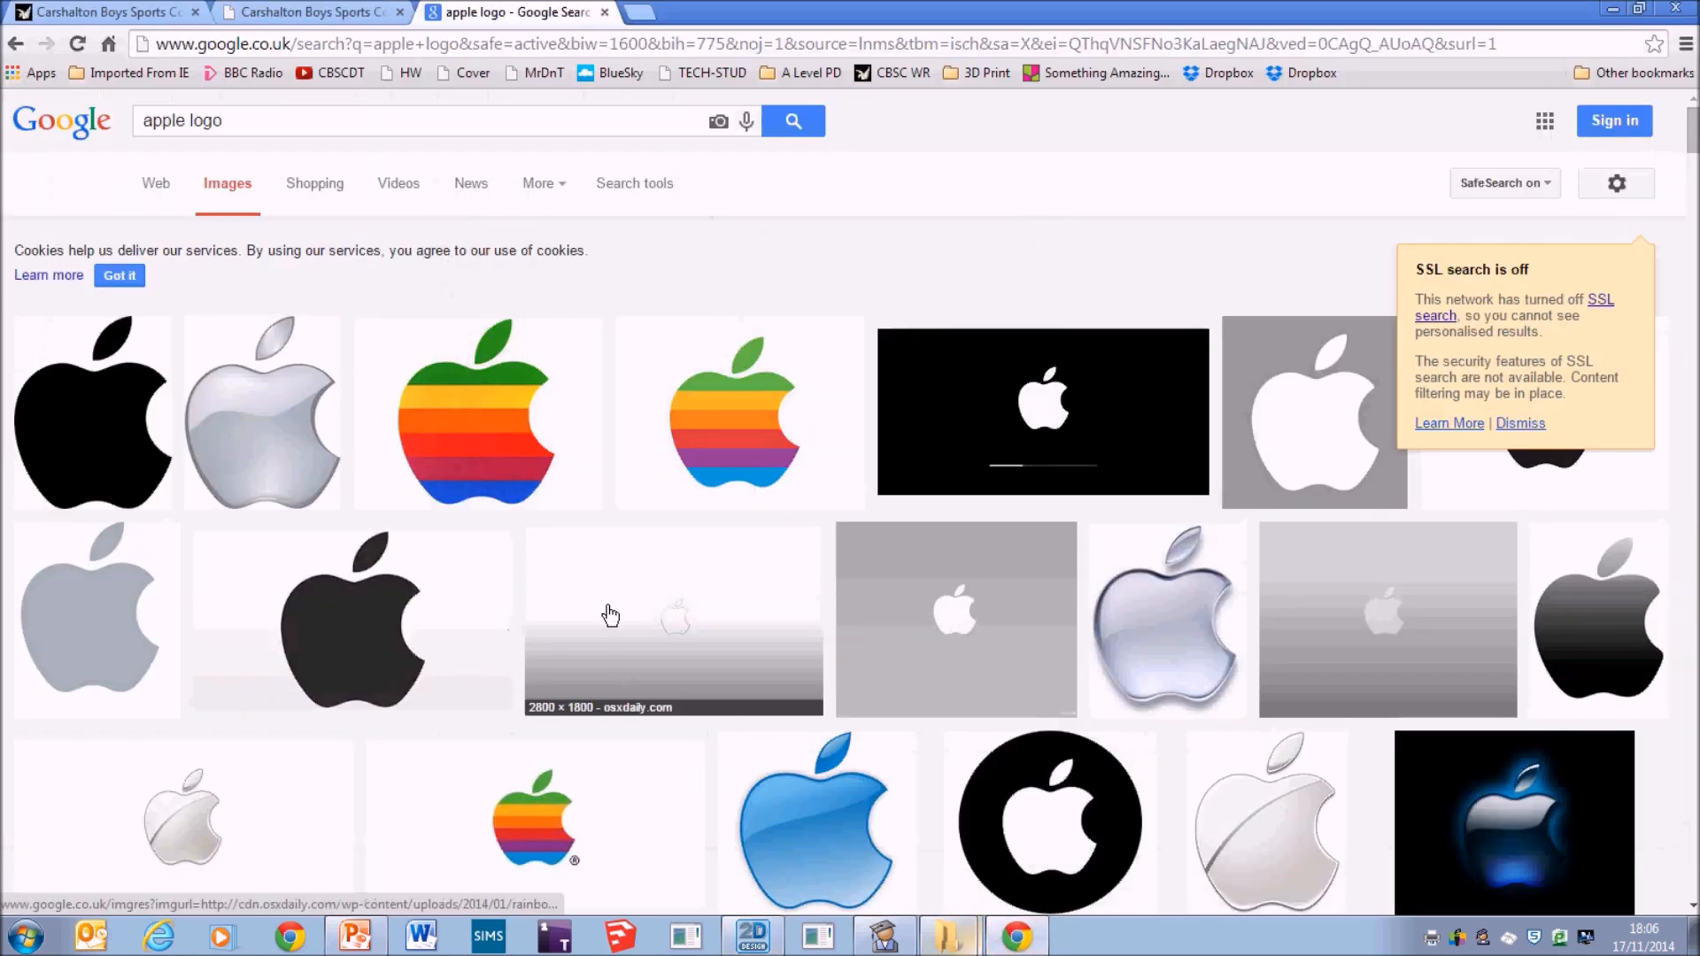
{"action": "scroll", "coordinate": [983, 726], "scroll_direction": "down", "scroll_amount": 3}
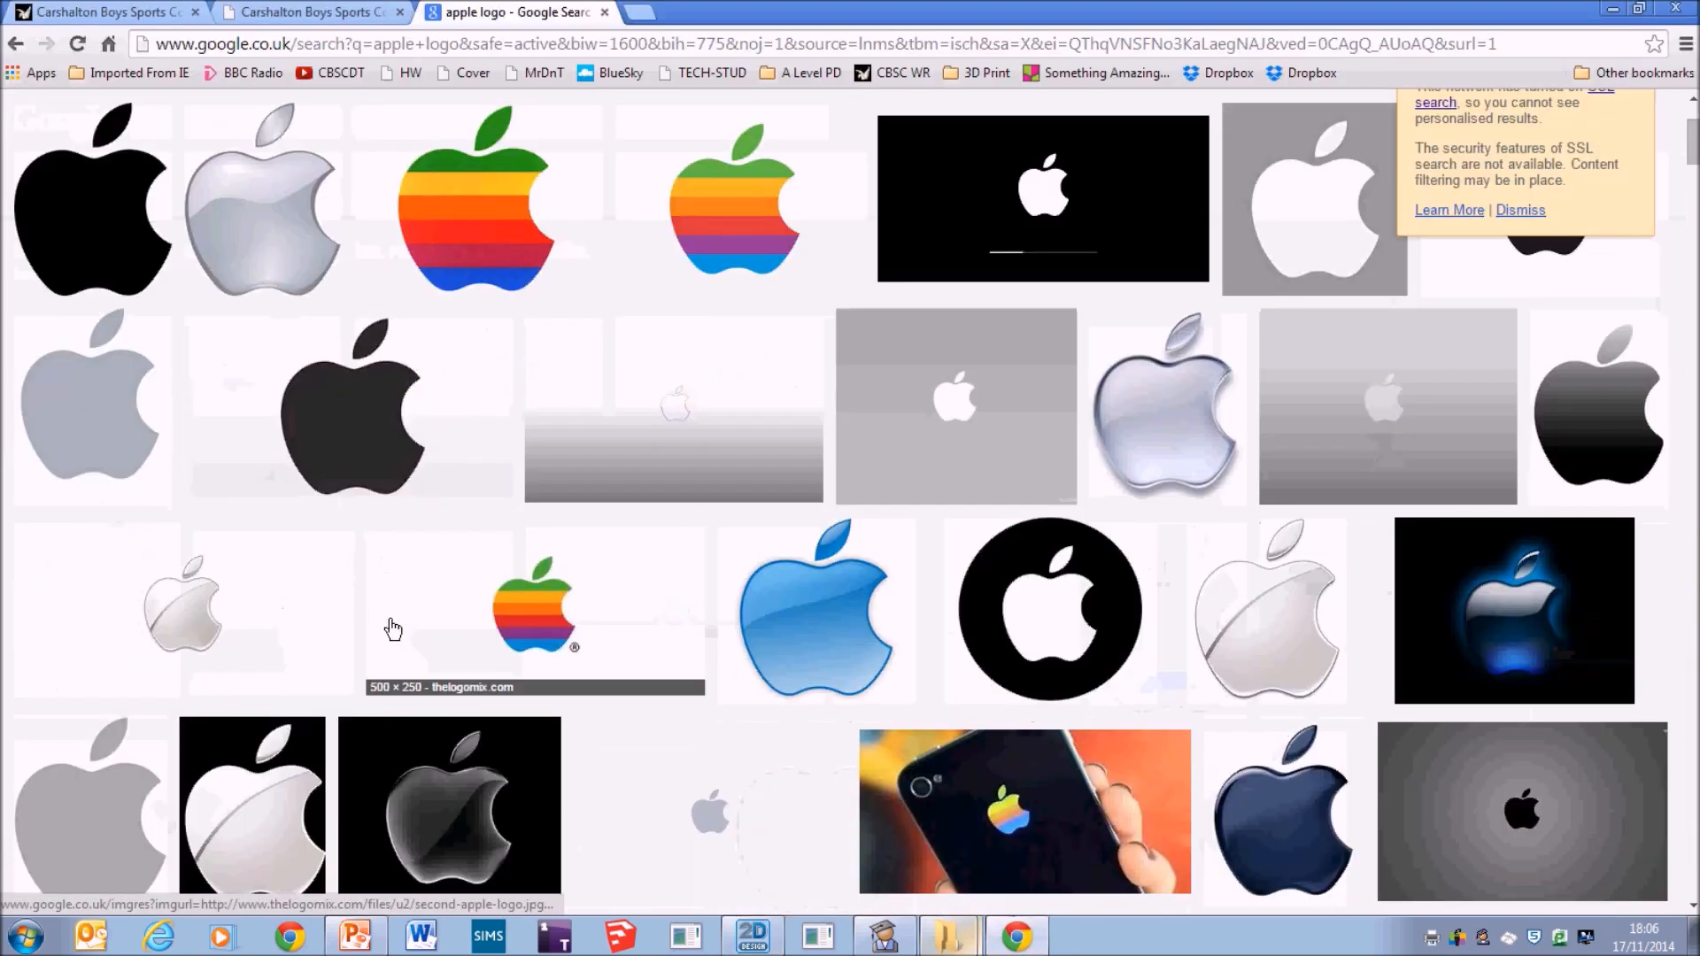
{"action": "scroll", "coordinate": [986, 725], "scroll_direction": "down", "scroll_amount": 7}
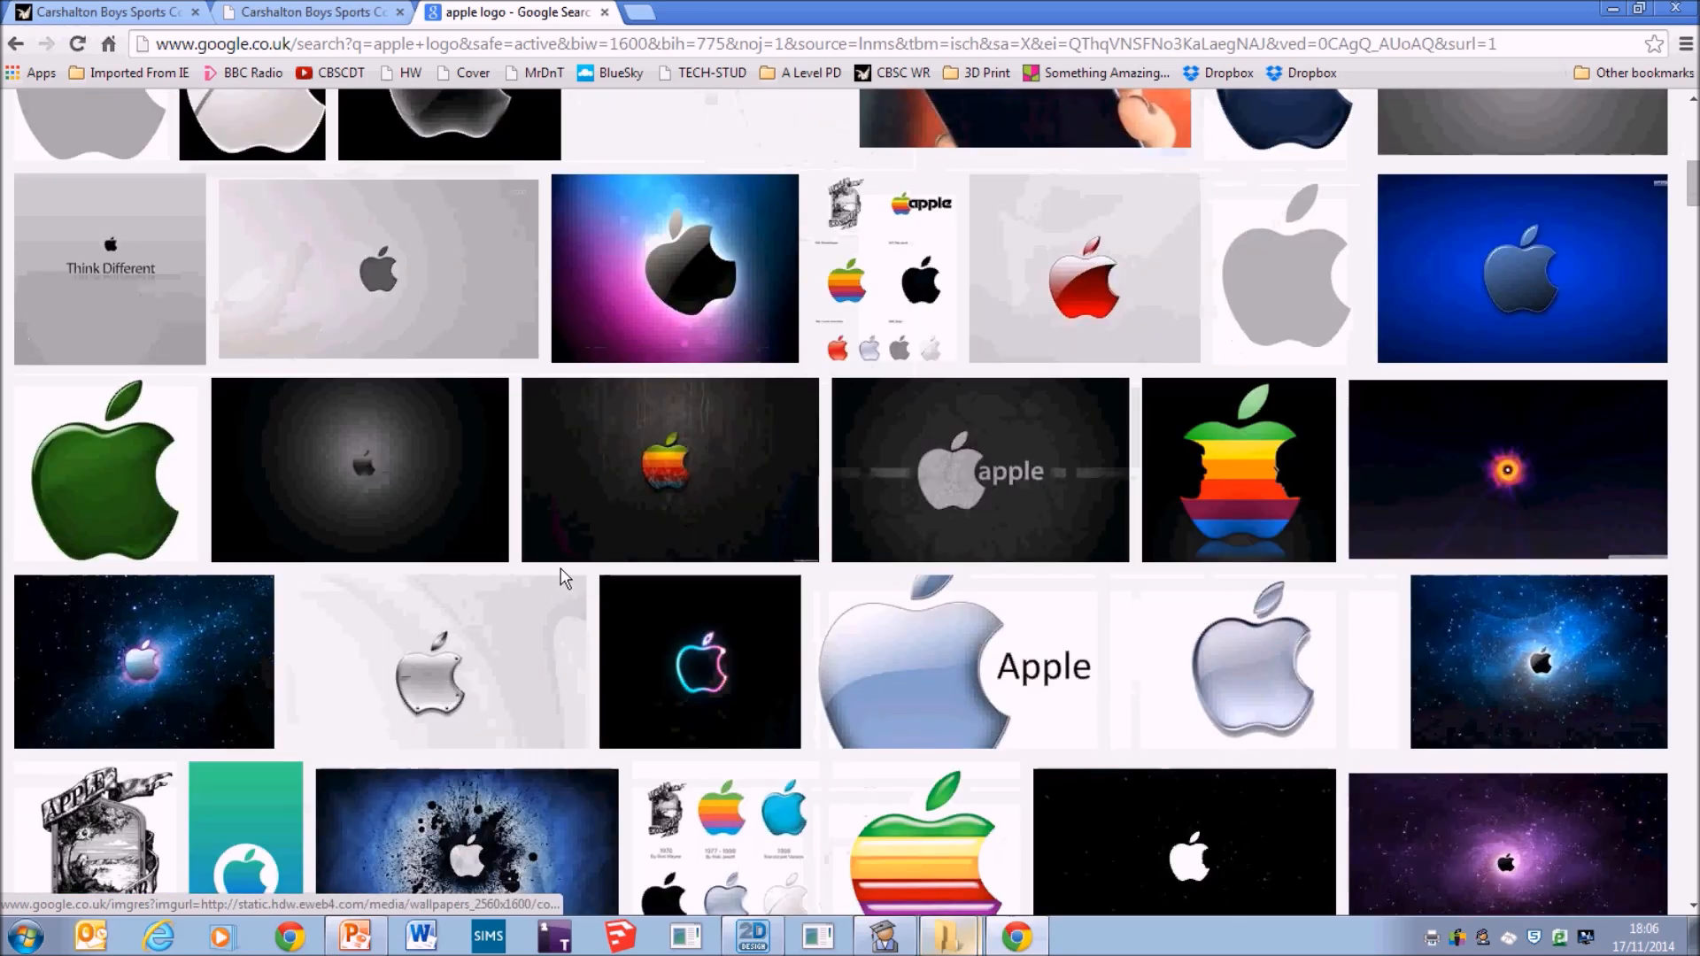
{"action": "left_click", "coordinate": [1018, 940]}
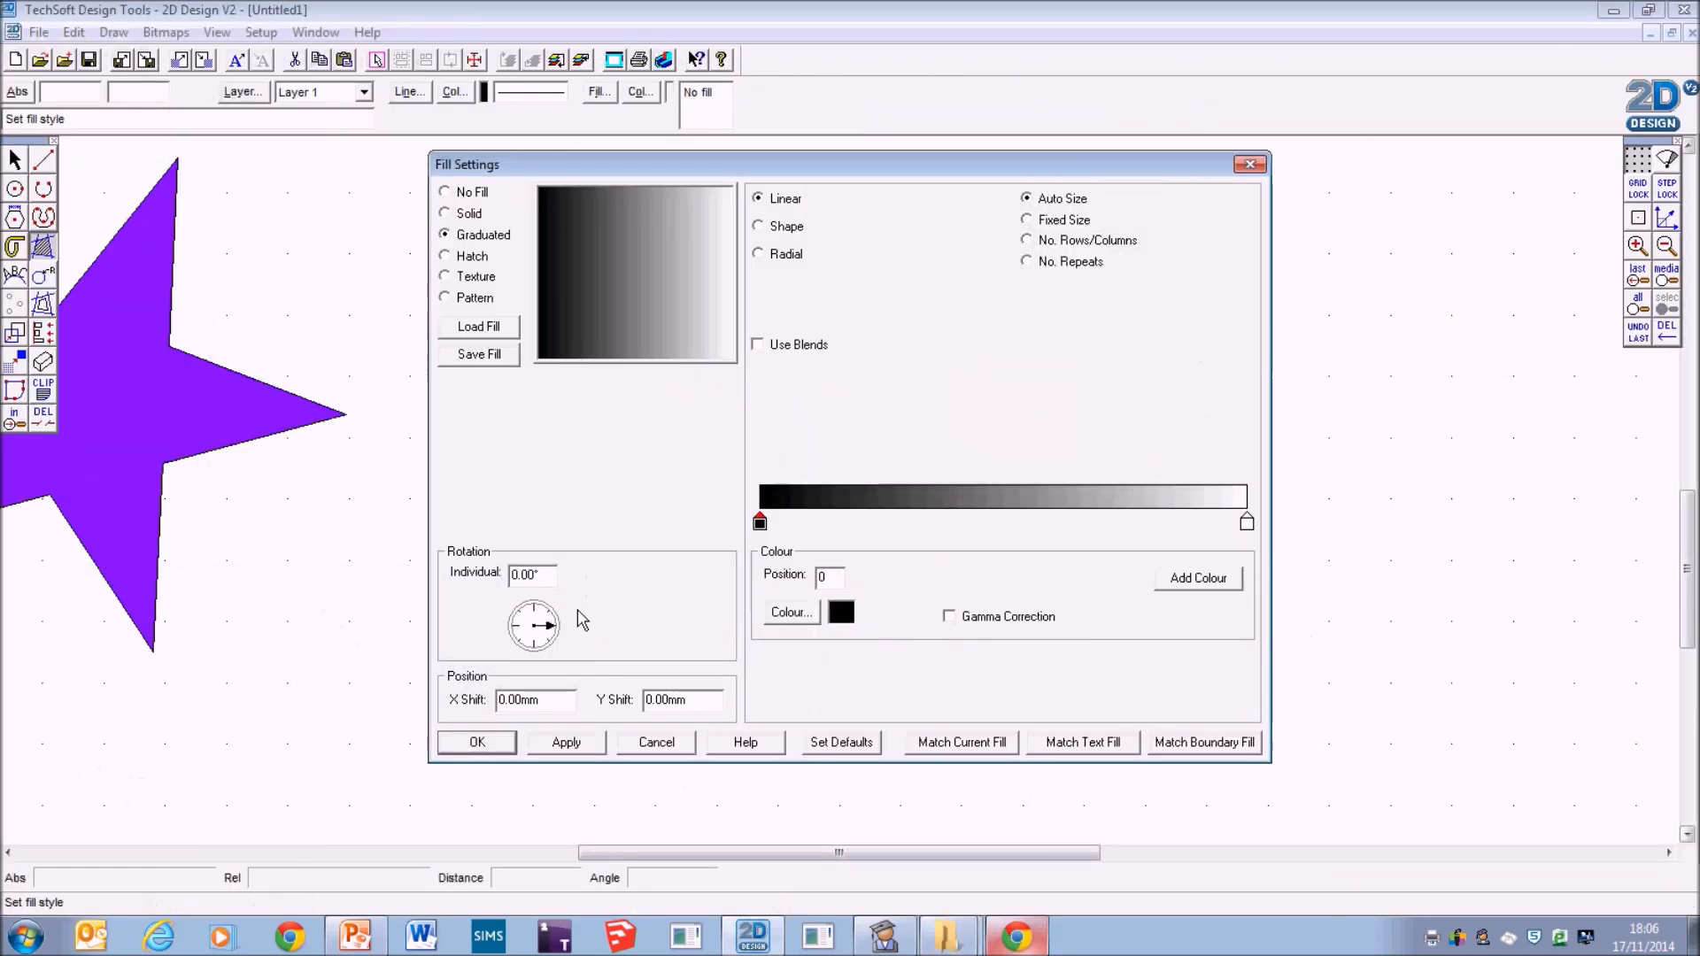
Rotate the gradient to 78.44° and add a grey colour stop towards the end of the colour bar.
{"action": "left_click_drag", "start_coordinate": [553, 627], "coordinate": [547, 587]}
{"action": "left_click", "coordinate": [1199, 578]}
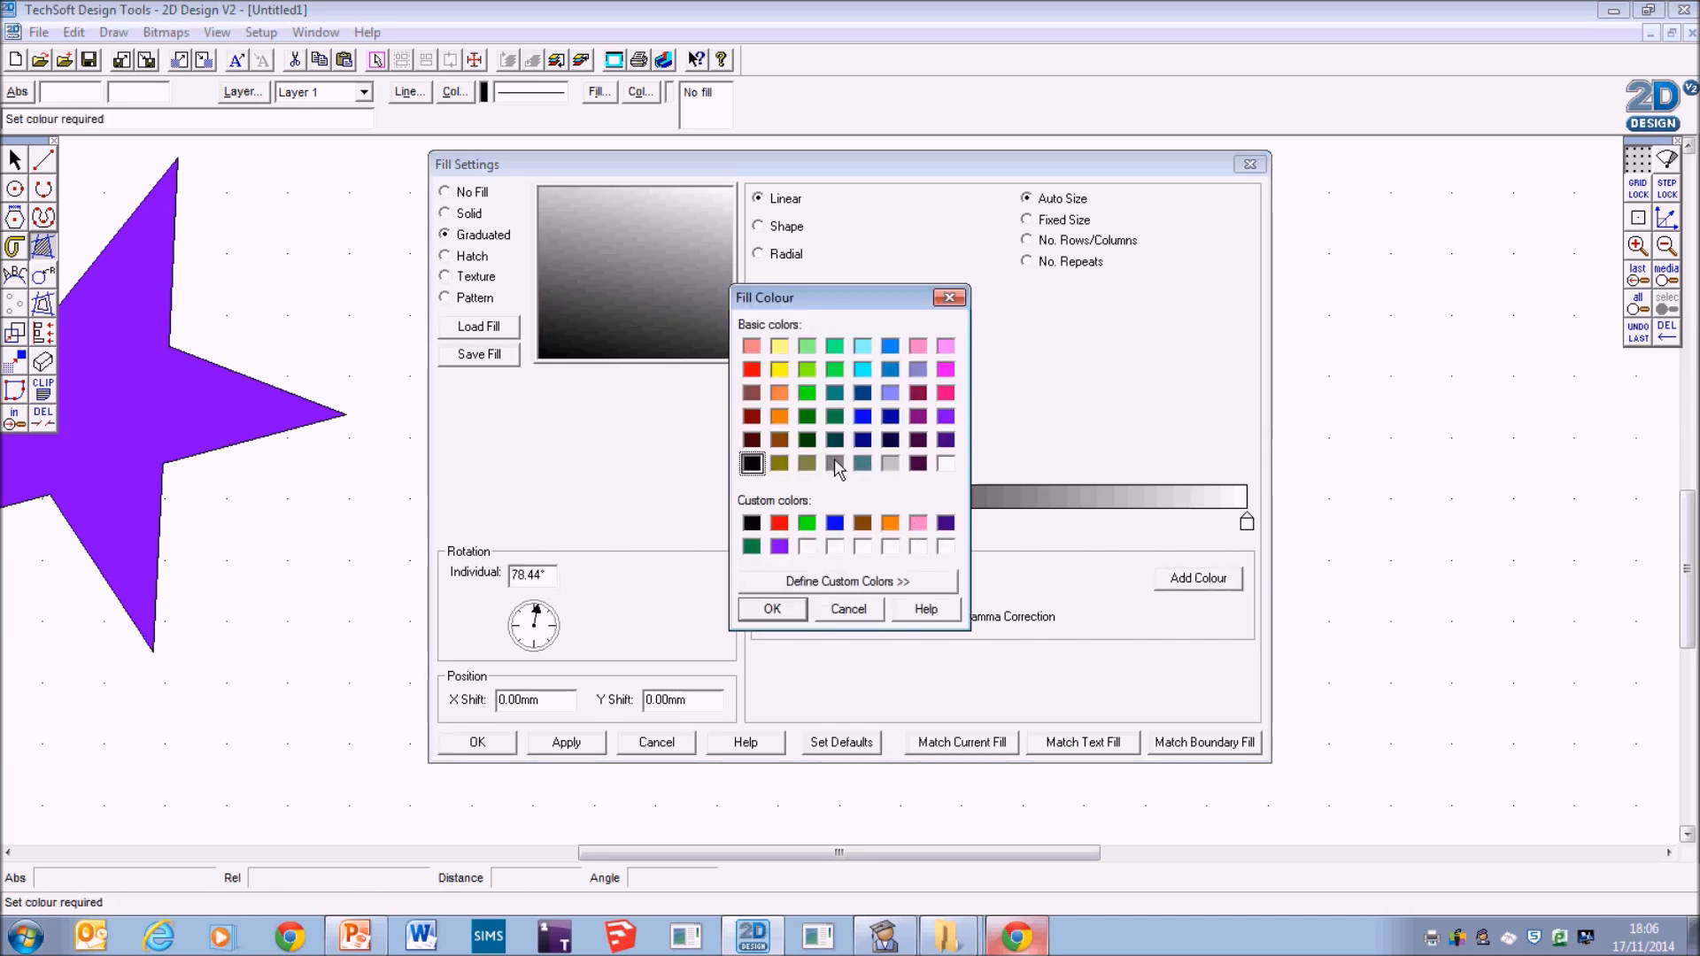
{"action": "left_click", "coordinate": [772, 610]}
{"action": "left_click_drag", "start_coordinate": [1247, 522], "coordinate": [1137, 531]}
Add a purple colour stop to the gradient at position 20, between the black and white stops.
{"action": "left_click", "coordinate": [1187, 578]}
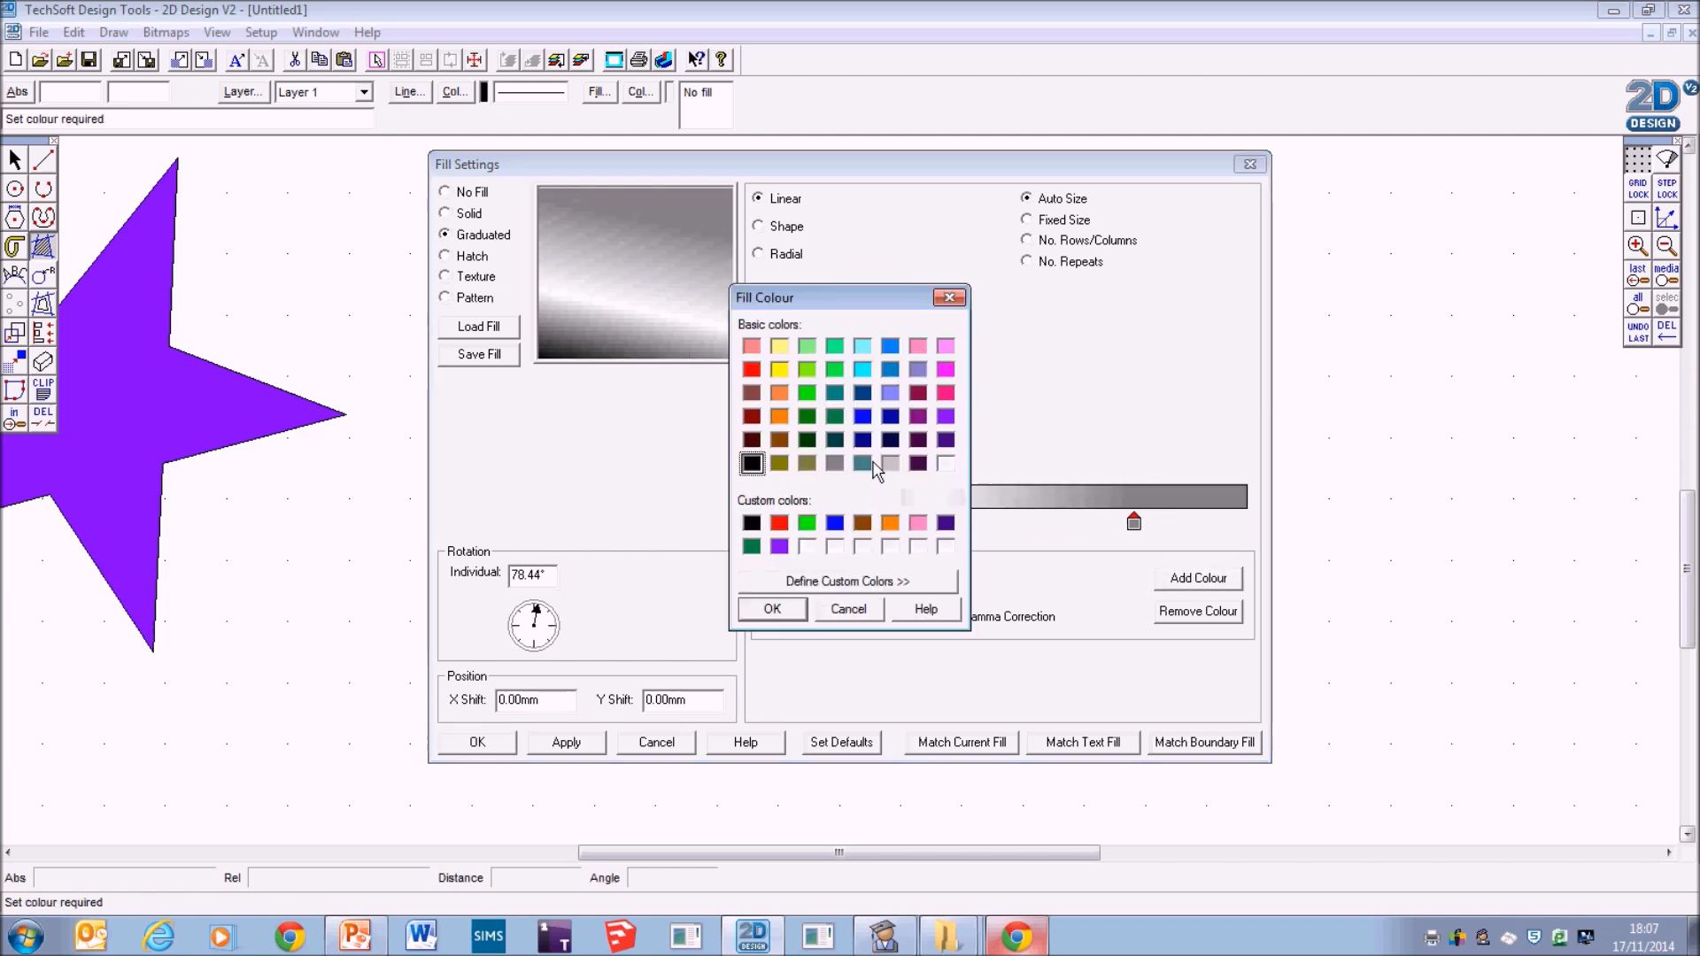
{"action": "left_click", "coordinate": [946, 416]}
{"action": "left_click", "coordinate": [776, 609]}
{"action": "left_click_drag", "start_coordinate": [1027, 524], "coordinate": [857, 503]}
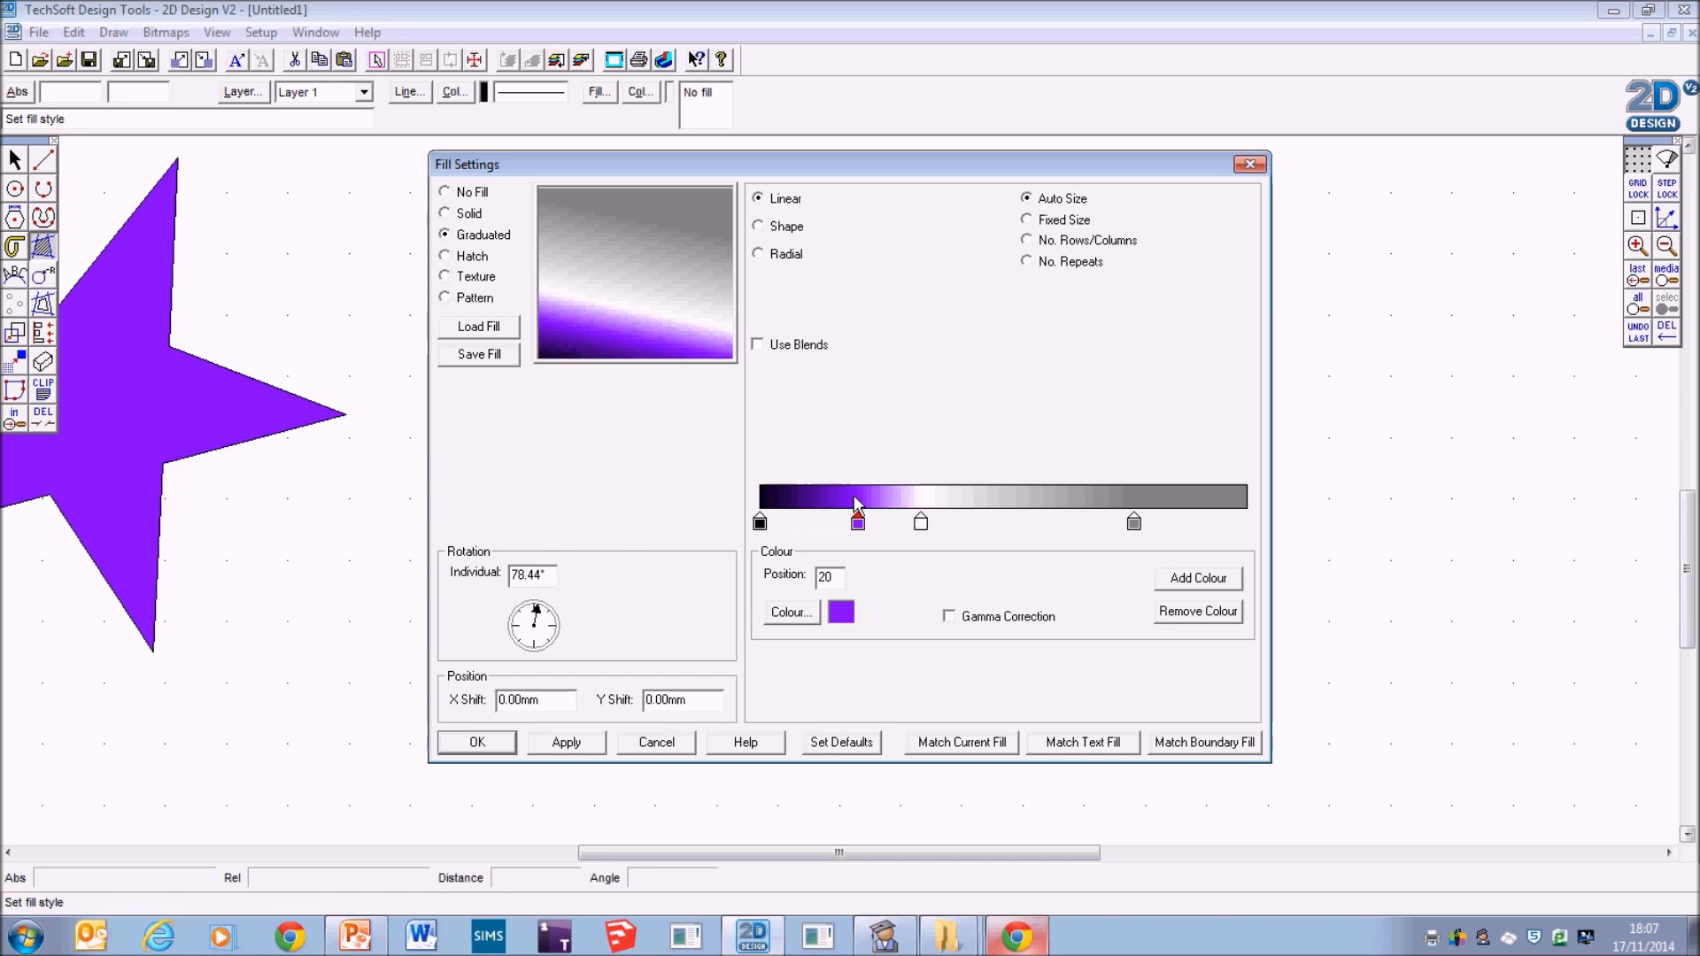
Add a second purple colour stop at the far end of the colour bar and move the grey stop to position 49.
{"action": "left_click", "coordinate": [1195, 581]}
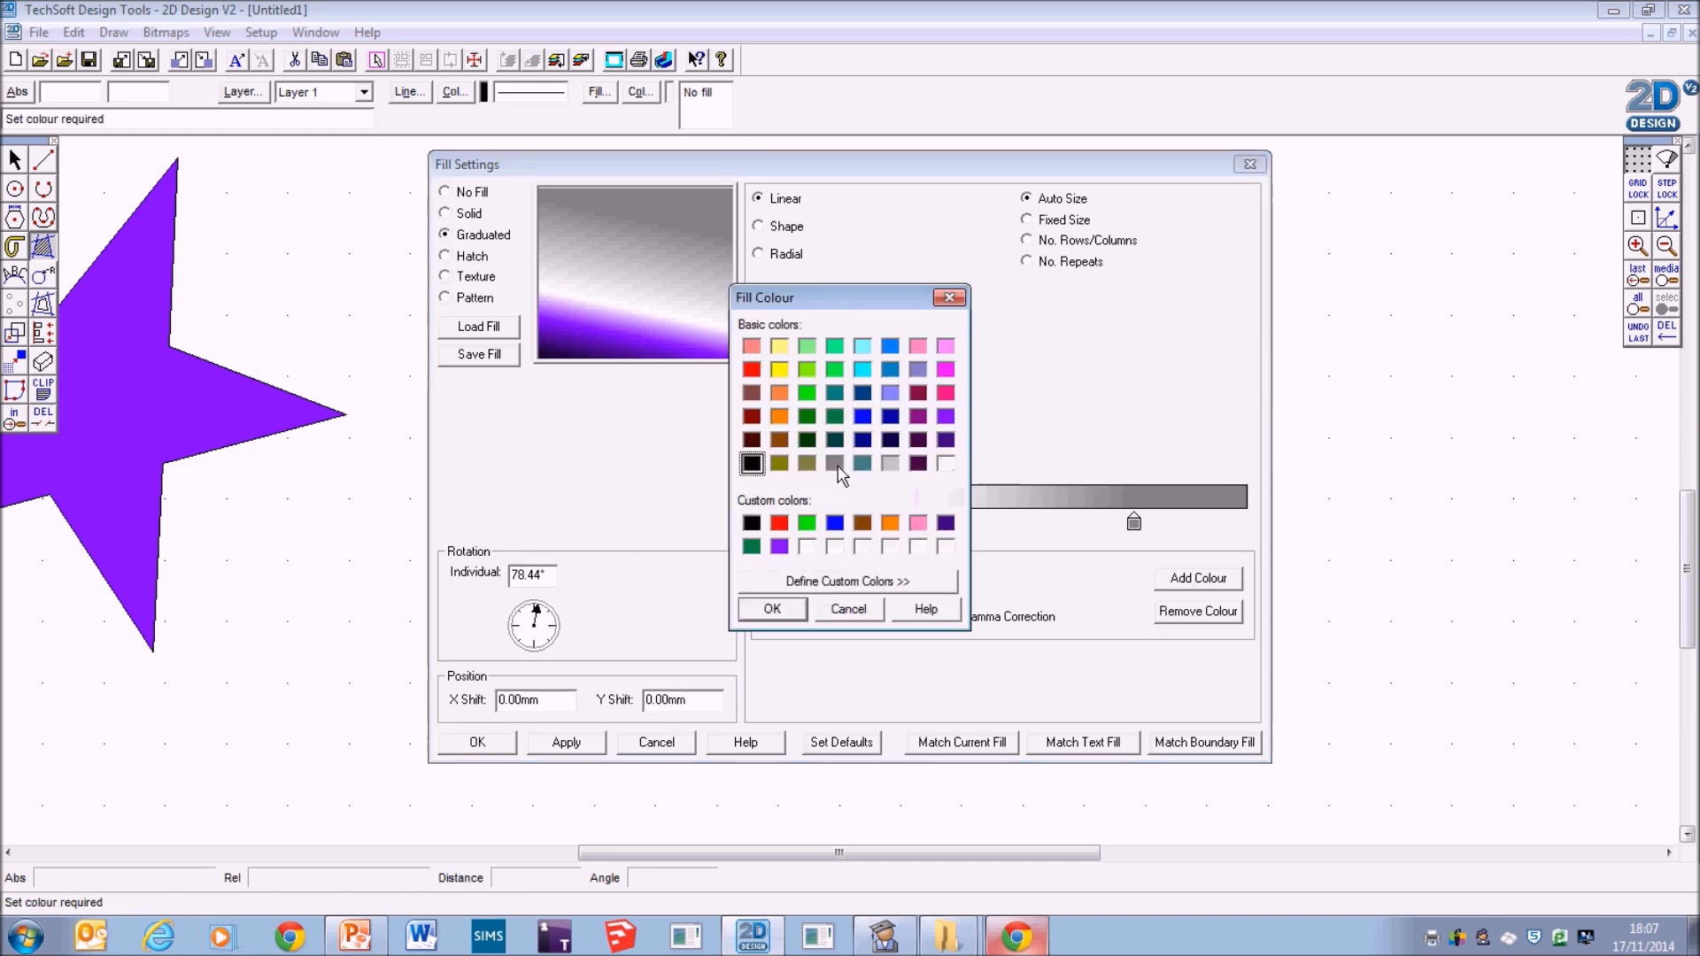
{"action": "left_click", "coordinate": [773, 609]}
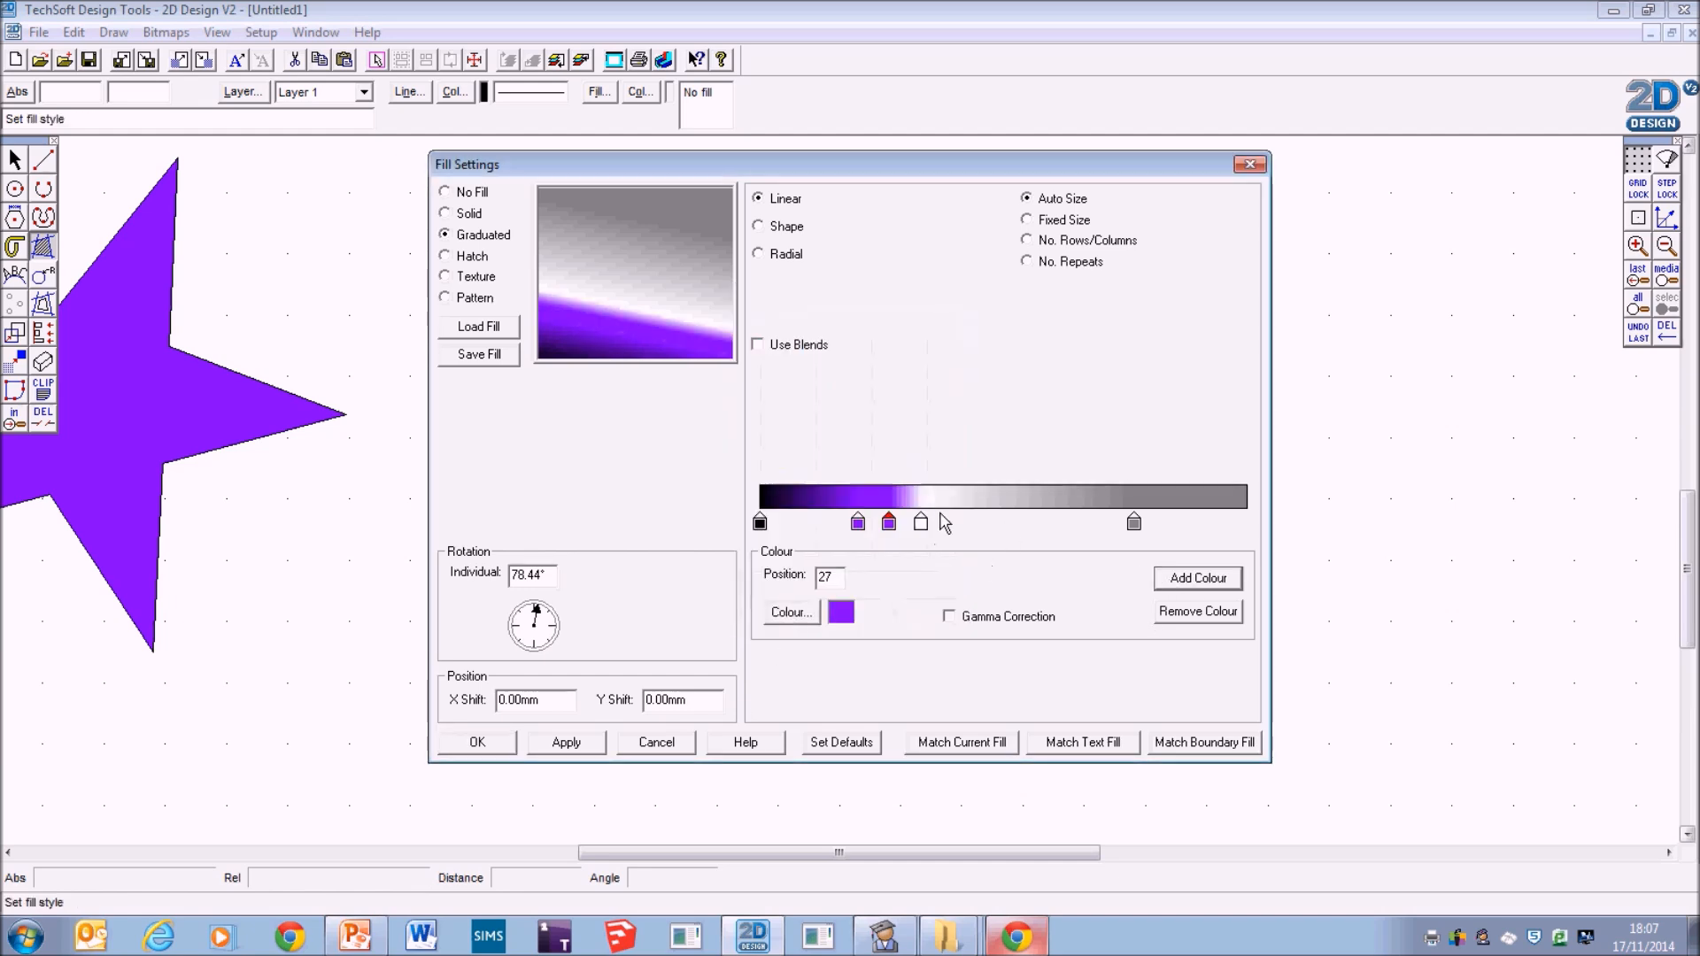
{"action": "left_click_drag", "start_coordinate": [889, 522], "coordinate": [1247, 522]}
{"action": "left_click_drag", "start_coordinate": [1135, 523], "coordinate": [1000, 522]}
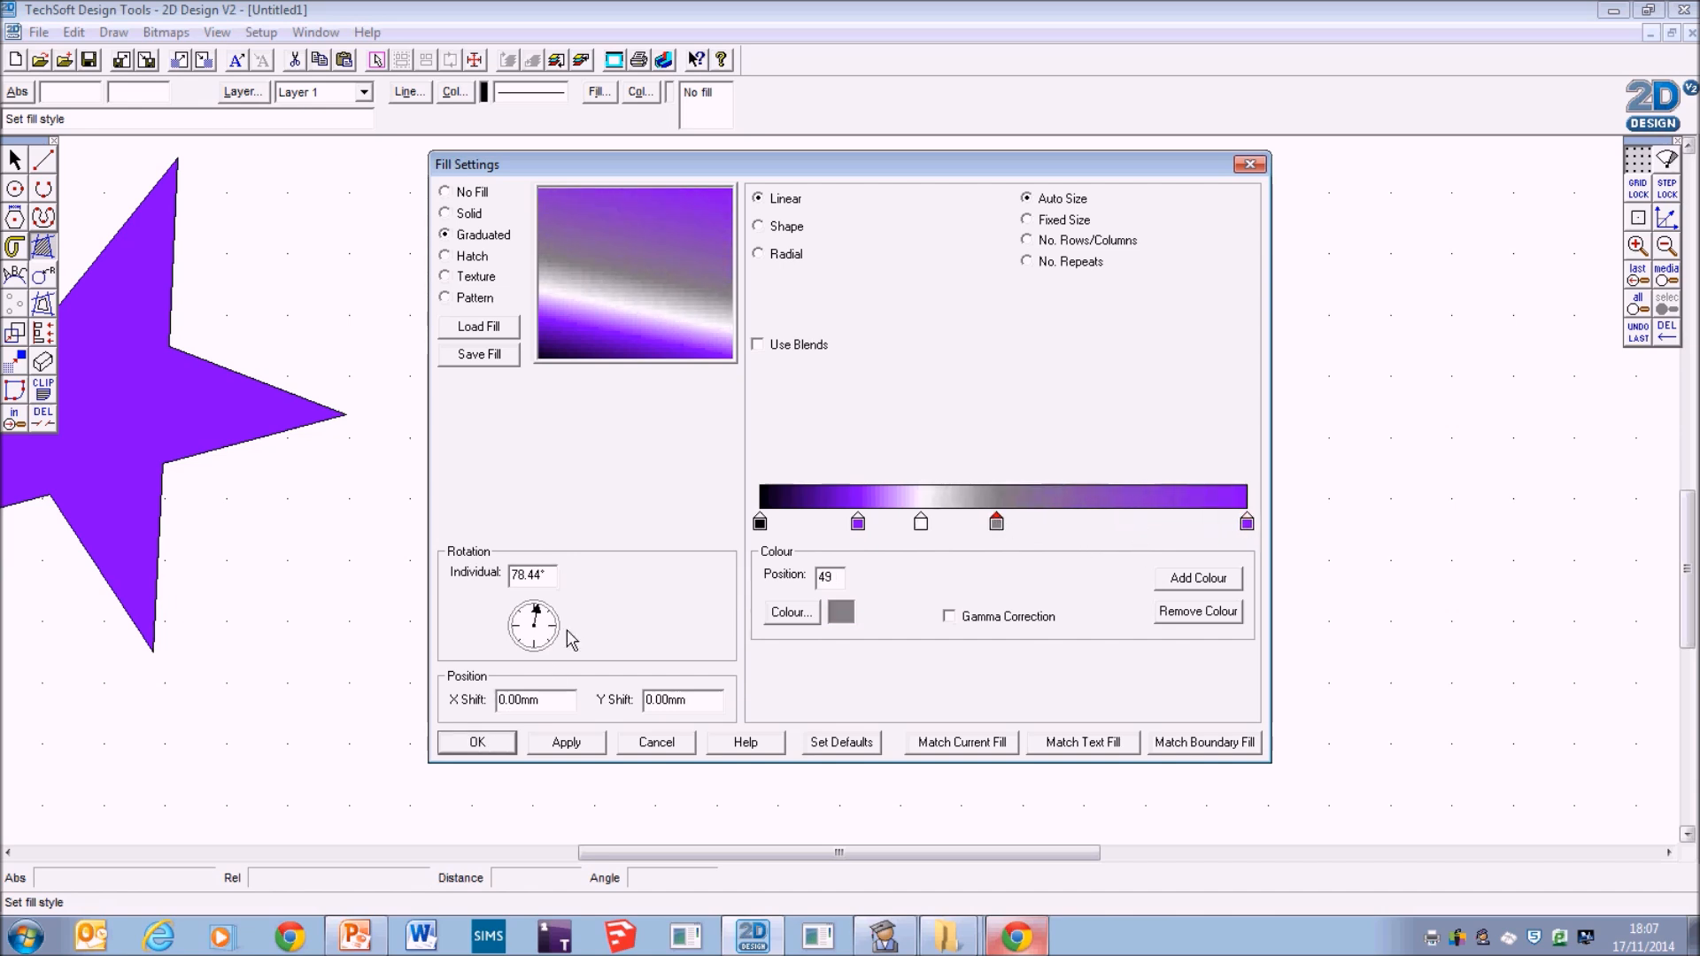
Rotate the gradient to a diagonal and boundary-fill the apple body and the leaf with it, without islands.
{"action": "left_click_drag", "start_coordinate": [538, 618], "coordinate": [512, 611]}
{"action": "left_click", "coordinate": [479, 743]}
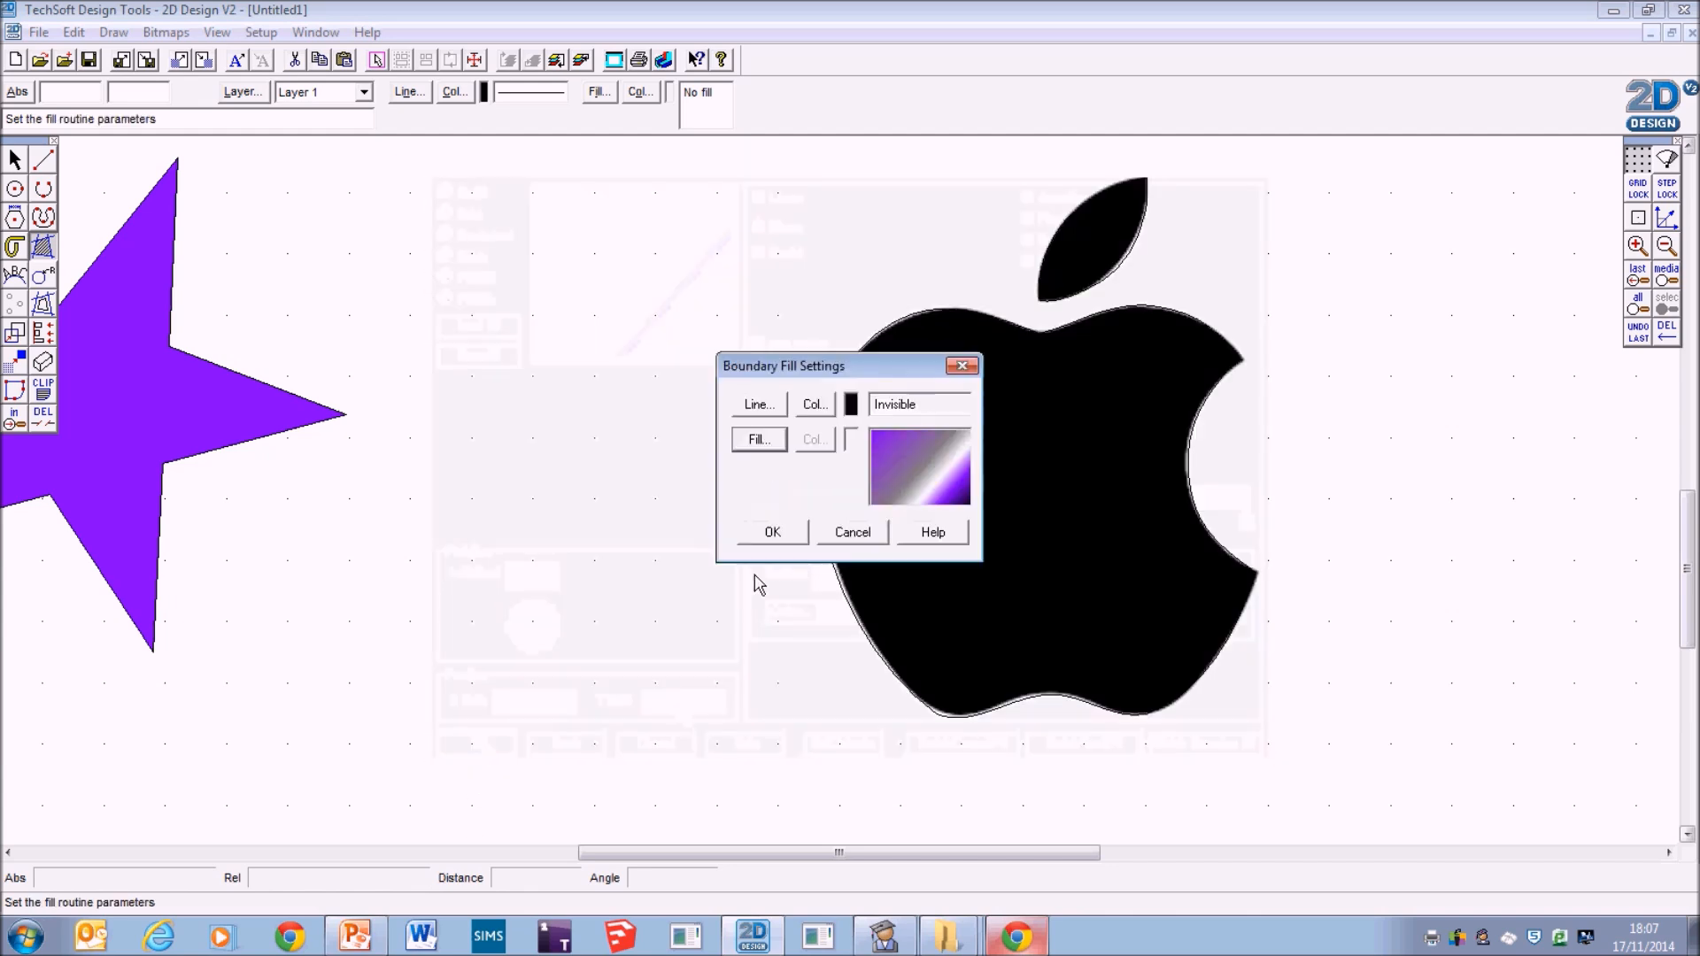
{"action": "left_click", "coordinate": [771, 534]}
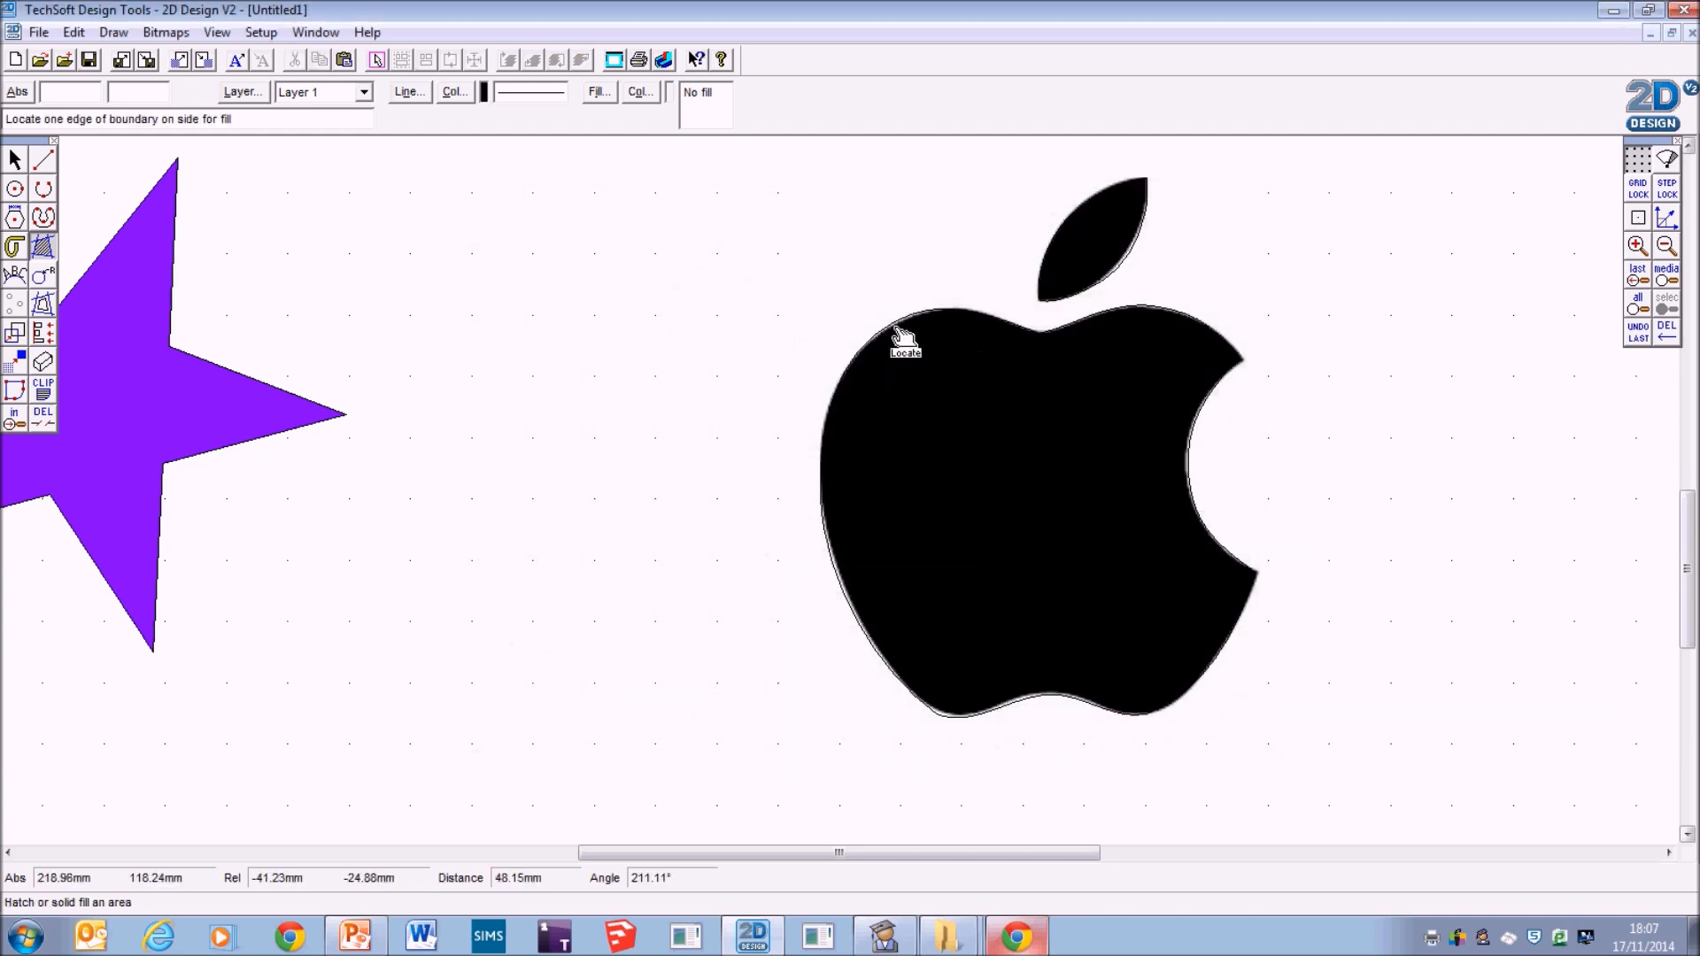
{"action": "left_click", "coordinate": [896, 331]}
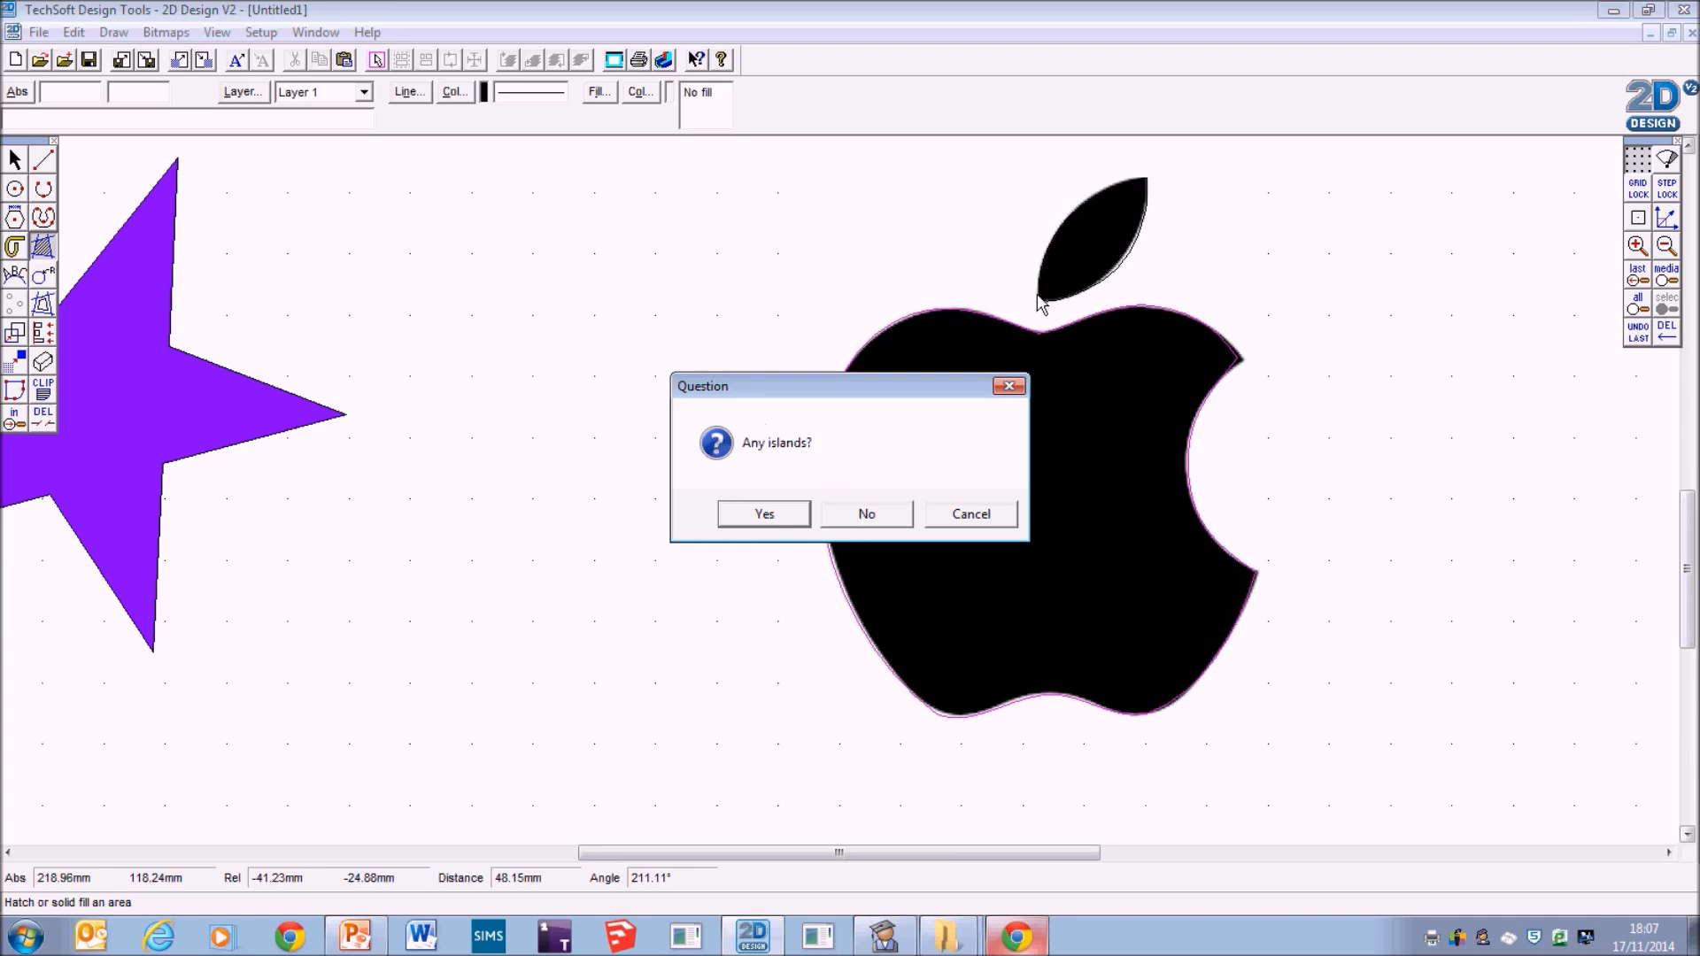
{"action": "left_click", "coordinate": [874, 515]}
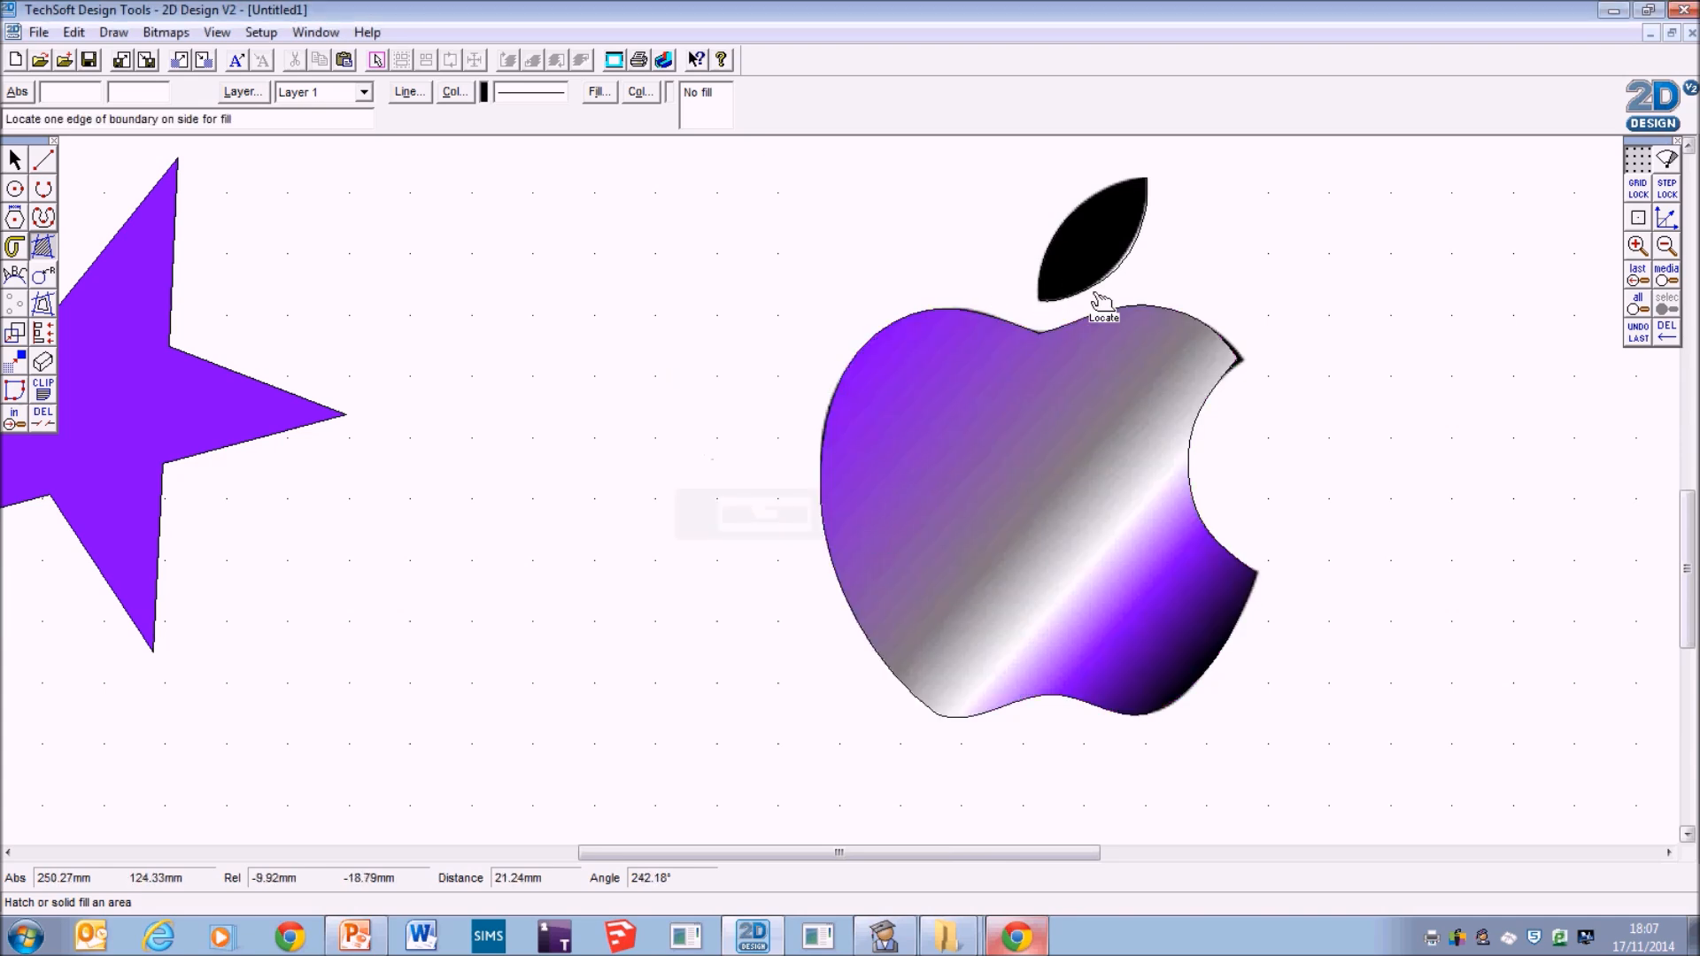
{"action": "left_click", "coordinate": [1123, 276]}
{"action": "left_click", "coordinate": [867, 516]}
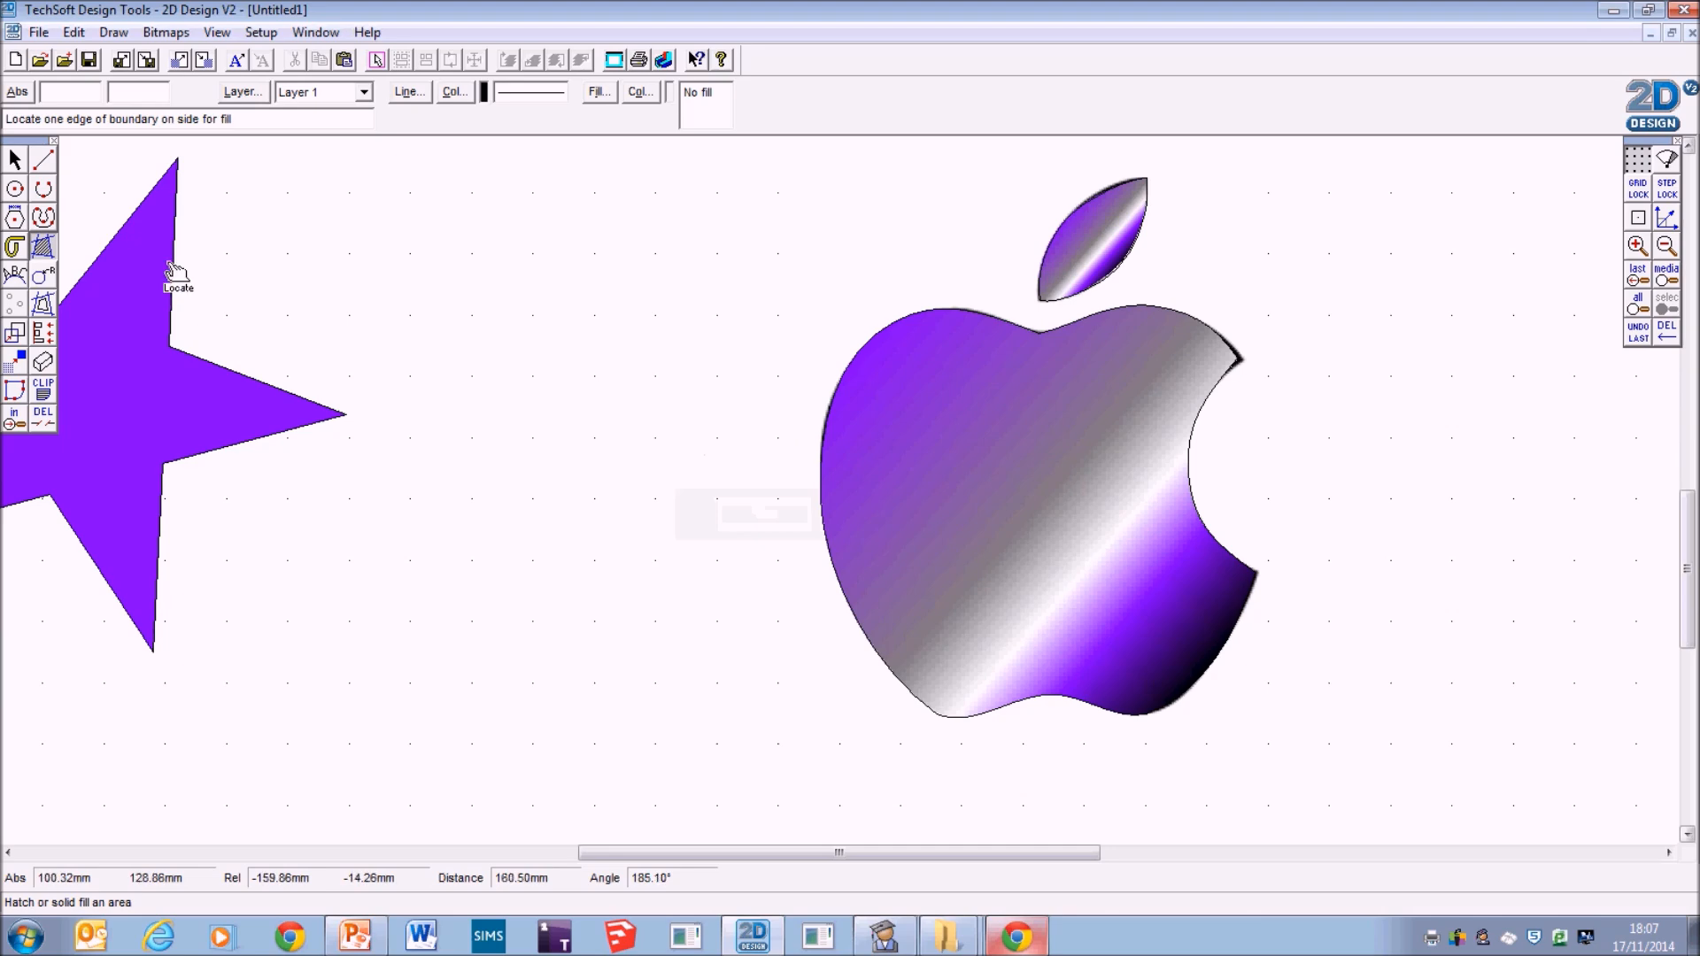
Delete the black logo image lying behind the gradient-filled apple tracing.
{"action": "left_click", "coordinate": [14, 159]}
{"action": "left_click", "coordinate": [1095, 499]}
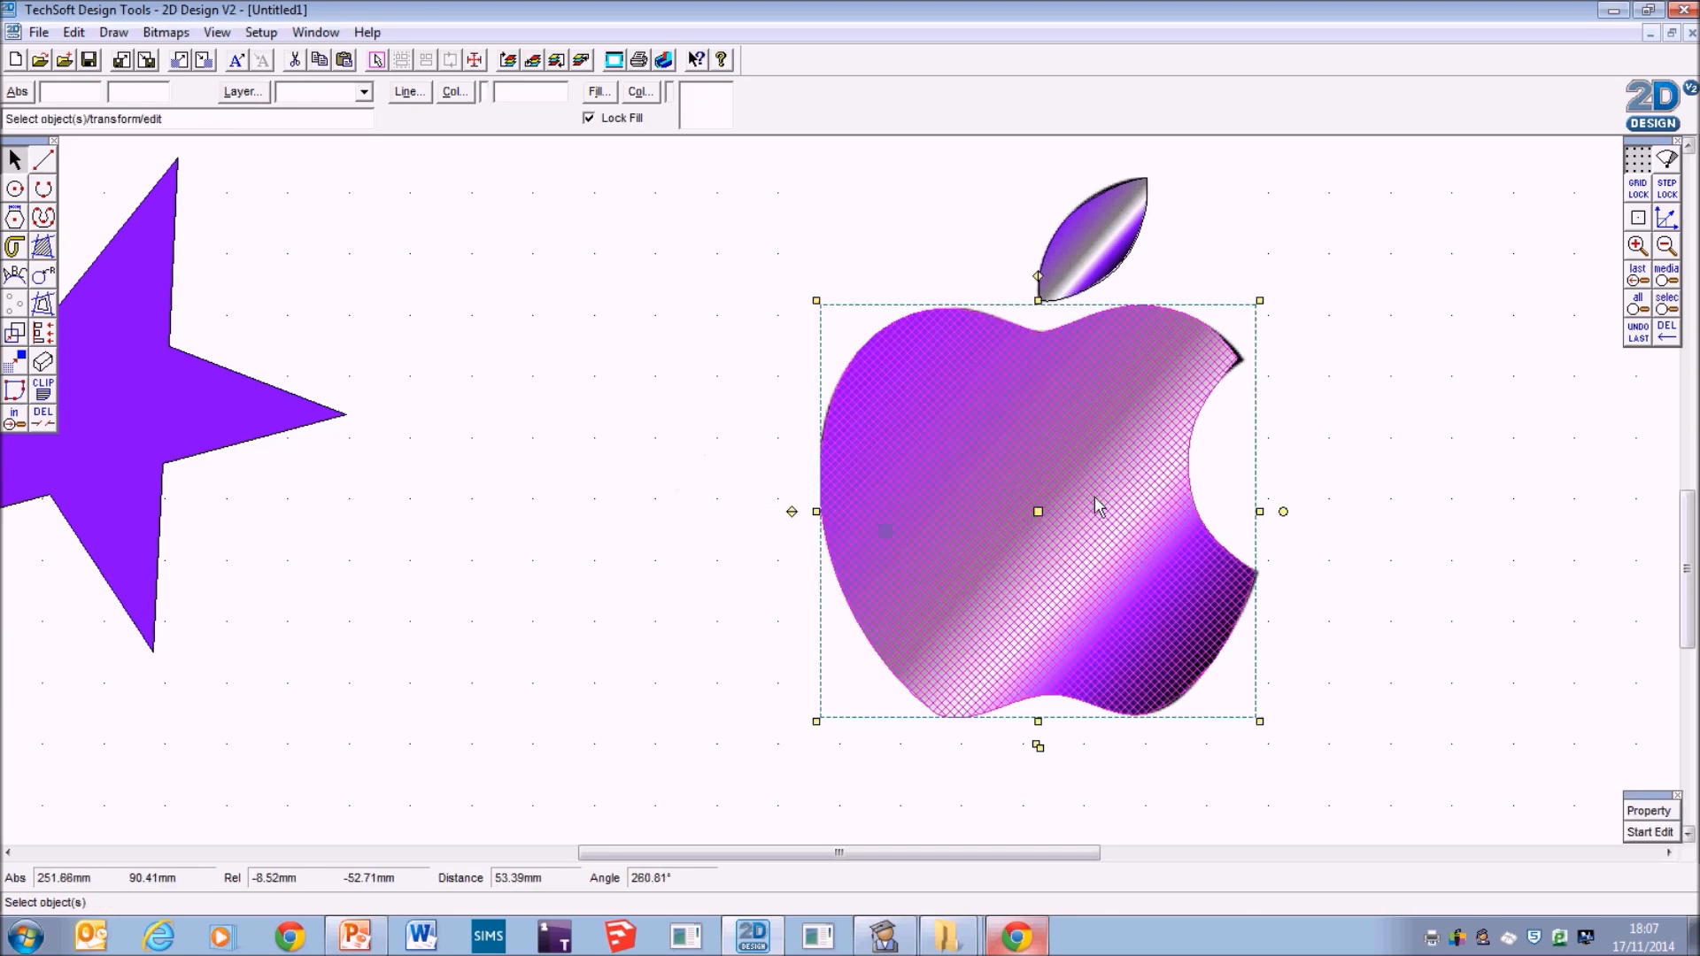
{"action": "left_click", "coordinate": [1306, 234]}
{"action": "left_click", "coordinate": [1201, 298]}
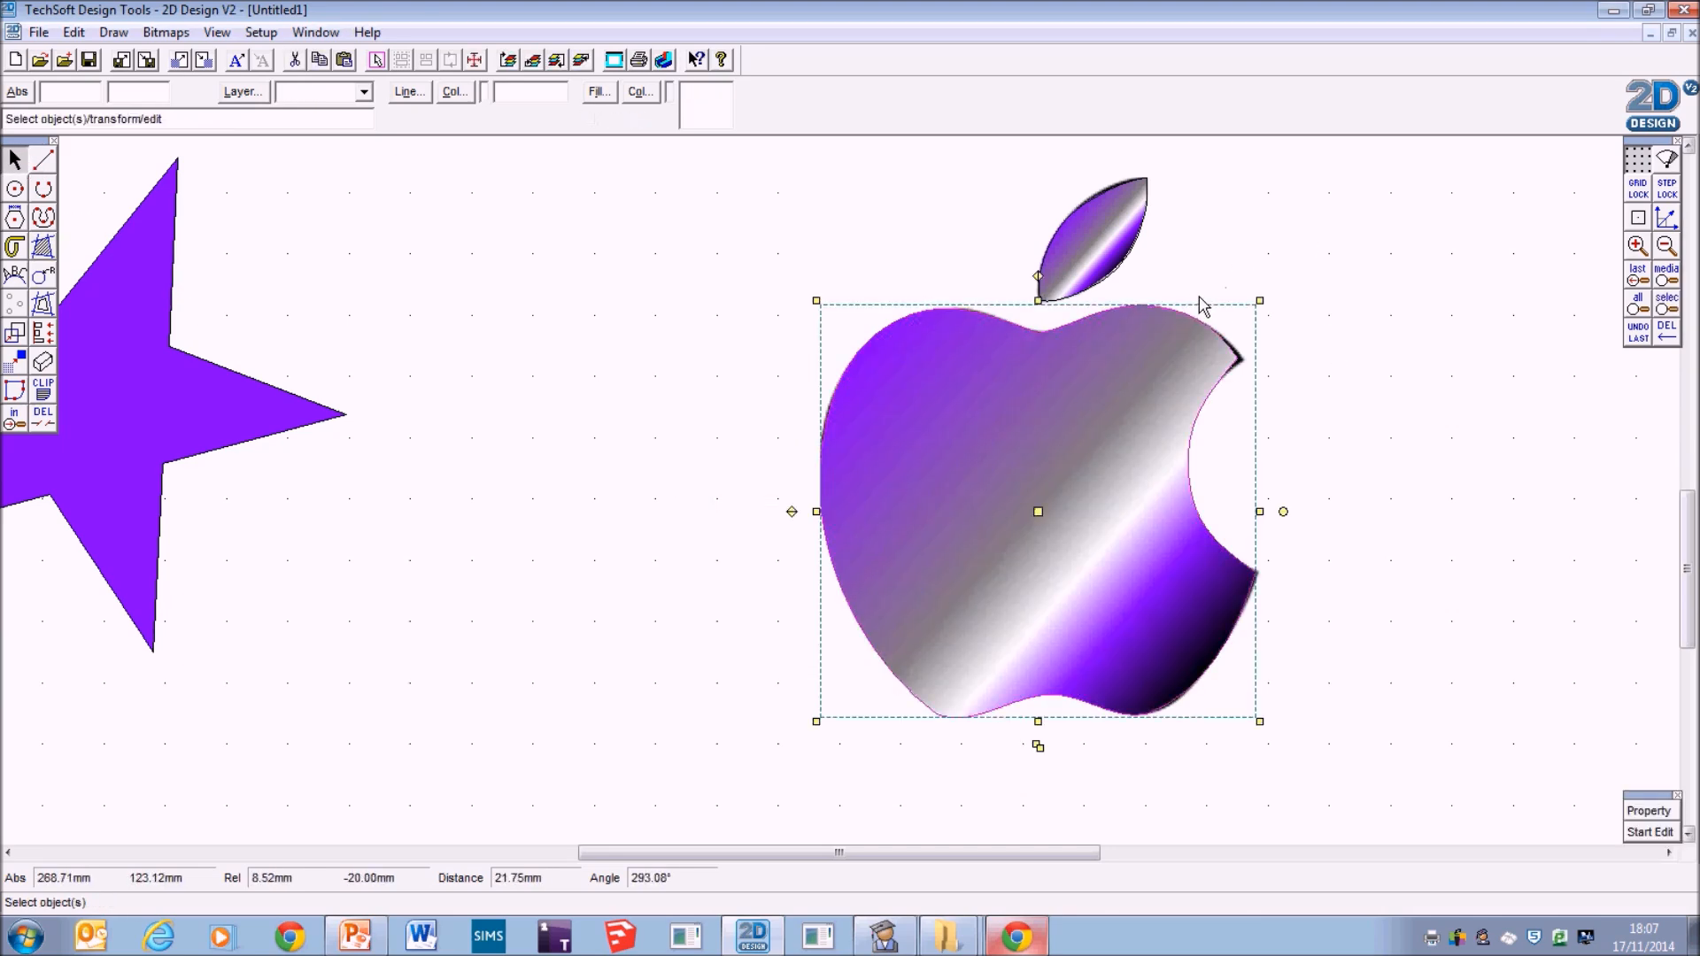
{"action": "left_click", "coordinate": [1168, 292]}
{"action": "left_click", "coordinate": [1271, 303]}
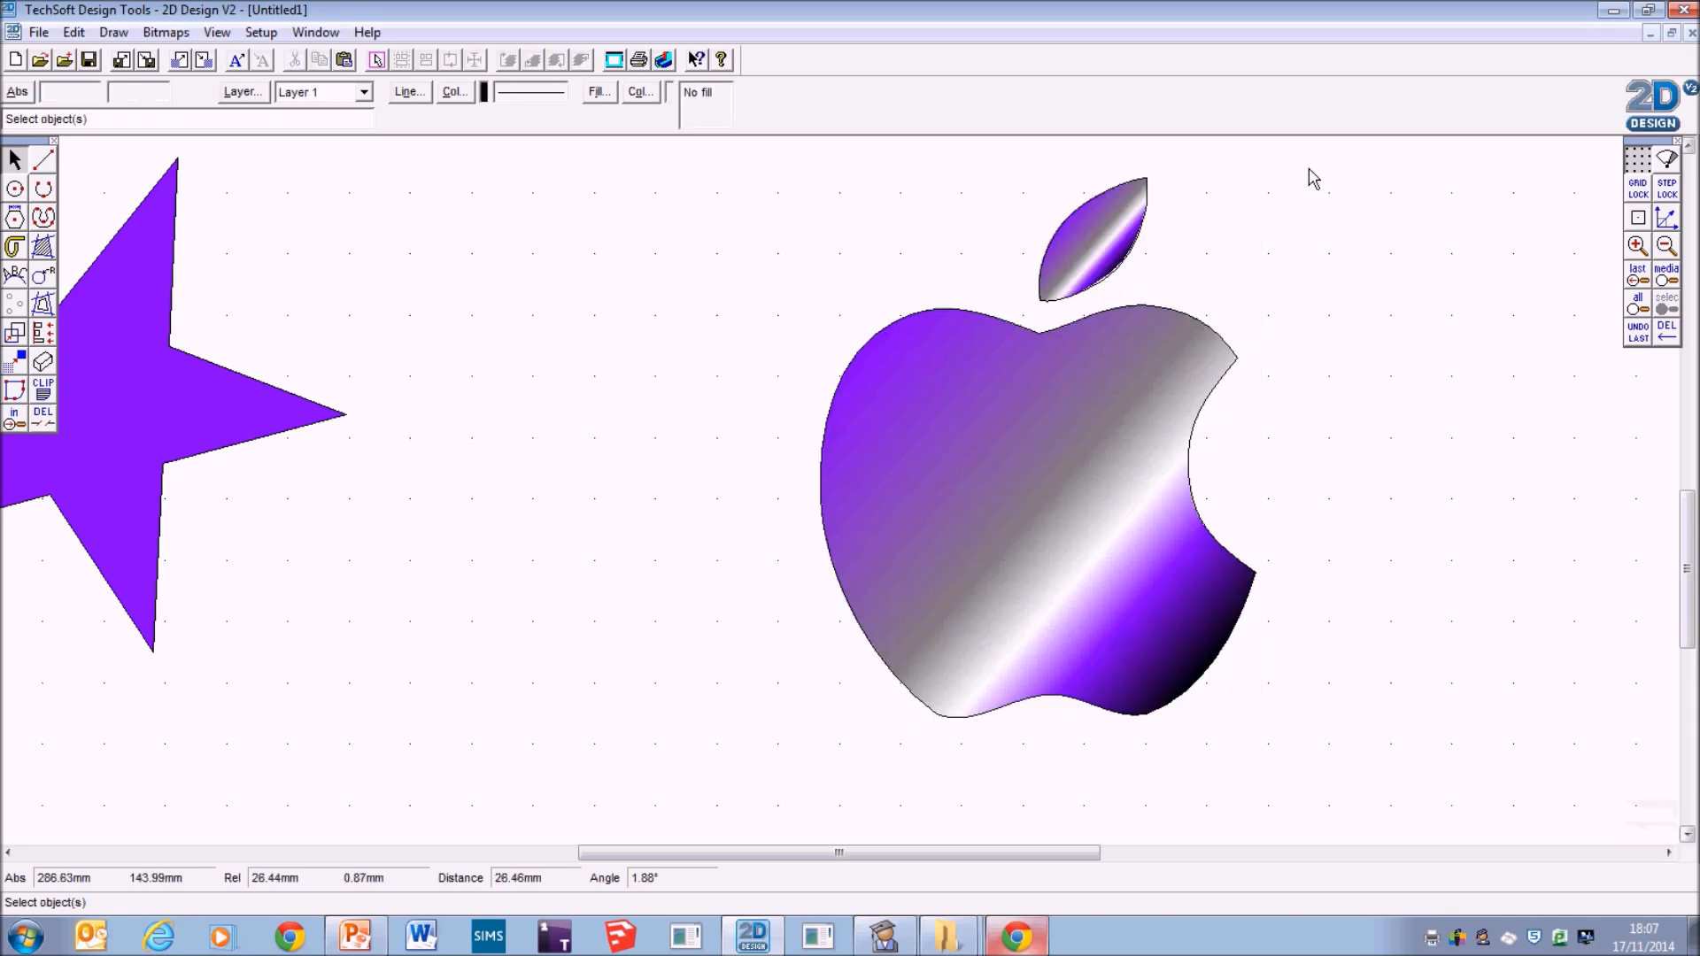
Copy the whole apple as a bitmap, paste it into the PowerPoint worksheet and fit it inside the Task 6 drawing box.
{"action": "left_click_drag", "start_coordinate": [1379, 156], "coordinate": [636, 781]}
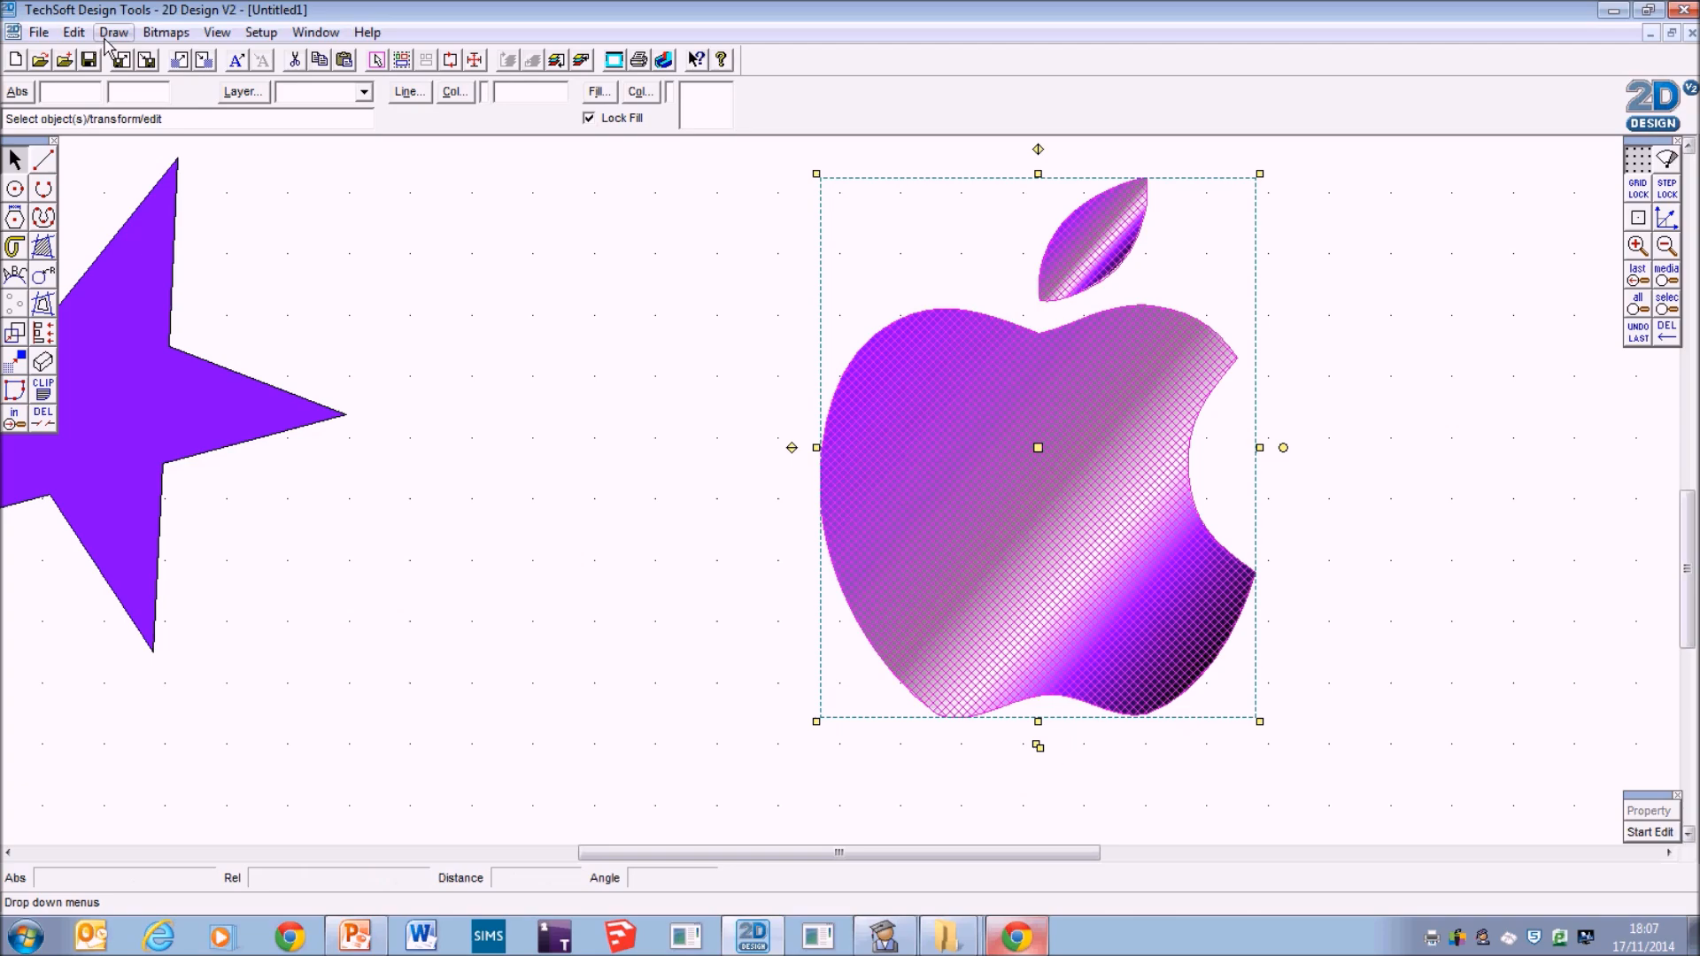
{"action": "left_click", "coordinate": [75, 32]}
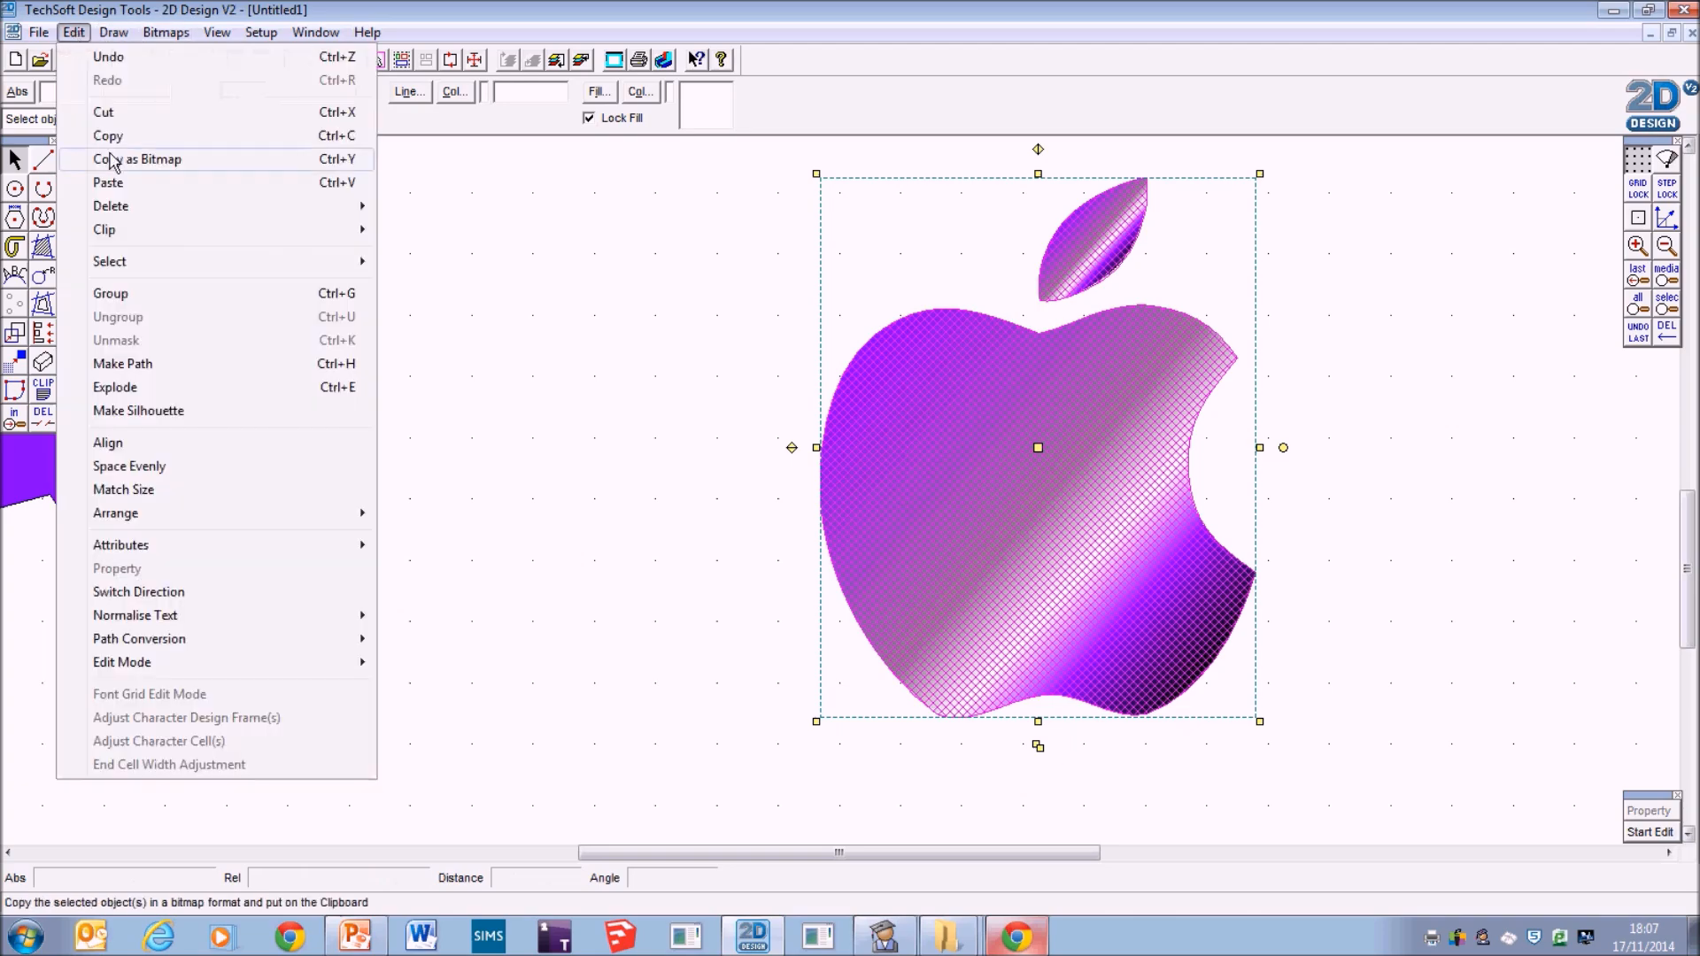
{"action": "left_click", "coordinate": [113, 160]}
{"action": "left_click", "coordinate": [356, 937]}
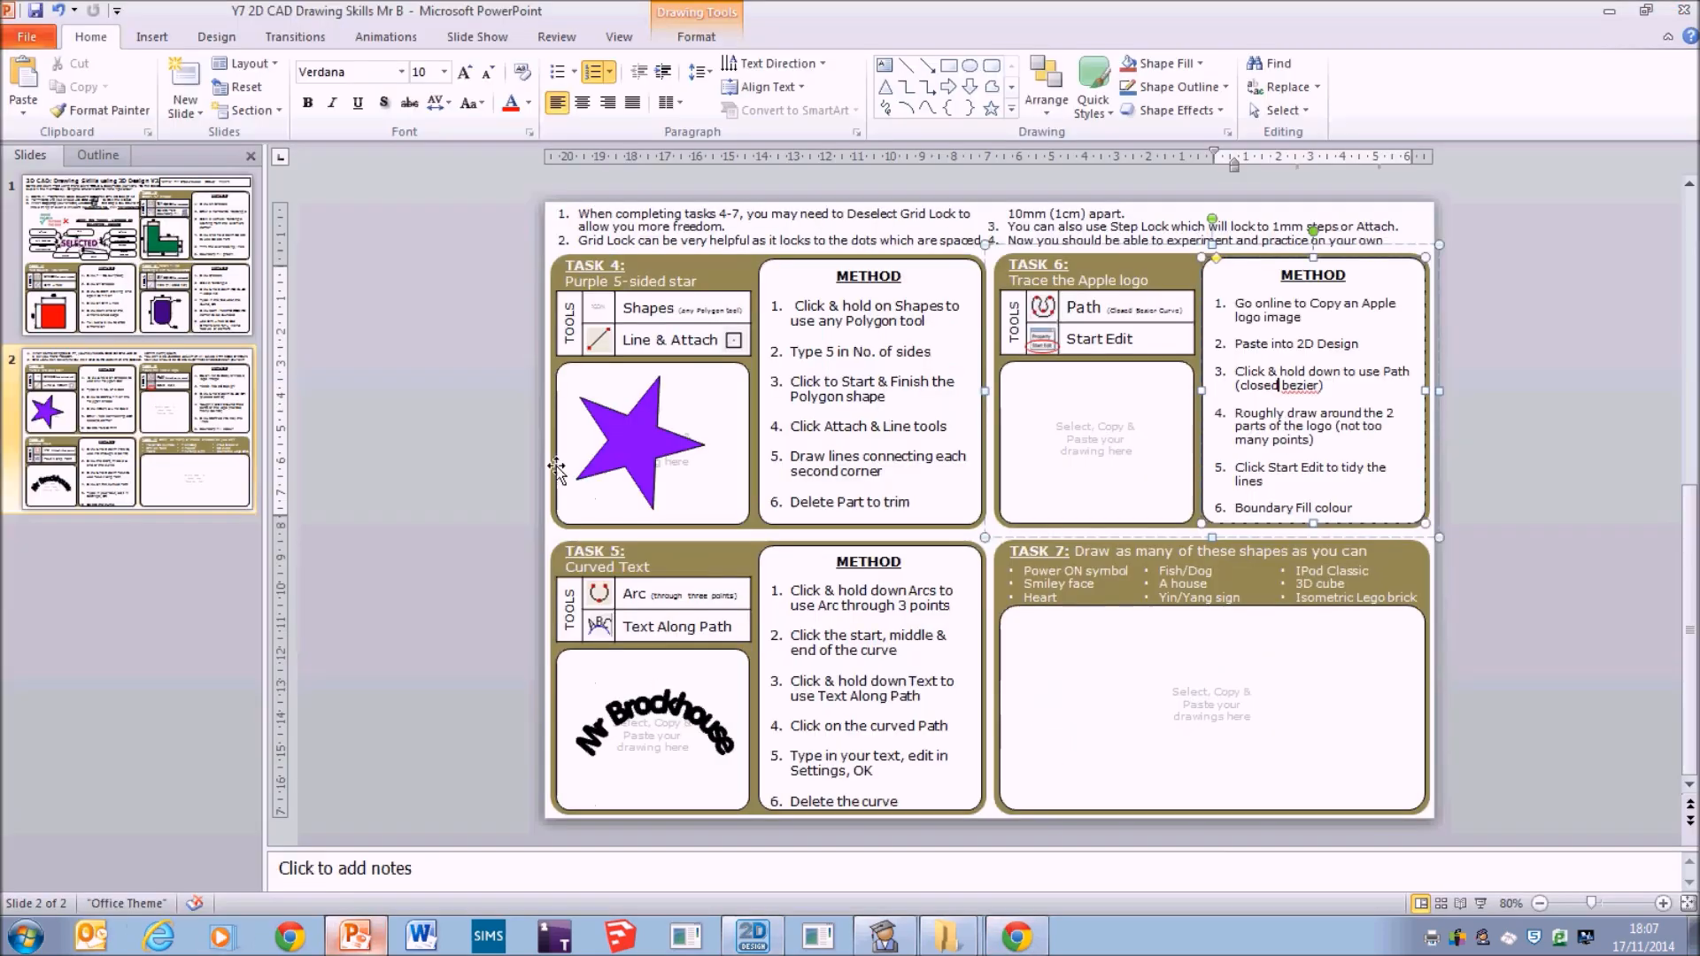
{"action": "right_click", "coordinate": [372, 334]}
{"action": "left_click", "coordinate": [429, 374]}
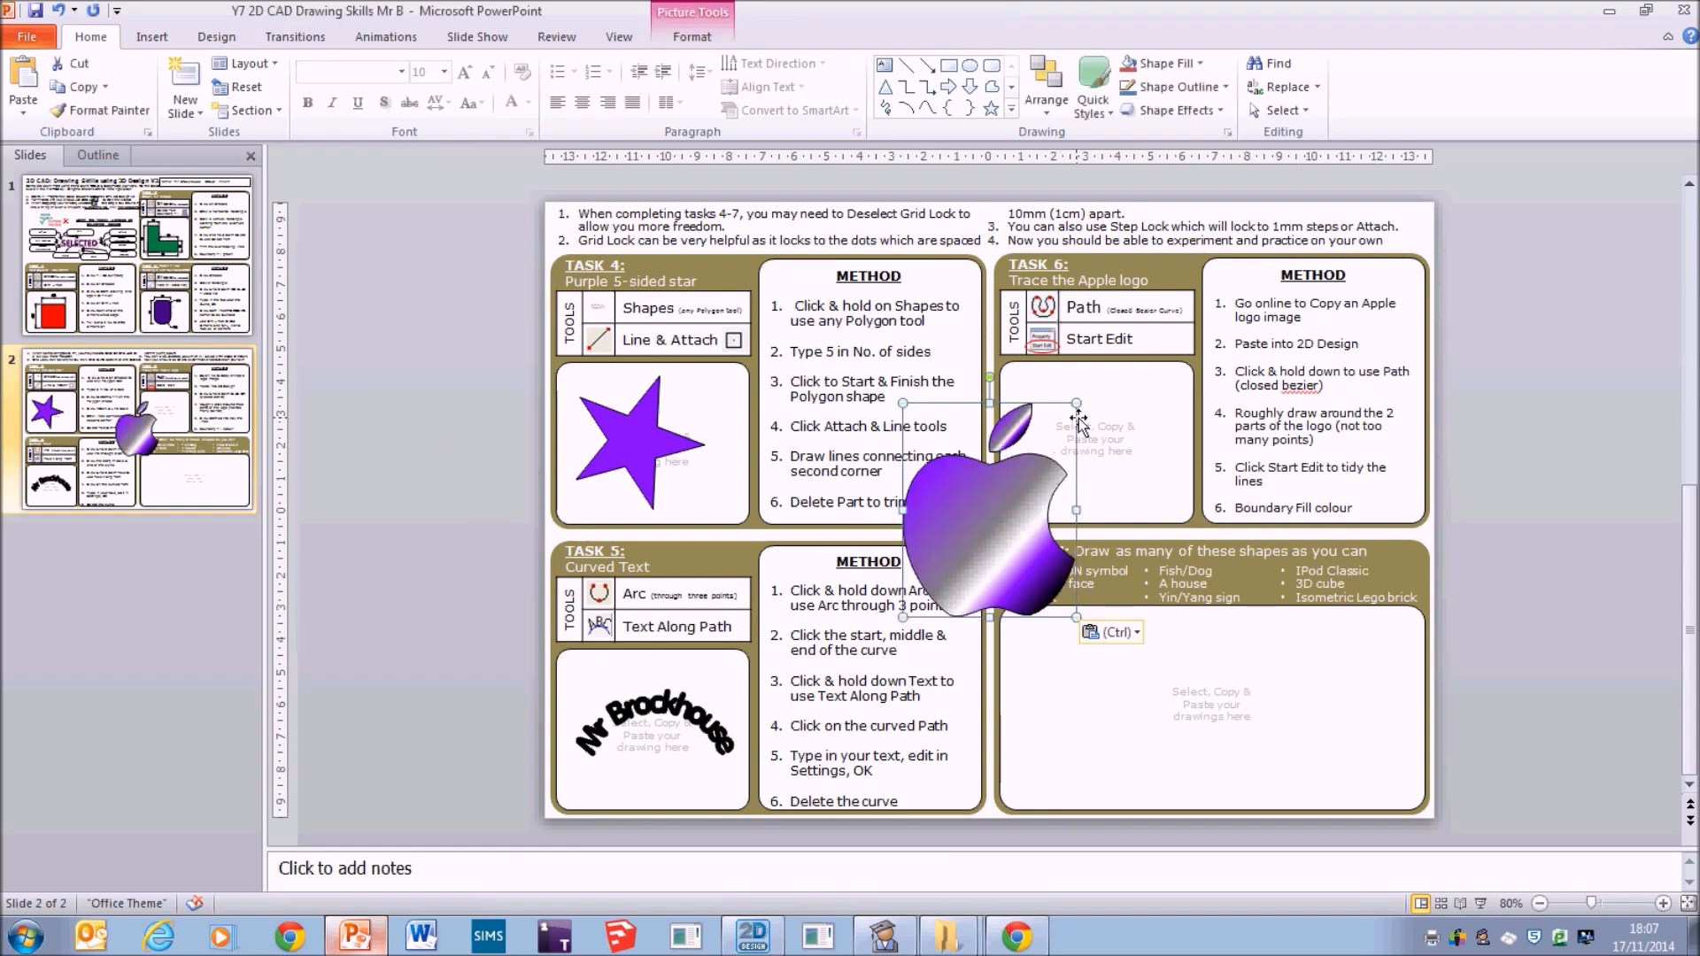
{"action": "mouse_move", "coordinate": [1076, 403]}
{"action": "left_mouse_down"}
{"action": "mouse_move", "coordinate": [1000, 497]}
{"action": "mouse_move", "coordinate": [1085, 443]}
{"action": "left_mouse_up"}
{"action": "left_click", "coordinate": [1518, 526]}
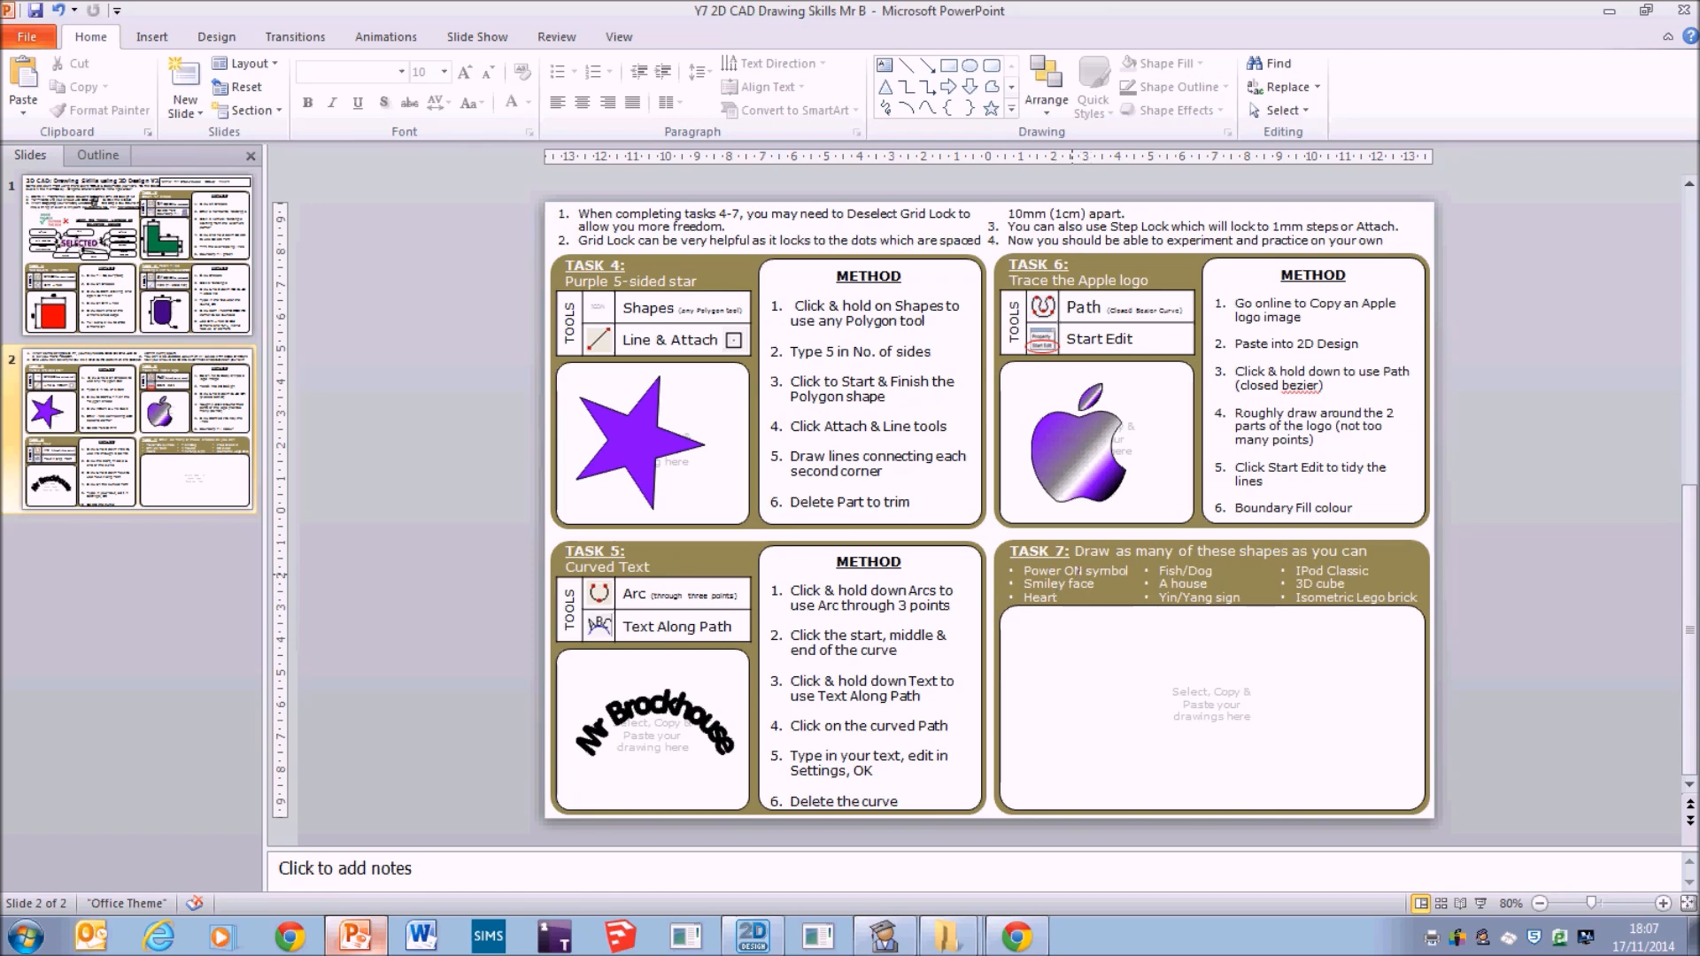
Review the first column of Task 7's shape list in PowerPoint and return to 2D Design.
{"action": "left_click_drag", "start_coordinate": [1025, 571], "coordinate": [1162, 598]}
{"action": "left_click", "coordinate": [1048, 574]}
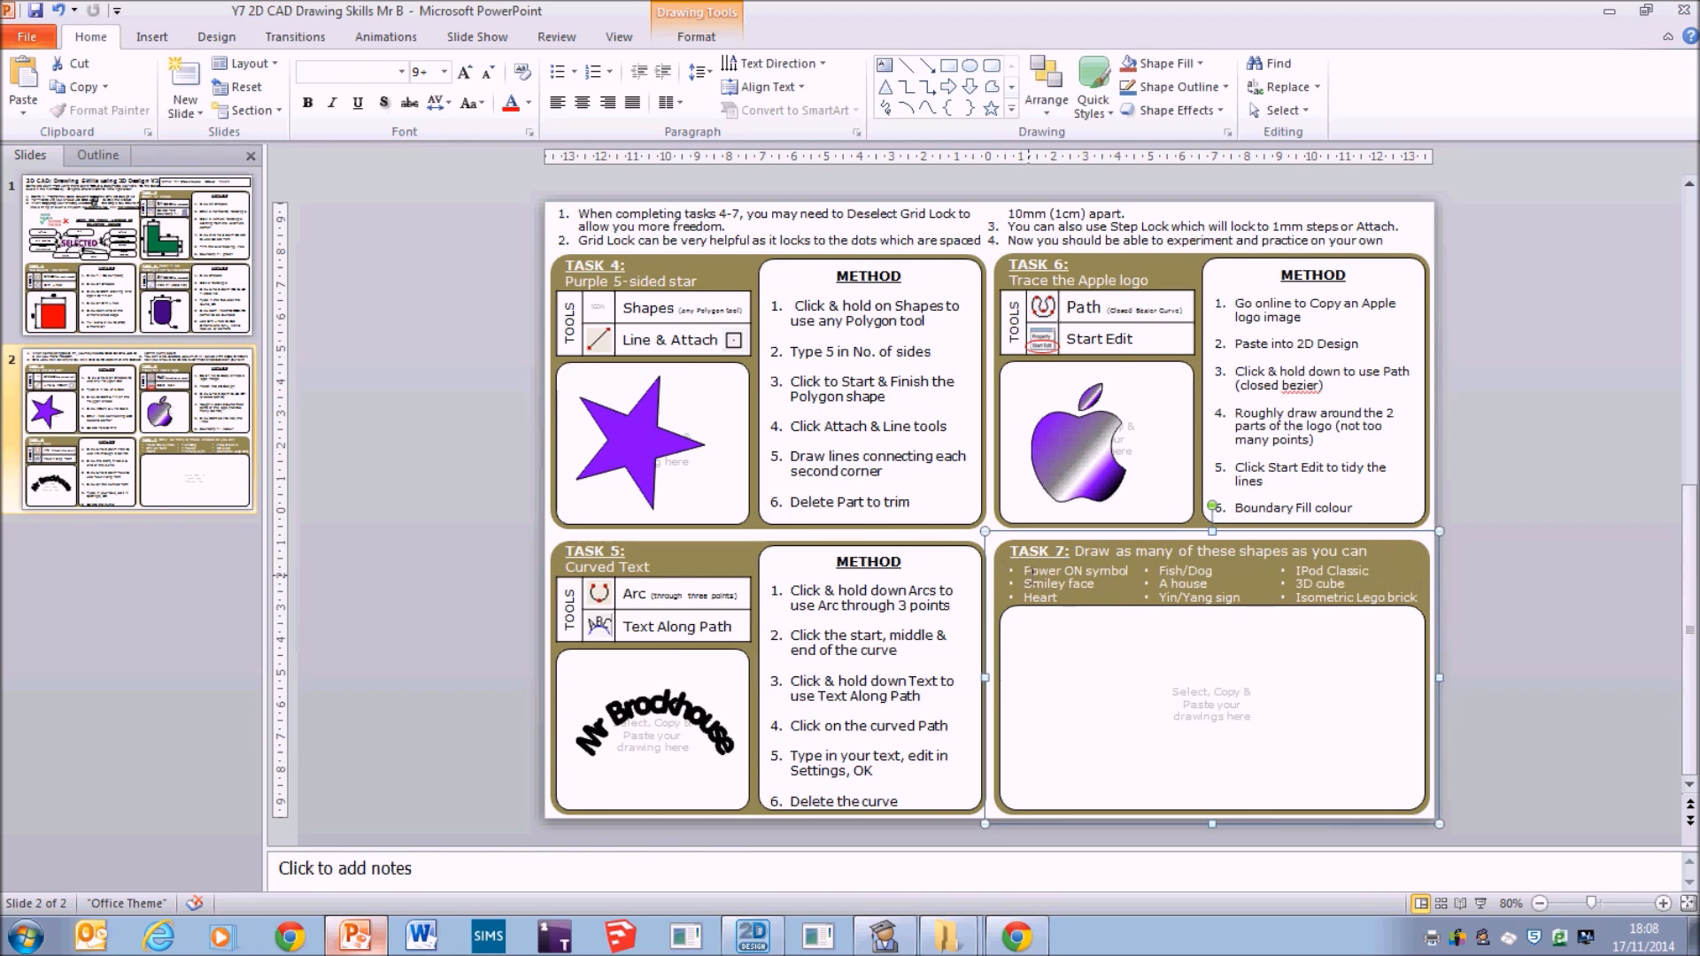
{"action": "left_click_drag", "start_coordinate": [1024, 571], "coordinate": [1073, 599]}
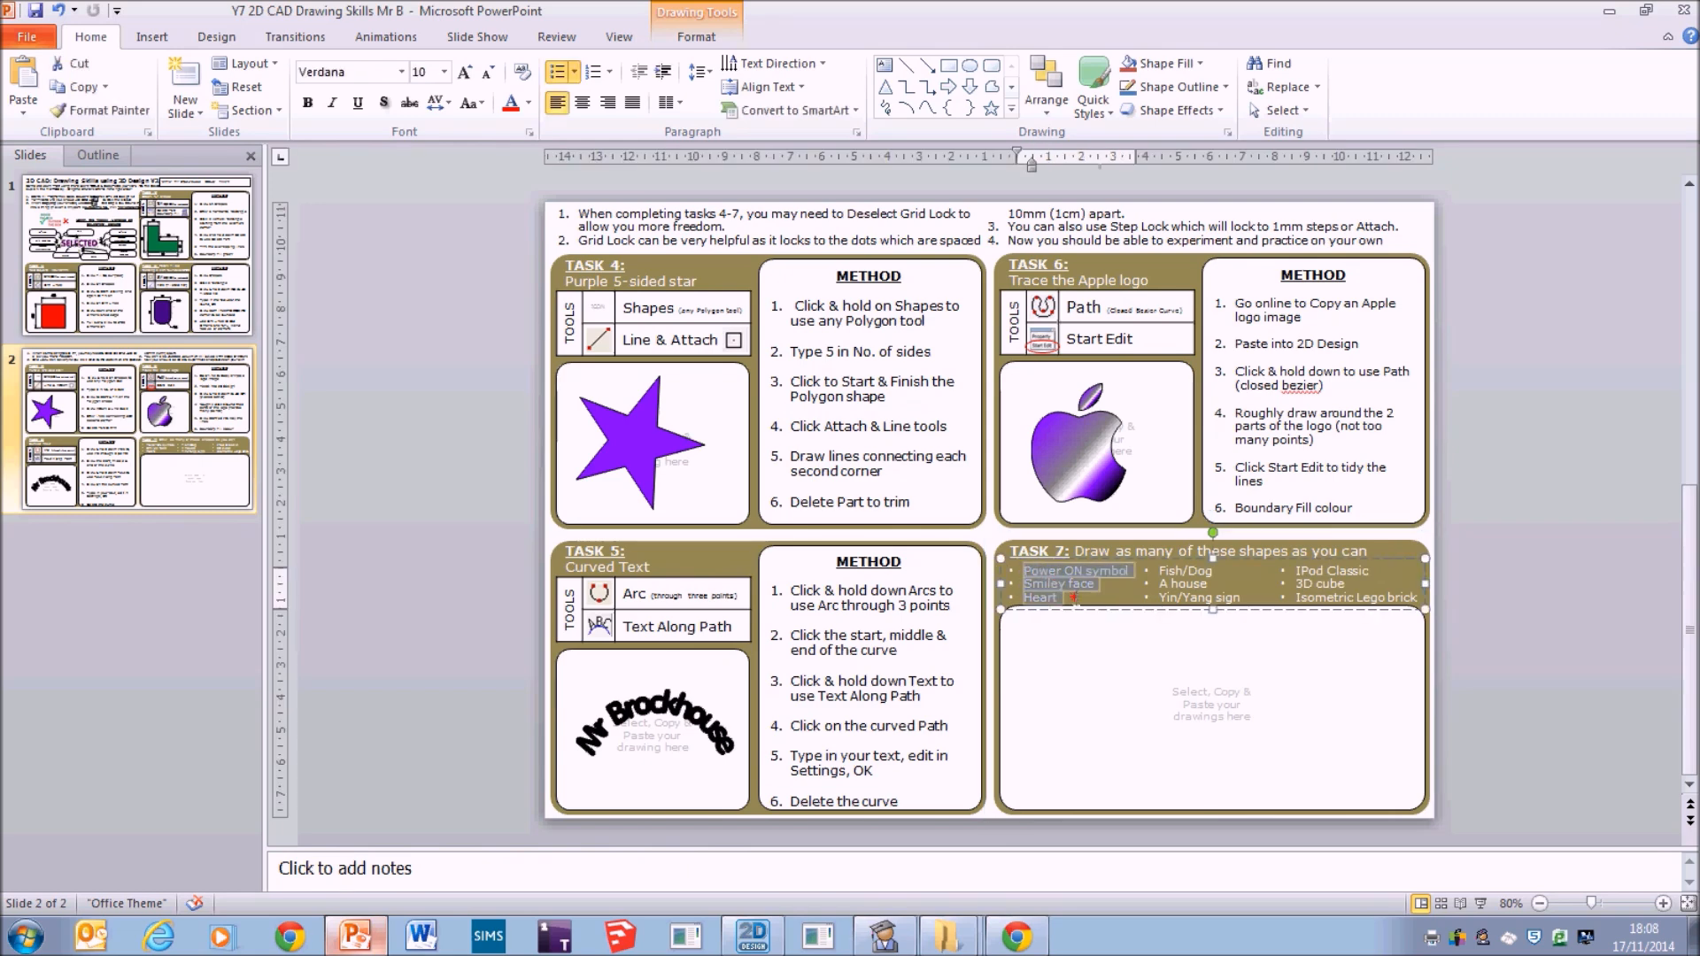
{"action": "left_click", "coordinate": [752, 936]}
{"action": "left_click", "coordinate": [600, 650]}
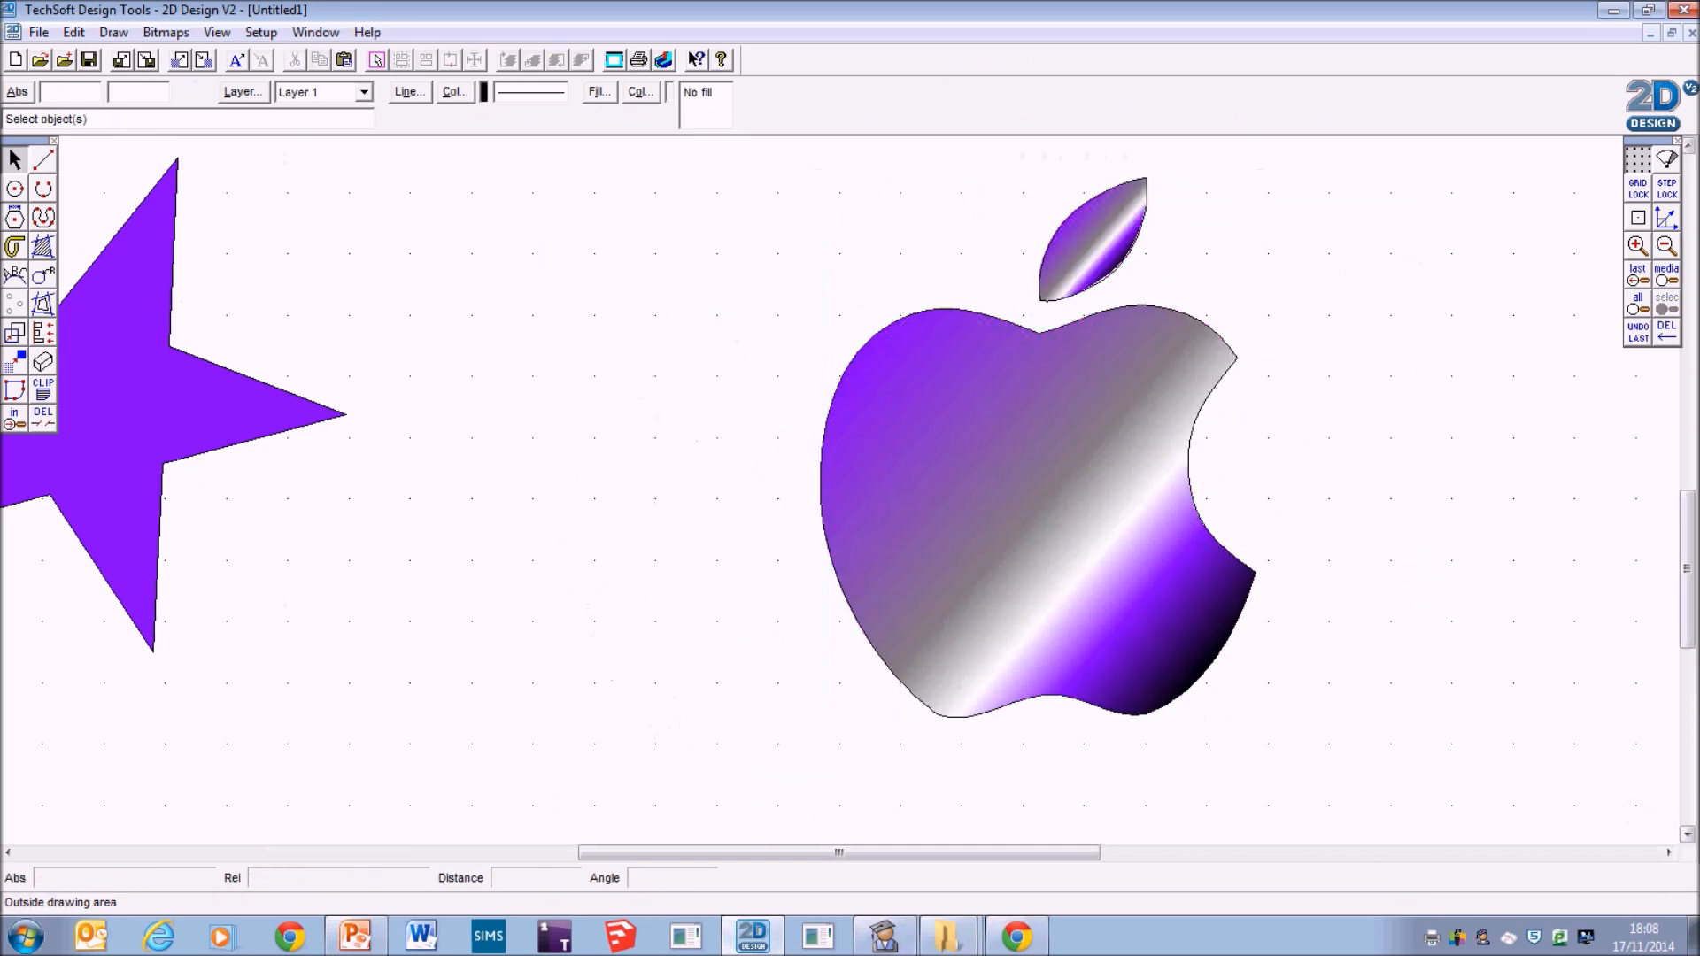
Turn on Grid Lock and draw two concentric circles of about 30 mm and 40 mm radius beside the apple, centred at 370, 100.
{"action": "left_click", "coordinate": [1667, 250]}
{"action": "left_click", "coordinate": [1666, 250]}
{"action": "left_click", "coordinate": [1666, 249]}
{"action": "left_click", "coordinate": [1639, 187]}
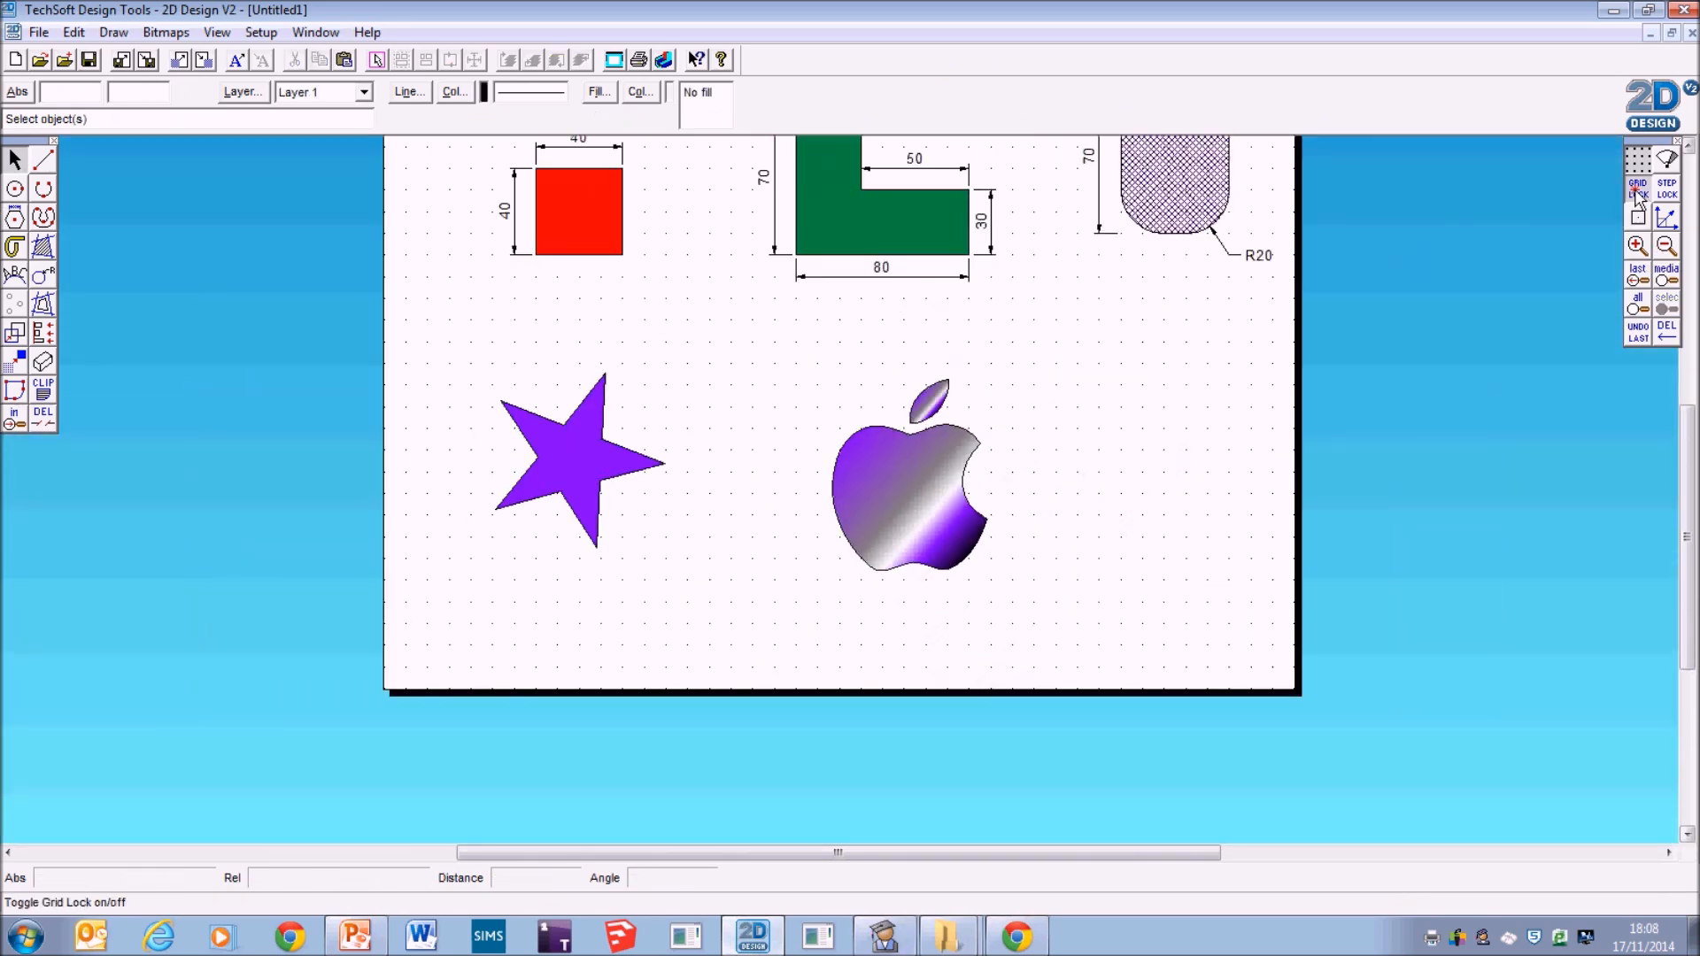
{"action": "left_click", "coordinate": [15, 188]}
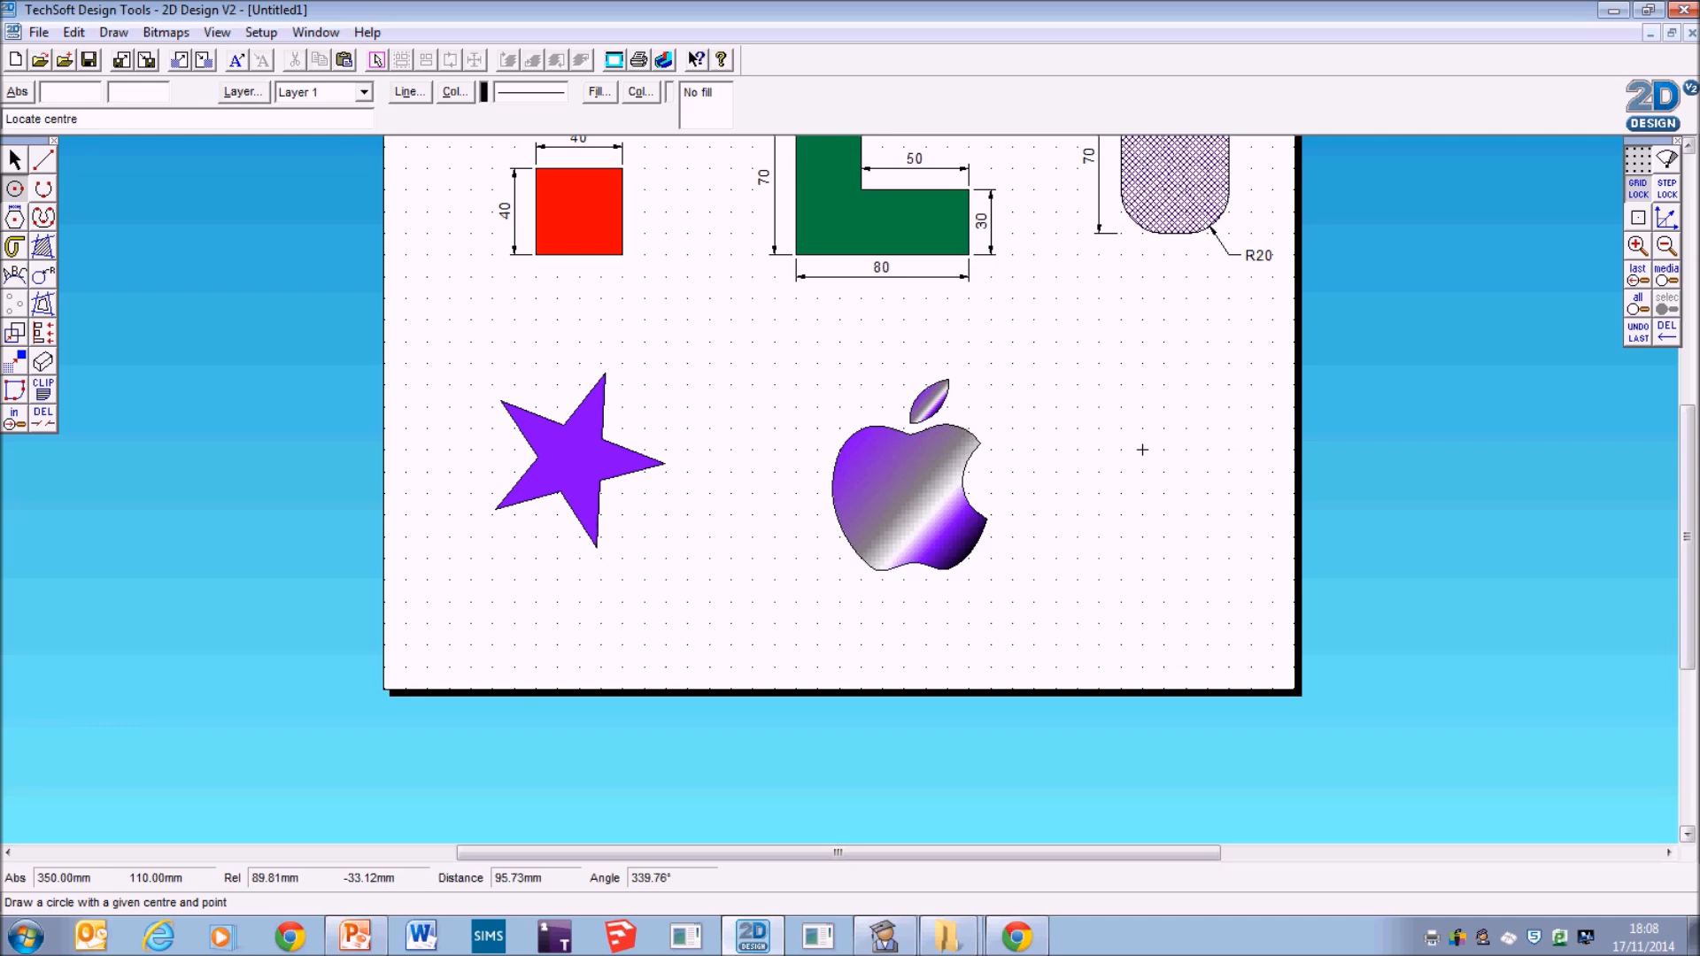
{"action": "left_click", "coordinate": [1186, 472]}
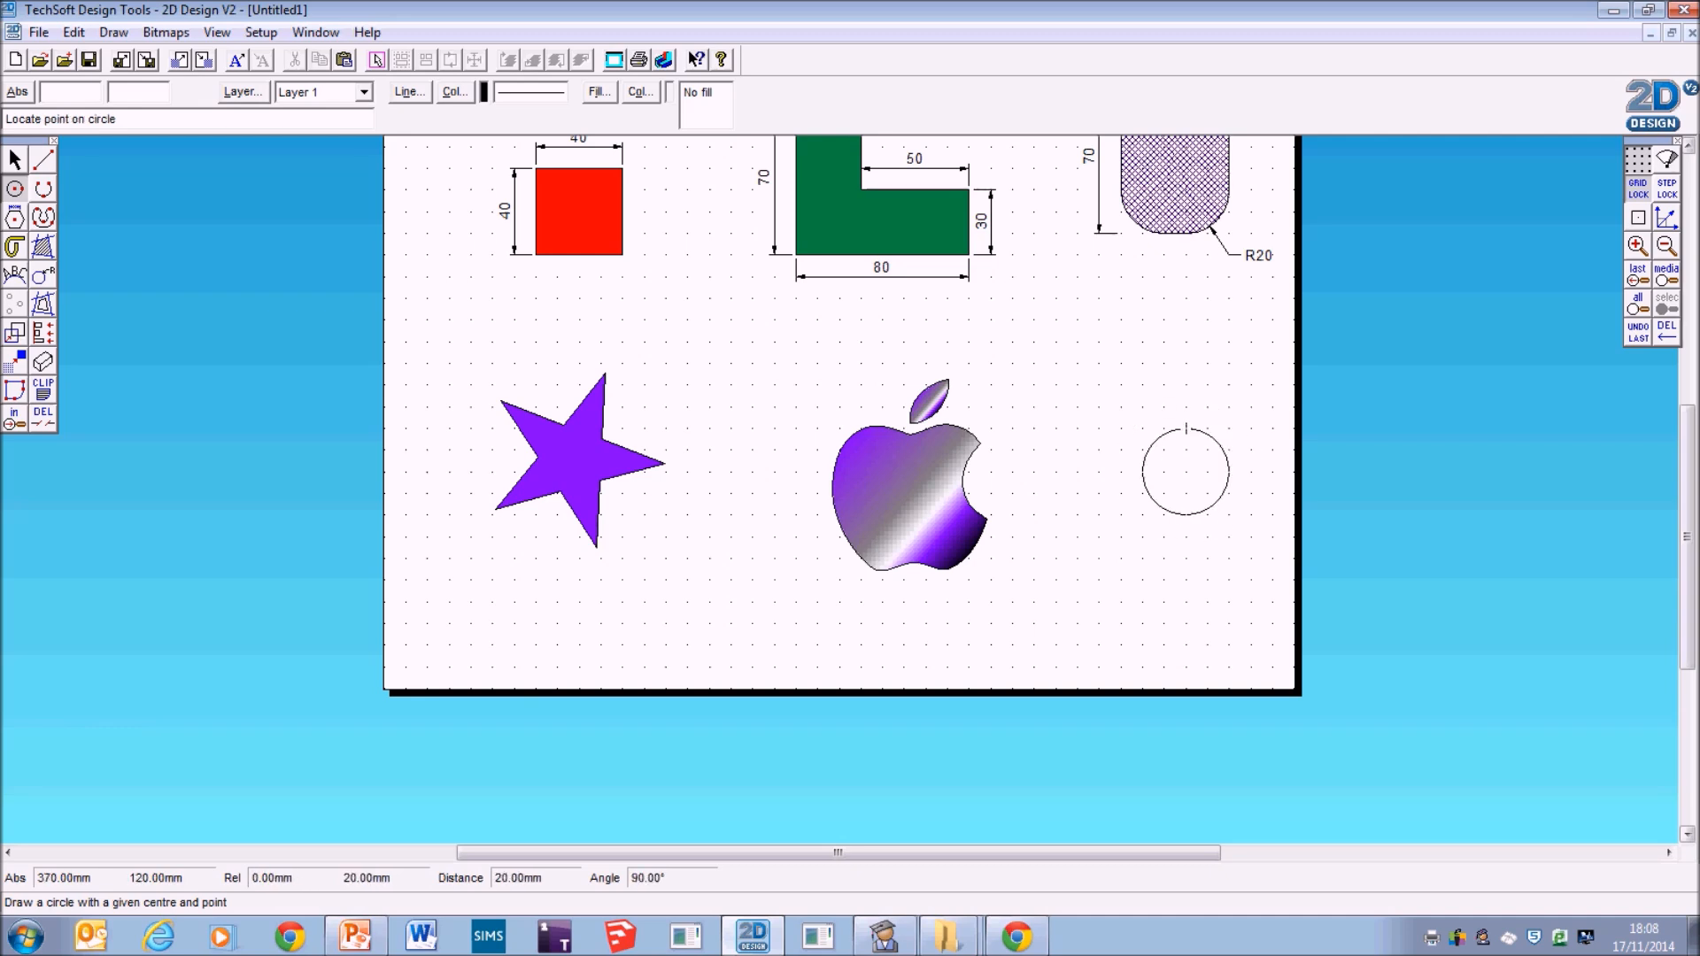
{"action": "left_click", "coordinate": [1186, 406]}
{"action": "left_click", "coordinate": [1186, 472]}
{"action": "left_click", "coordinate": [1187, 384]}
Draw a rectangle rising from the circles' centre and adjust it to about 40 × 60 mm, centred across the circles.
{"action": "right_click", "coordinate": [18, 220]}
{"action": "left_click", "coordinate": [51, 220]}
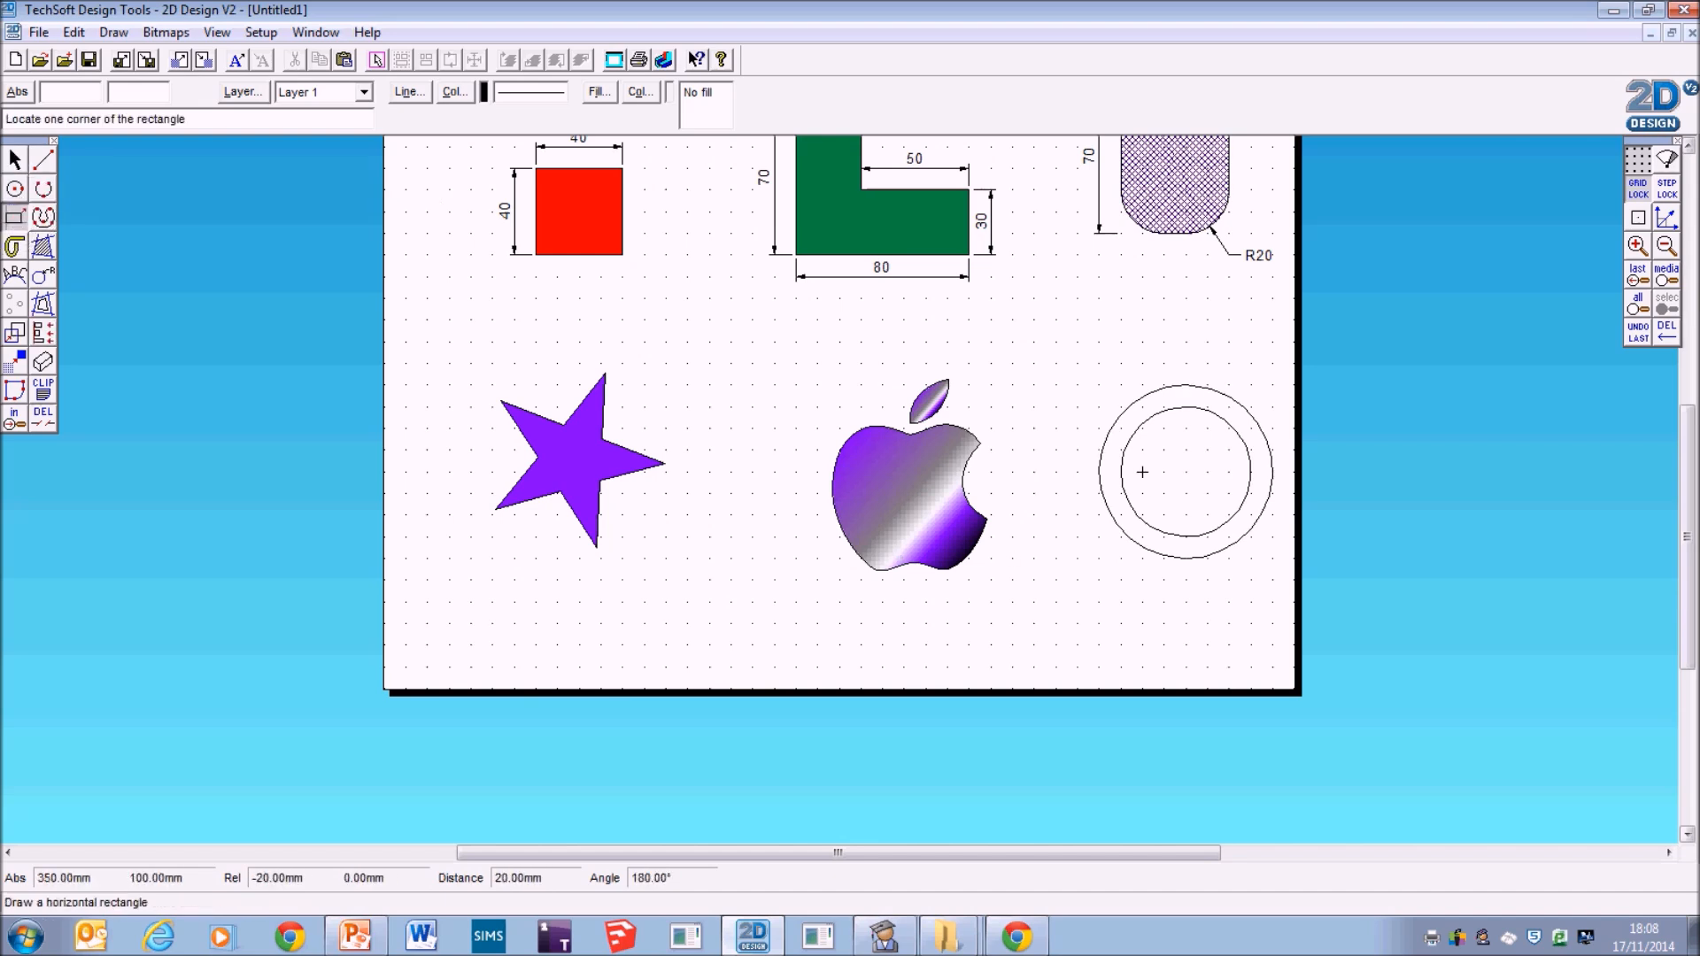
{"action": "left_click", "coordinate": [1187, 472]}
{"action": "left_click", "coordinate": [1252, 341]}
{"action": "left_click", "coordinate": [14, 160]}
{"action": "left_click", "coordinate": [1207, 472]}
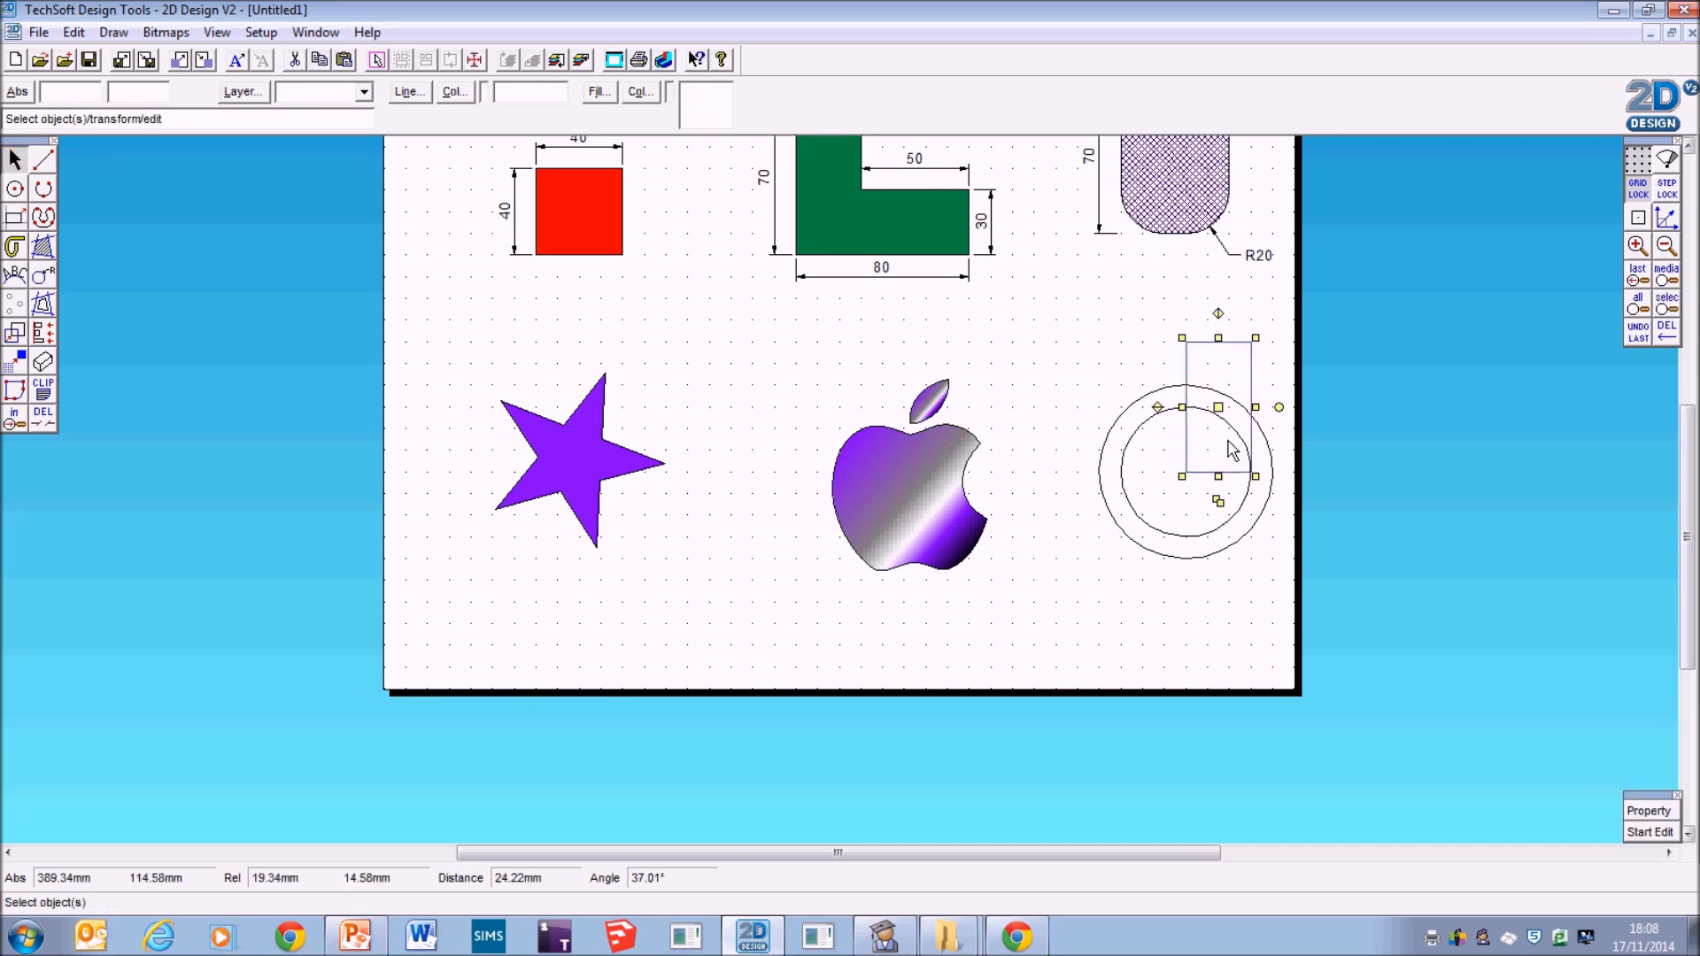
{"action": "mouse_move", "coordinate": [1219, 407]}
{"action": "left_mouse_down"}
{"action": "mouse_move", "coordinate": [1167, 407]}
{"action": "mouse_move", "coordinate": [1232, 409]}
{"action": "left_mouse_up"}
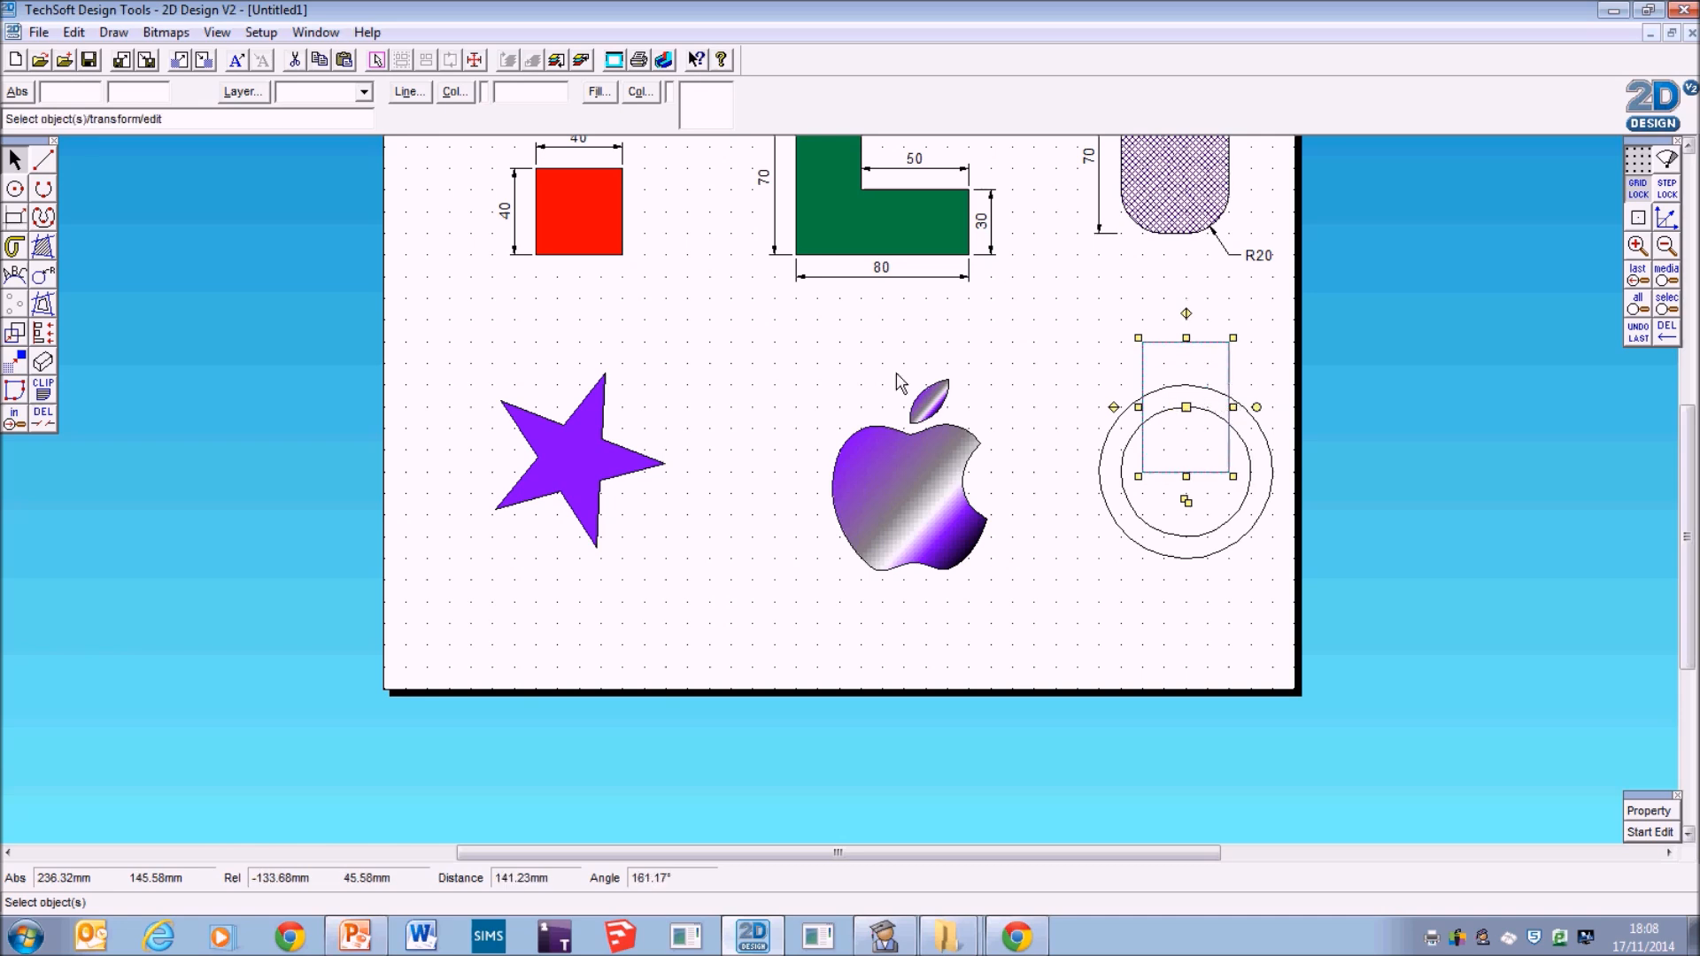
Draw a 20 × 40 mm rectangle centred inside the larger rectangle.
{"action": "left_click", "coordinate": [15, 219]}
{"action": "left_click", "coordinate": [1164, 450]}
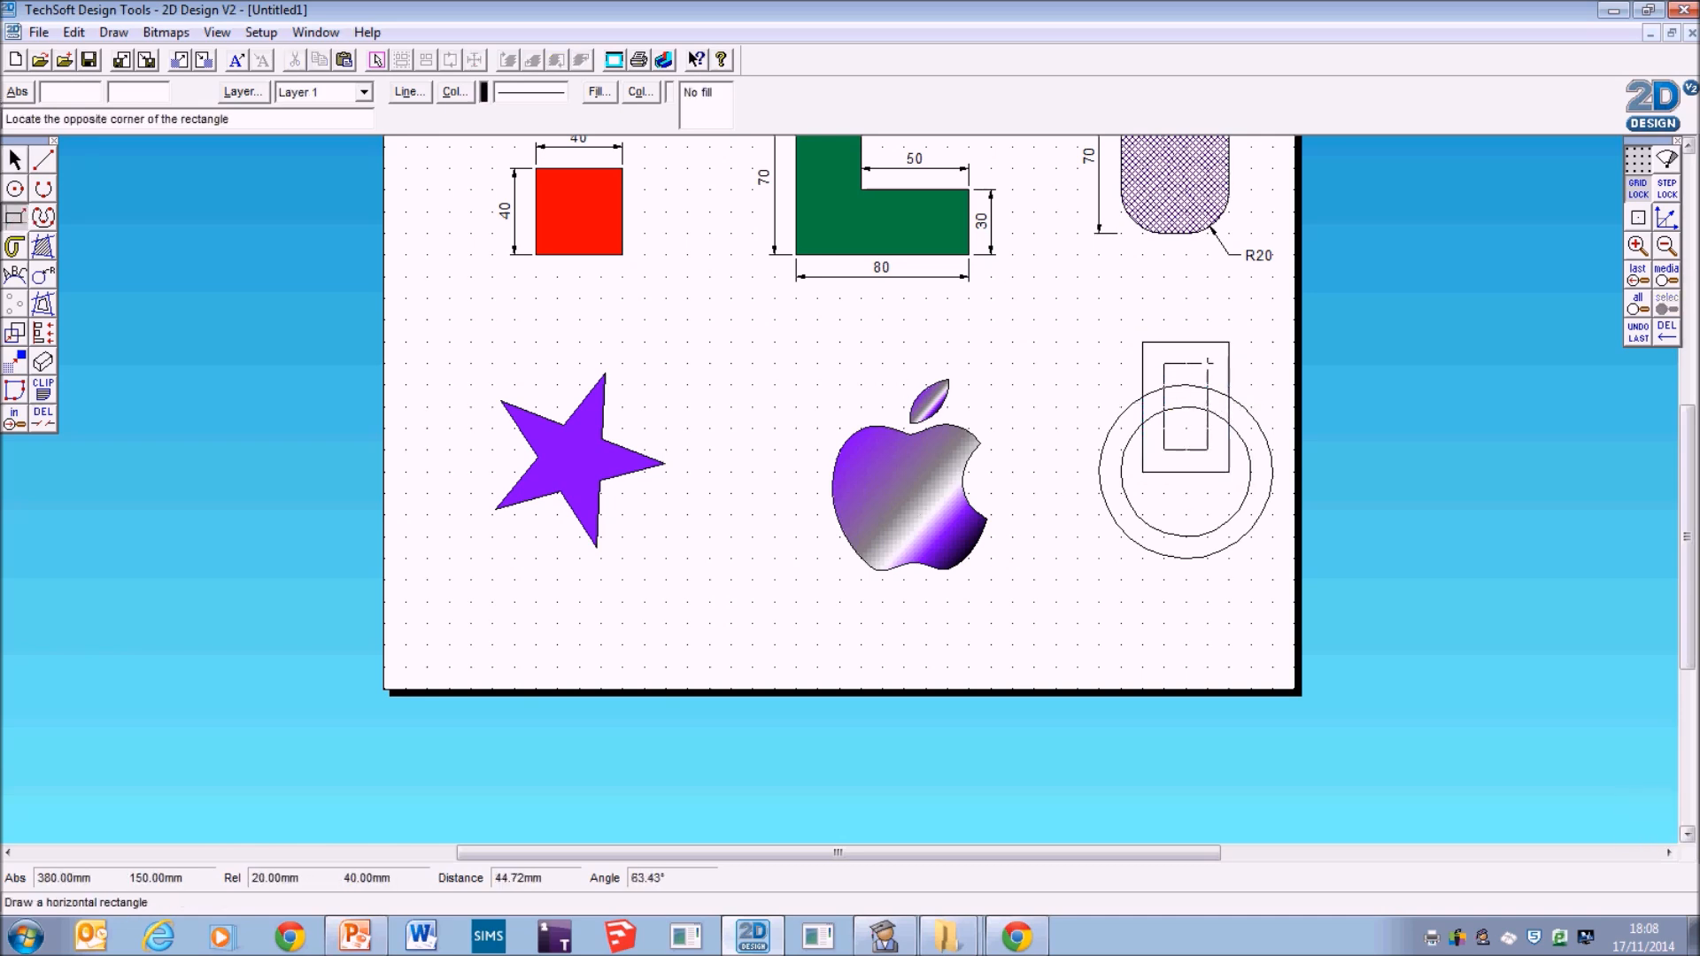
{"action": "left_click", "coordinate": [1209, 362]}
Trim the larger rectangle and the circle arcs between its sides with Delete Part, leaving an open ring around the small bar.
{"action": "left_click", "coordinate": [43, 416]}
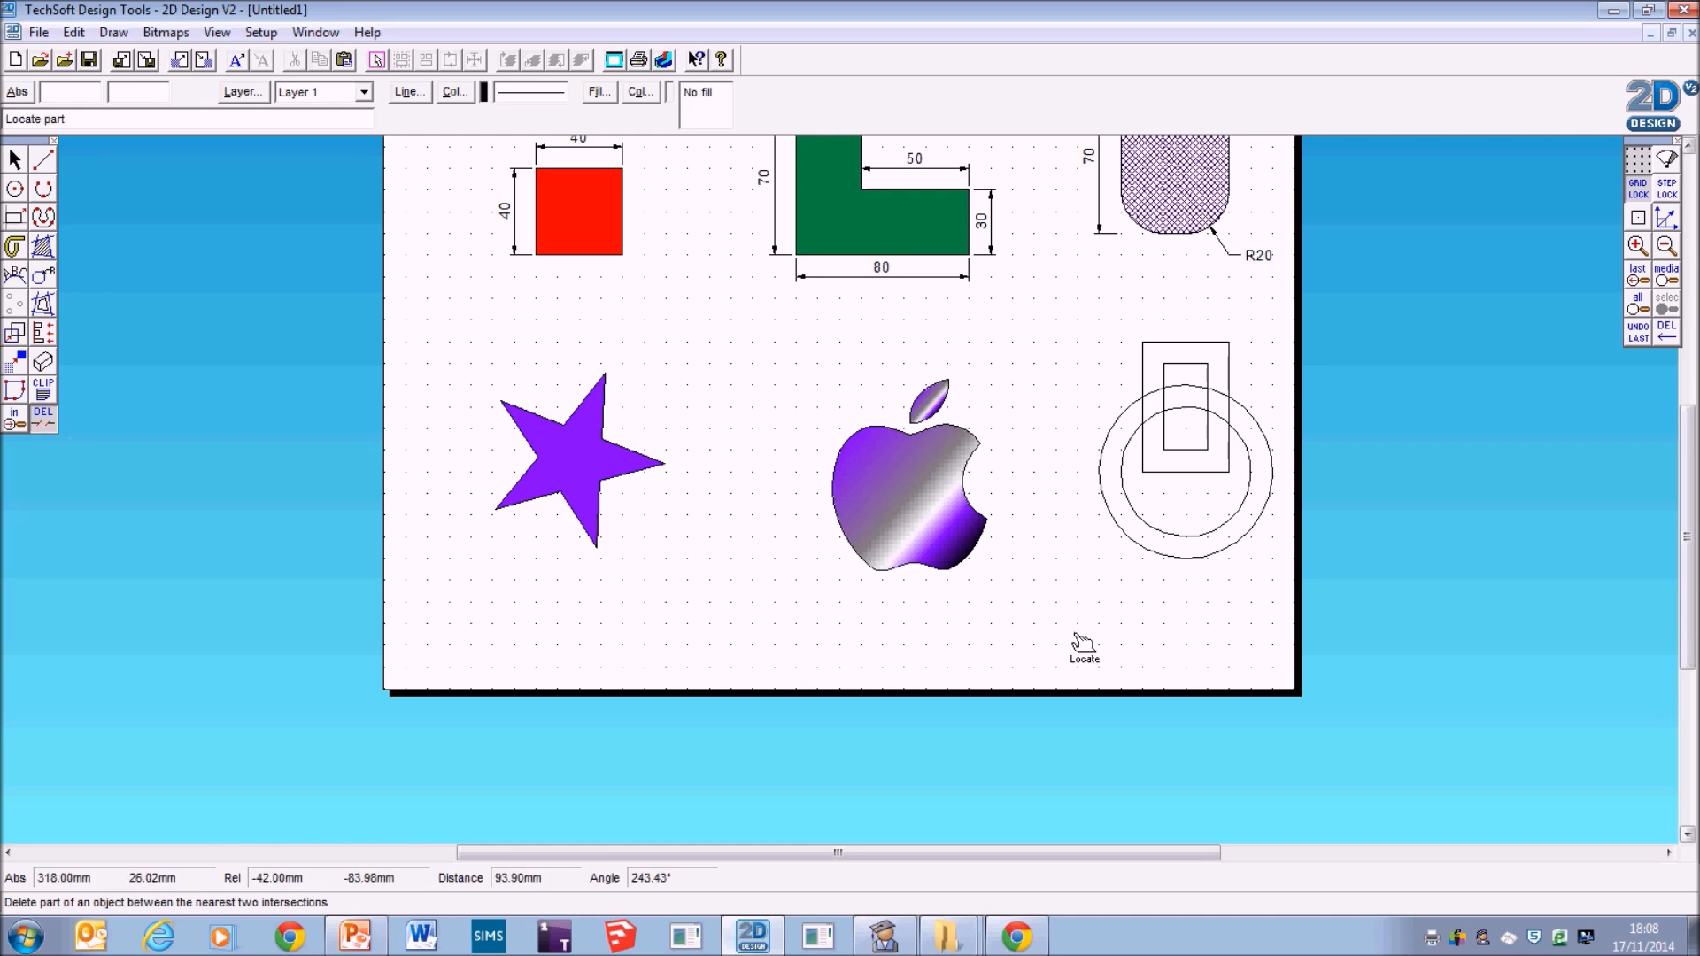
{"action": "left_click", "coordinate": [1154, 418]}
{"action": "left_click", "coordinate": [1151, 400]}
{"action": "left_click", "coordinate": [1145, 365]}
{"action": "left_click", "coordinate": [1161, 337]}
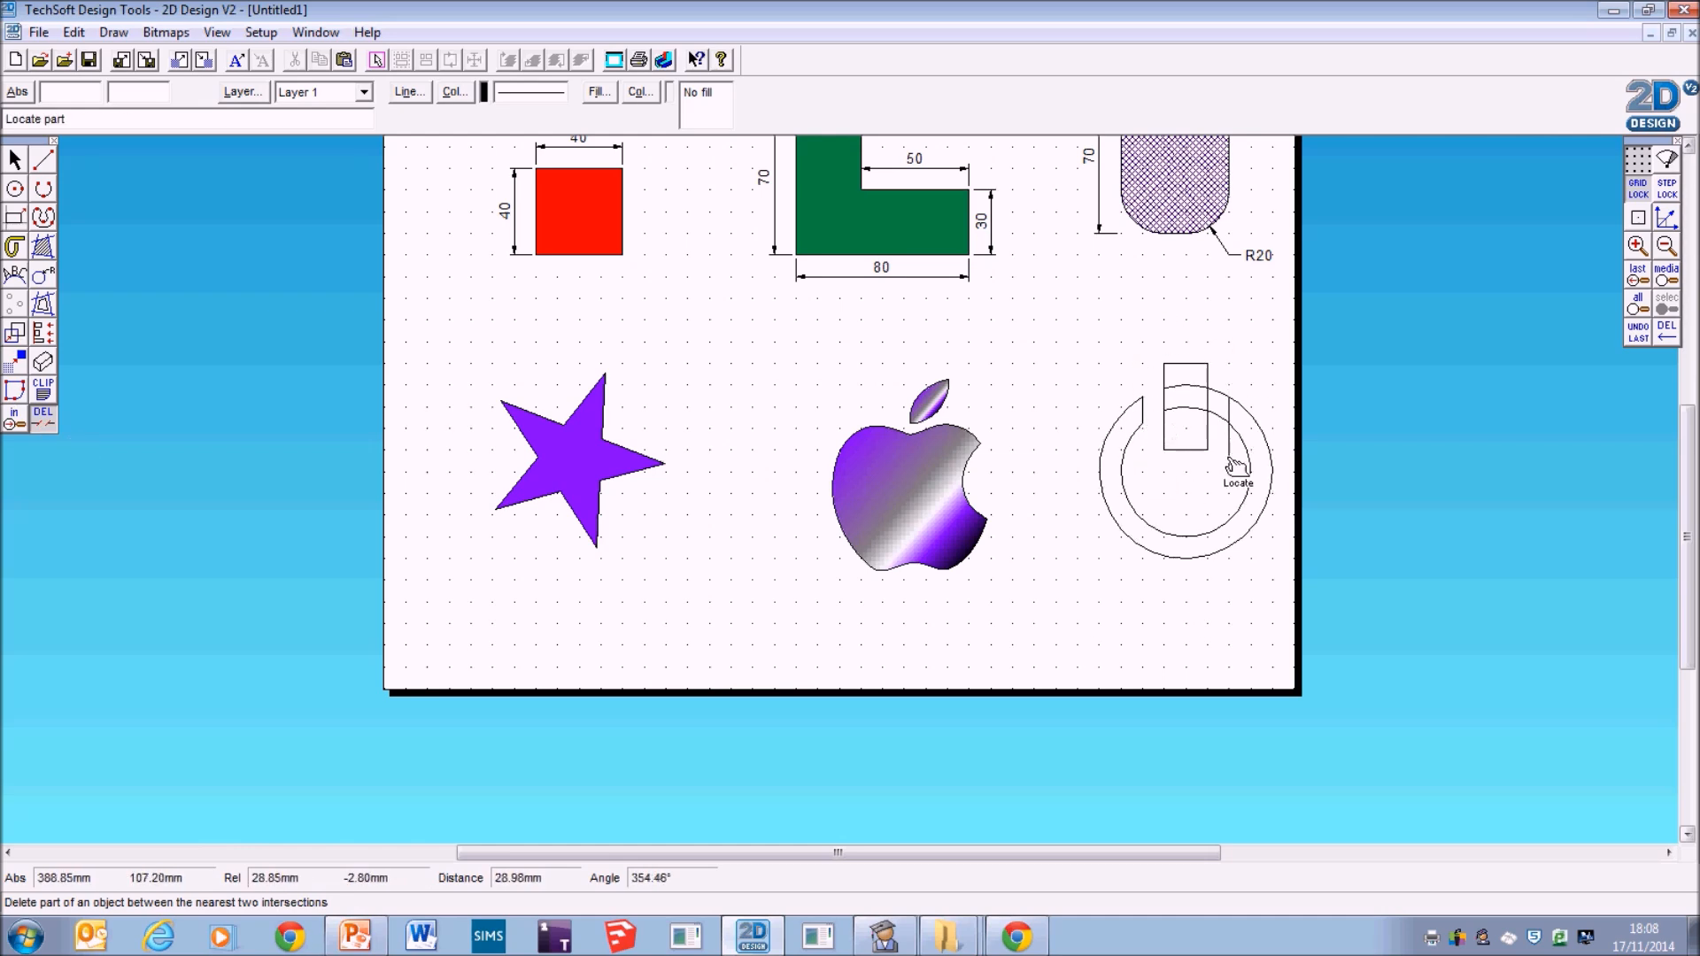
{"action": "left_click", "coordinate": [1222, 397]}
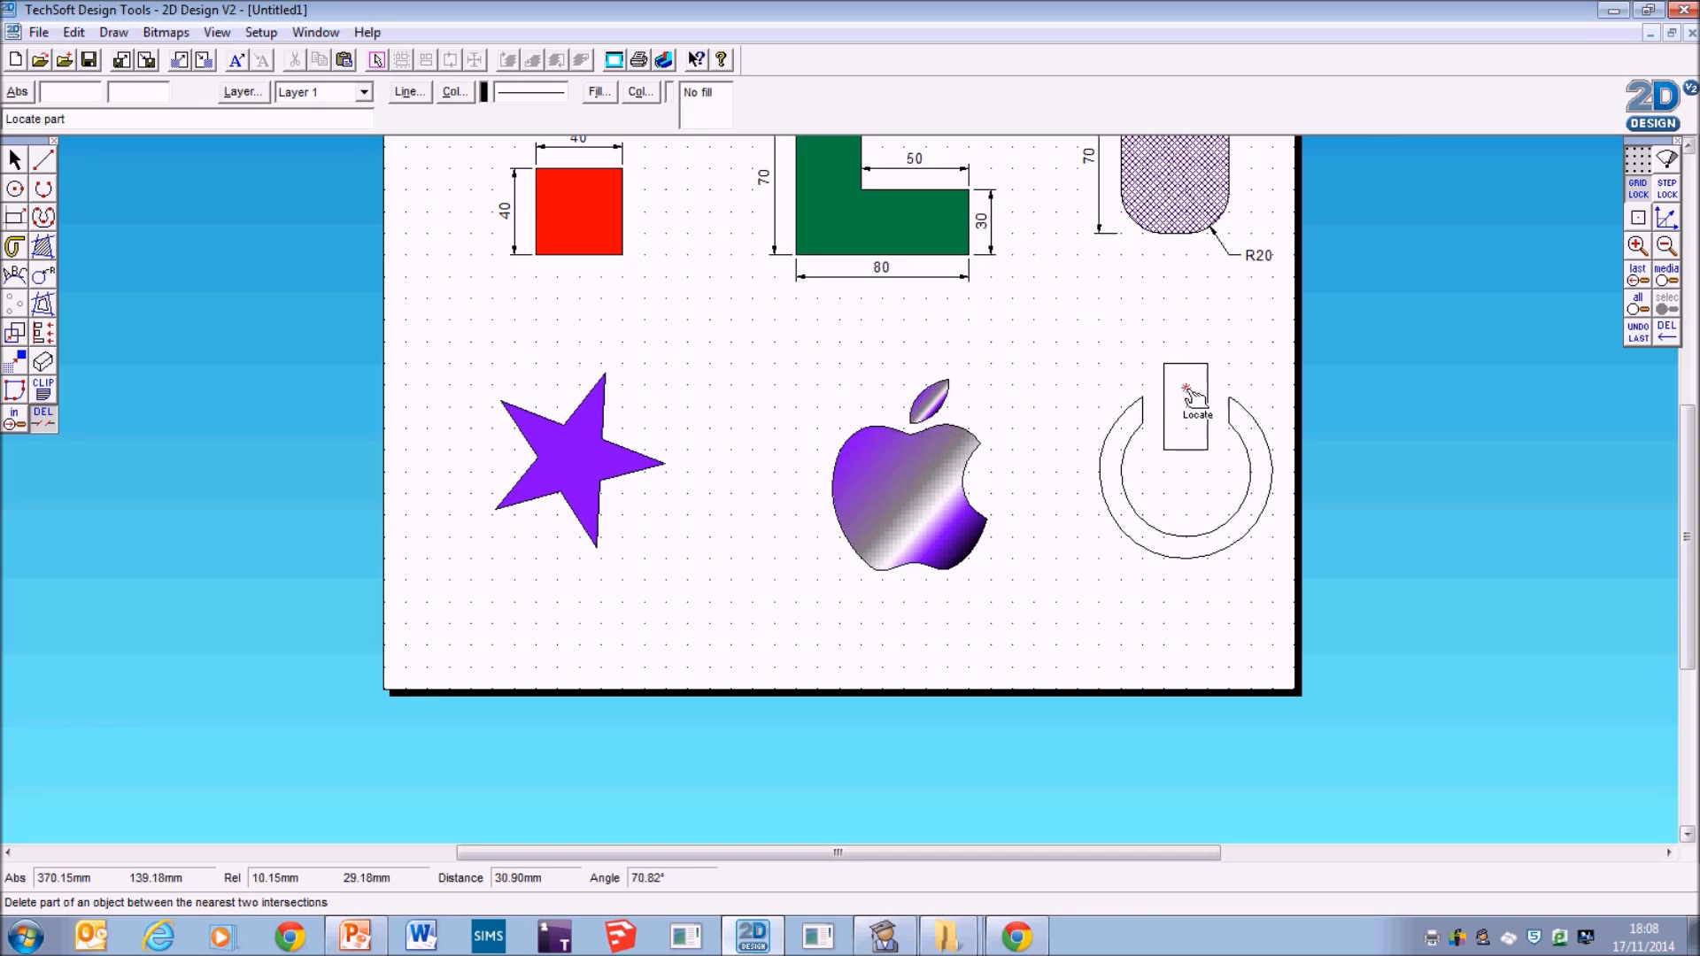
Boundary-fill the power symbol's bar and ring with the same purple, grey and white gradient, without islands.
{"action": "left_click", "coordinate": [44, 250]}
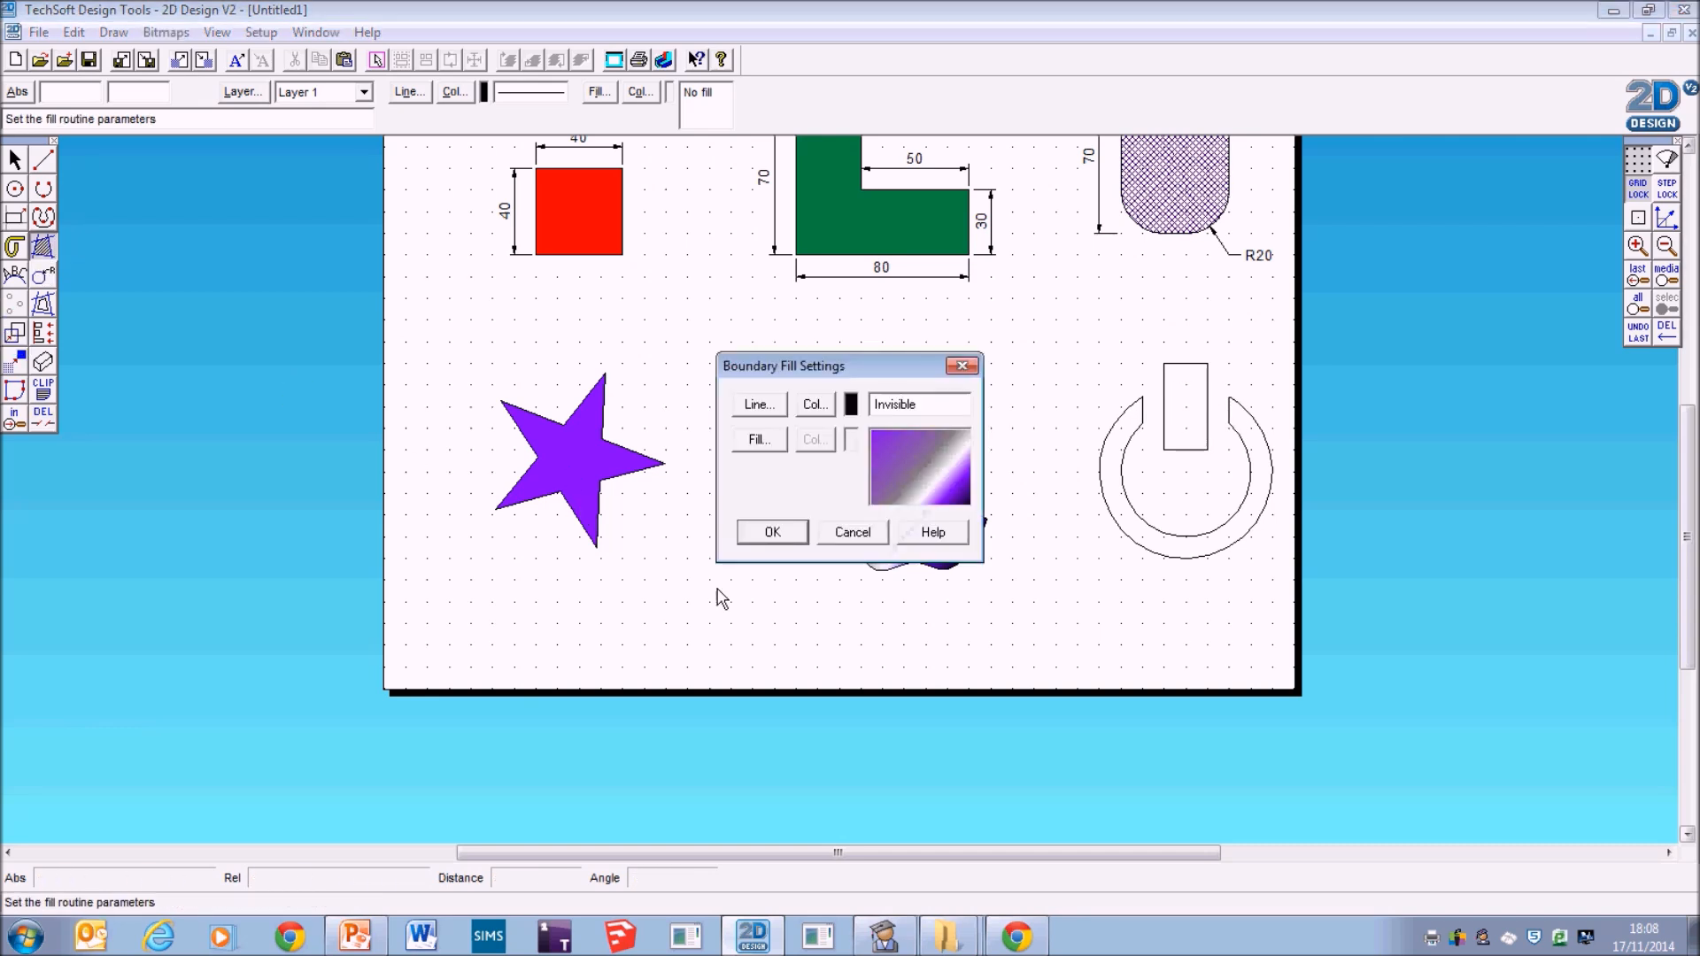
{"action": "left_click", "coordinate": [767, 532]}
{"action": "left_click", "coordinate": [1208, 448]}
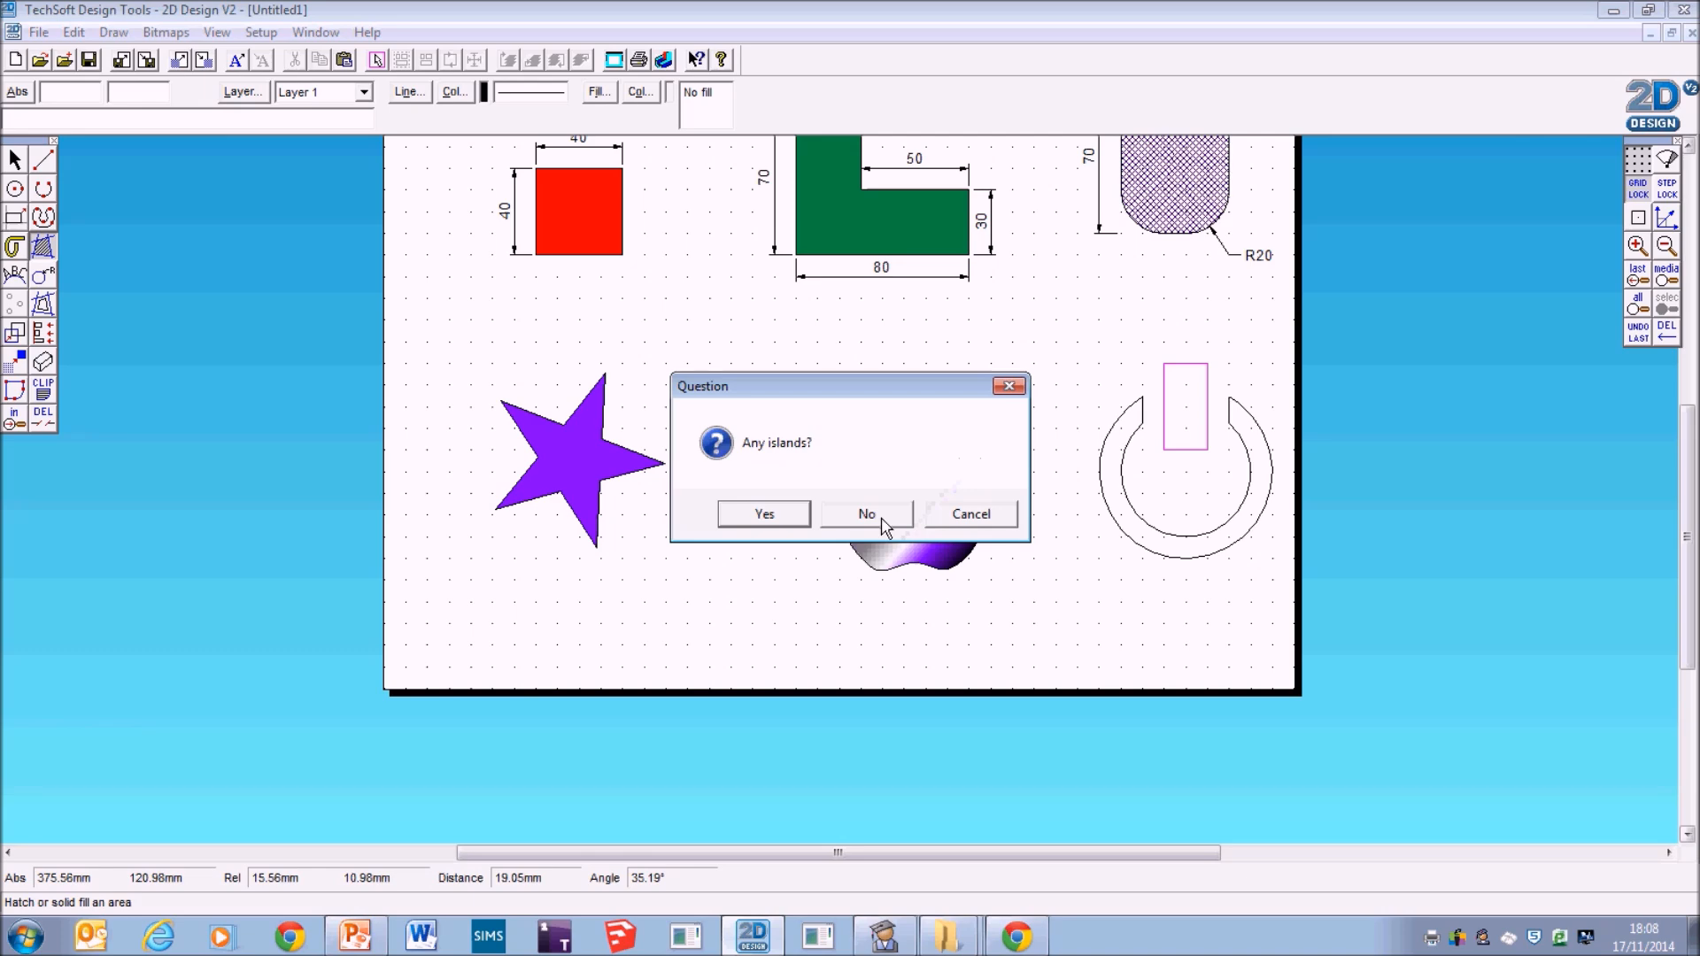
{"action": "left_click", "coordinate": [872, 513]}
{"action": "left_click", "coordinate": [1113, 493]}
{"action": "left_click", "coordinate": [867, 513]}
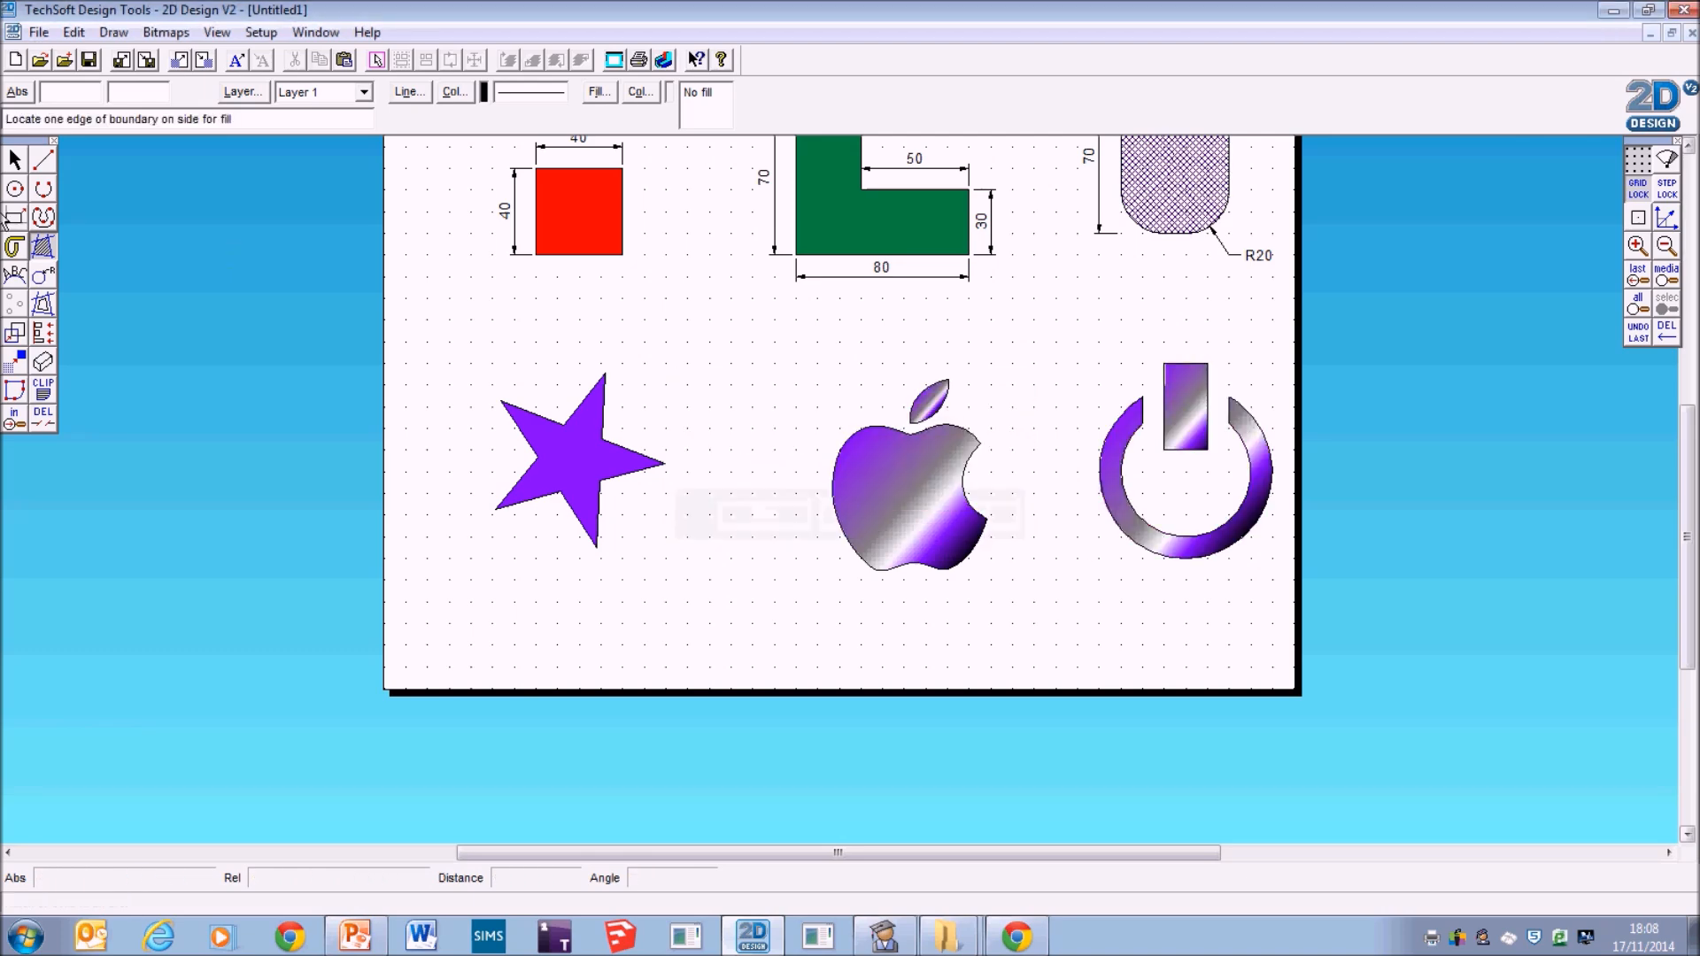
{"action": "right_click", "coordinate": [1108, 378]}
{"action": "left_click", "coordinate": [751, 942]}
{"action": "left_click", "coordinate": [751, 943]}
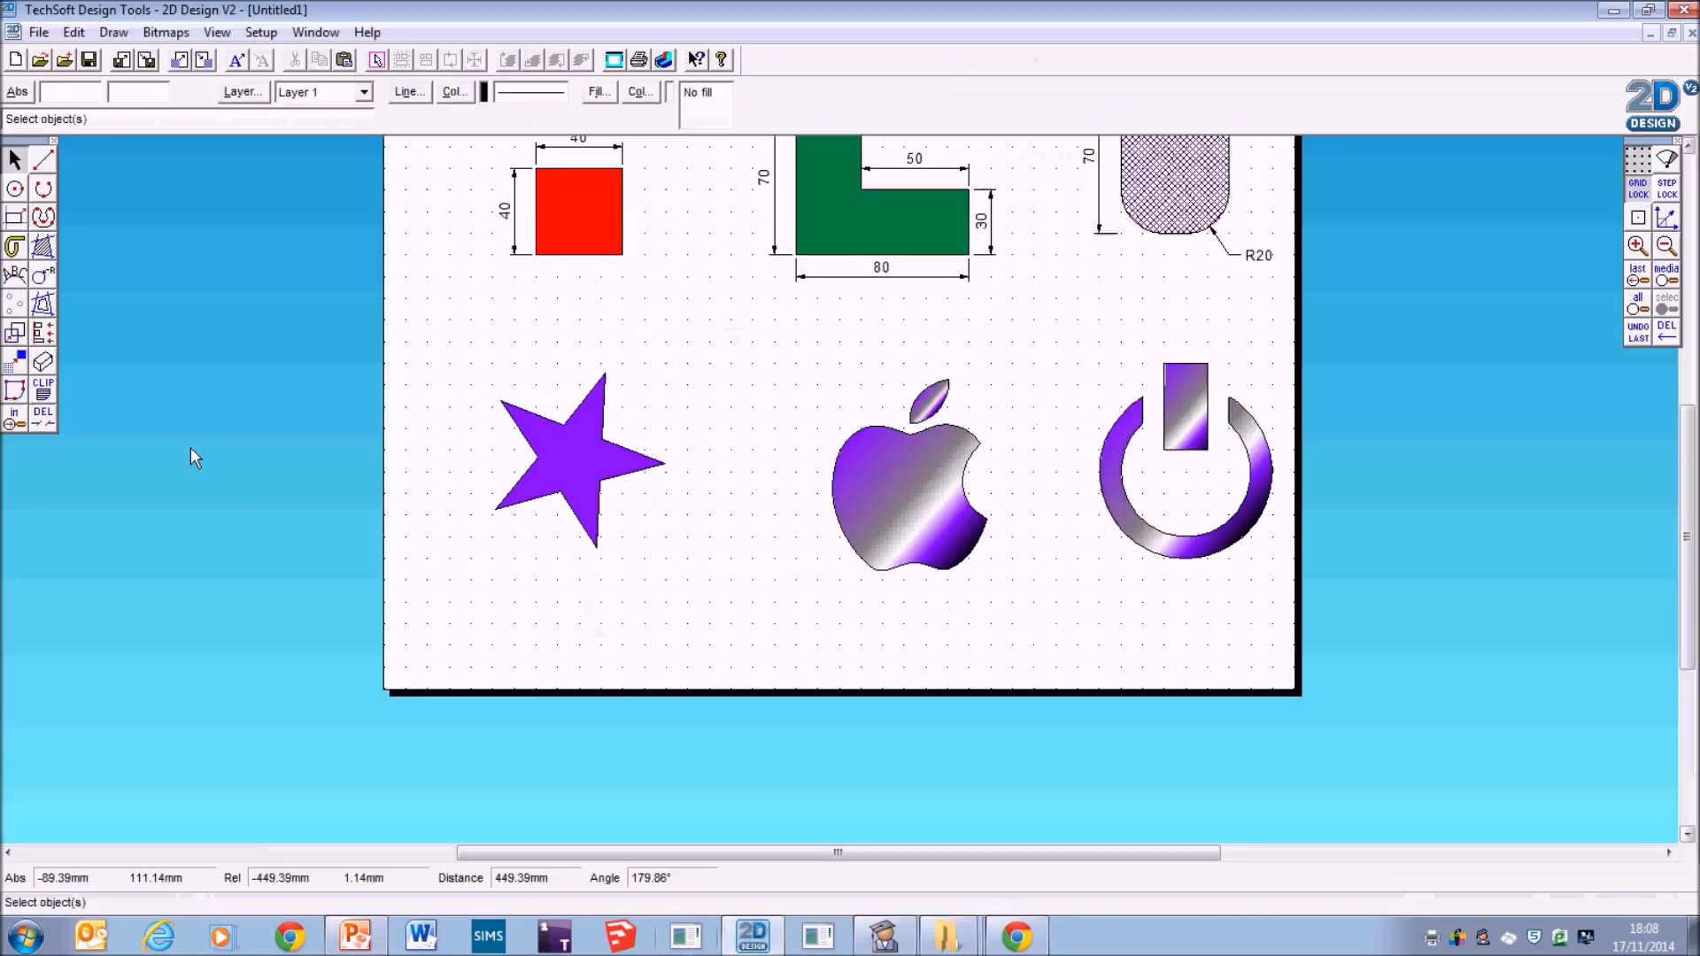
Draw a circle of about 42 mm radius above the gap between the star and the apple.
{"action": "left_click", "coordinate": [14, 188]}
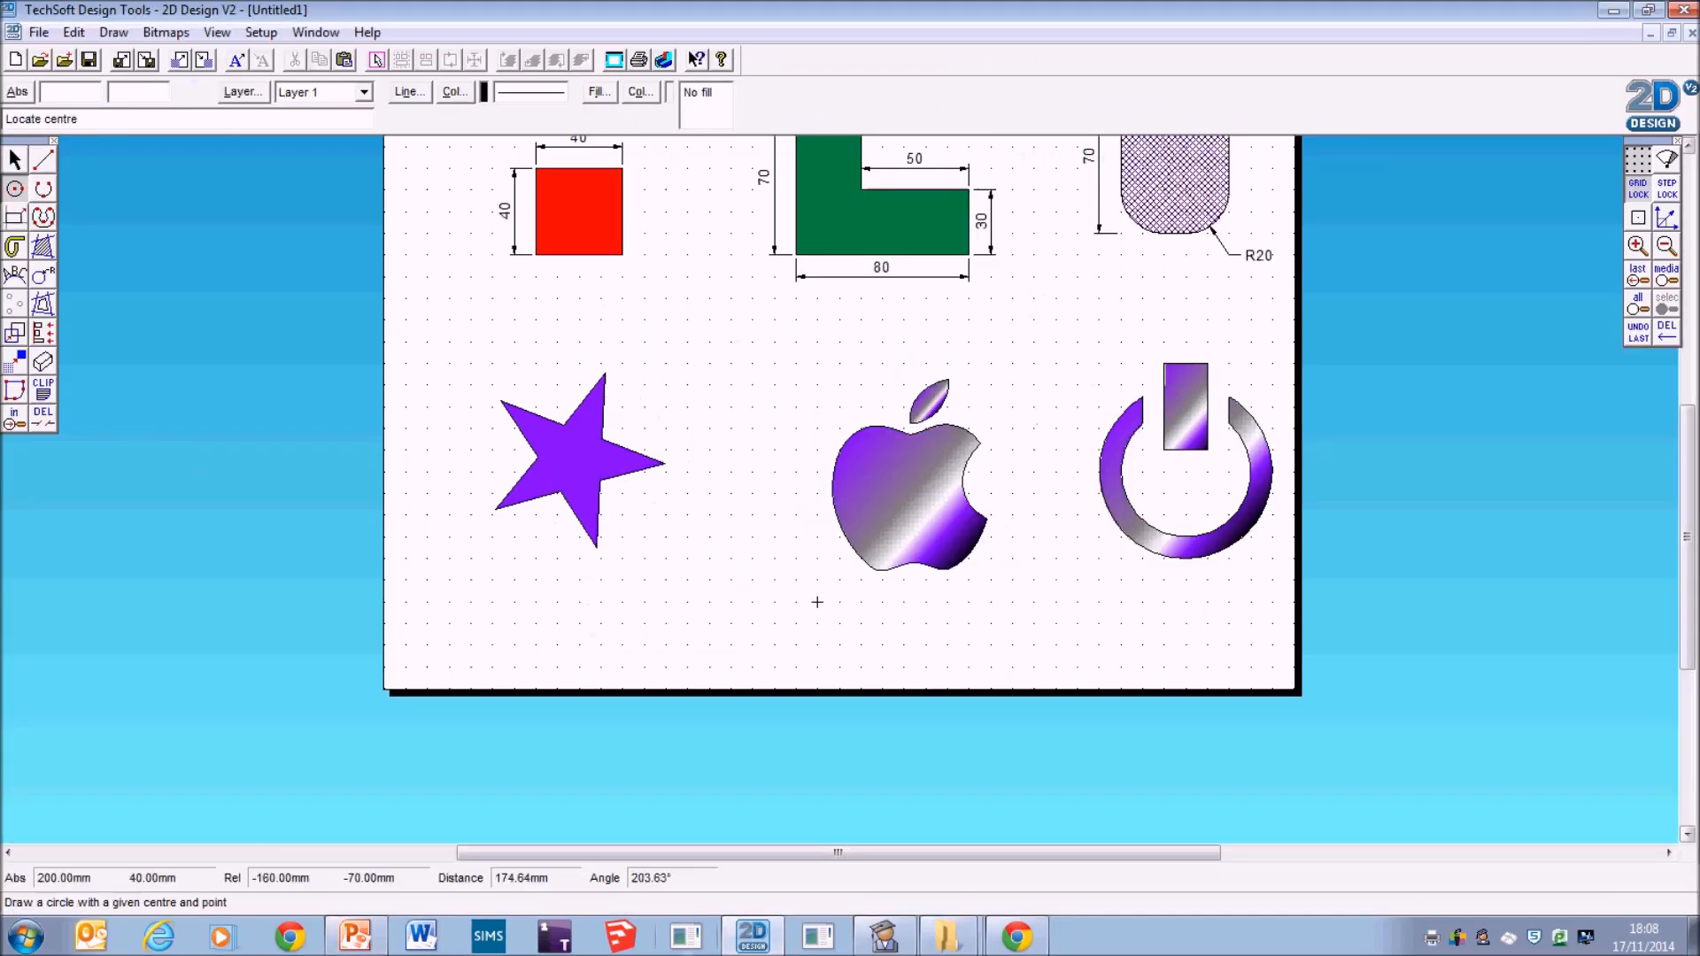
{"action": "left_click", "coordinate": [752, 385]}
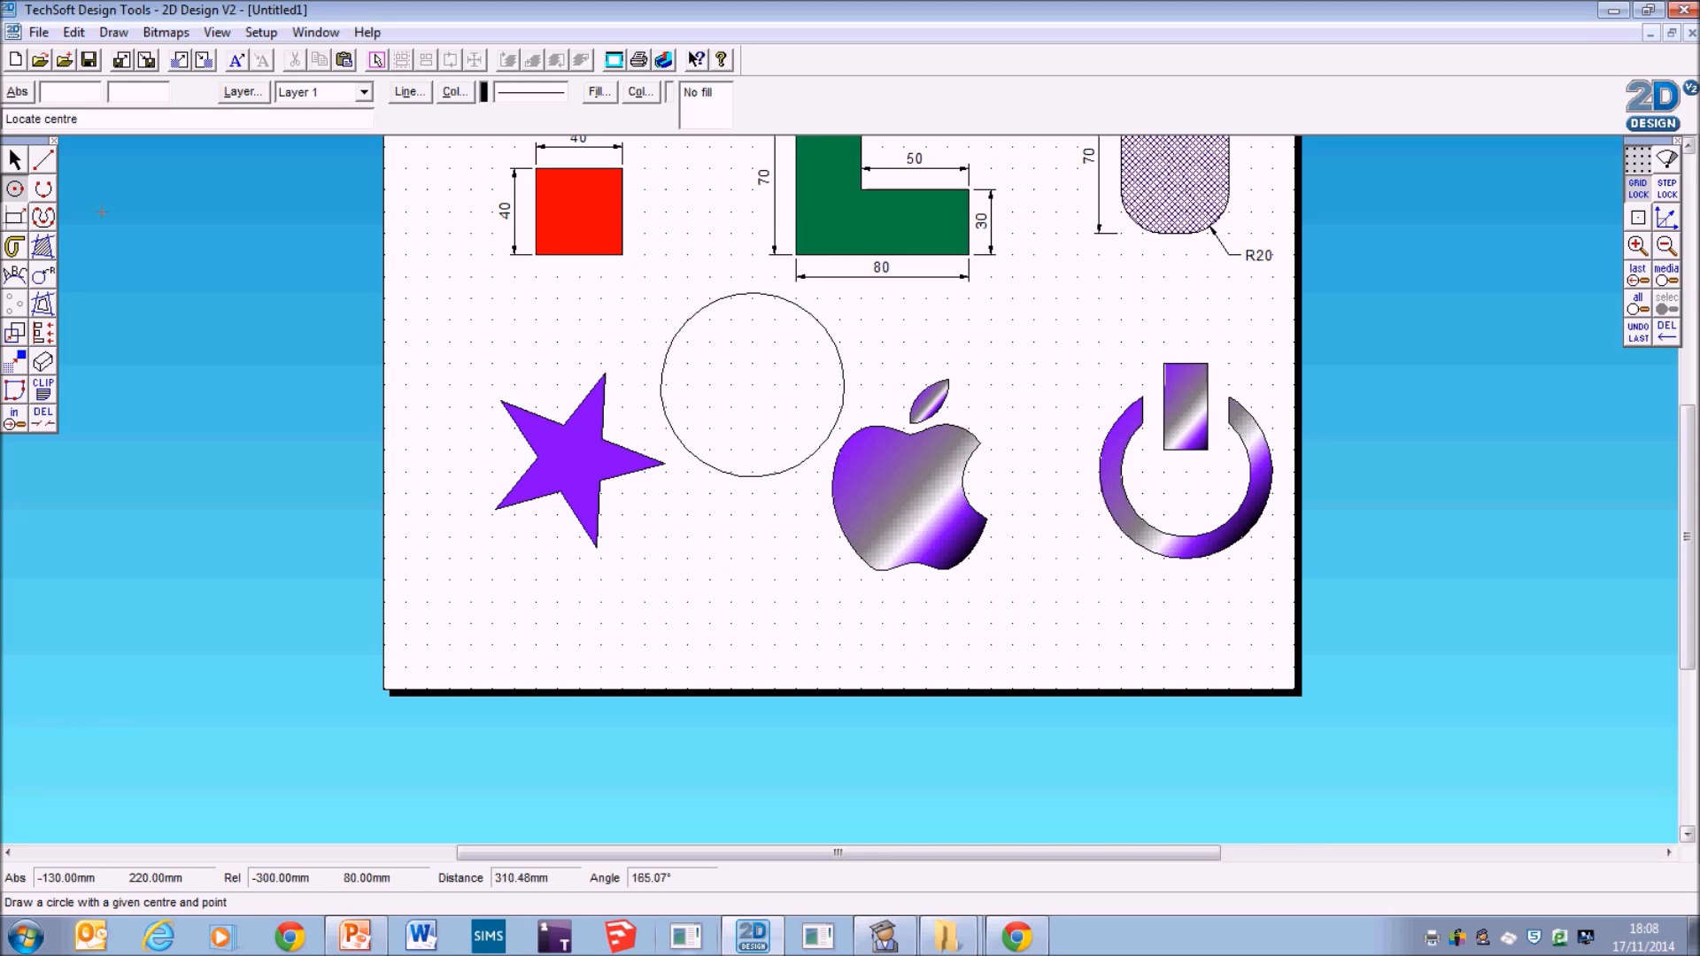
Draw a circle of about 14 mm radius in the upper-left part of the large circle.
{"action": "left_click", "coordinate": [739, 359]}
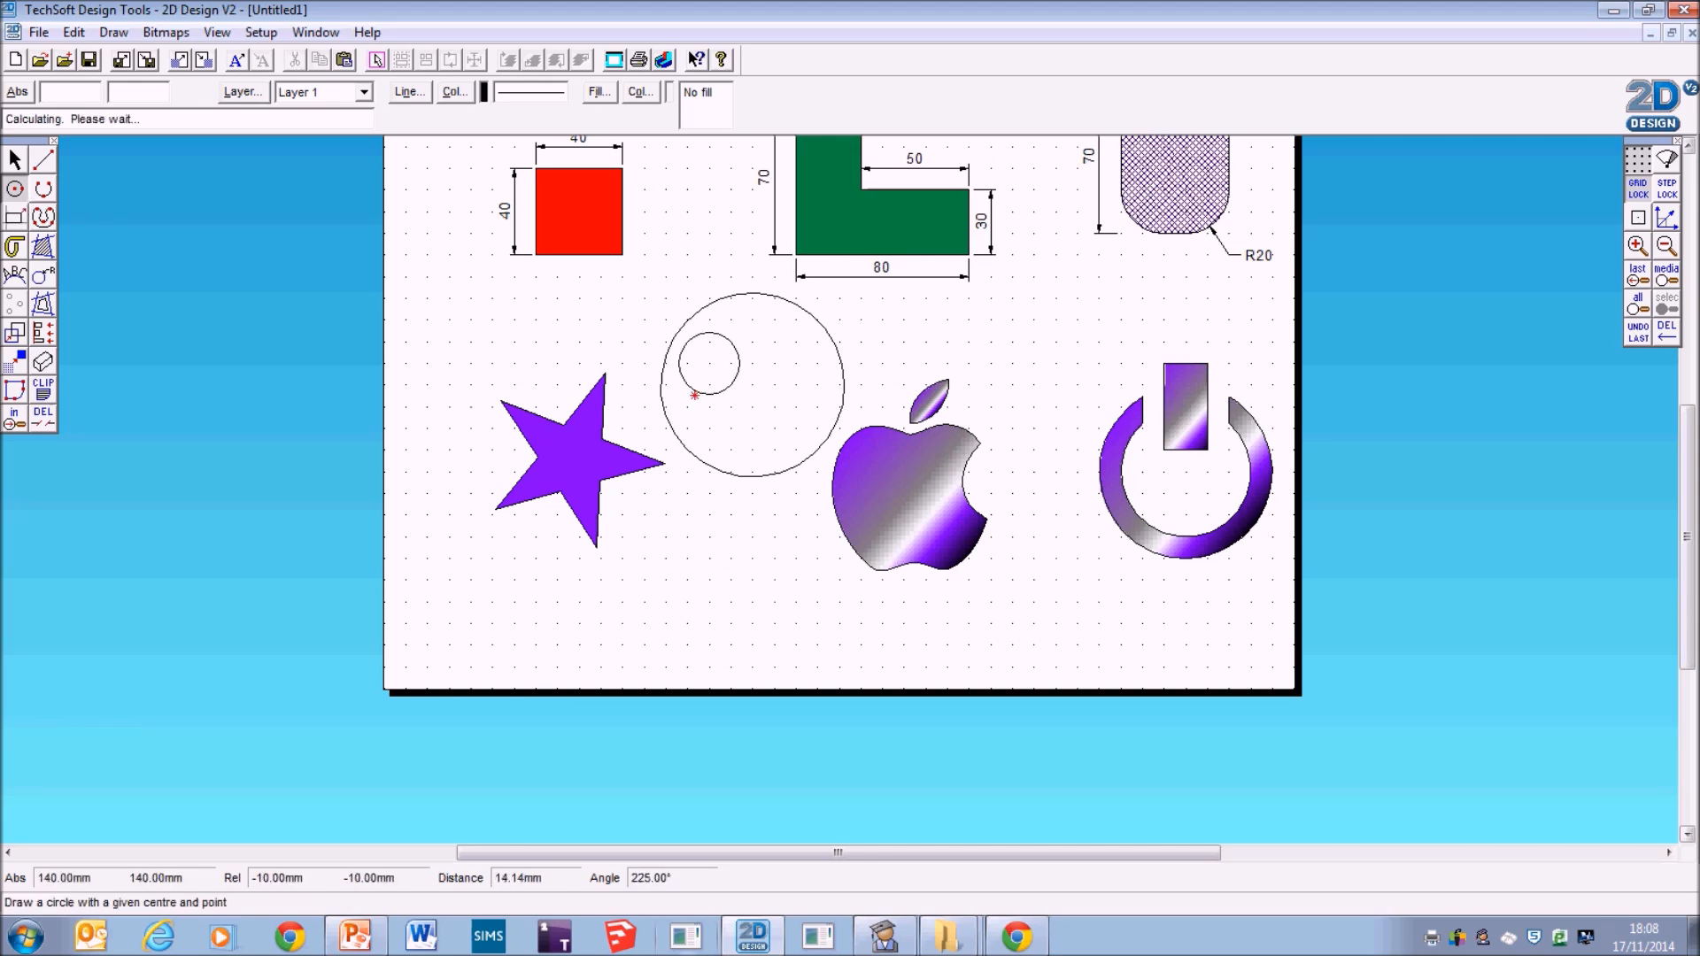
{"action": "left_click", "coordinate": [1637, 246]}
{"action": "left_click", "coordinate": [1637, 245]}
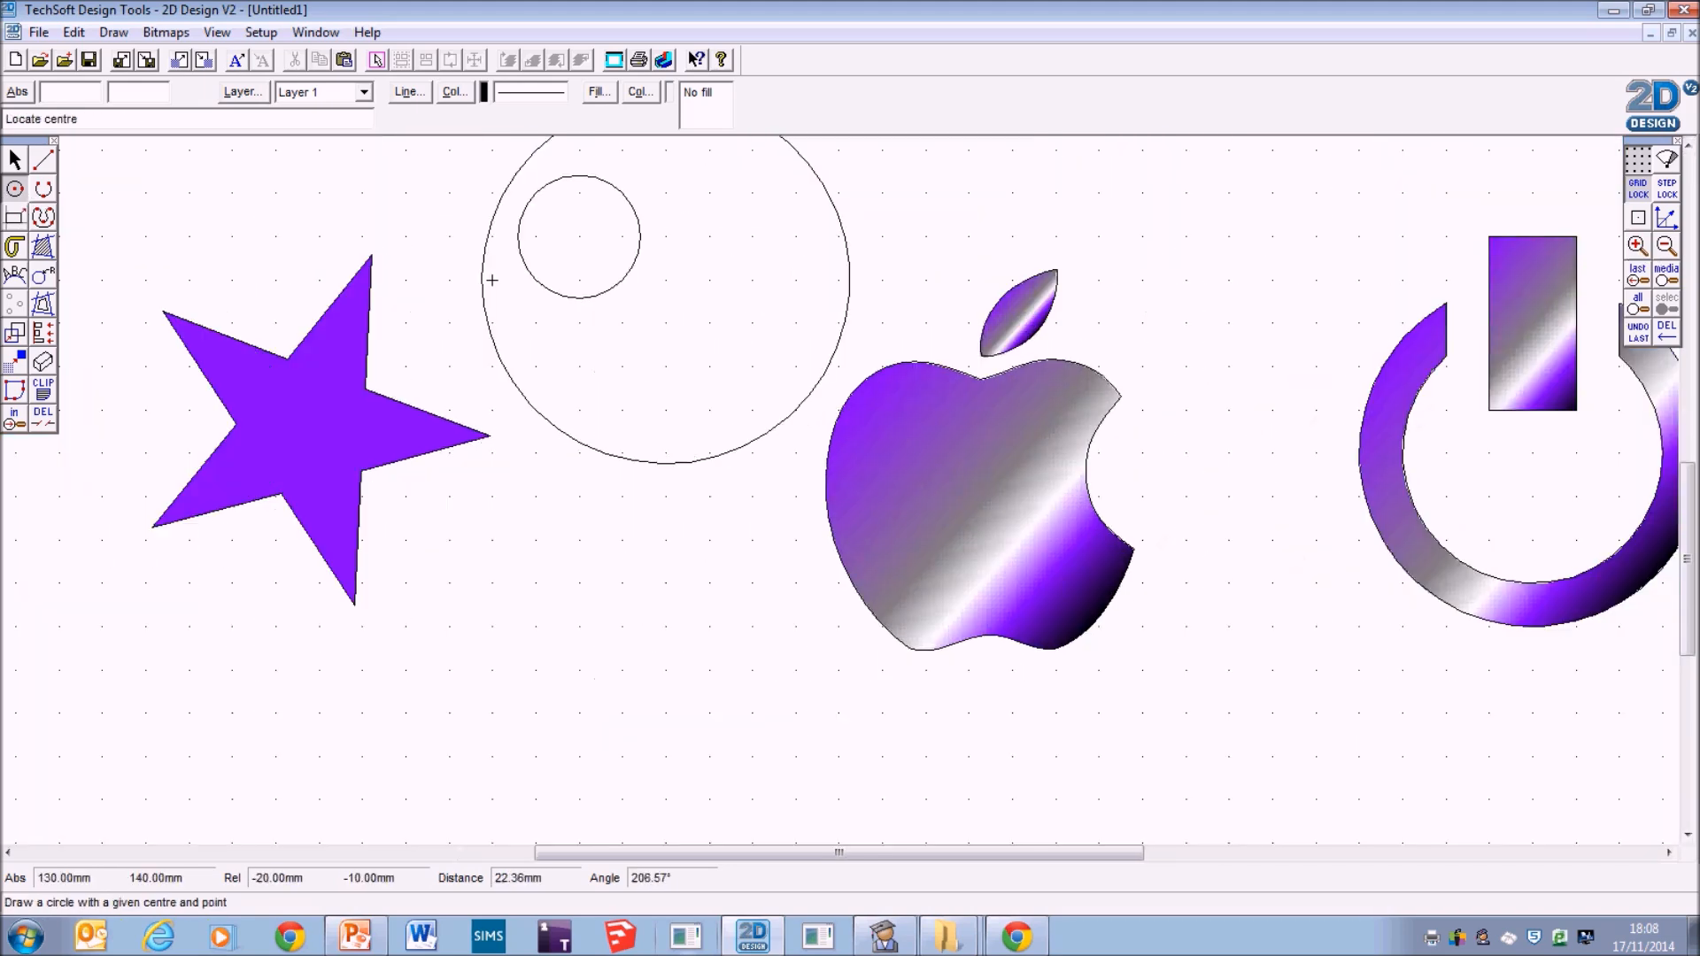
Narrow the small circle into a tall oval eye and place a matching copy beside it on the face.
{"action": "key", "text": "Escape"}
{"action": "left_click", "coordinate": [586, 301]}
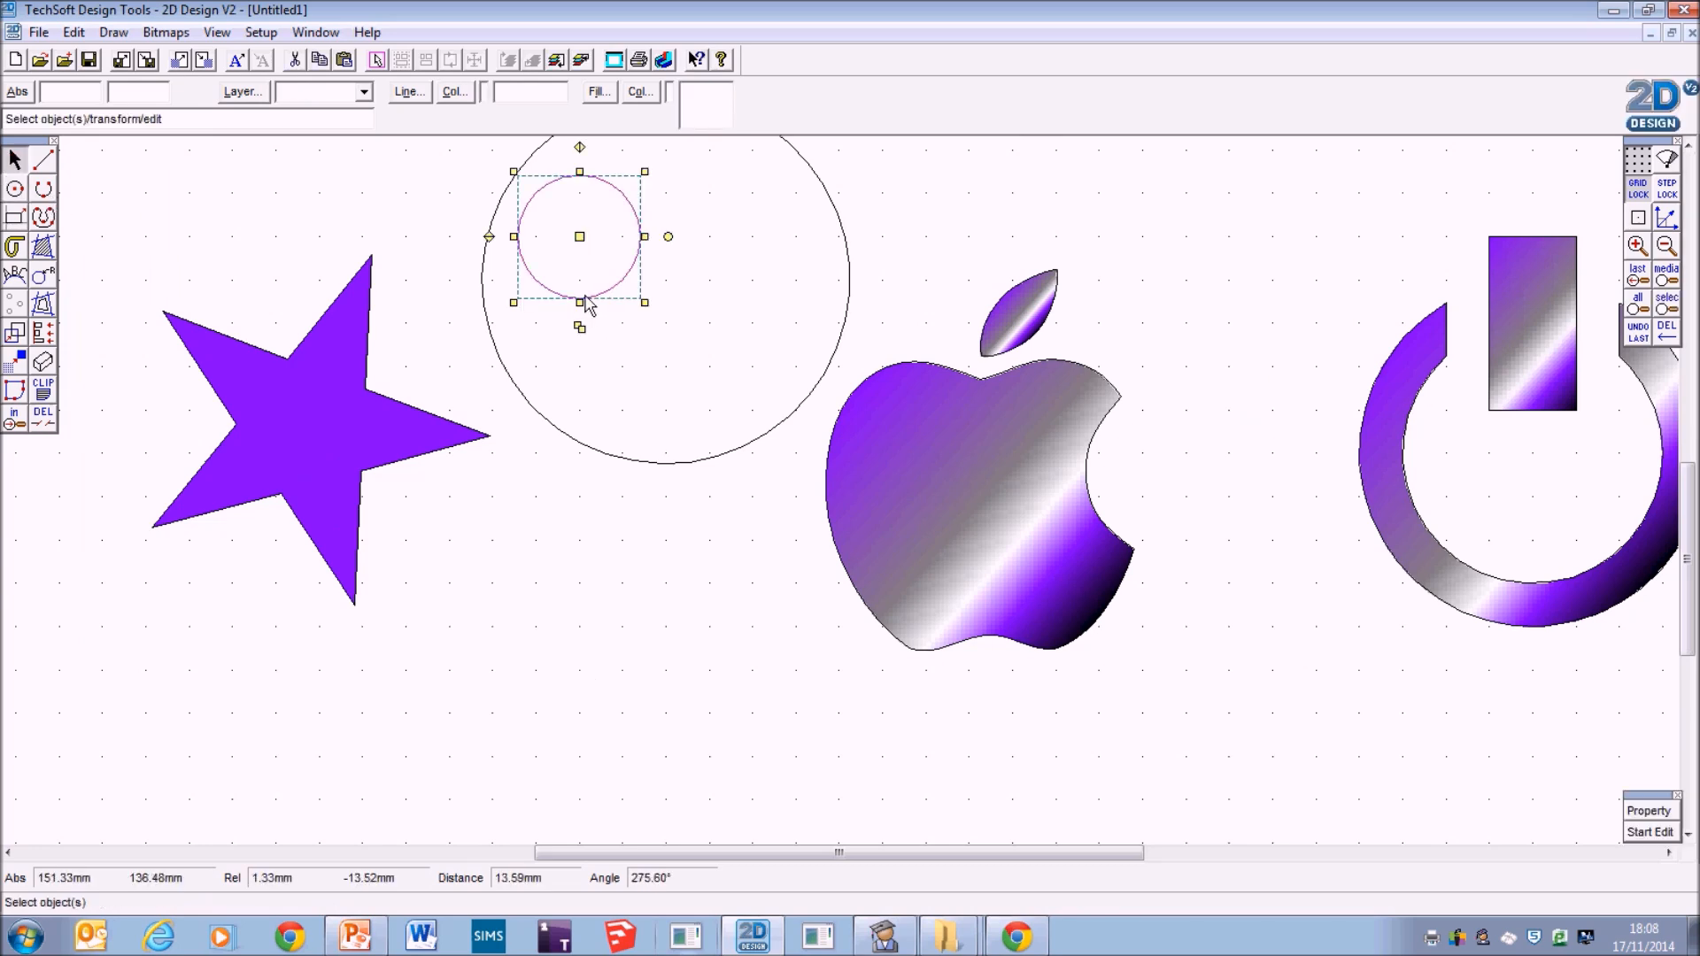
{"action": "left_click_drag", "start_coordinate": [555, 242], "coordinate": [698, 236]}
Draw a smiling mouth about 60 mm wide from two three-point arcs sharing end points, about 10 mm and 30 mm deep.
{"action": "left_click", "coordinate": [42, 189]}
{"action": "left_click", "coordinate": [536, 280]}
{"action": "left_click", "coordinate": [666, 322]}
{"action": "left_click", "coordinate": [796, 281]}
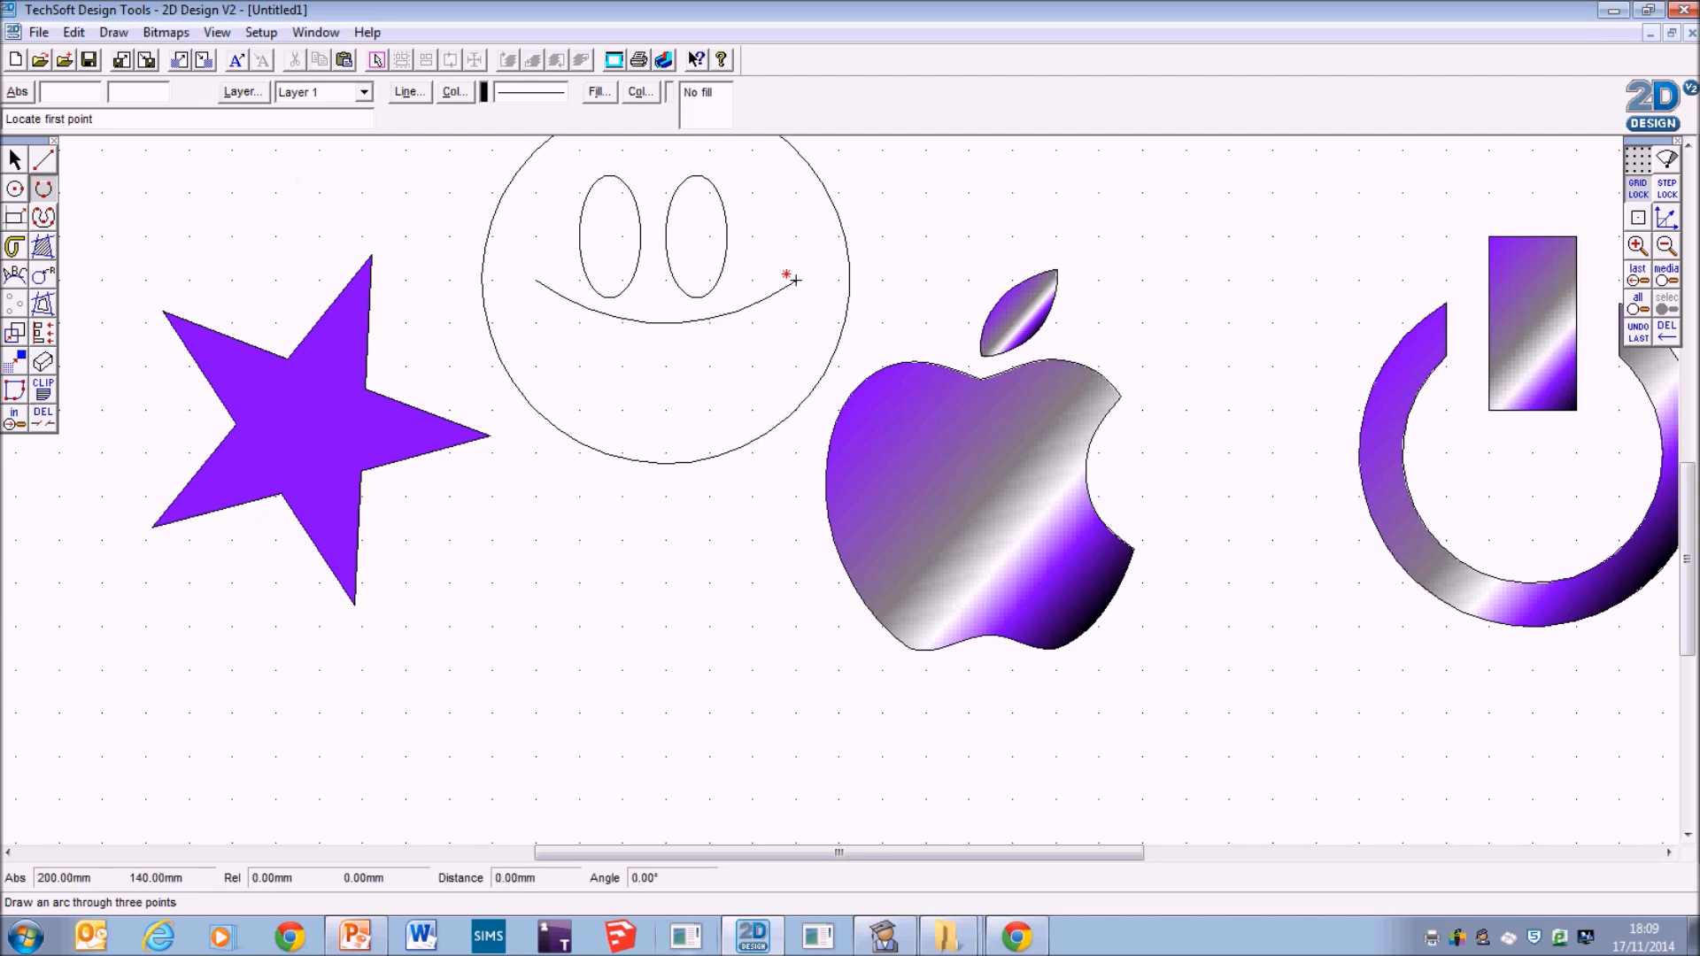
{"action": "left_click", "coordinate": [536, 280]}
{"action": "left_click", "coordinate": [666, 409]}
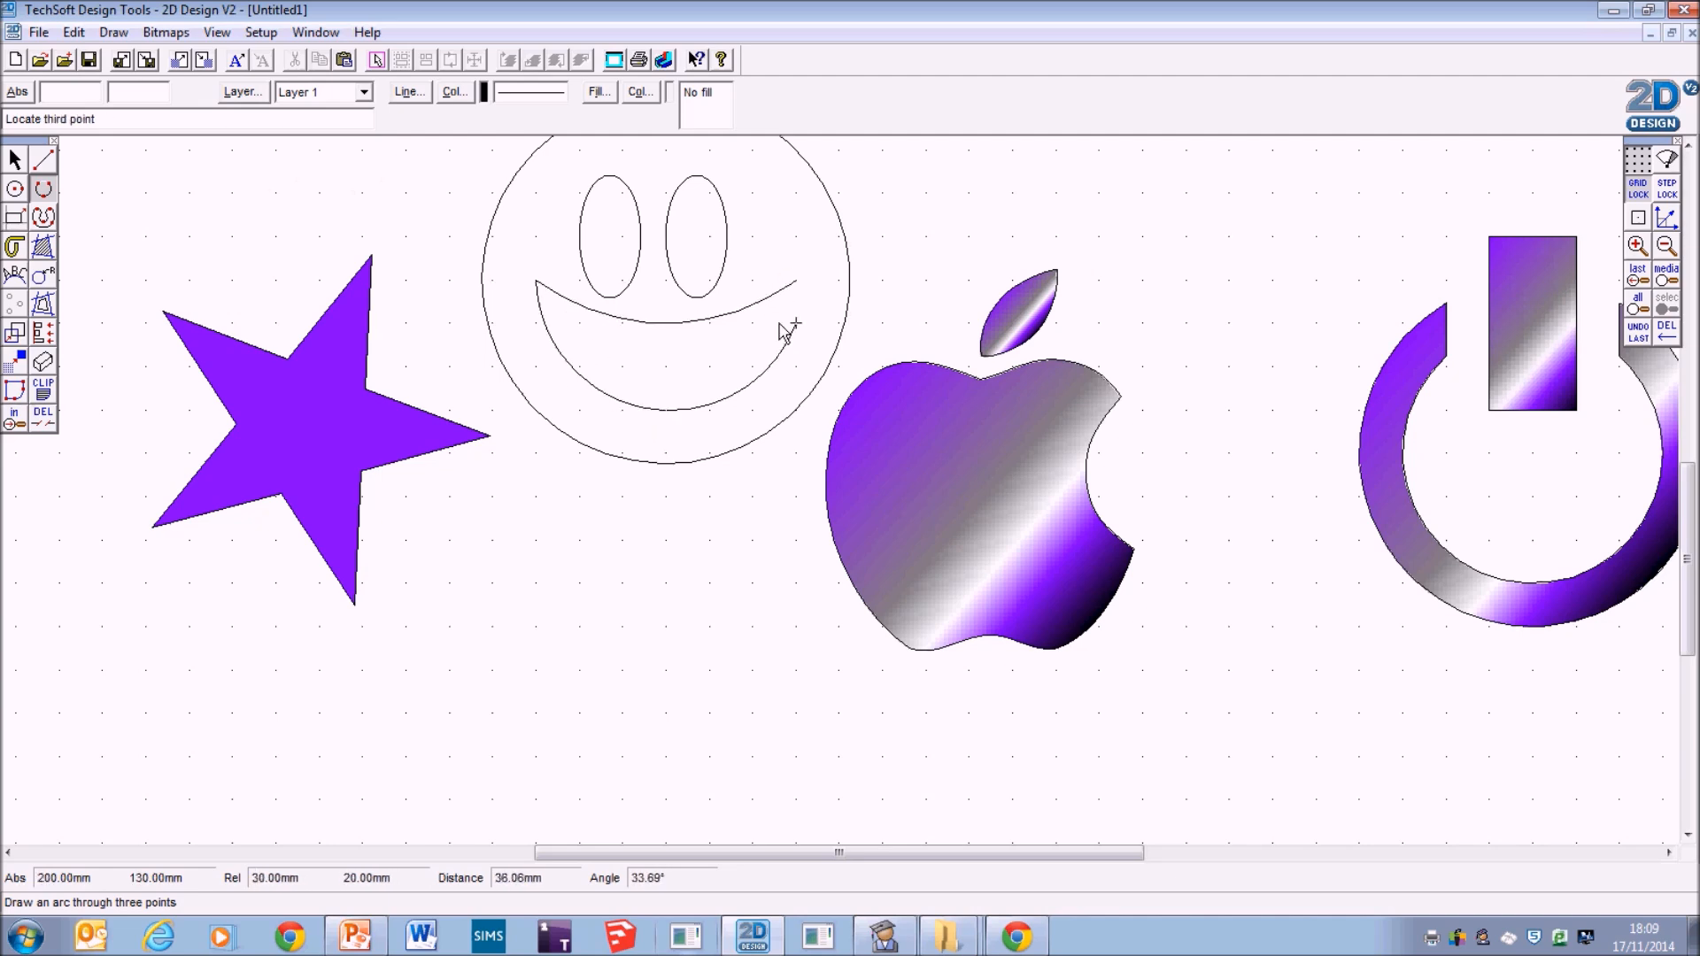
{"action": "left_click", "coordinate": [796, 281]}
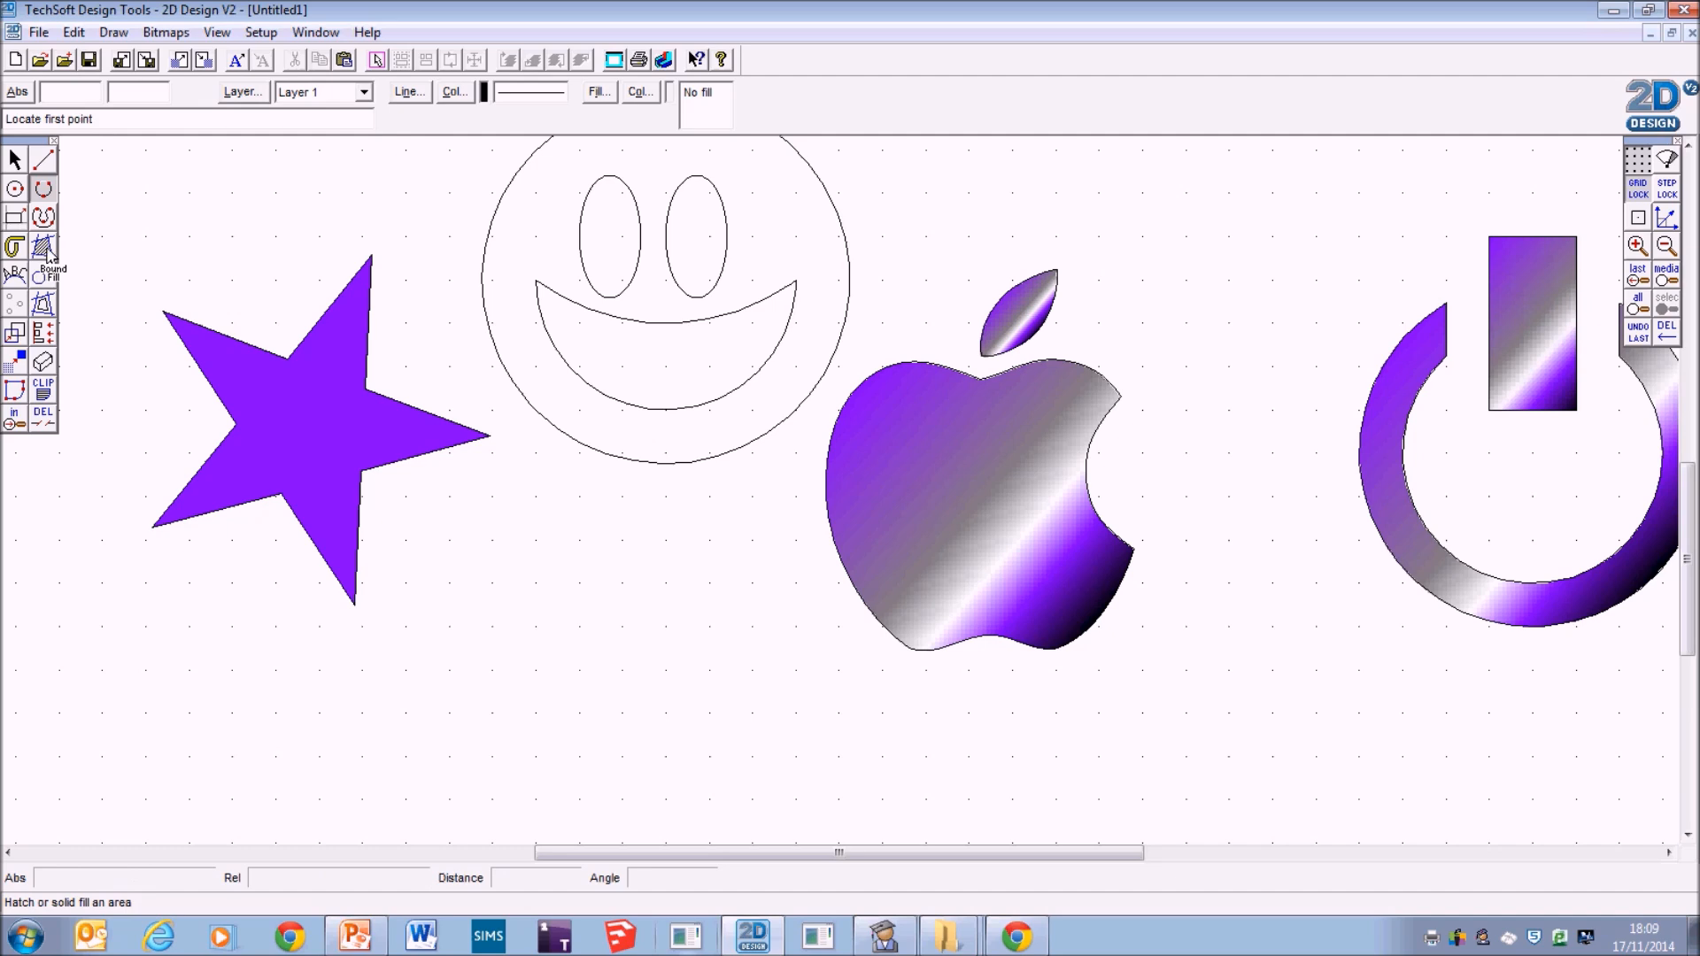
Set the boundary fill style to solid yellow.
{"action": "left_click", "coordinate": [45, 249]}
{"action": "left_click", "coordinate": [765, 440]}
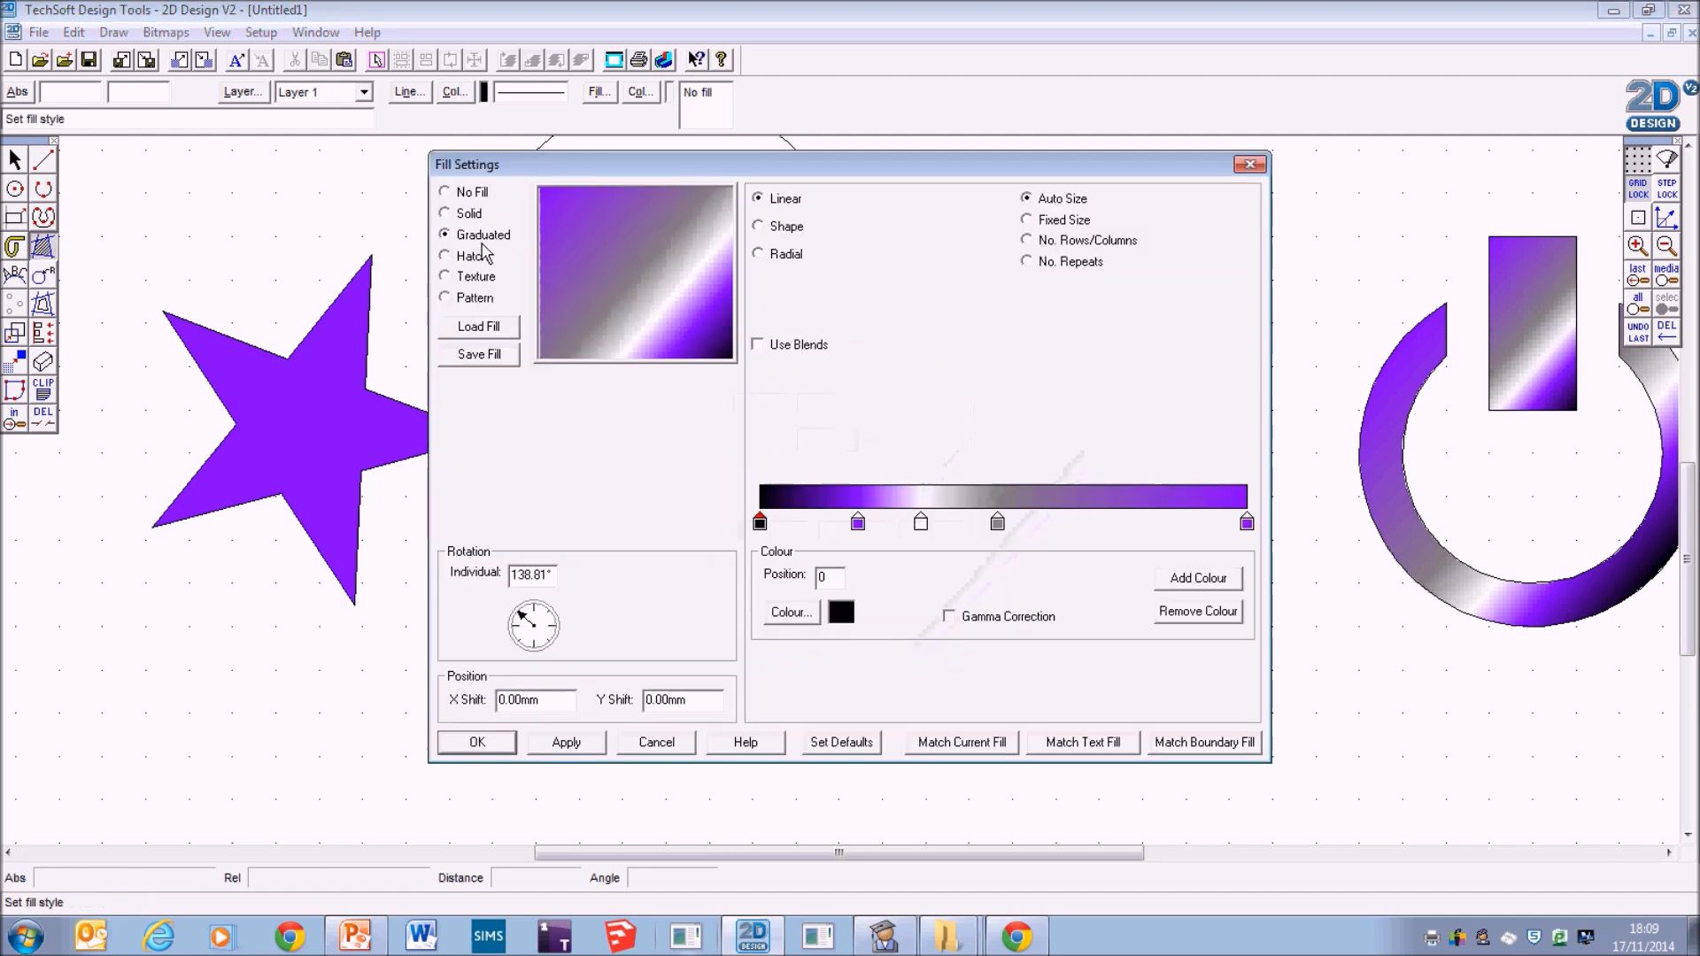
{"action": "left_click", "coordinate": [445, 214]}
{"action": "left_click", "coordinate": [473, 440]}
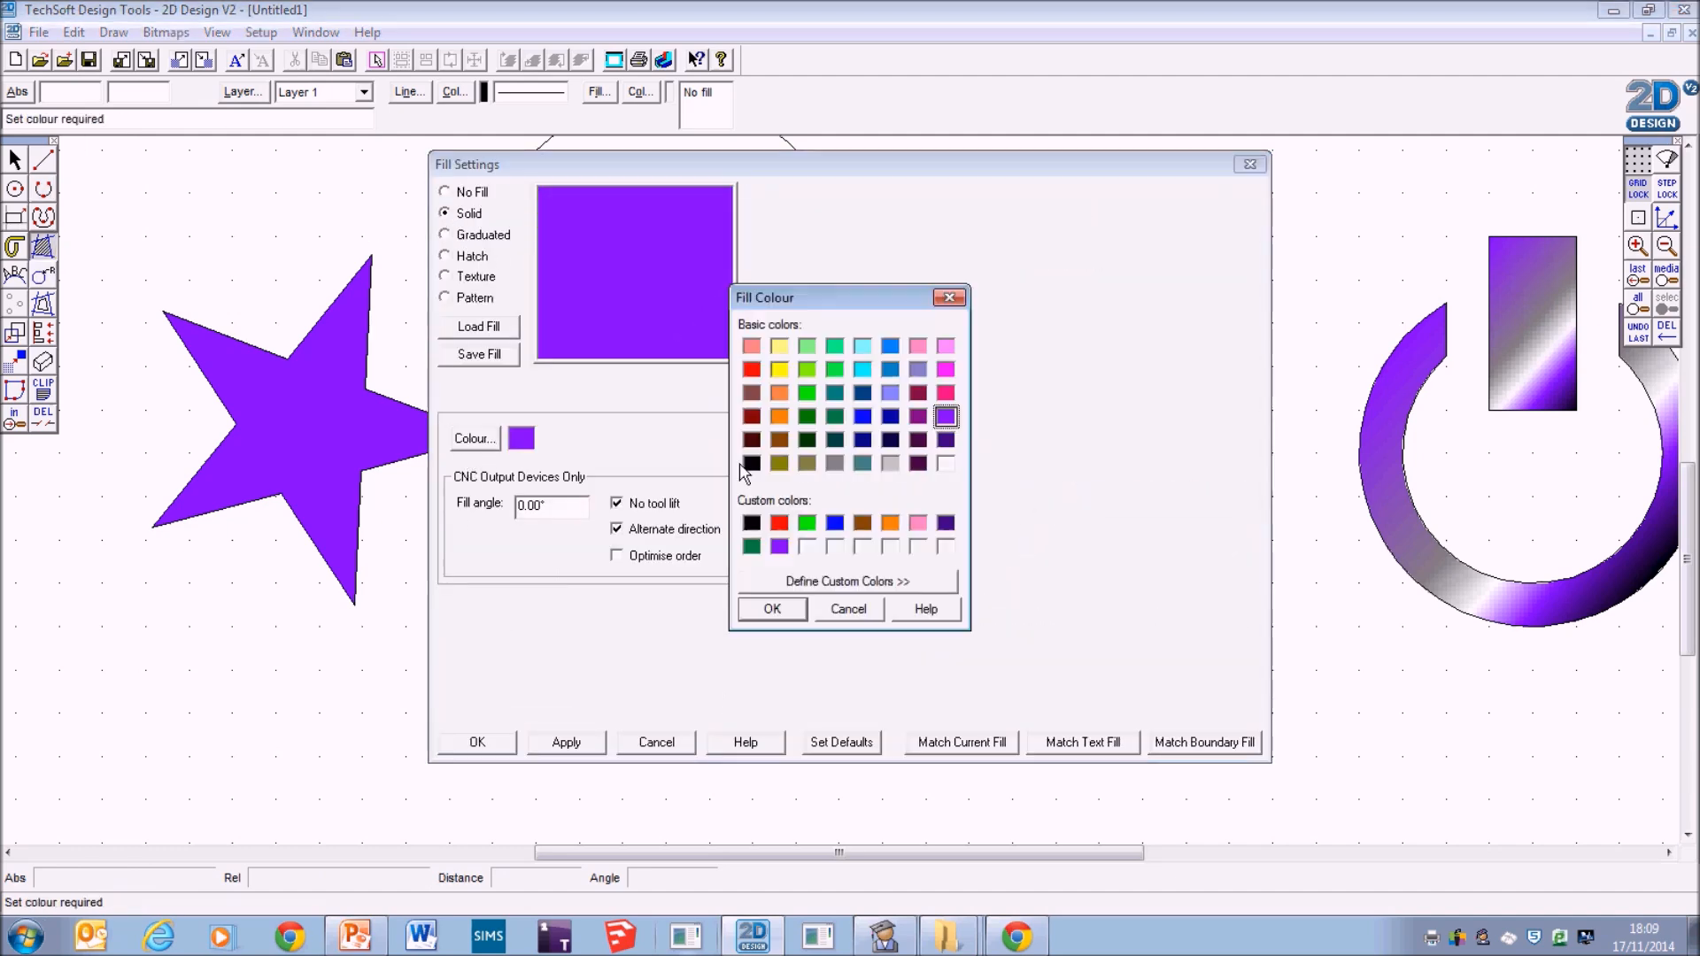
{"action": "left_click", "coordinate": [780, 369]}
{"action": "left_click", "coordinate": [773, 609]}
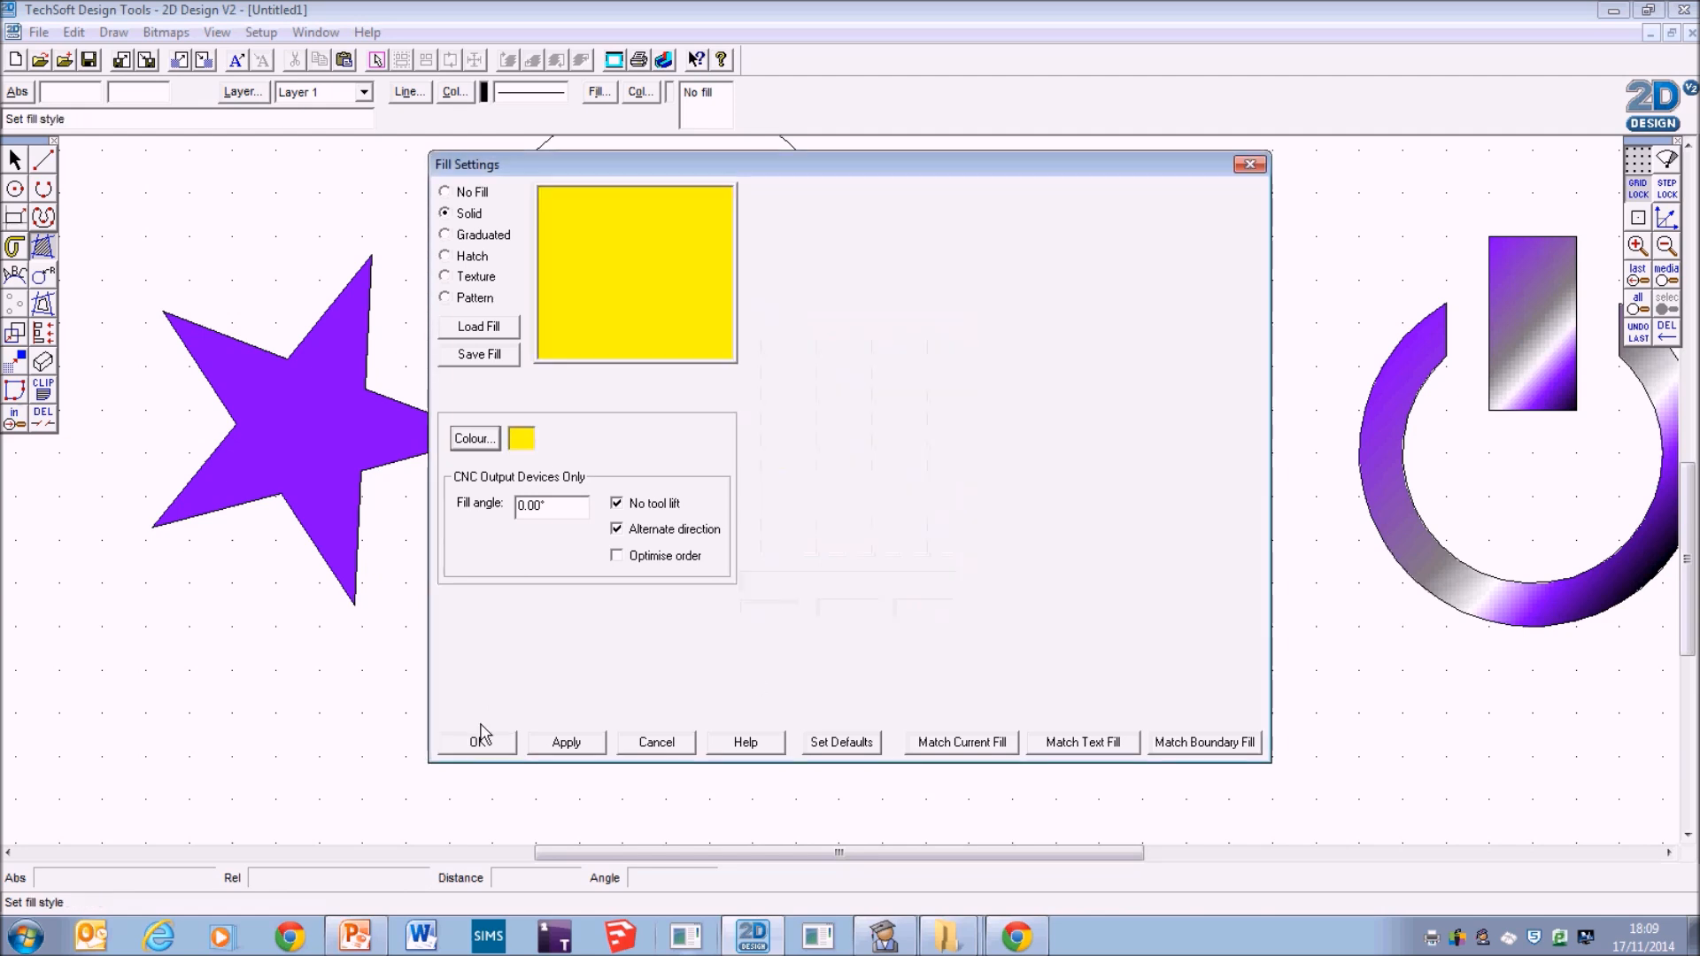
{"action": "left_click", "coordinate": [485, 744]}
Boundary-fill the face circle with yellow, leaving the mouth and both eyes as islands.
{"action": "left_click", "coordinate": [776, 537]}
{"action": "left_click", "coordinate": [706, 478]}
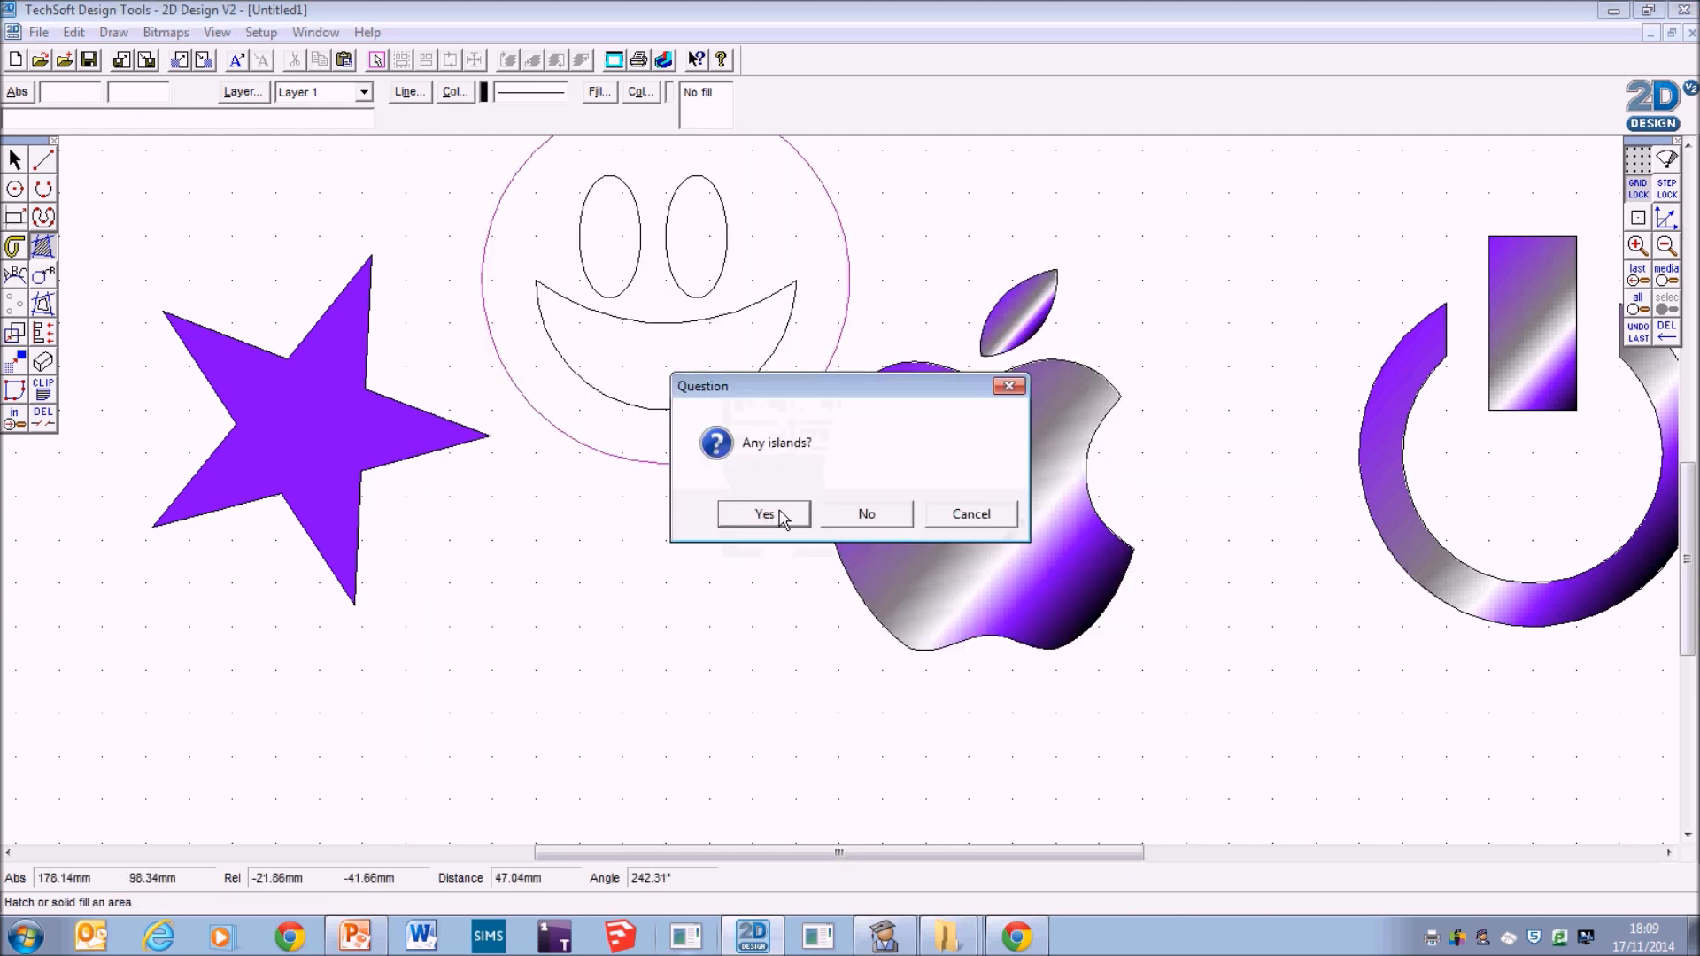
{"action": "left_click", "coordinate": [788, 515]}
{"action": "left_click", "coordinate": [705, 407]}
{"action": "left_click", "coordinate": [769, 517]}
{"action": "left_click", "coordinate": [702, 293]}
{"action": "left_click", "coordinate": [769, 518]}
{"action": "left_click", "coordinate": [636, 300]}
{"action": "left_click", "coordinate": [853, 518]}
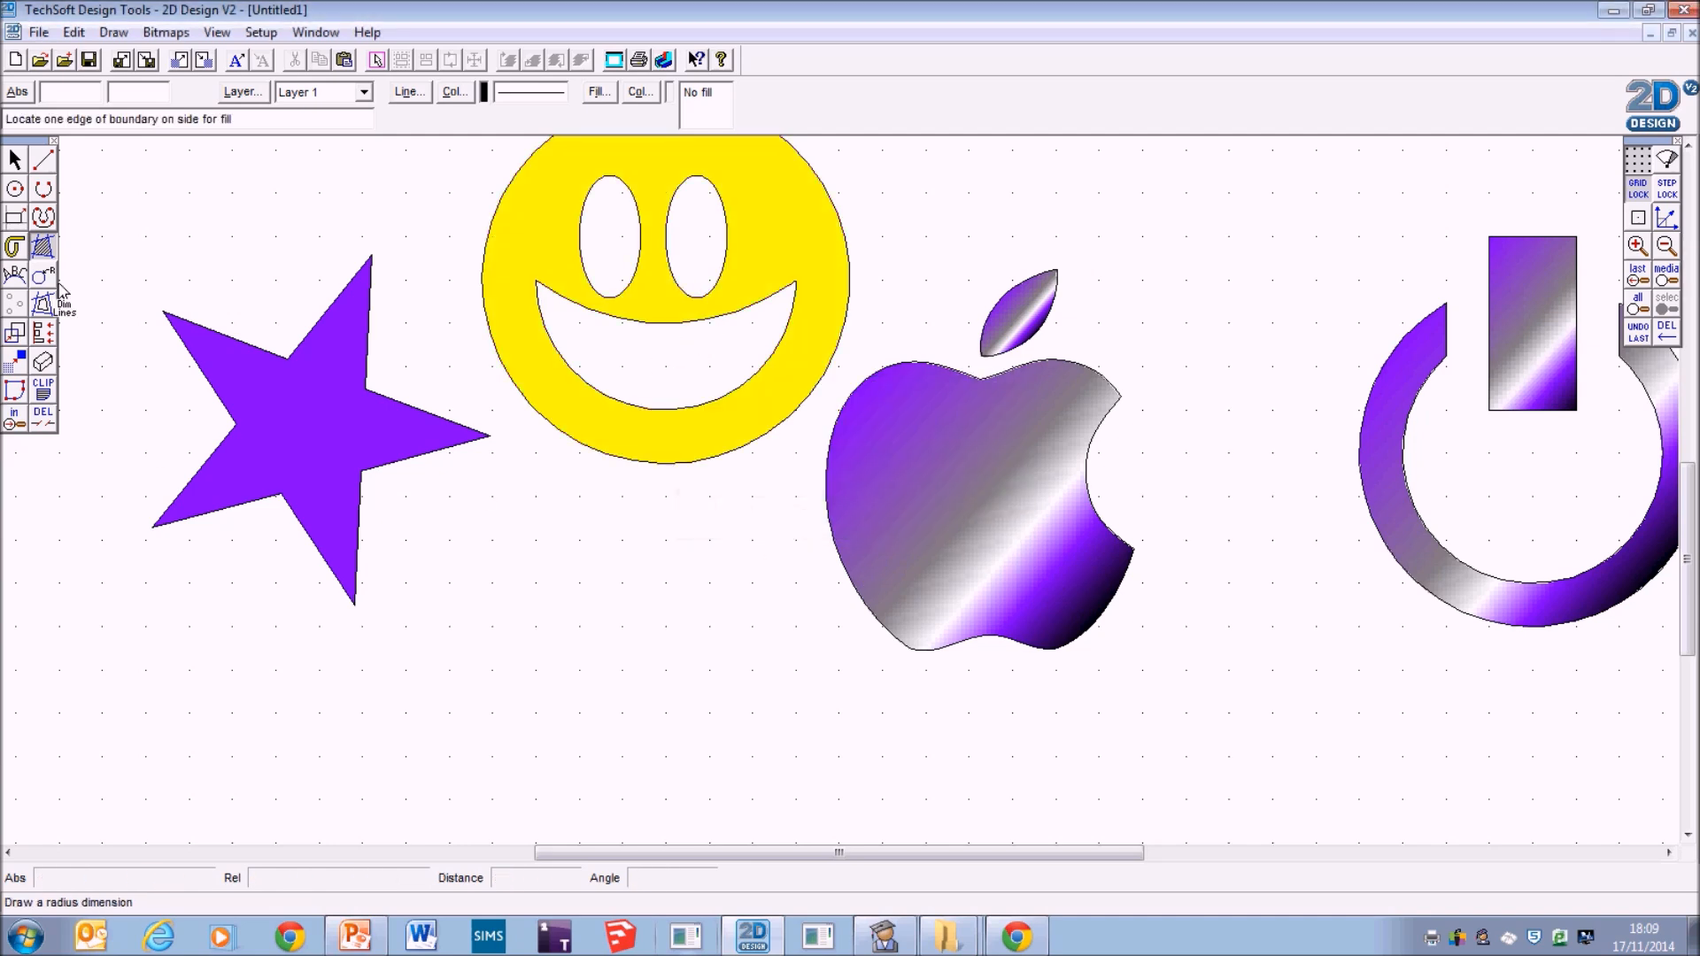
Change the boundary fill colour to solid black.
{"action": "right_click", "coordinate": [46, 246]}
{"action": "left_click", "coordinate": [758, 440]}
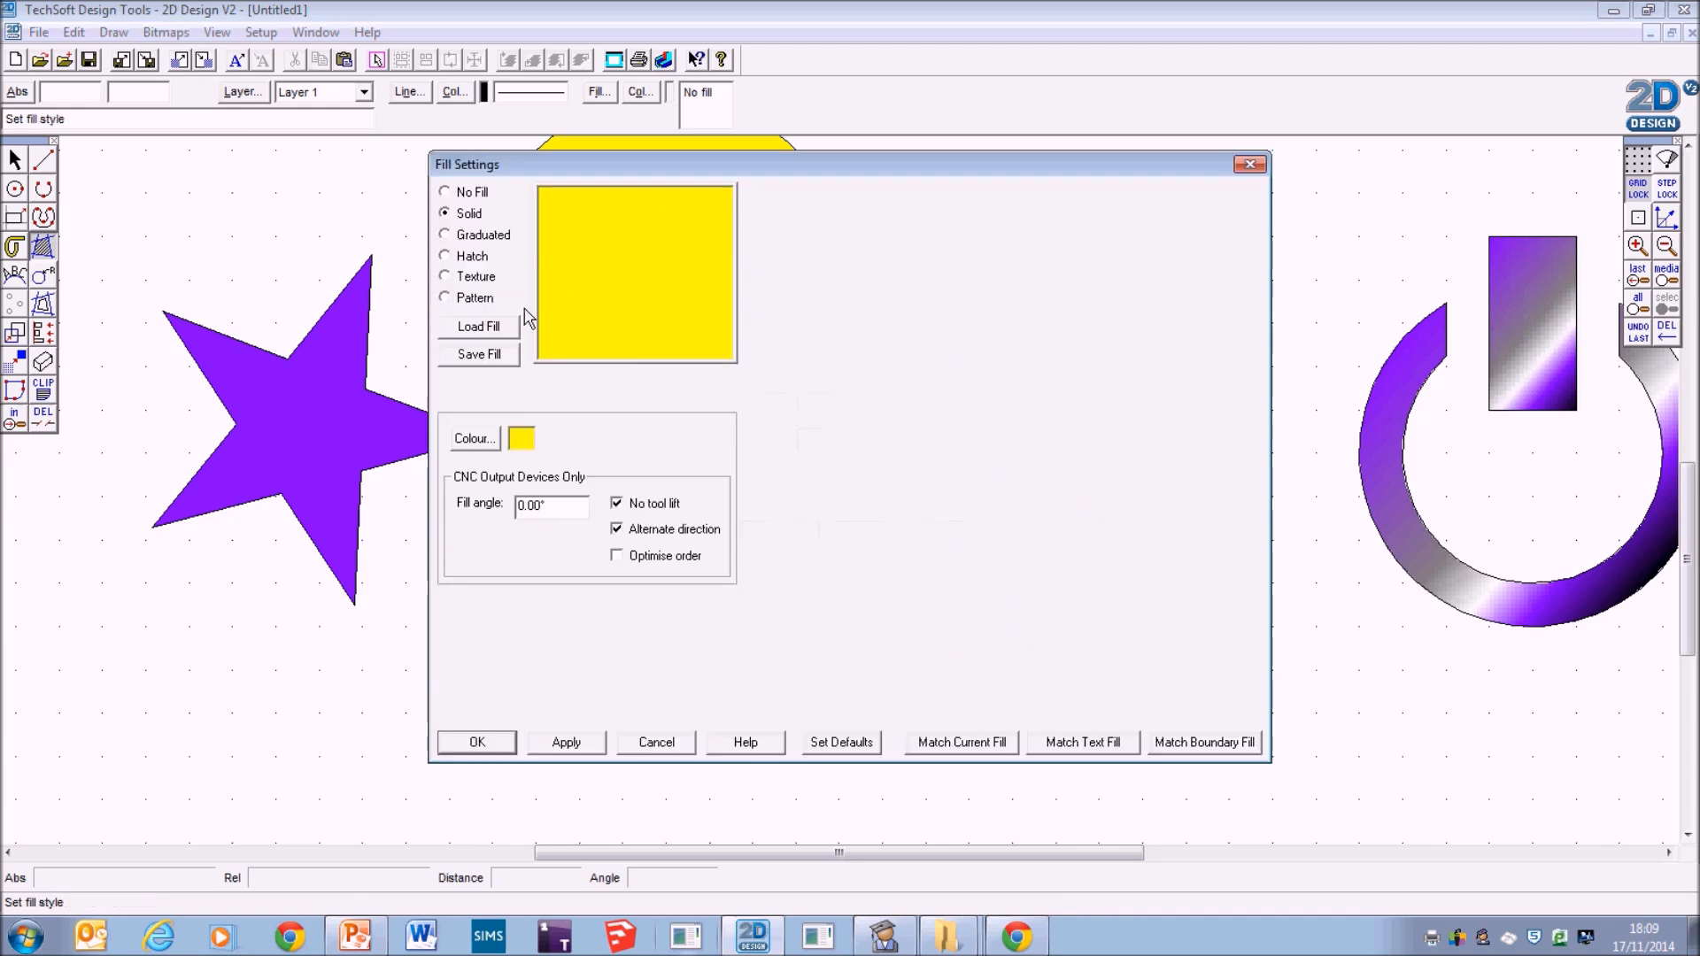
{"action": "left_click", "coordinate": [486, 438]}
{"action": "left_click", "coordinate": [752, 463]}
{"action": "left_click", "coordinate": [772, 609]}
{"action": "left_click", "coordinate": [477, 742]}
Boundary-fill the smiley's mouth and both oval eyes with black, without islands.
{"action": "left_click", "coordinate": [767, 529]}
{"action": "left_click", "coordinate": [737, 408]}
{"action": "left_click", "coordinate": [844, 519]}
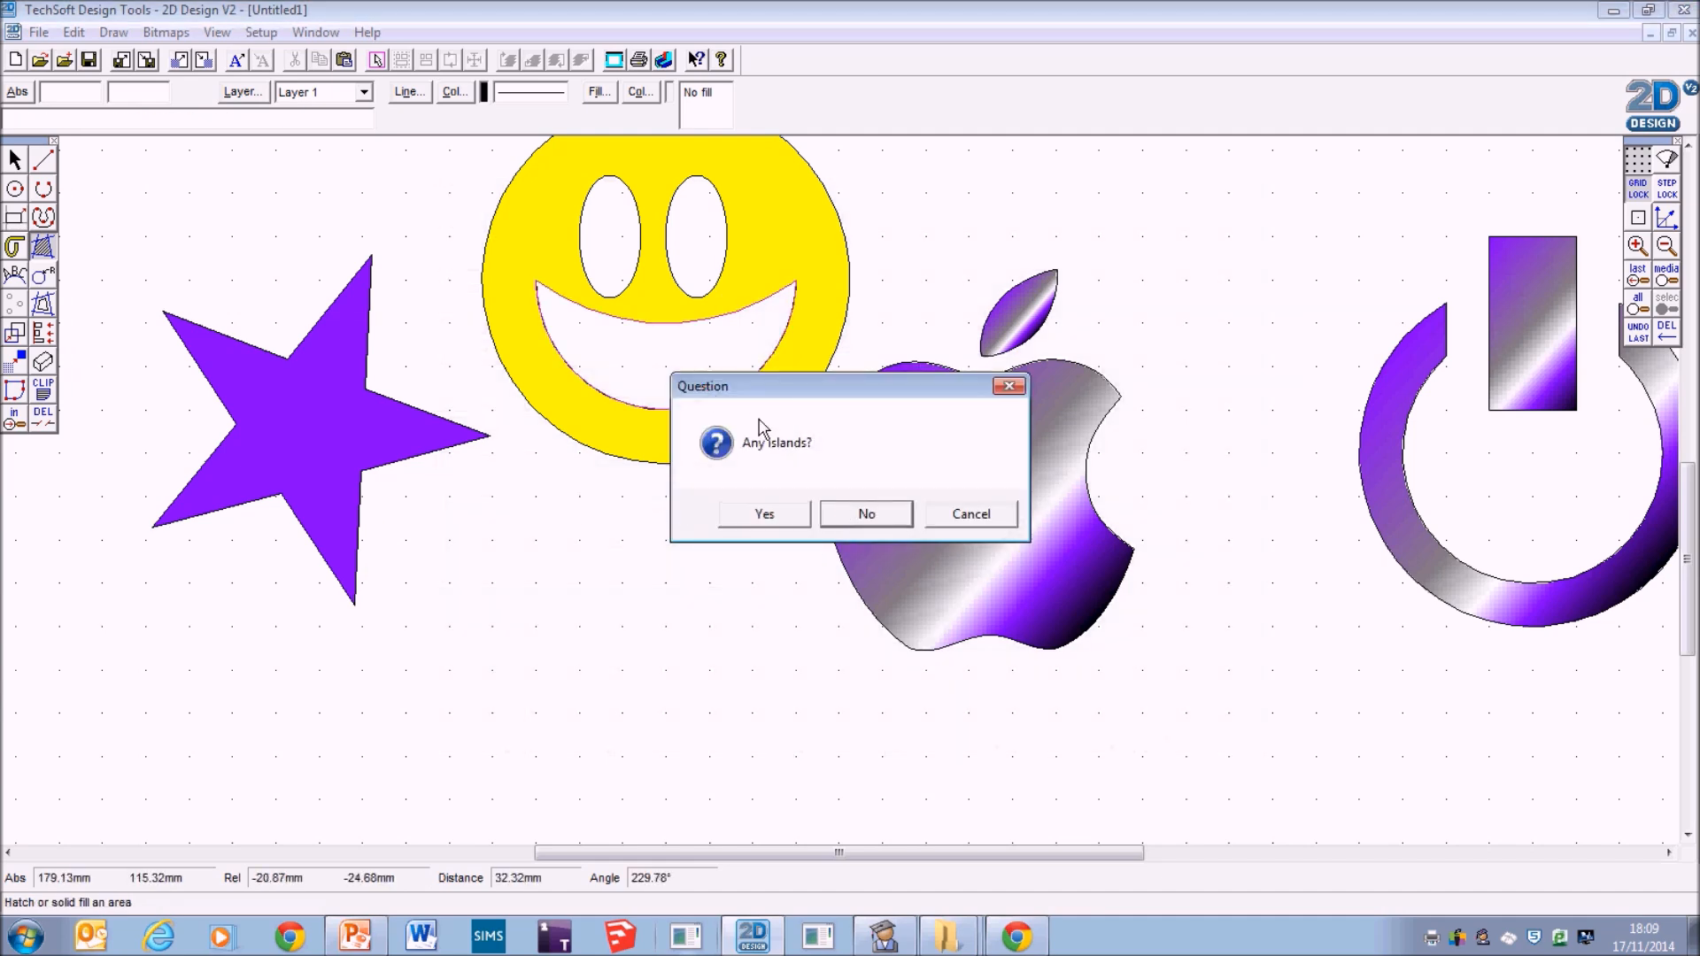
{"action": "left_click", "coordinate": [862, 511]}
{"action": "left_click", "coordinate": [706, 282]}
{"action": "left_click", "coordinate": [872, 513]}
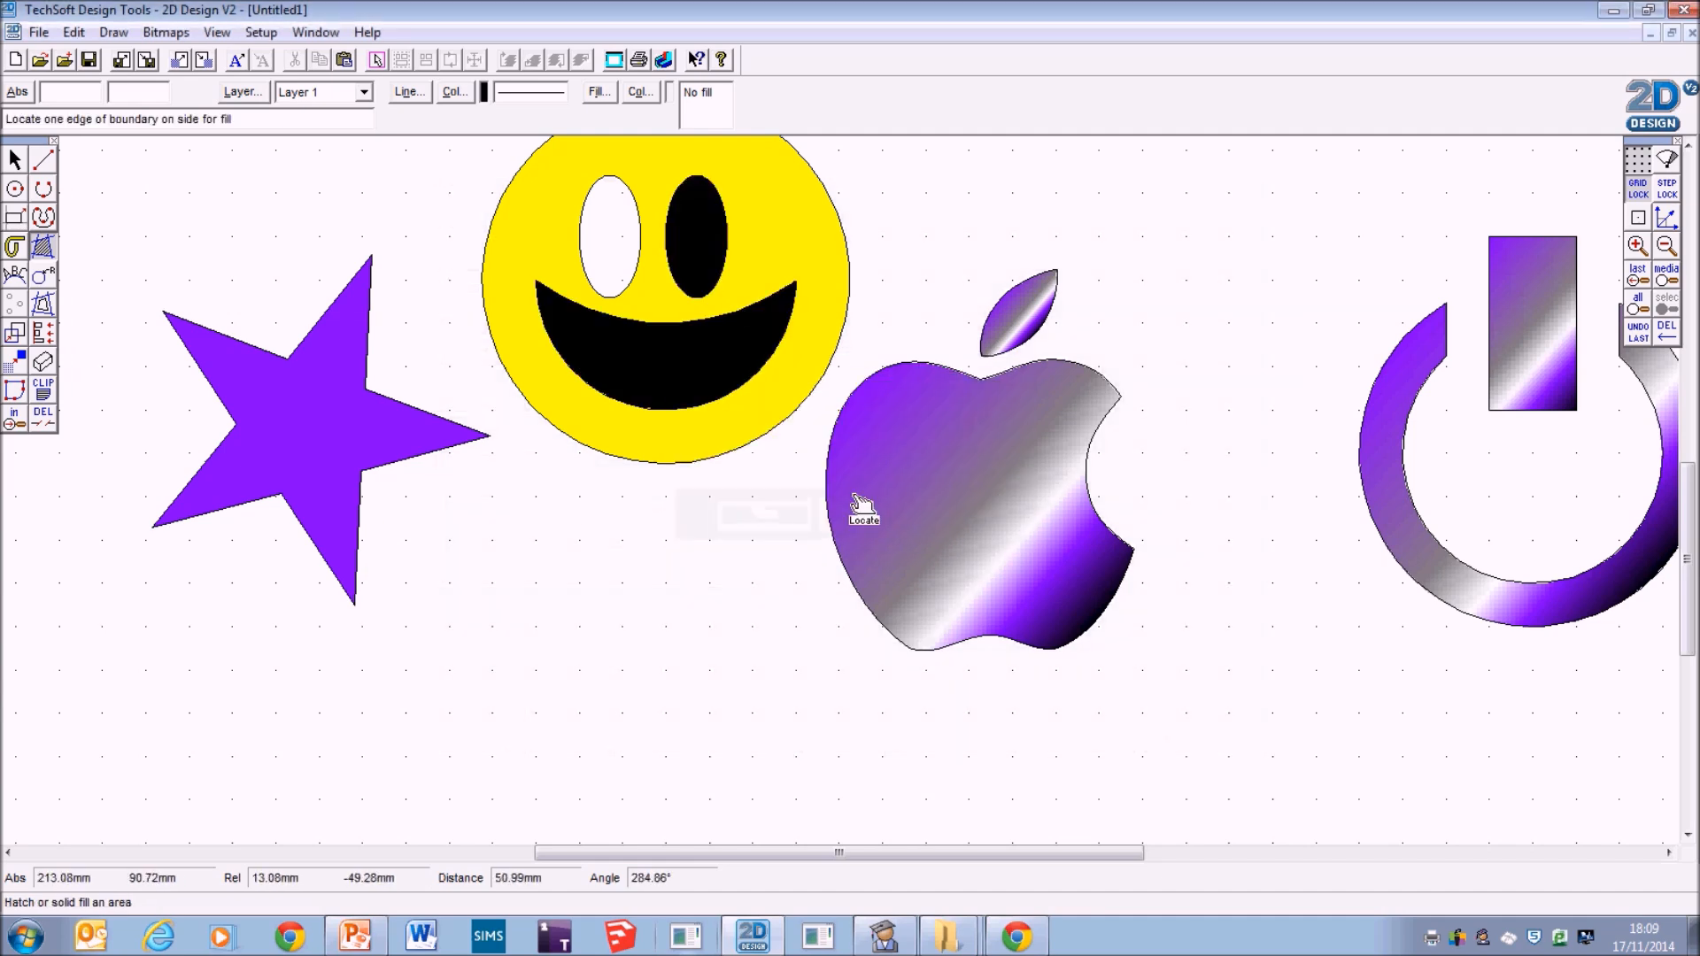
{"action": "left_click", "coordinate": [631, 296]}
{"action": "left_click", "coordinate": [868, 512]}
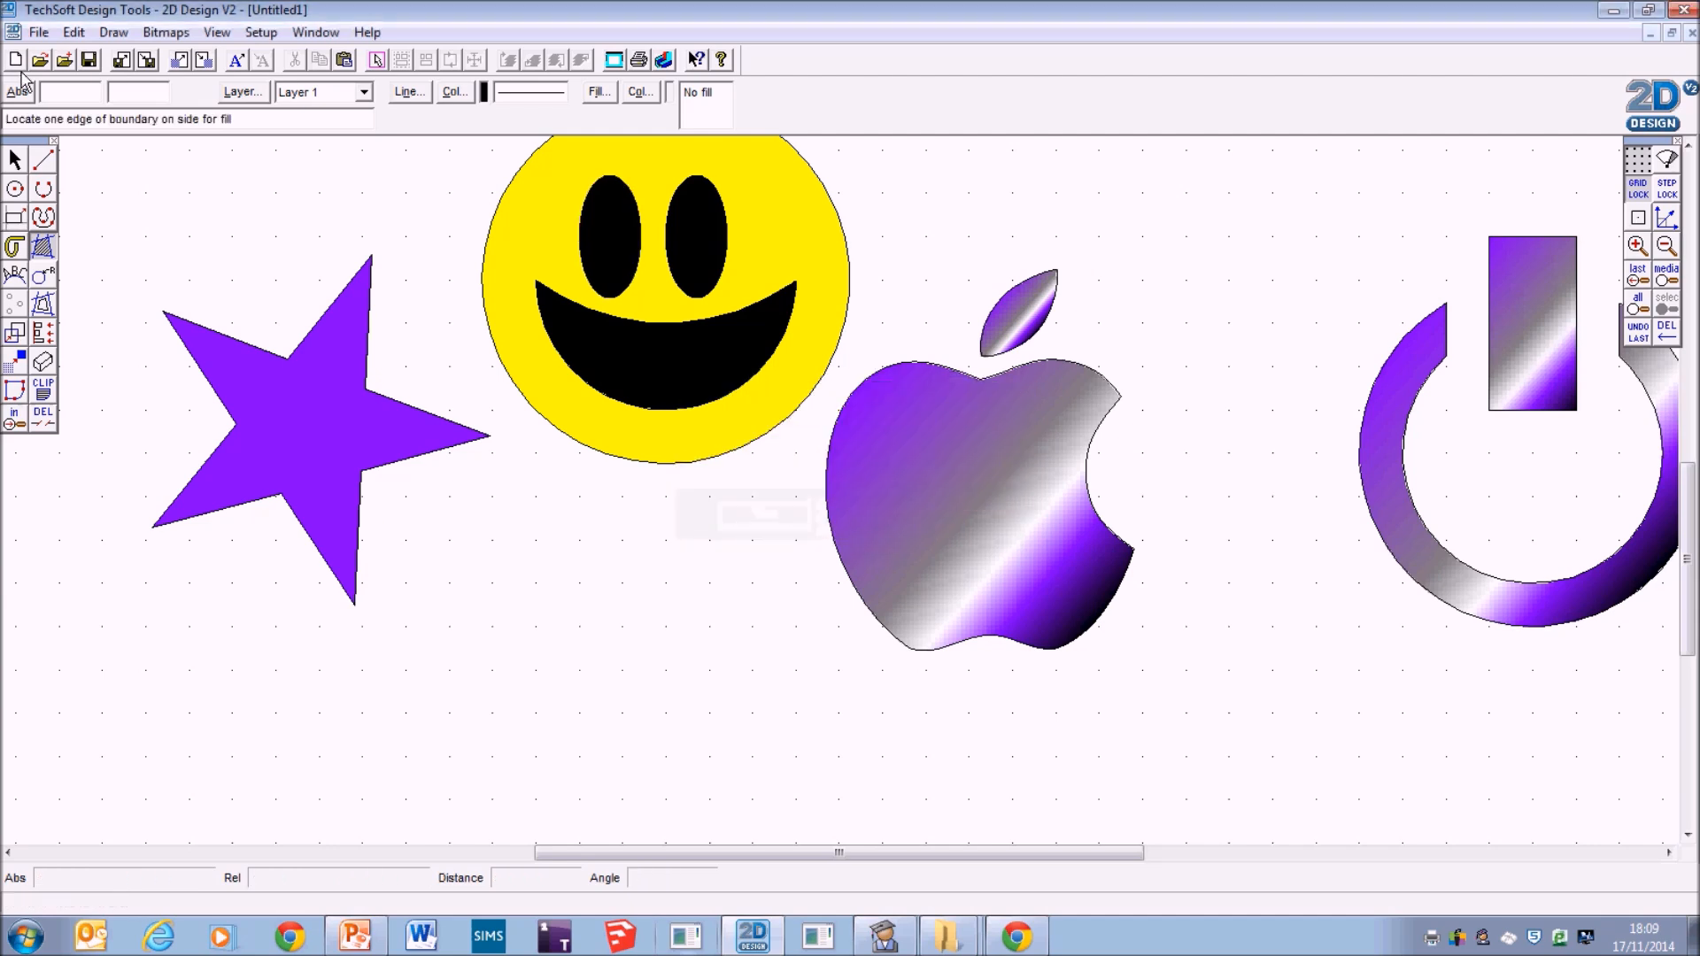
Recolour the mouth's solid fill to white.
{"action": "left_click", "coordinate": [14, 160]}
{"action": "left_click", "coordinate": [659, 389]}
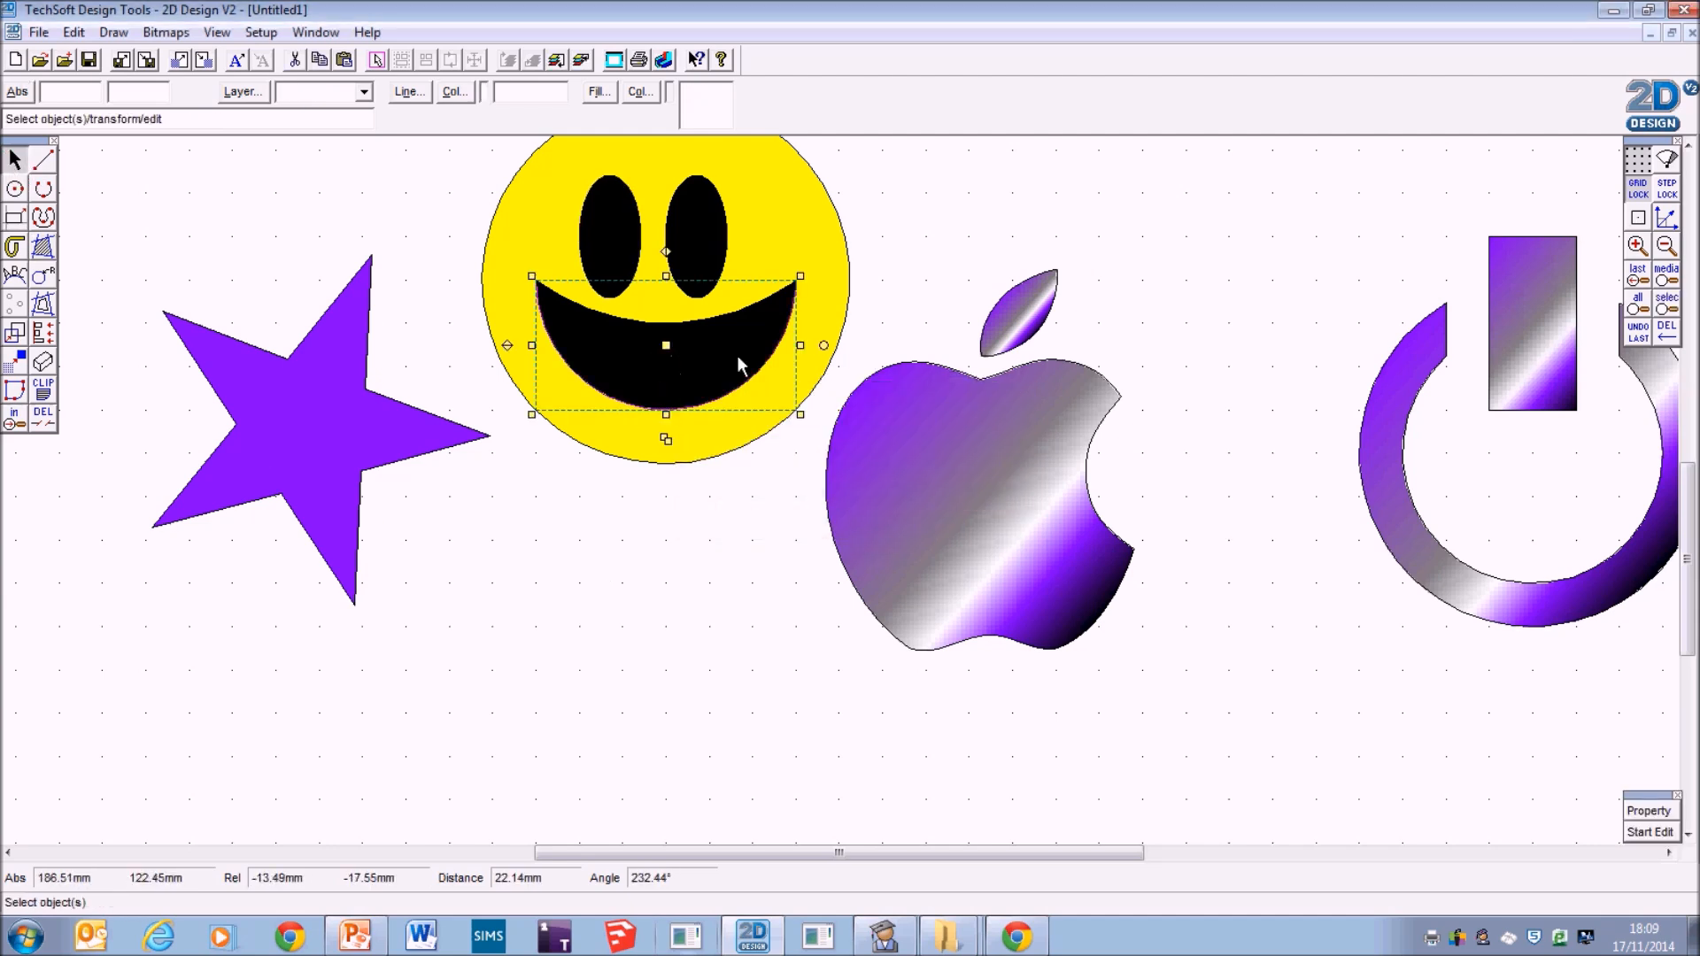
{"action": "left_click", "coordinate": [597, 92]}
{"action": "left_click", "coordinate": [521, 438]}
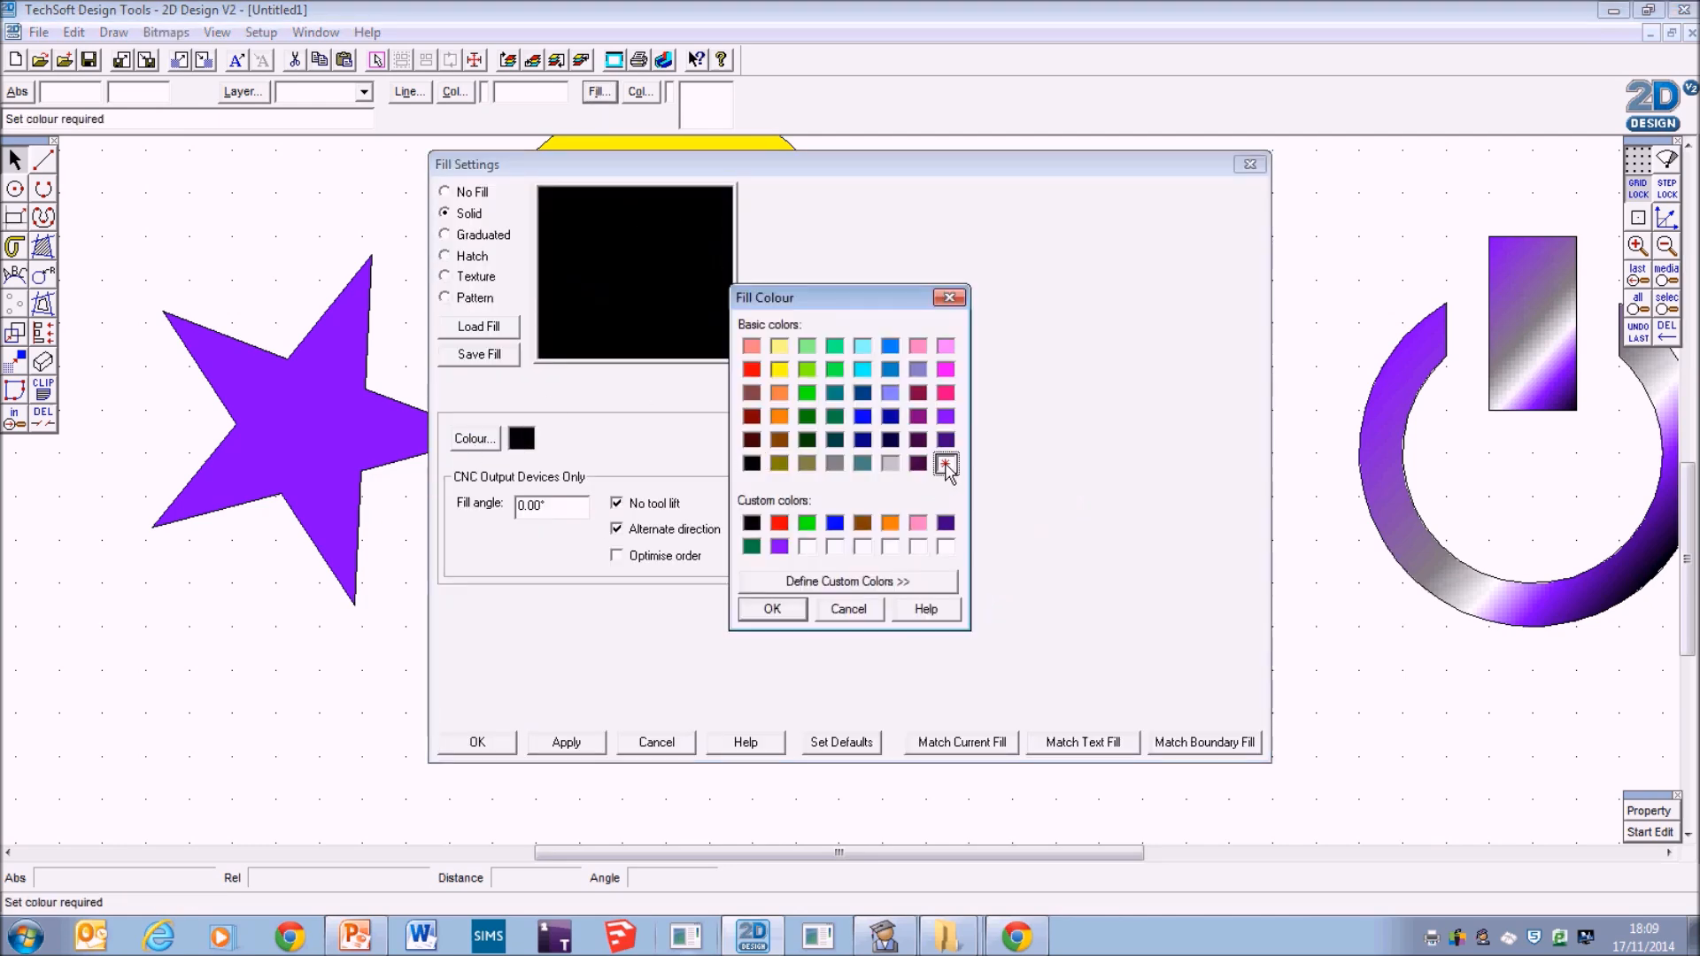
{"action": "left_click", "coordinate": [773, 610]}
{"action": "left_click", "coordinate": [478, 743]}
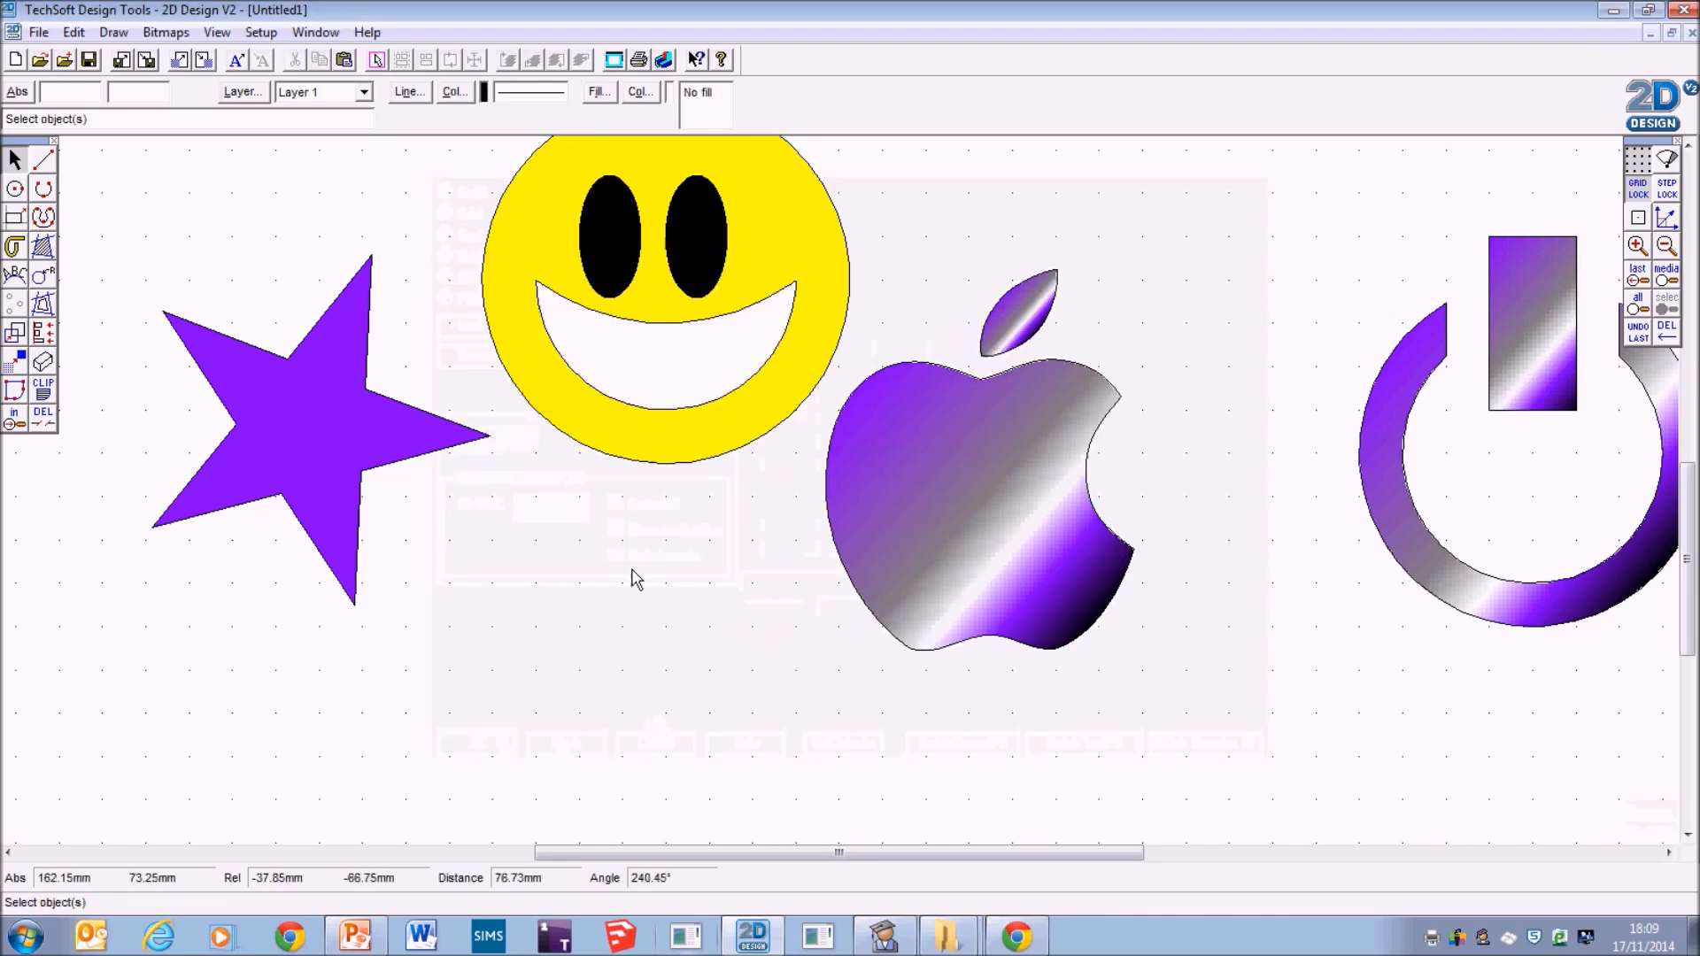
Select the complete smiley face with its eyes and mouth, and switch to the PowerPoint worksheet.
{"action": "scroll", "coordinate": [531, 496], "scroll_direction": "up", "scroll_amount": 3}
{"action": "mouse_move", "coordinate": [457, 316]}
{"action": "left_mouse_down"}
{"action": "mouse_move", "coordinate": [917, 771]}
{"action": "mouse_move", "coordinate": [909, 717]}
{"action": "left_mouse_up"}
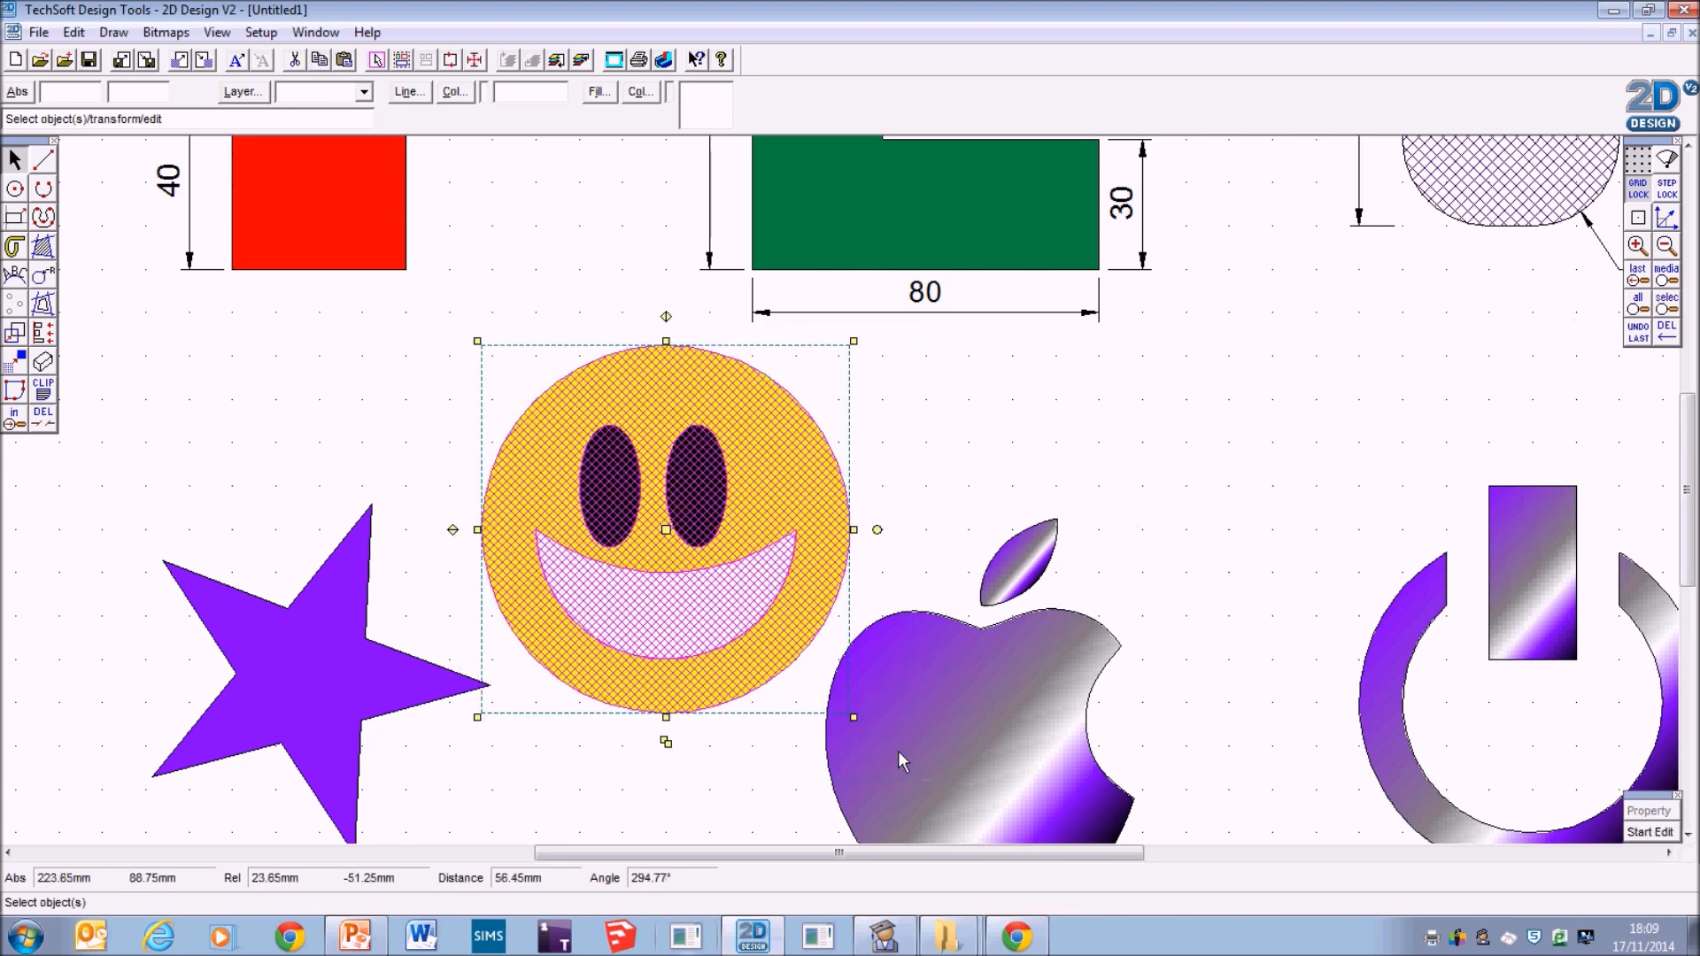
{"action": "left_click", "coordinate": [356, 936]}
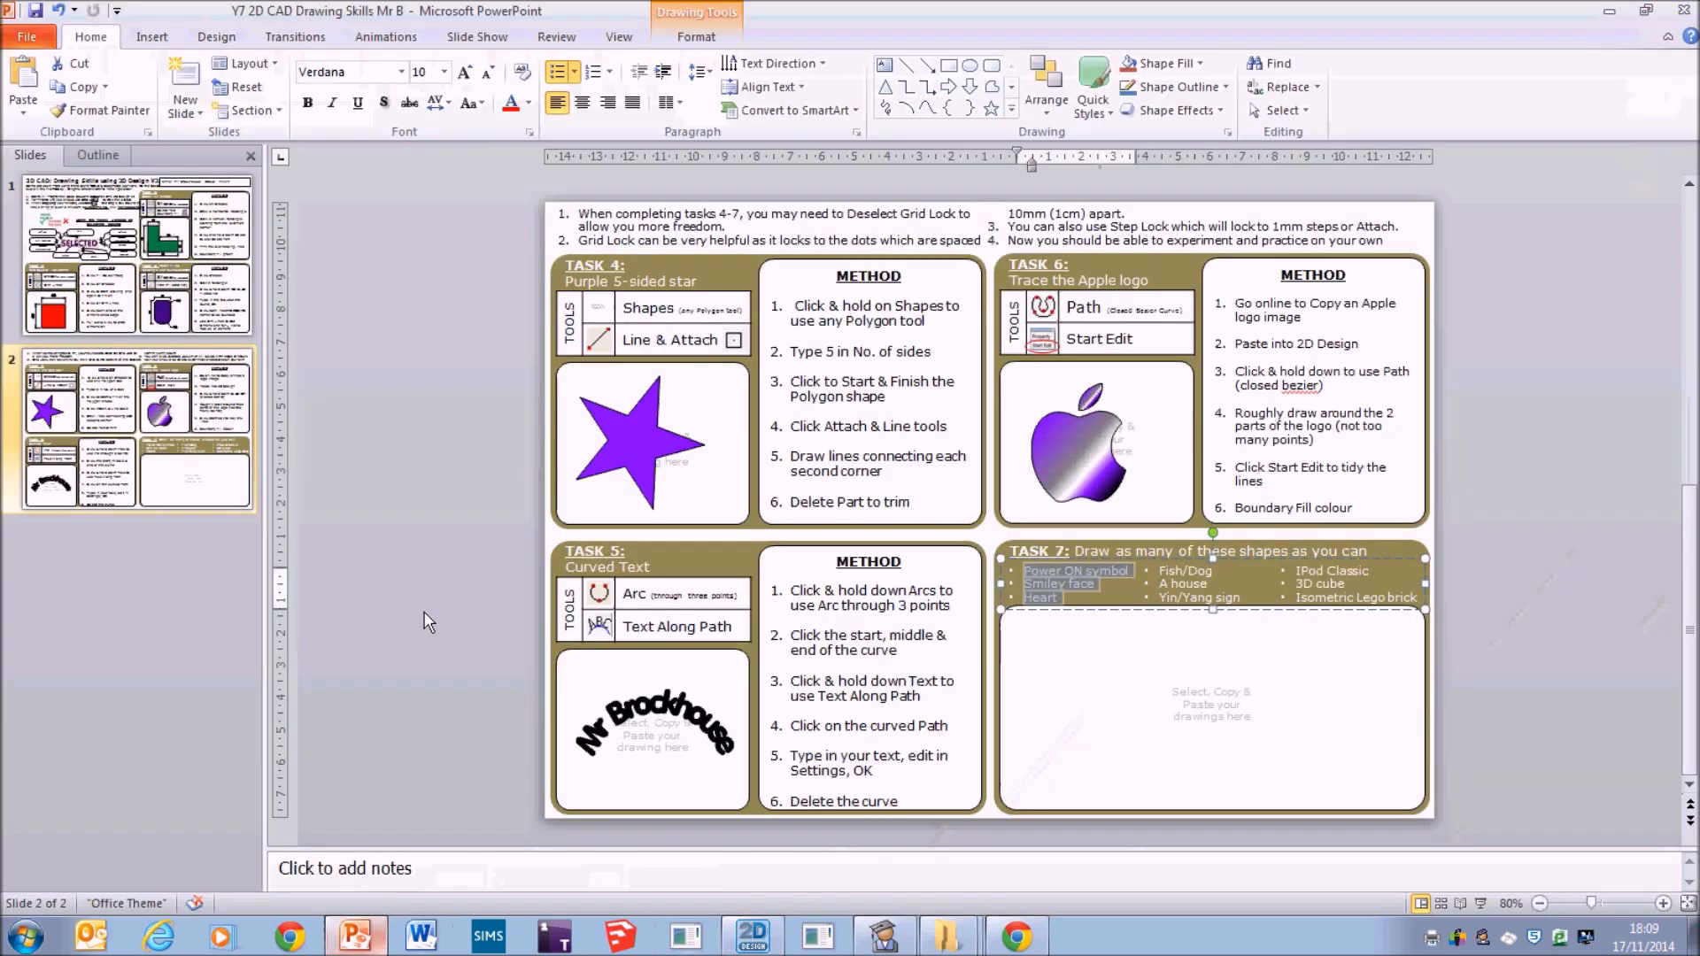